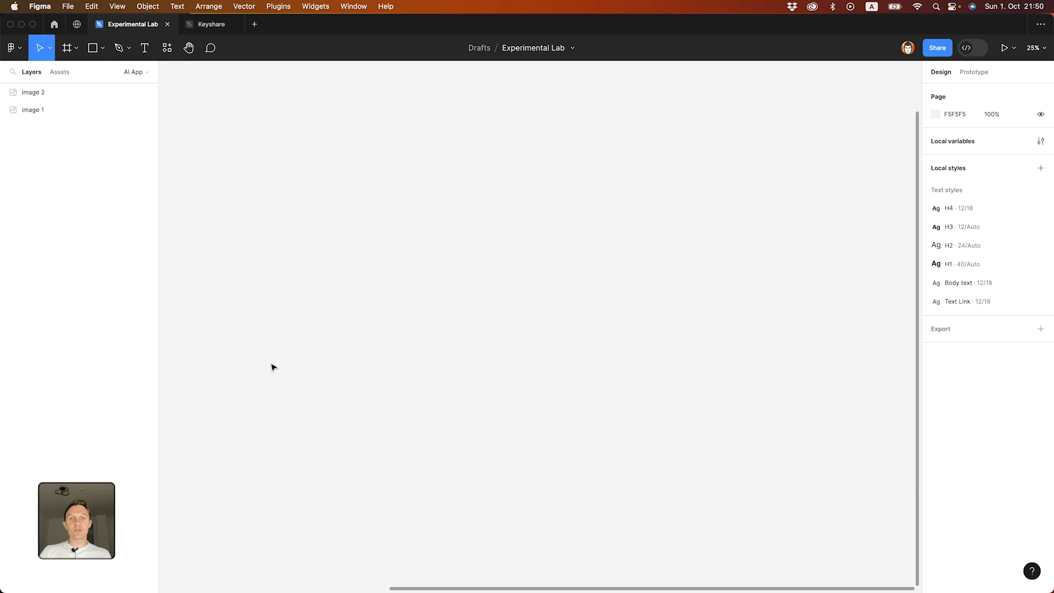
# Step: Switch to the Midjourney Bot chat in Discord and review the earlier prompt "ui design of mobile app, cars topic" and its images
pyautogui.press('super+Tab')
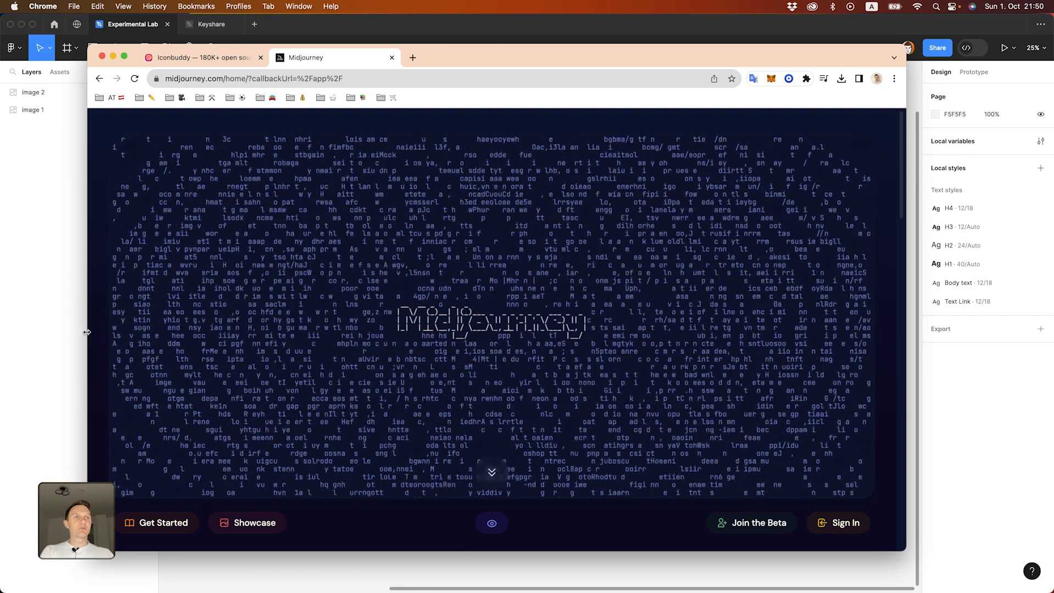
pyautogui.click(698, 567)
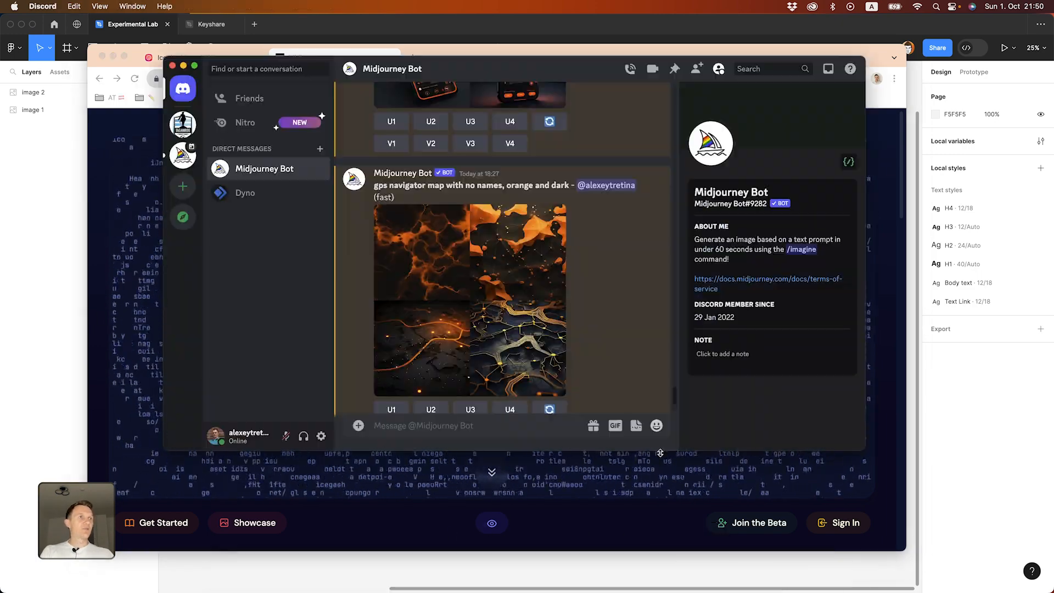
pyautogui.scroll(15, 460, 254)
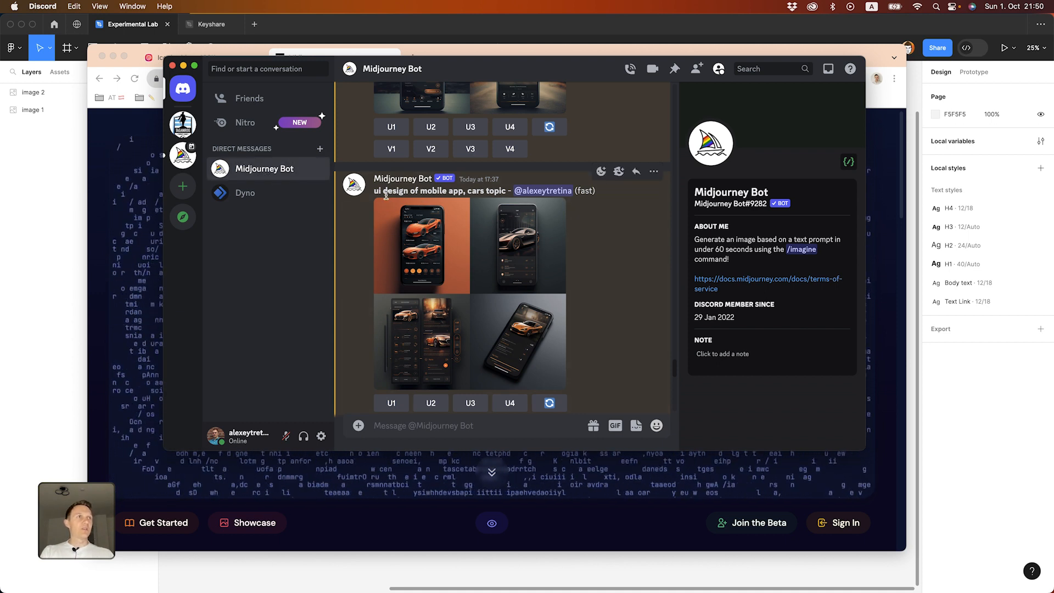
pyautogui.moveTo(374, 191); pyautogui.dragTo(505, 191)
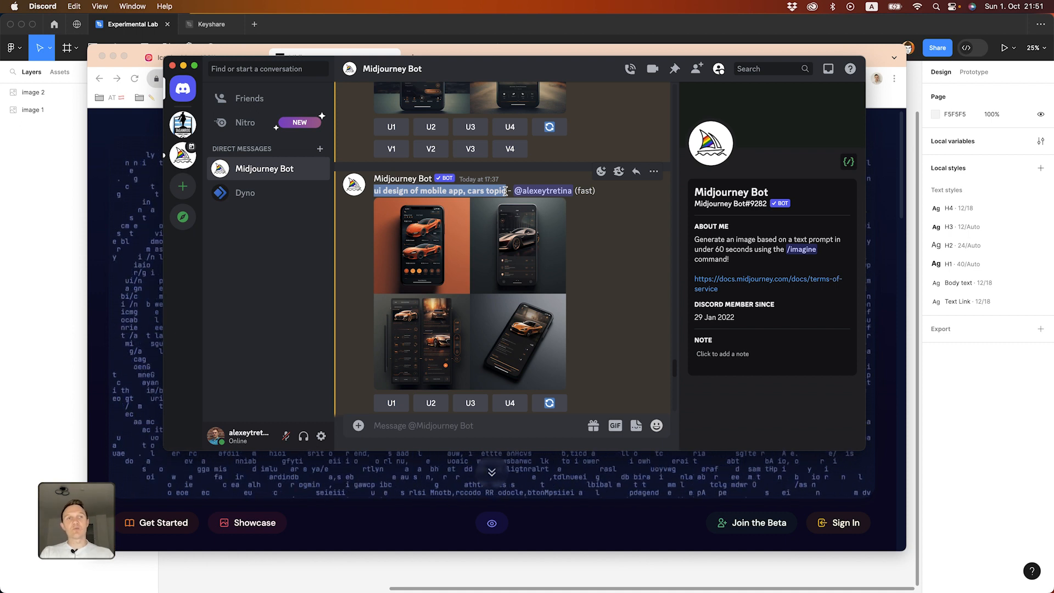
pyautogui.scroll(-5, 488, 285)
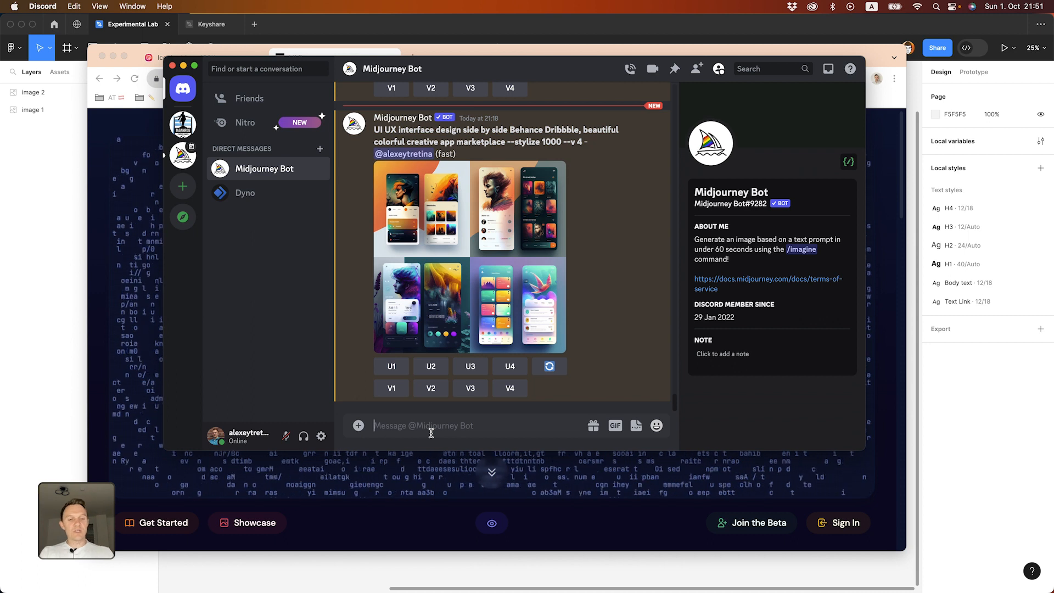
# Step: Generate images with the /imagine command using the prompt "ui ux design of a car app, orange and dark"
pyautogui.write('/imagine')
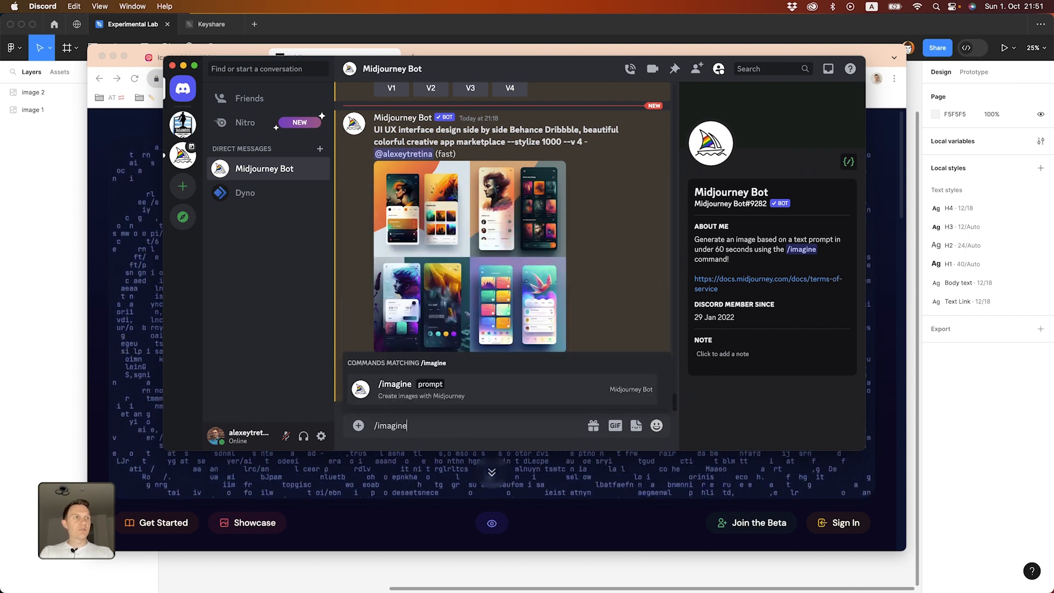
pyautogui.press('Tab')
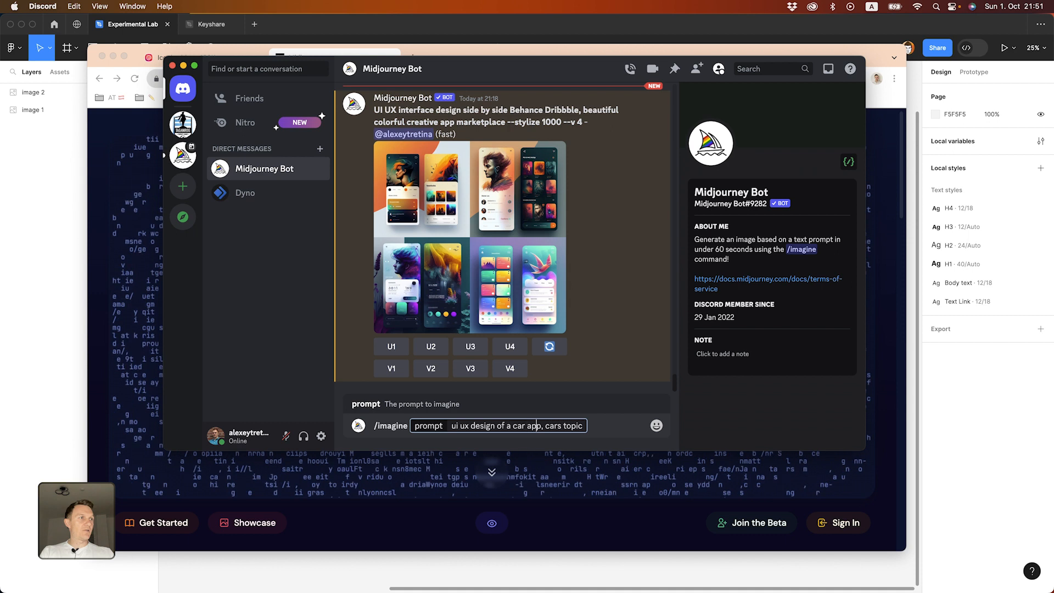
pyautogui.press('Delete')
pyautogui.press('Delete')
pyautogui.press('Delete')
pyautogui.press('Delete')
pyautogui.press('Delete')
pyautogui.press('Delete')
pyautogui.press('Delete')
pyautogui.press('Delete')
pyautogui.press('Delete')
pyautogui.press('Delete')
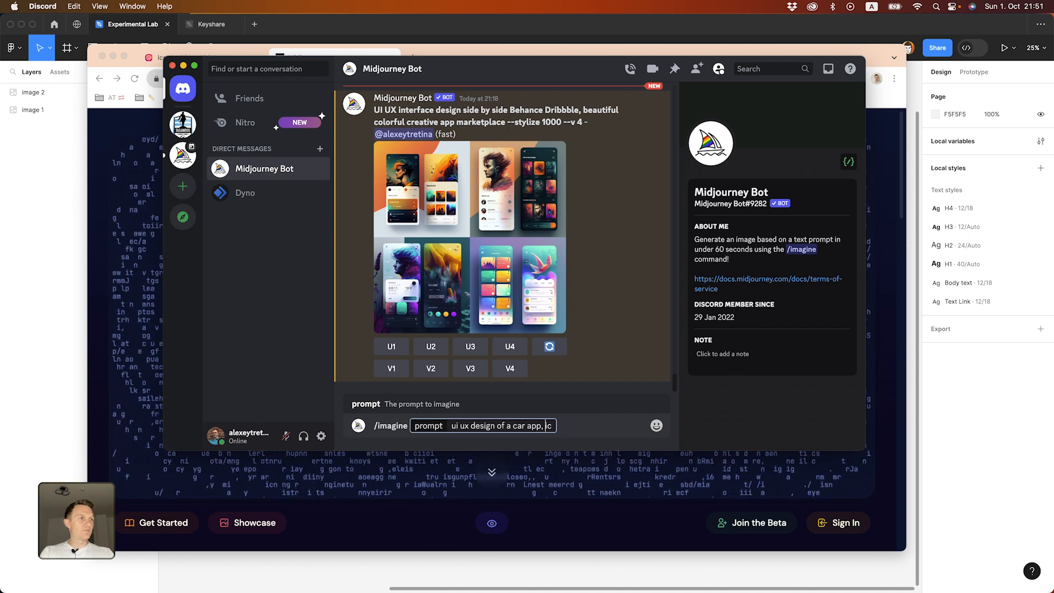
pyautogui.write('orange and')
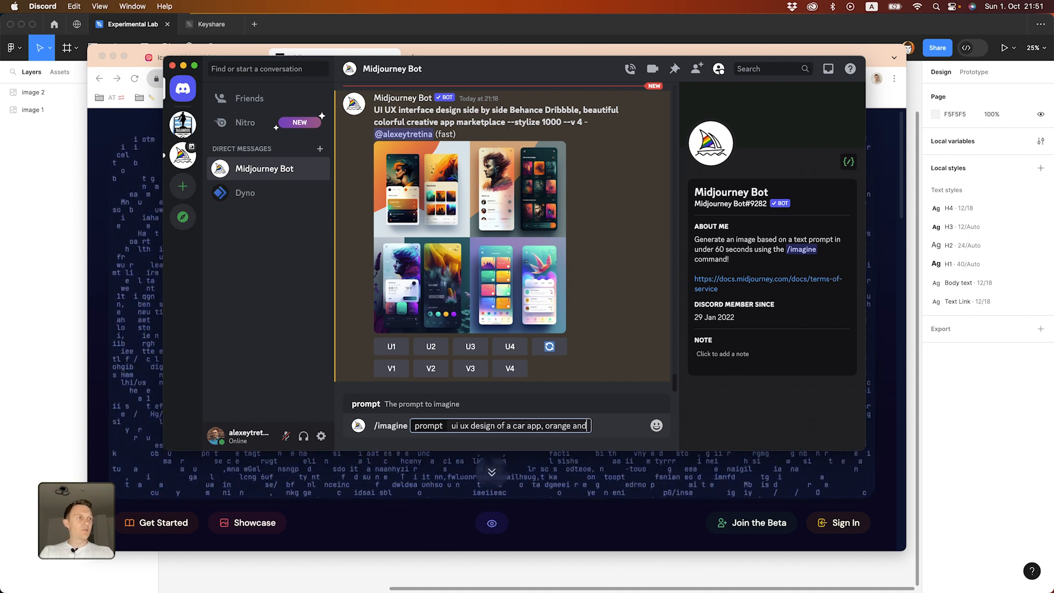
pyautogui.write(' blue')
pyautogui.press('Return')
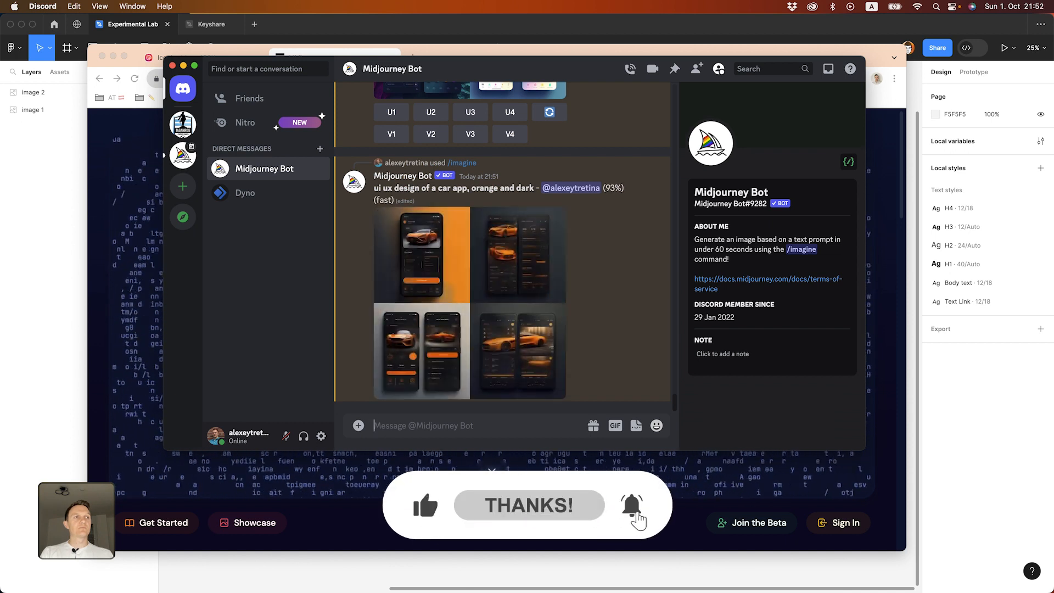
# Step: Enlarge the generated orange and dark car app image grid and save it as an image file
pyautogui.click(499, 259)
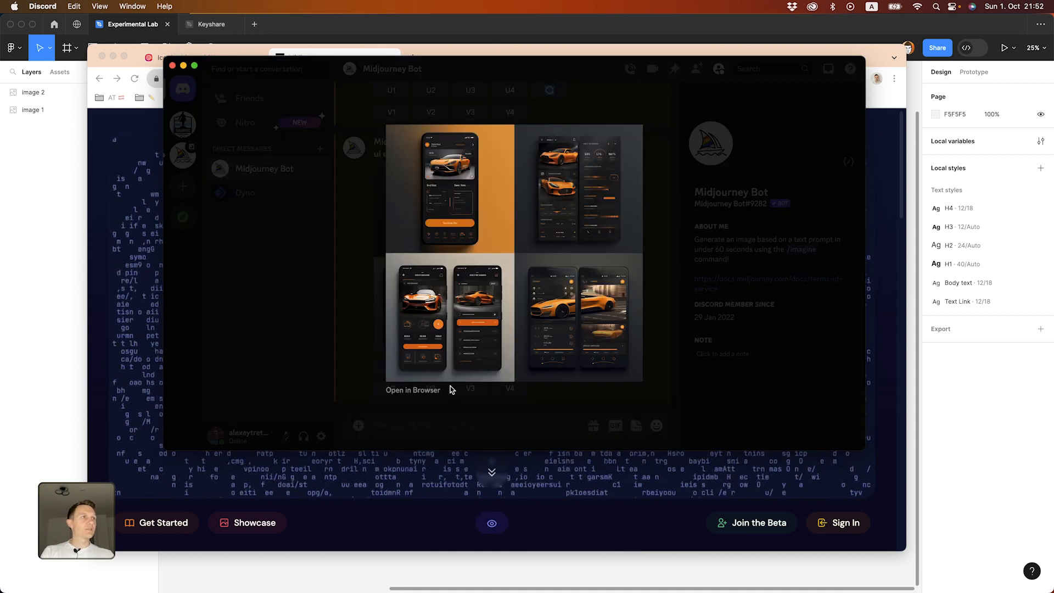
pyautogui.rightClick(504, 284)
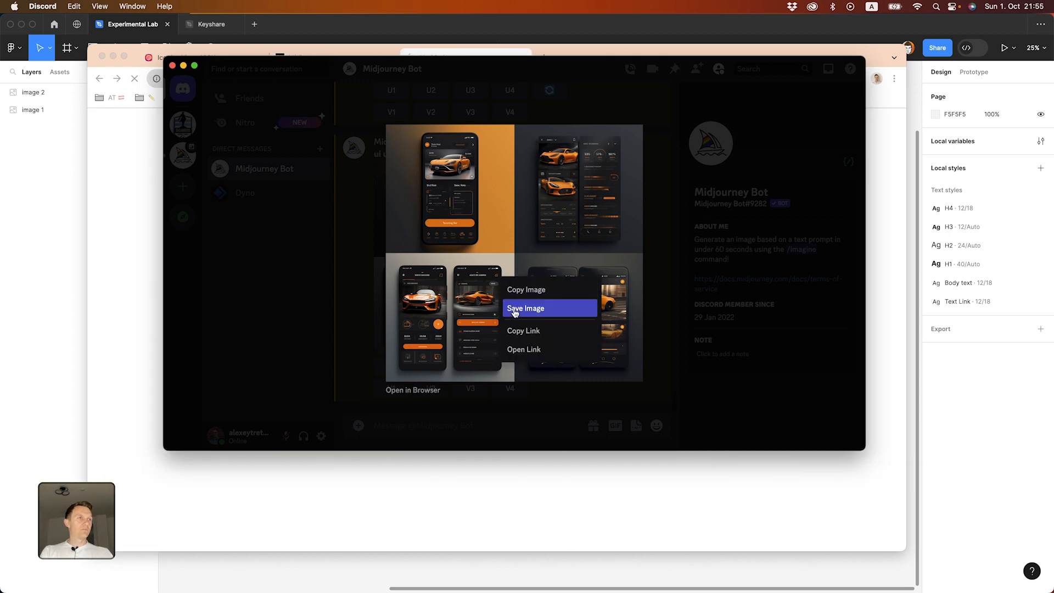
pyautogui.click(515, 310)
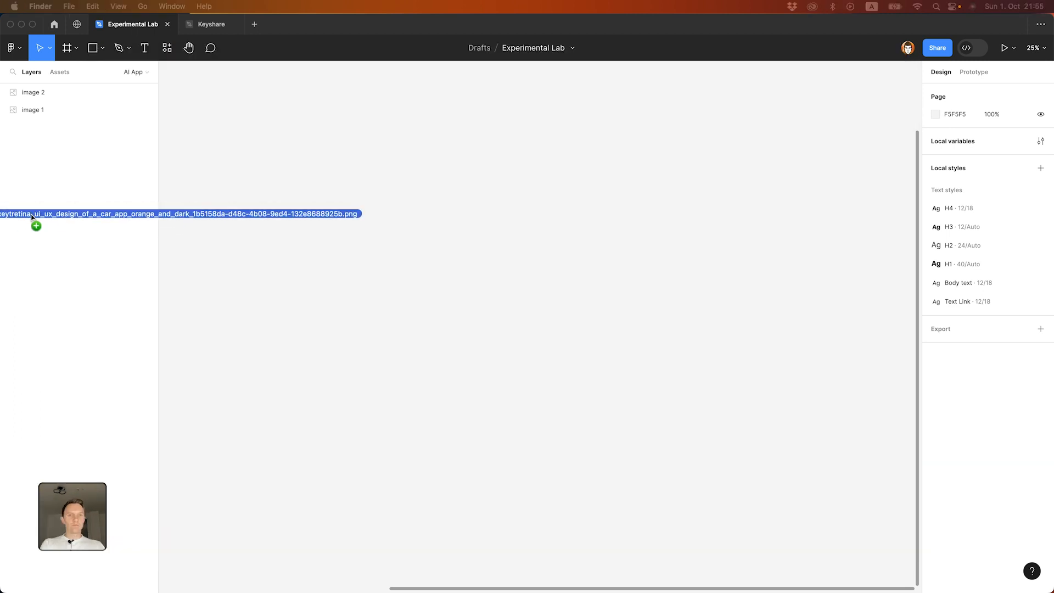
# Step: Place the saved orange and dark car app PNG on the canvas of the Experimental Lab file in Figma
pyautogui.moveTo(33, 217); pyautogui.dragTo(515, 237)
pyautogui.click(327, 269)
pyautogui.click(455, 266)
pyautogui.scroll(-10, 412, 271)
pyautogui.scroll(8, 406, 242)
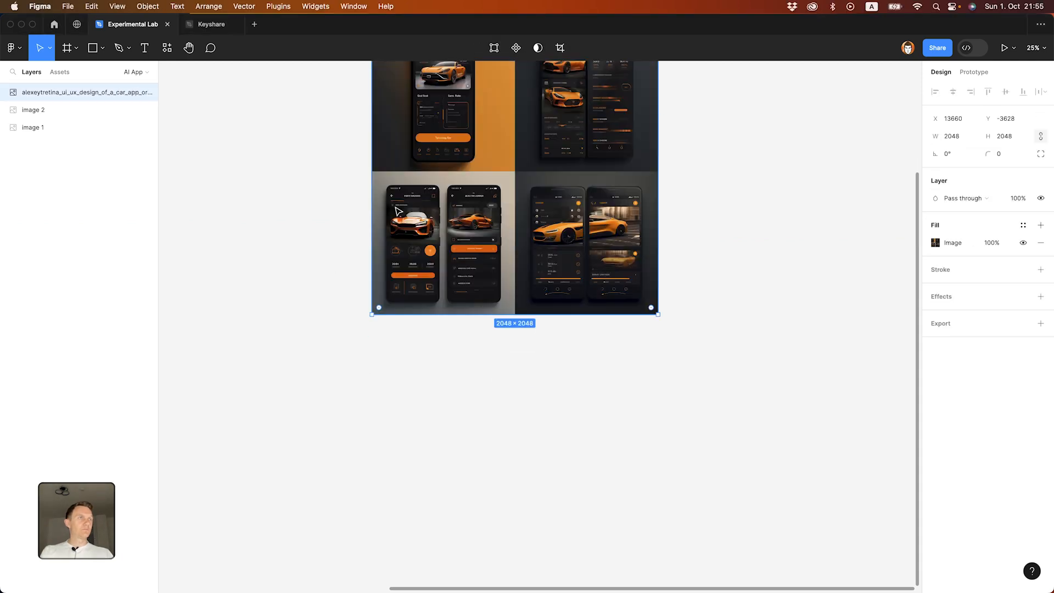
pyautogui.scroll(-5, 398, 211)
pyautogui.scroll(8, 400, 215)
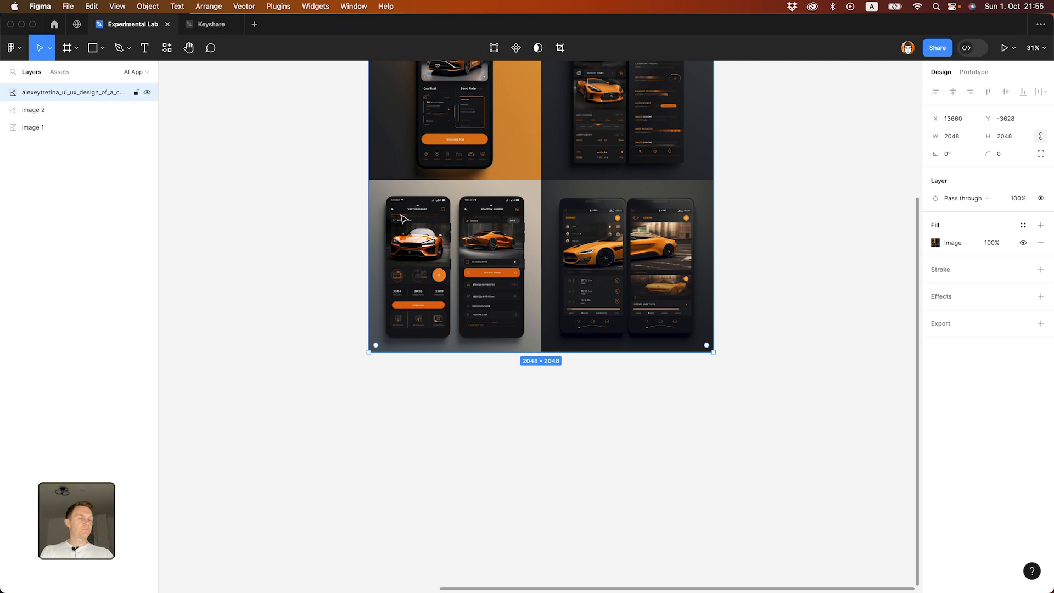
pyautogui.click(449, 508)
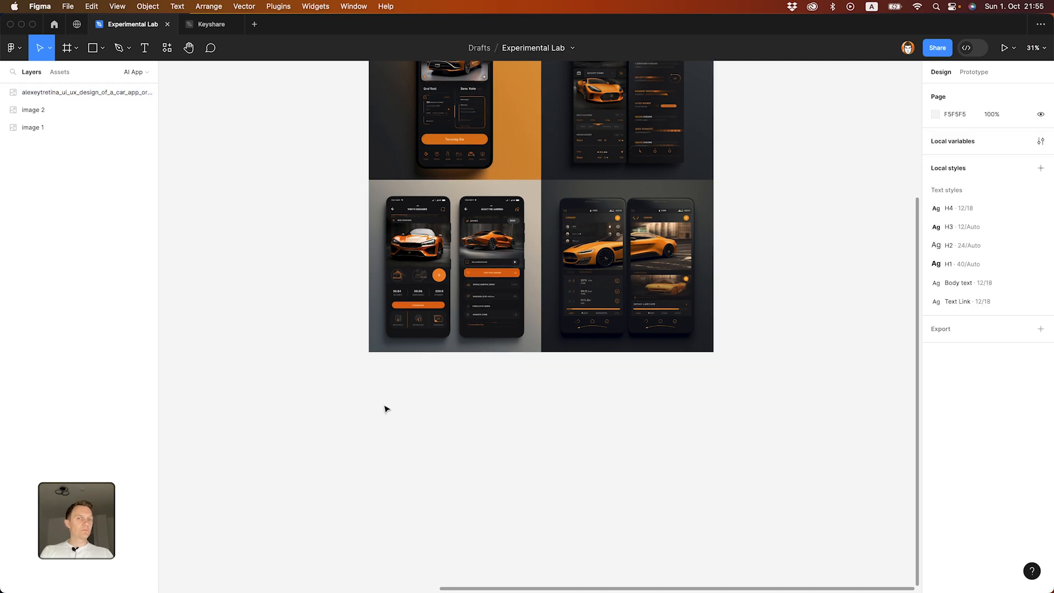
# Step: Arrange the three generated car app images in one gapless column, with the new image above image 2 and image 1
pyautogui.scroll(4, 384, 407)
pyautogui.hscroll(-4, 374, 492)
pyautogui.click(570, 324)
pyautogui.click(404, 322)
pyautogui.scroll(-3, 327, 304)
pyautogui.hscroll(-5, 327, 303)
pyautogui.scroll(-3, 516, 351)
pyautogui.click(509, 409)
pyautogui.moveTo(508, 409); pyautogui.dragTo(469, 204)
pyautogui.scroll(5, 469, 204)
pyautogui.moveTo(505, 436); pyautogui.dragTo(324, 255)
pyautogui.click(486, 451)
pyautogui.scroll(-4, 485, 448)
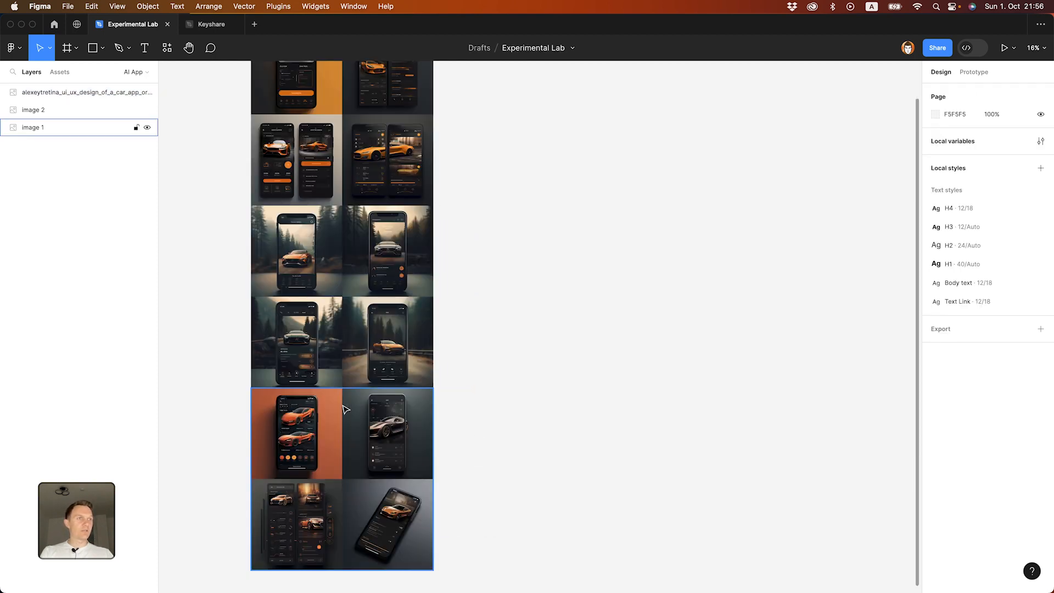
# Step: Capture a screenshot of the front-view Mercedes picture inside the phone mockup in image 2, from below its header to the orange line
pyautogui.scroll(2, 310, 477)
pyautogui.scroll(5, 286, 406)
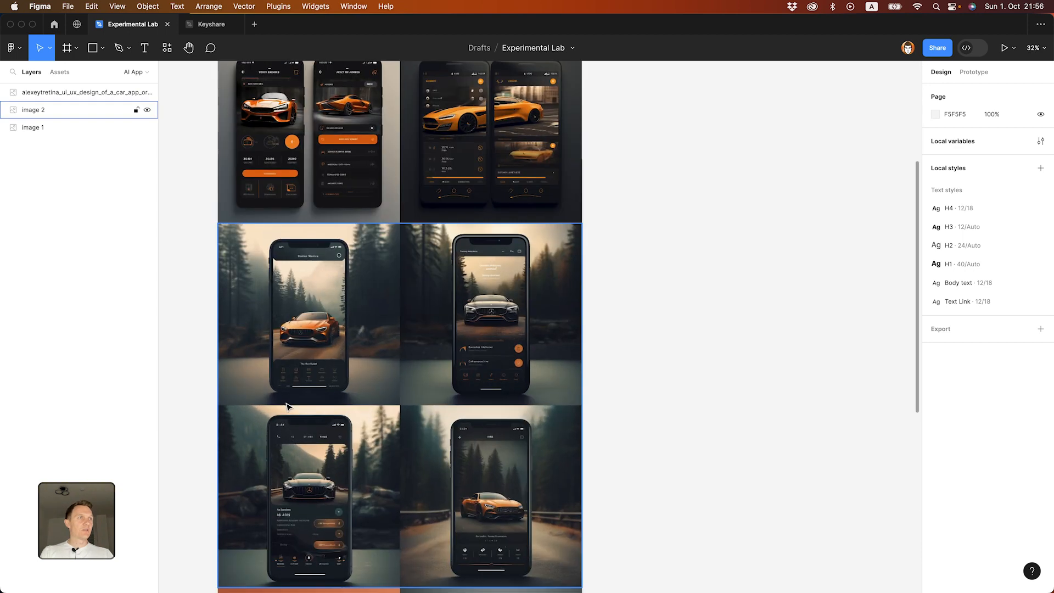
pyautogui.scroll(6, 492, 339)
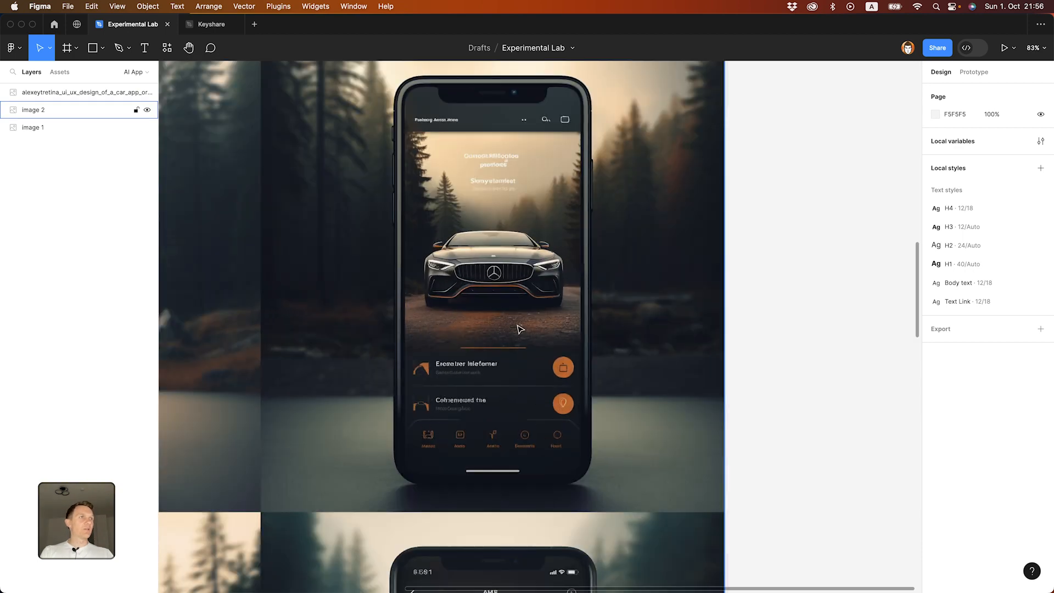
pyautogui.scroll(2, 520, 329)
pyautogui.scroll(-1, 475, 377)
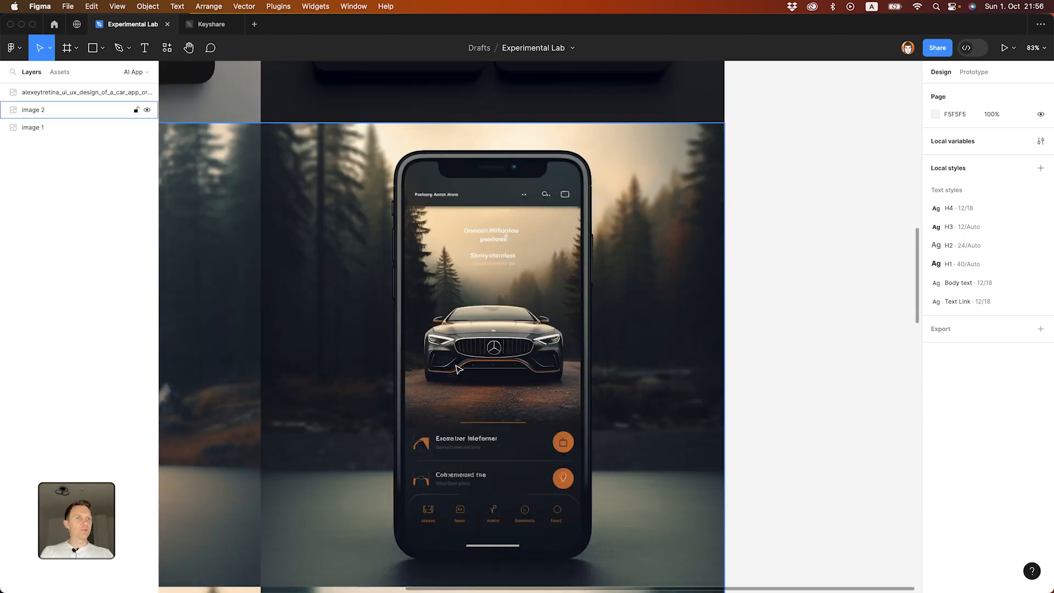
pyautogui.scroll(1, 458, 369)
pyautogui.click(514, 337)
pyautogui.scroll(5, 496, 241)
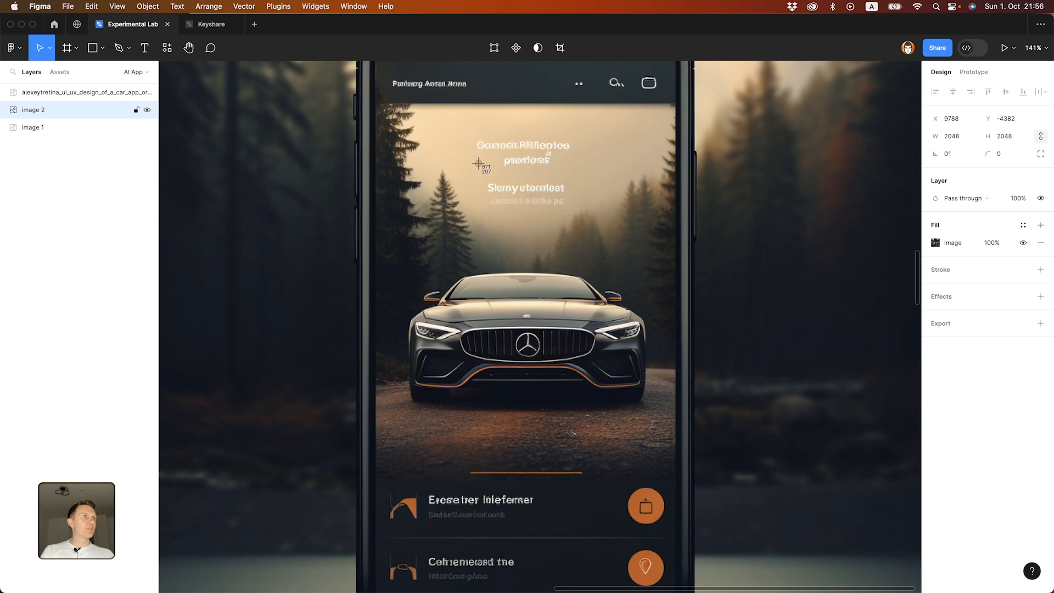
pyautogui.moveTo(376, 109); pyautogui.dragTo(675, 472)
# Step: Open Photoshop (Beta) and put the captured car picture into a new document
pyautogui.moveTo(660, 591)
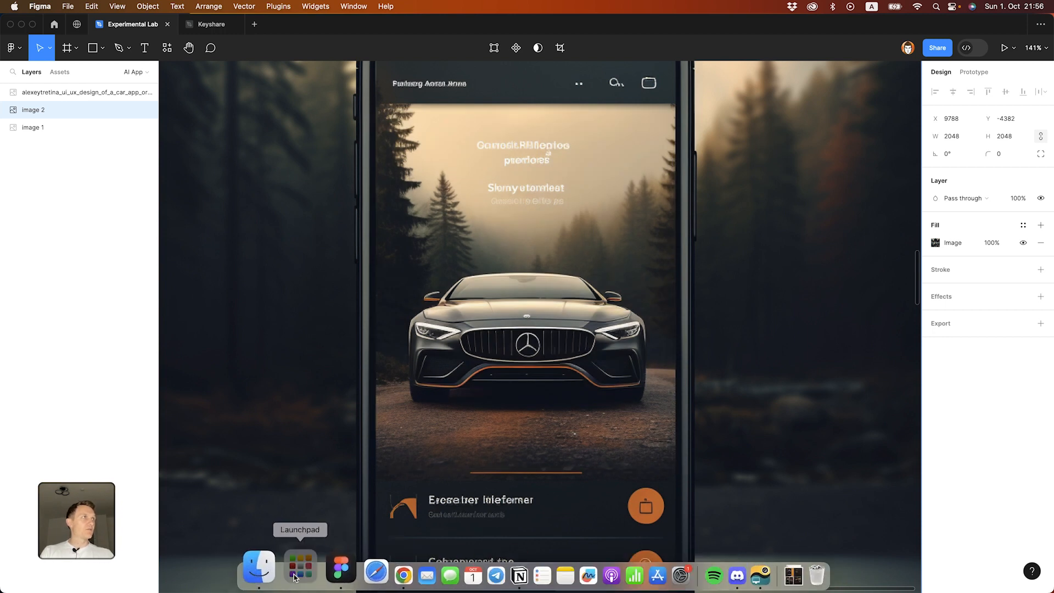
pyautogui.click(295, 577)
pyautogui.hscroll(3, 275, 122)
pyautogui.click(243, 69)
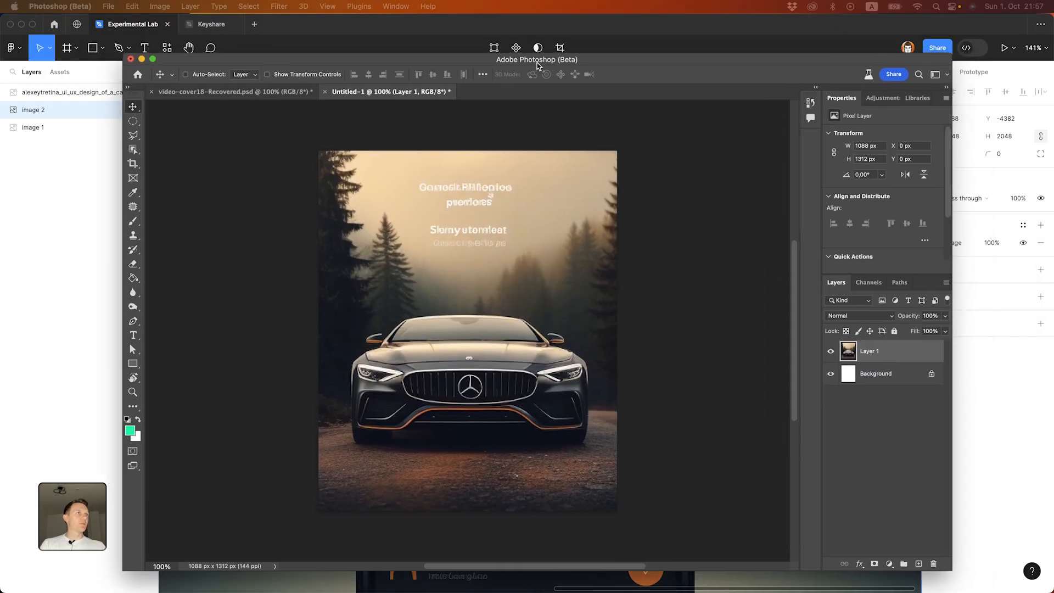
# Step: Remove the upper two lines of garbled text from the sky with the Patch tool, using clean sky as the source
pyautogui.click(135, 207)
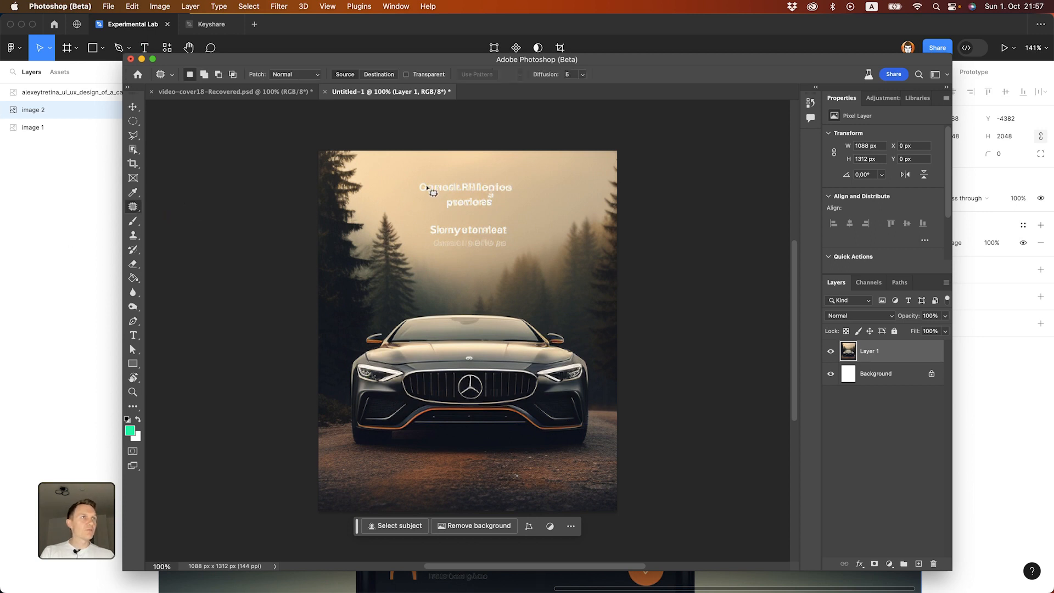
pyautogui.moveTo(418, 180); pyautogui.dragTo(491, 208)
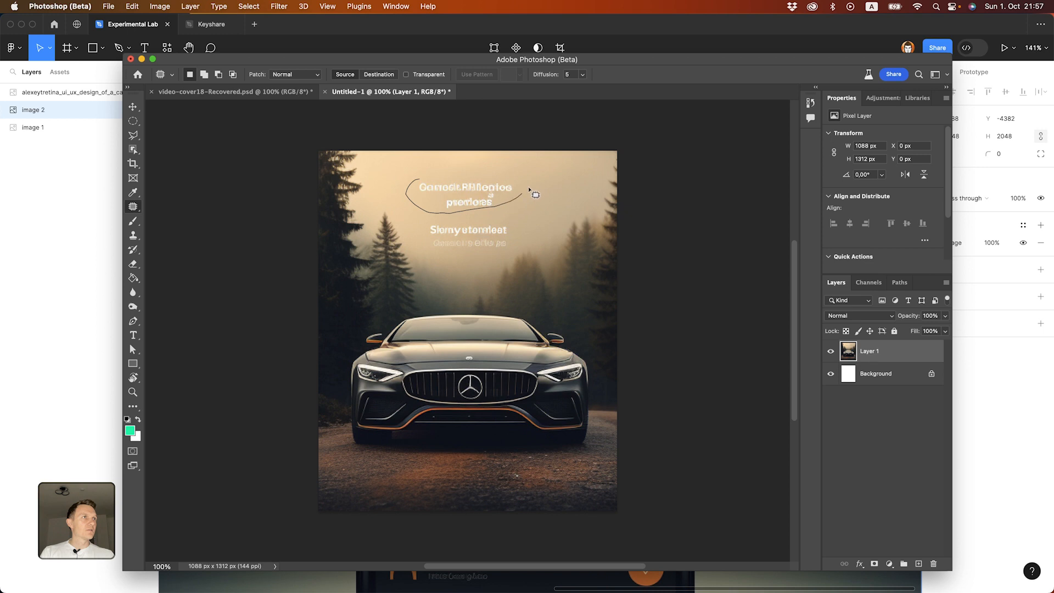
pyautogui.moveTo(444, 176)
pyautogui.mouseDown()
pyautogui.moveTo(425, 176)
pyautogui.moveTo(467, 175)
pyautogui.mouseUp()
pyautogui.click(542, 193)
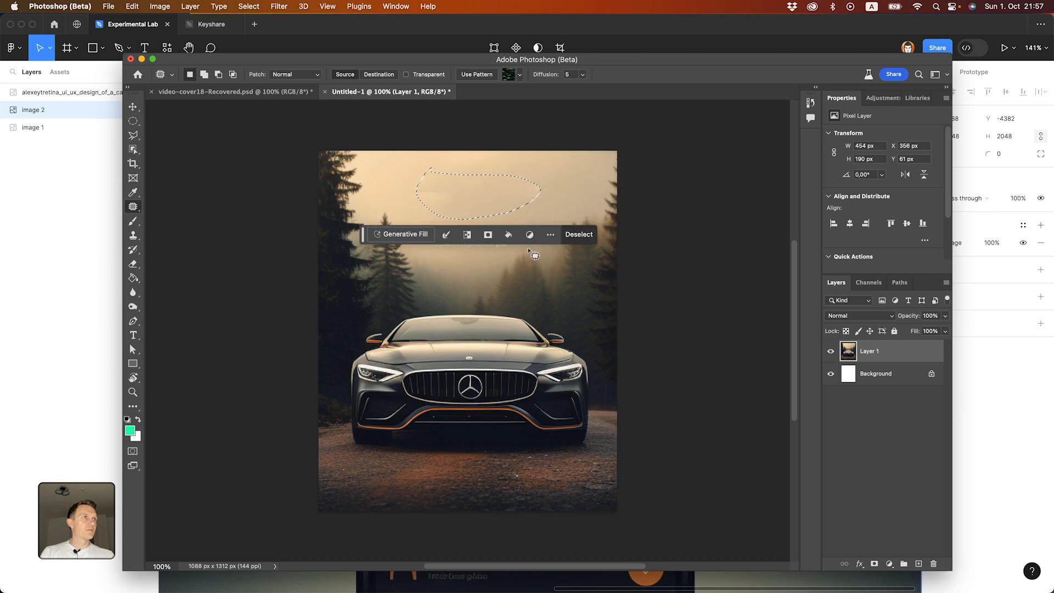
pyautogui.click(554, 200)
# Step: Patch out the remaining garbled subtitle text above the car with clean sky
pyautogui.moveTo(423, 222); pyautogui.dragTo(515, 226)
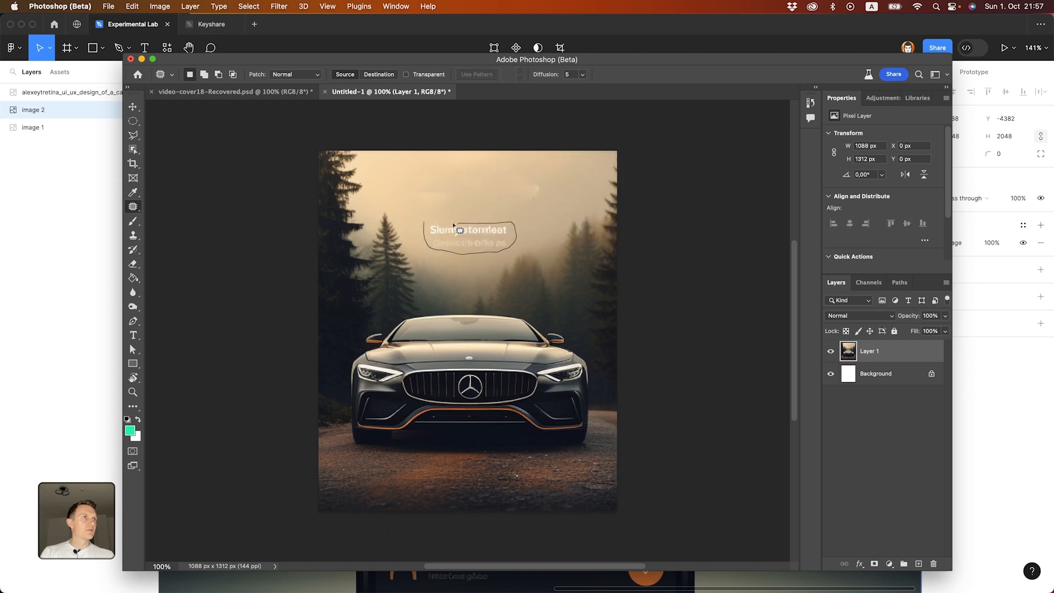
pyautogui.moveTo(432, 226); pyautogui.dragTo(470, 198)
pyautogui.click(479, 163)
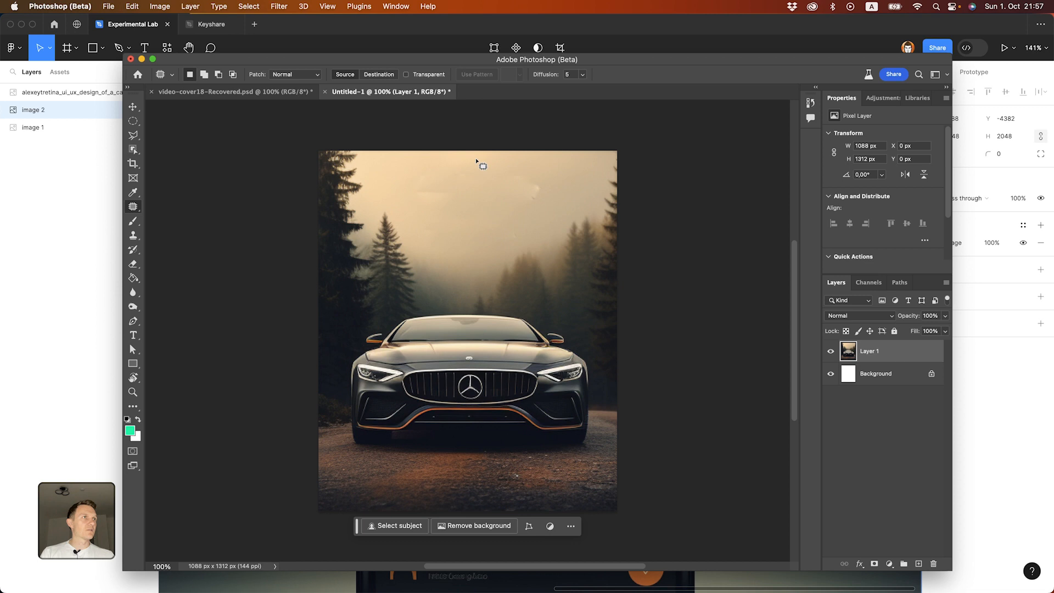
# Step: Brush over the leftover patch marks in the sky with colours sampled from the surrounding sky
pyautogui.press('b')
pyautogui.keyDown('alt'); pyautogui.click(429, 163); pyautogui.keyUp('alt')
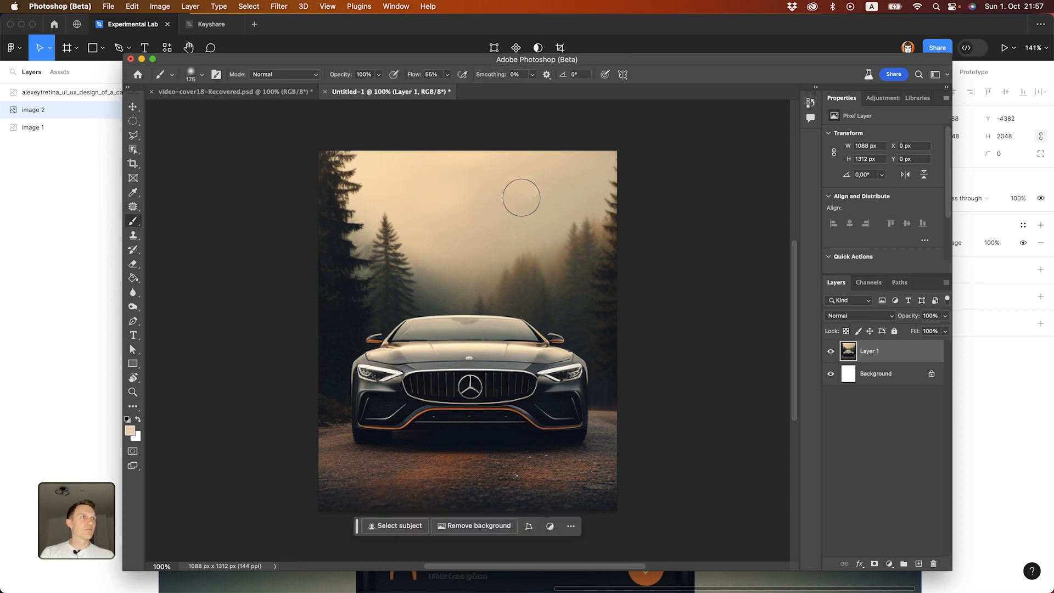
pyautogui.keyDown('alt'); pyautogui.click(523, 199); pyautogui.keyUp('alt')
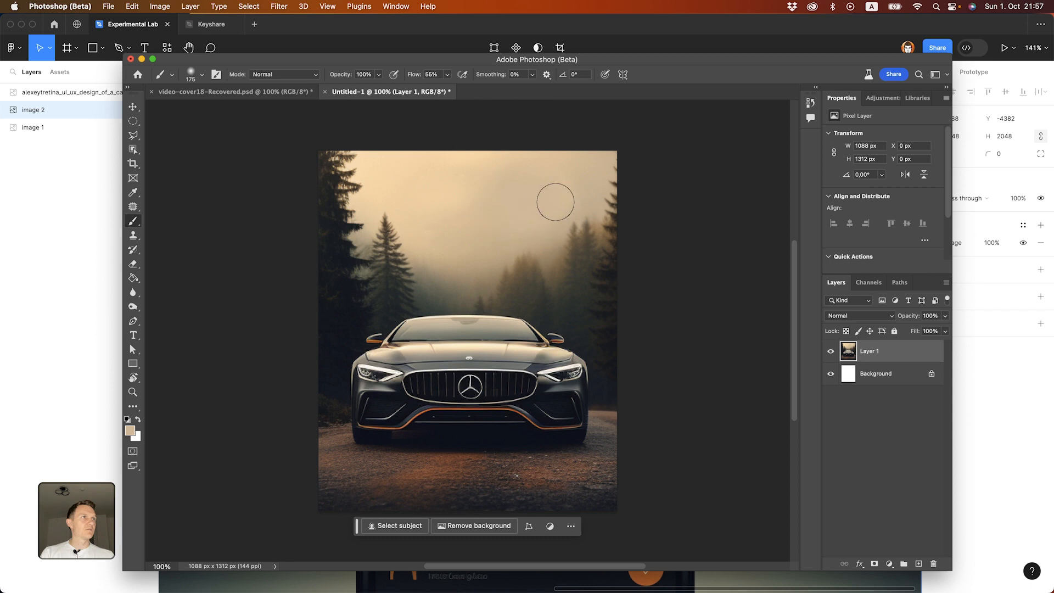
# Step: Merge the layers and copy the whole retouched car picture into the Figma file, on the empty canvas beside the generated images
pyautogui.press('super+e')
pyautogui.press('super+a')
pyautogui.moveTo(507, 583)
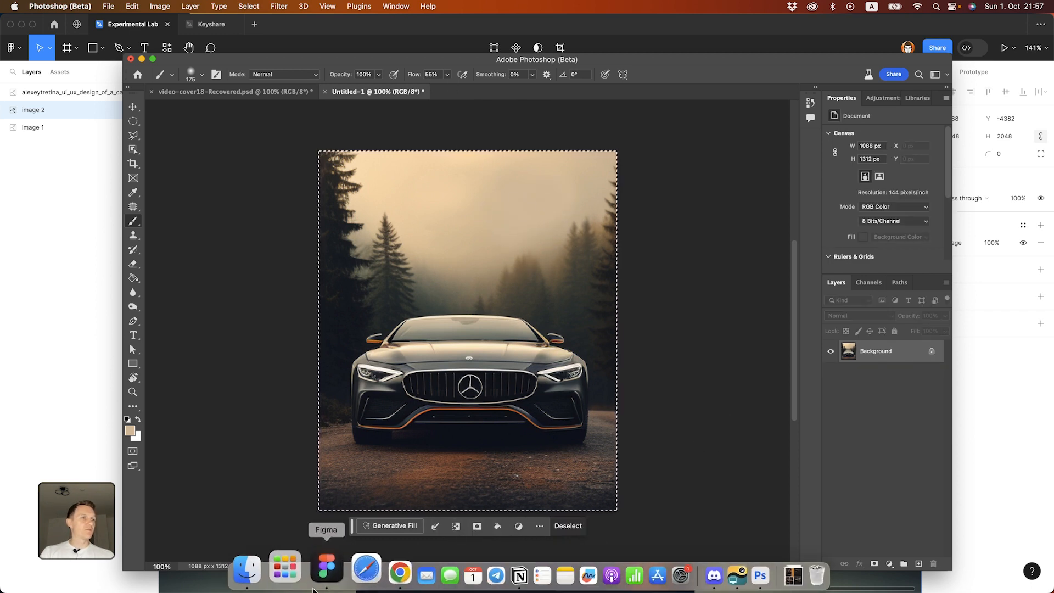
pyautogui.click(297, 586)
pyautogui.scroll(-10, 484, 271)
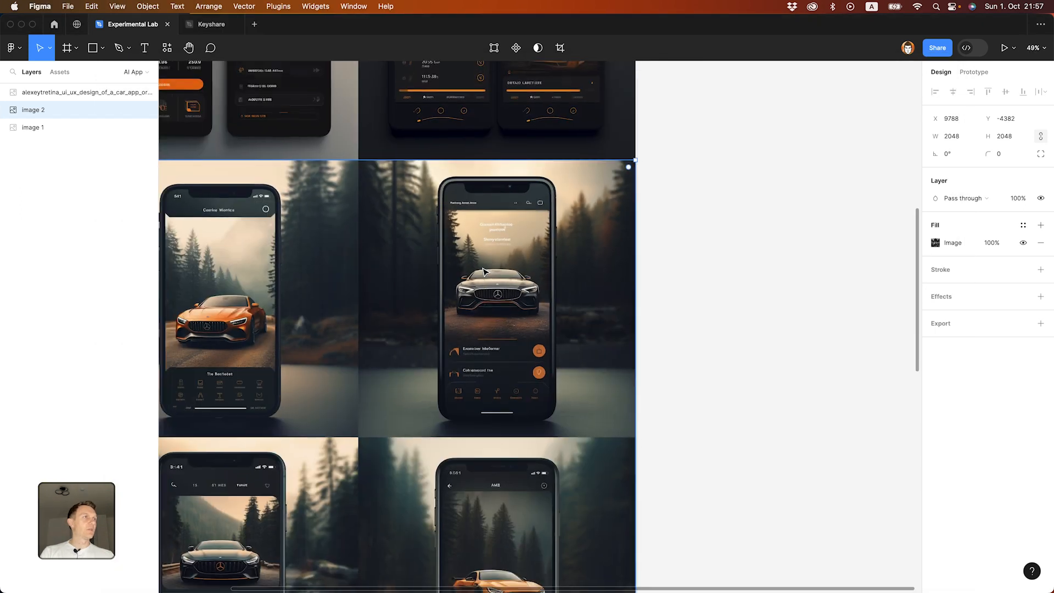
pyautogui.click(652, 211)
pyautogui.scroll(4, 706, 174)
pyautogui.hscroll(3, 637, 241)
pyautogui.scroll(2, 637, 241)
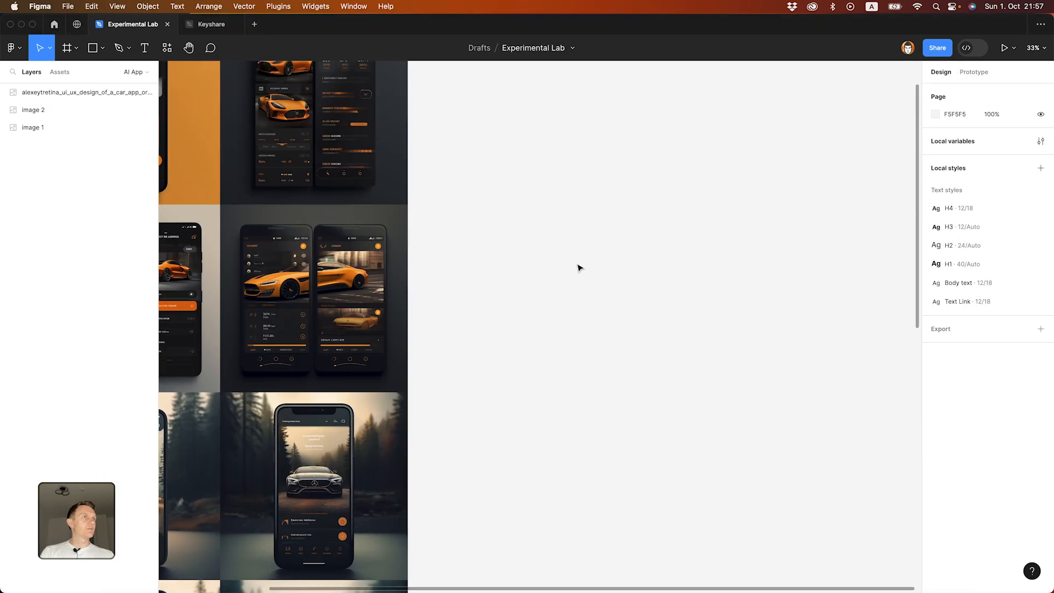
pyautogui.press('super+v')
pyautogui.click(662, 157)
pyautogui.hscroll(5, 604, 192)
pyautogui.scroll(3, 603, 192)
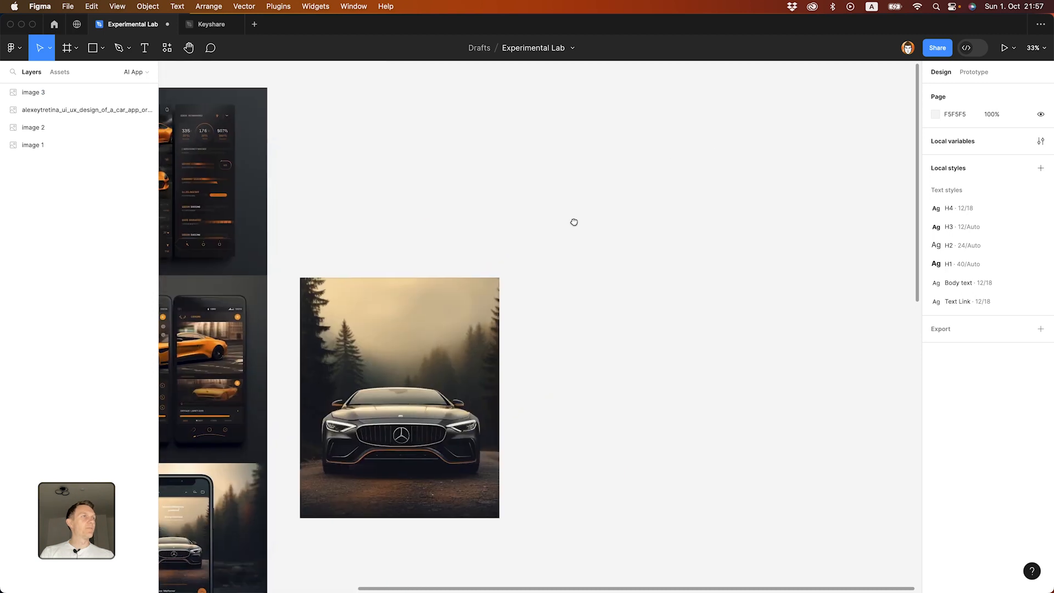
# Step: Add an iPhone 14 Pro frame on the empty canvas beside the retouched car picture
pyautogui.press('f')
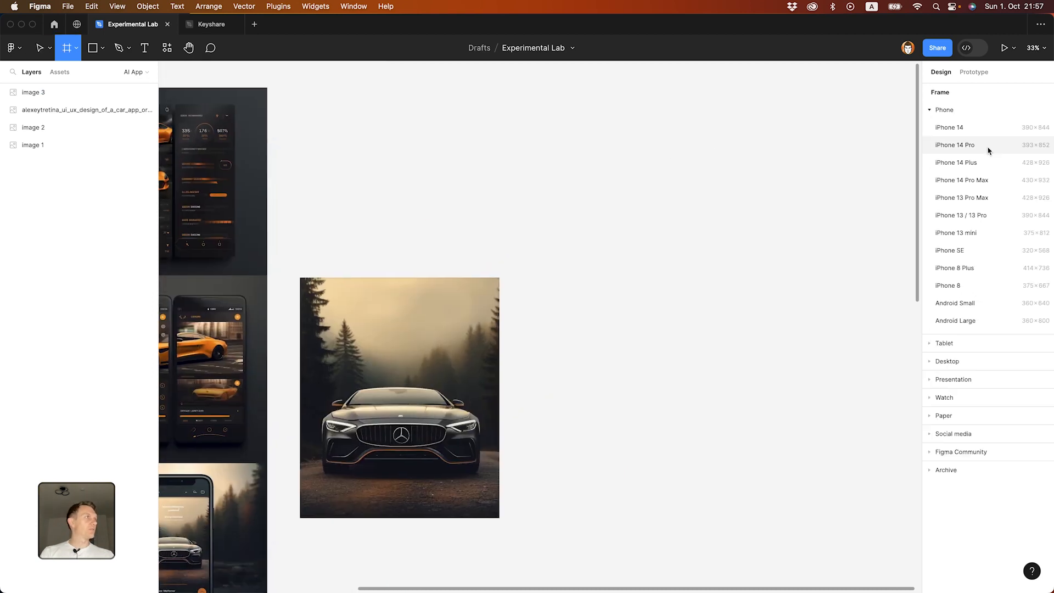
pyautogui.click(961, 144)
pyautogui.click(525, 222)
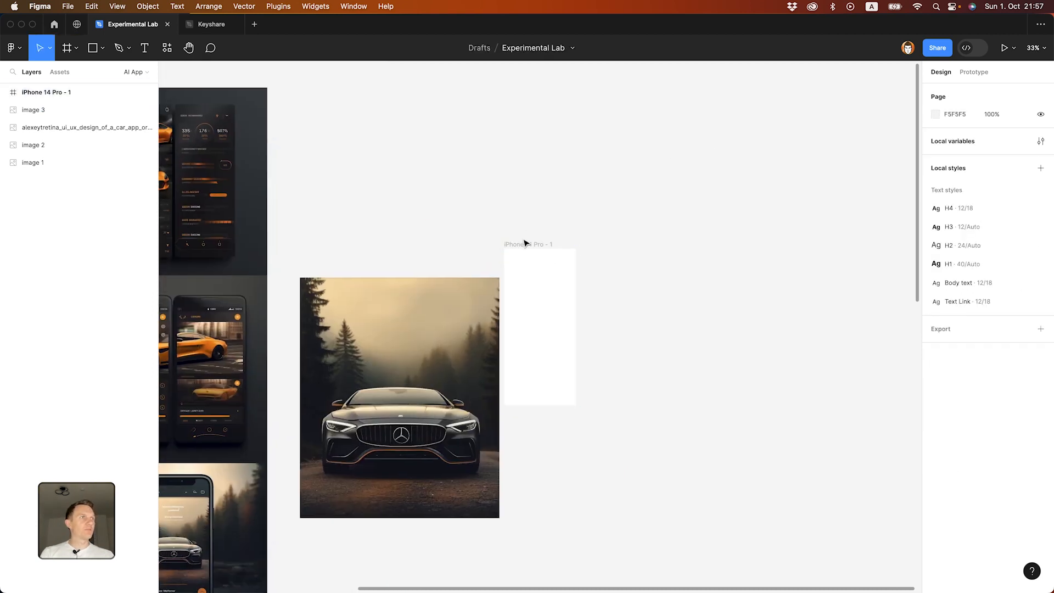
# Step: Place the car picture inside the phone frame and scale it proportionally to 389 × 469
pyautogui.click(400, 346)
pyautogui.moveTo(376, 344); pyautogui.dragTo(522, 317)
pyautogui.moveTo(644, 248); pyautogui.dragTo(562, 321)
pyautogui.scroll(5, 553, 391)
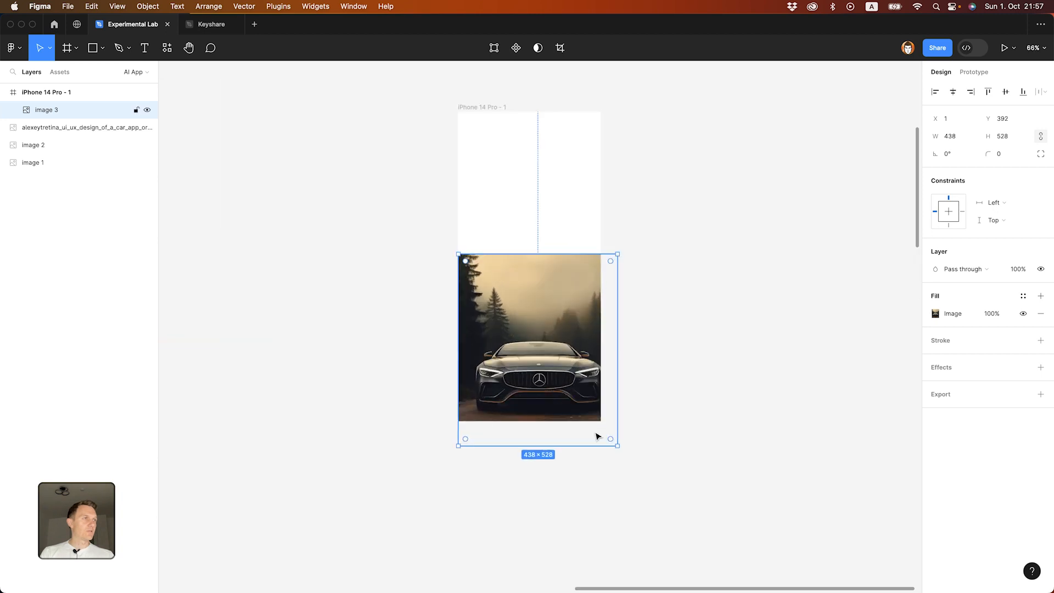
pyautogui.moveTo(615, 448); pyautogui.dragTo(597, 424)
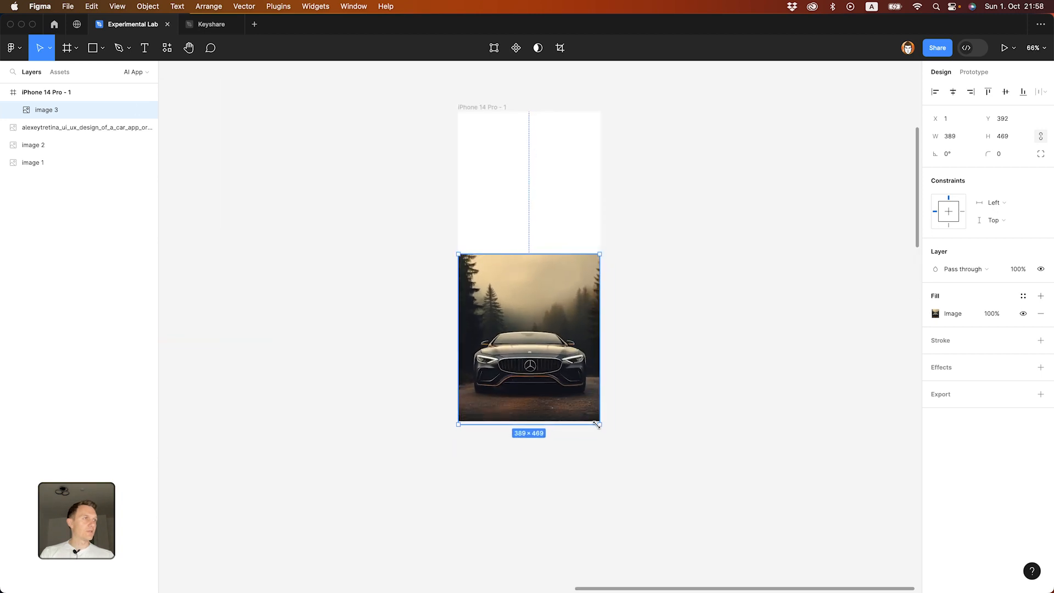
# Step: Align the car picture with the frame's upper-left corner and enlarge it proportionally to the full frame width, 393 × 474
pyautogui.scroll(4, 516, 278)
pyautogui.moveTo(494, 382); pyautogui.dragTo(493, 241)
pyautogui.scroll(5, 547, 326)
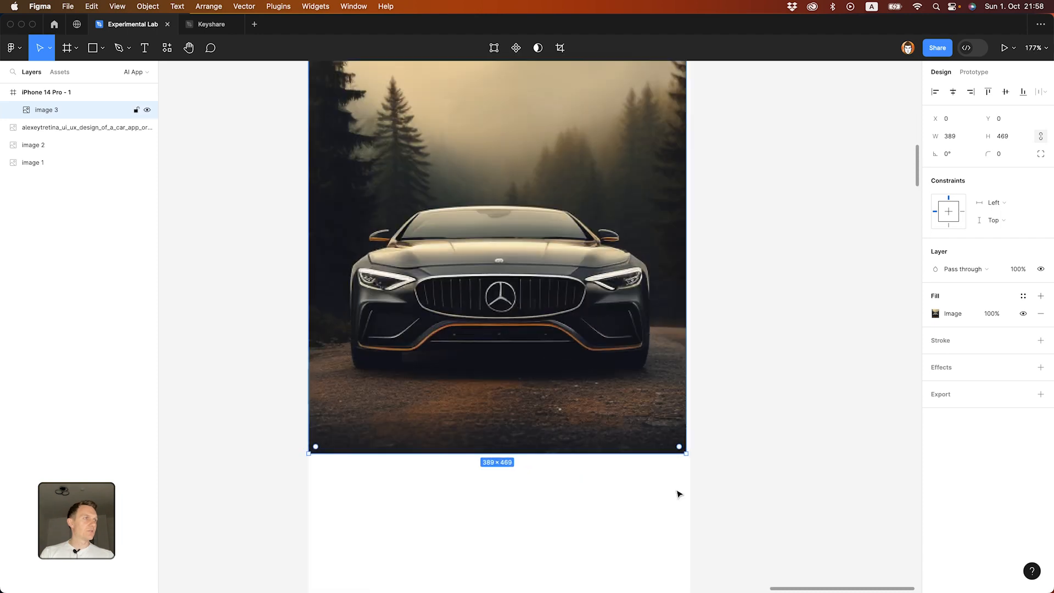
pyautogui.click(724, 442)
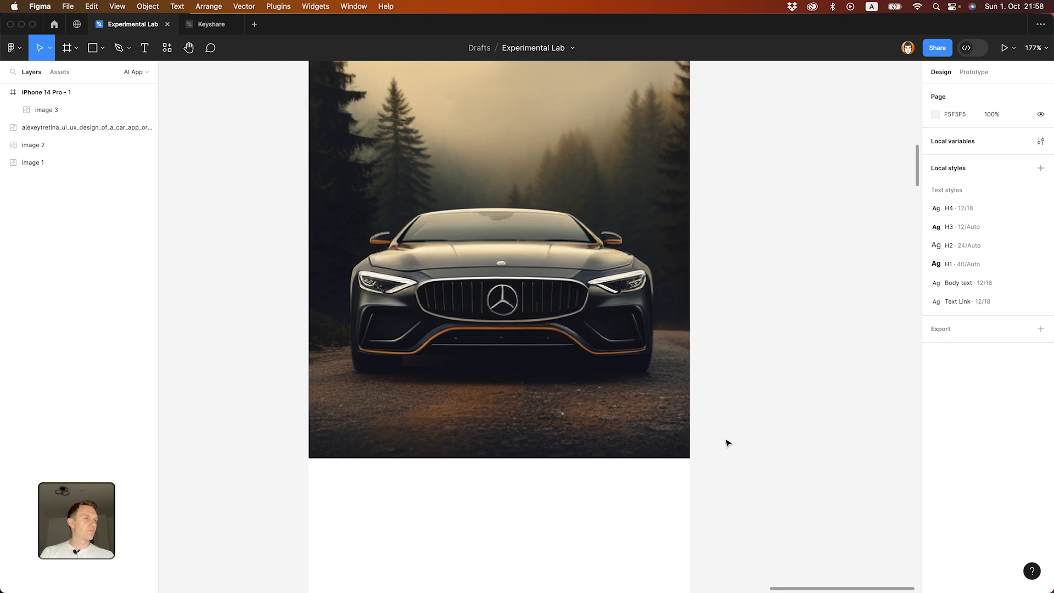
# Step: Move the phone frame beside the generated forest mockup with the dark Mercedes, level with that image's upper edge
pyautogui.scroll(-5, 724, 442)
pyautogui.moveTo(522, 411); pyautogui.dragTo(384, 362)
pyautogui.scroll(3, 546, 346)
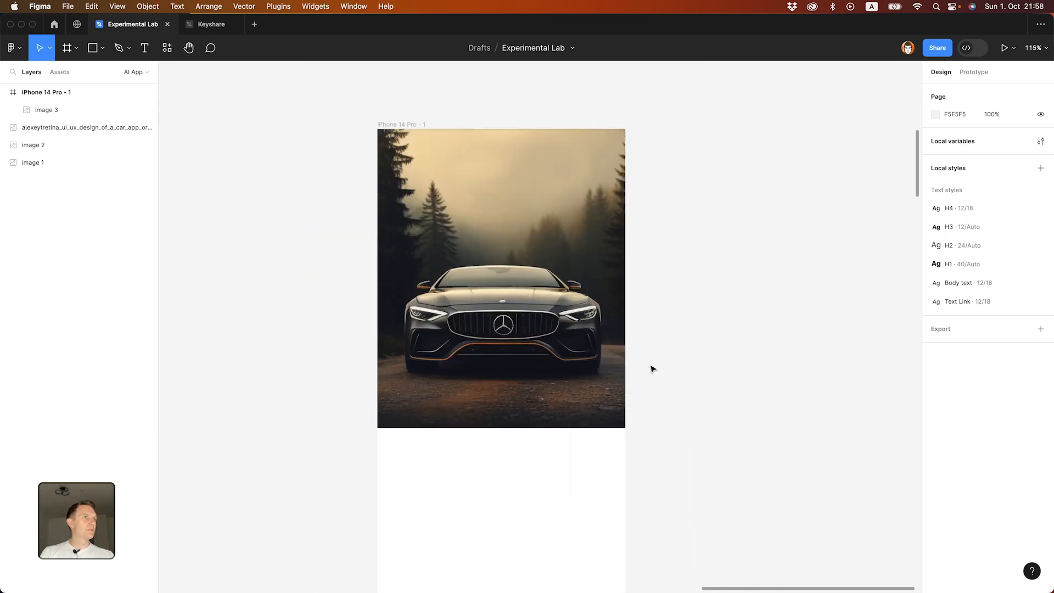
pyautogui.scroll(-5, 384, 168)
pyautogui.moveTo(367, 166); pyautogui.dragTo(576, 236)
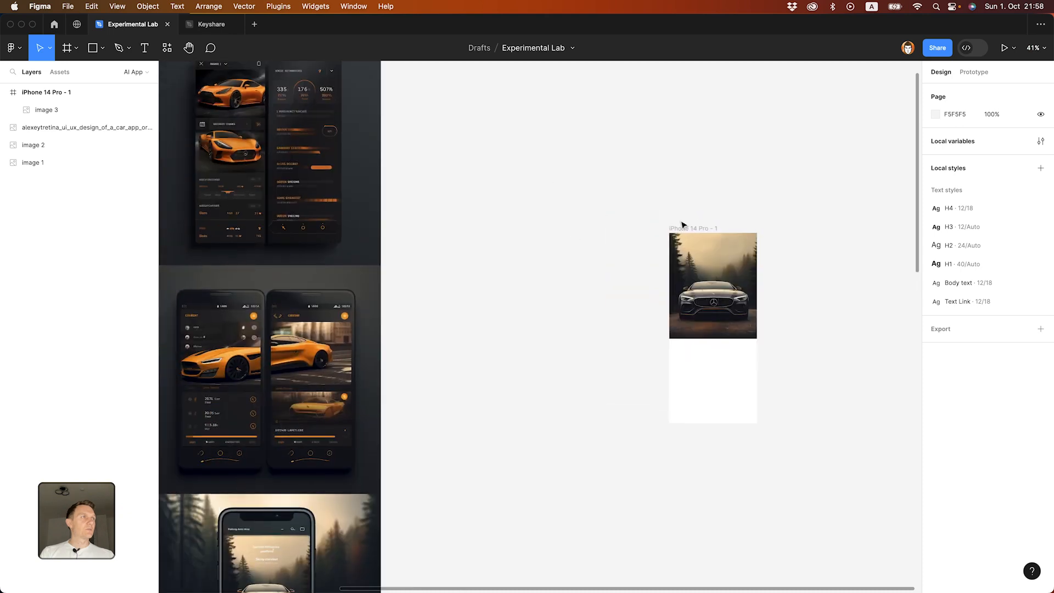
pyautogui.hscroll(-5, 614, 212)
pyautogui.moveTo(799, 227); pyautogui.dragTo(539, 434)
pyautogui.click(677, 508)
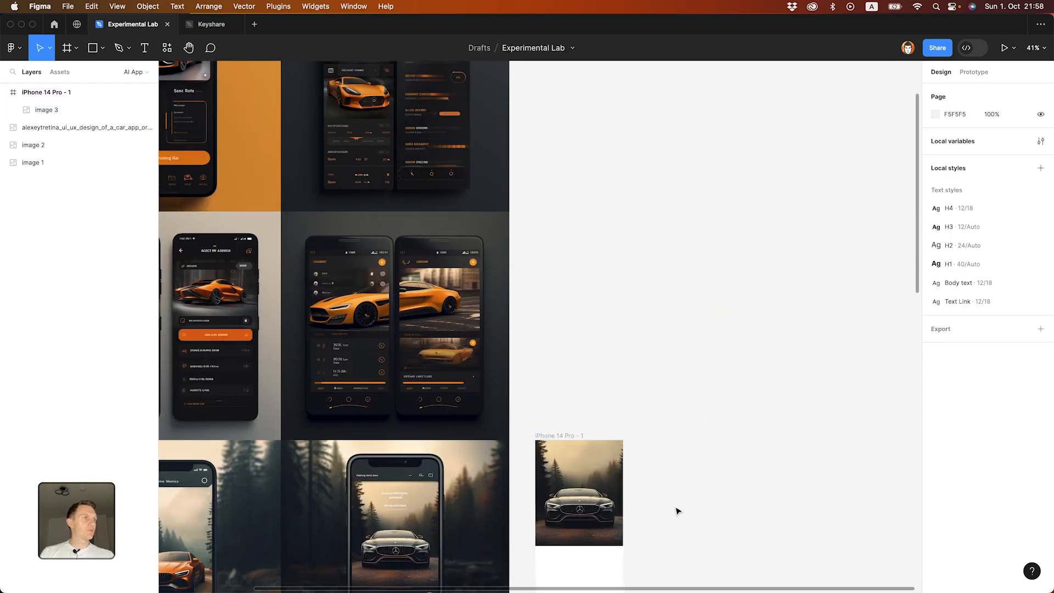
# Step: Fill the phone frame with the dark background colour sampled from the list area of the generated Mercedes mockup
pyautogui.scroll(-5, 672, 411)
pyautogui.scroll(4, 447, 277)
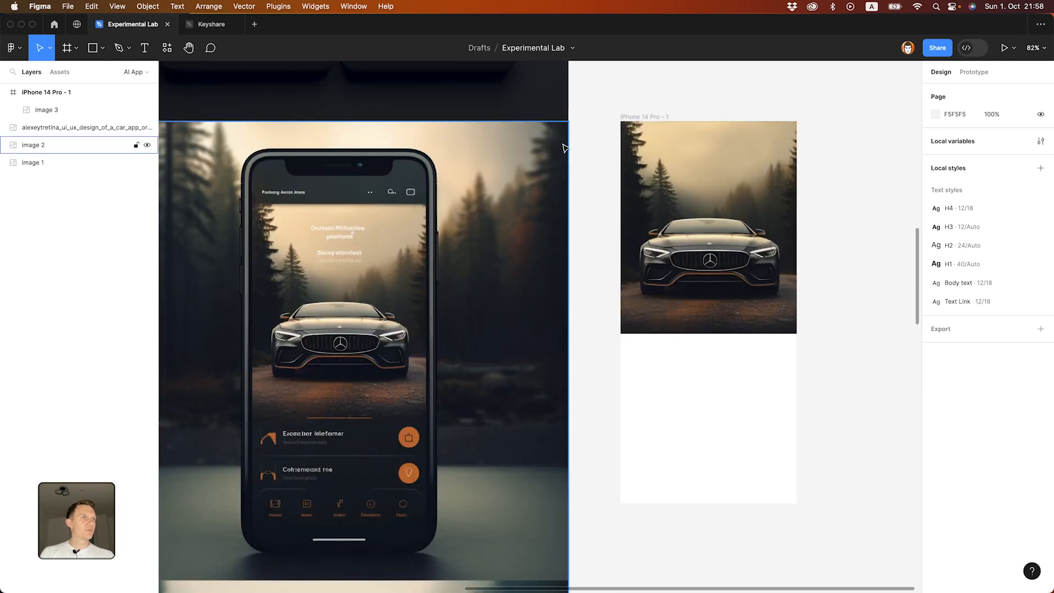
pyautogui.click(635, 115)
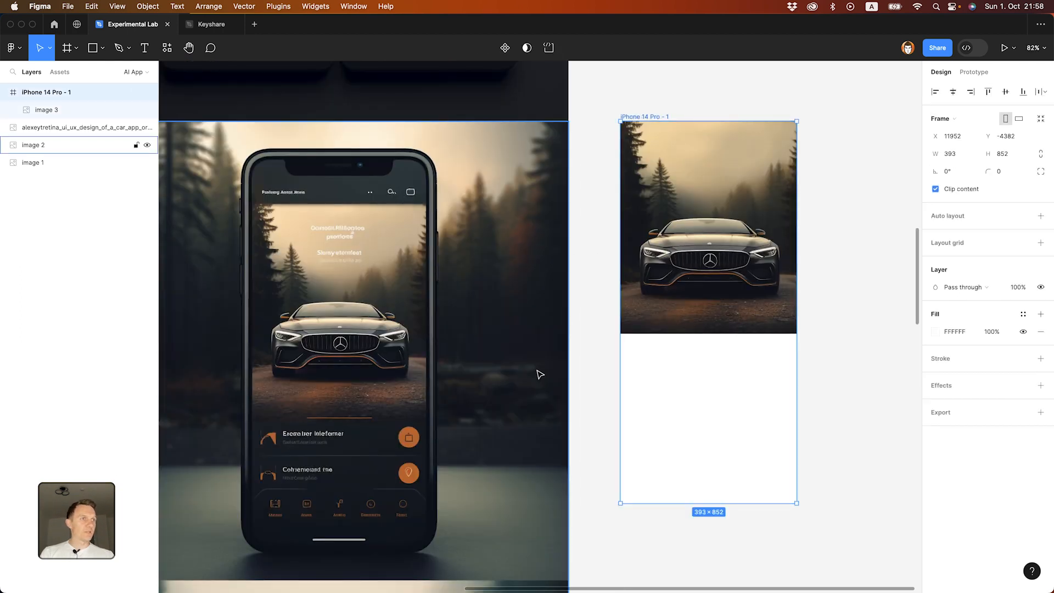
pyautogui.hotkey('ctrl', 'c')
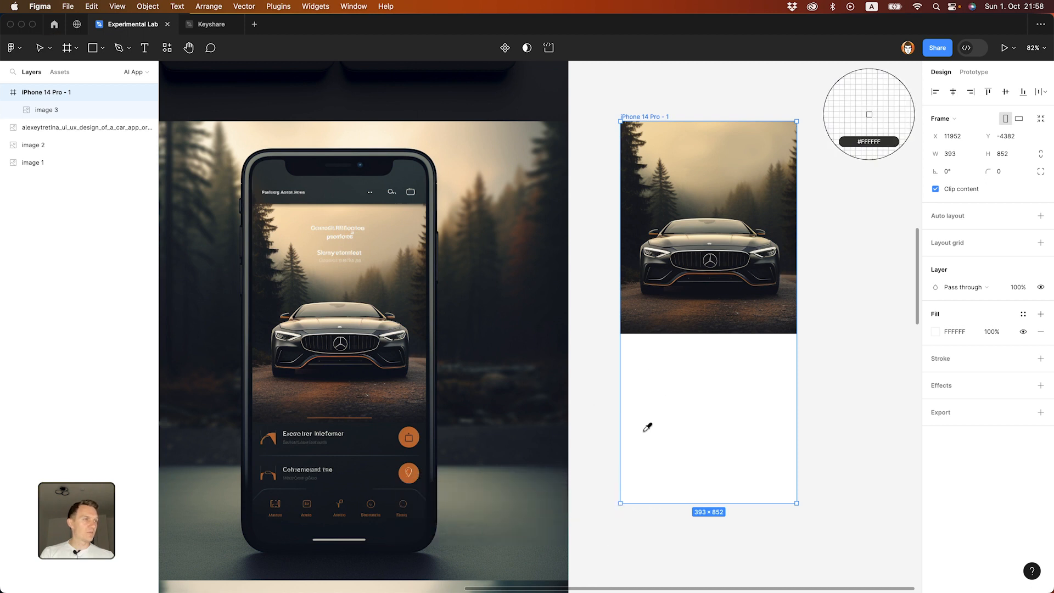
pyautogui.click(356, 463)
pyautogui.click(596, 380)
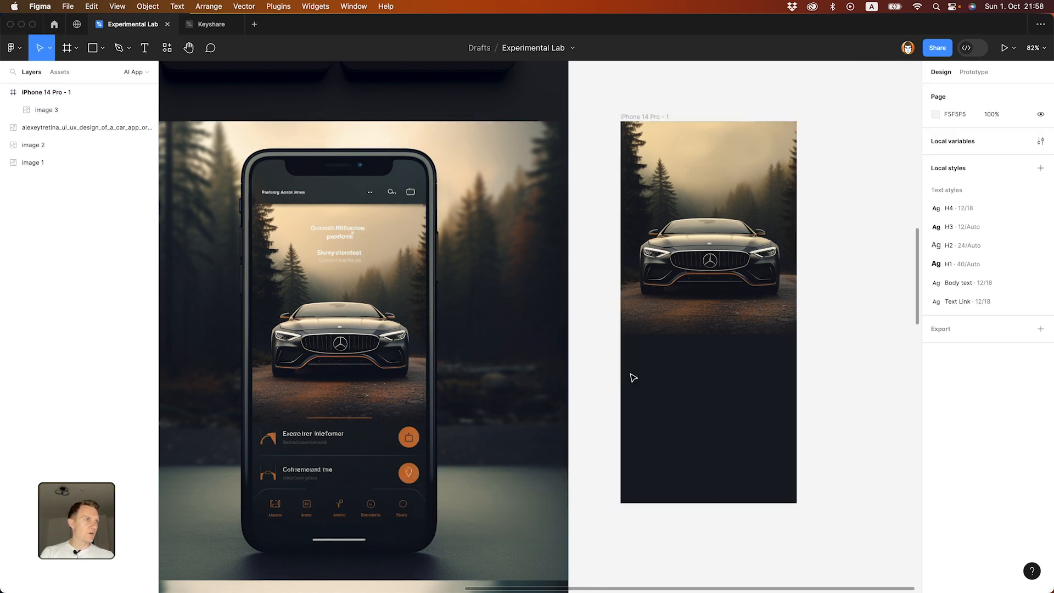
# Step: Draw a 393 × 60 rectangle across the full frame width over the lower edge of the car picture
pyautogui.click(771, 288)
pyautogui.scroll(5, 763, 313)
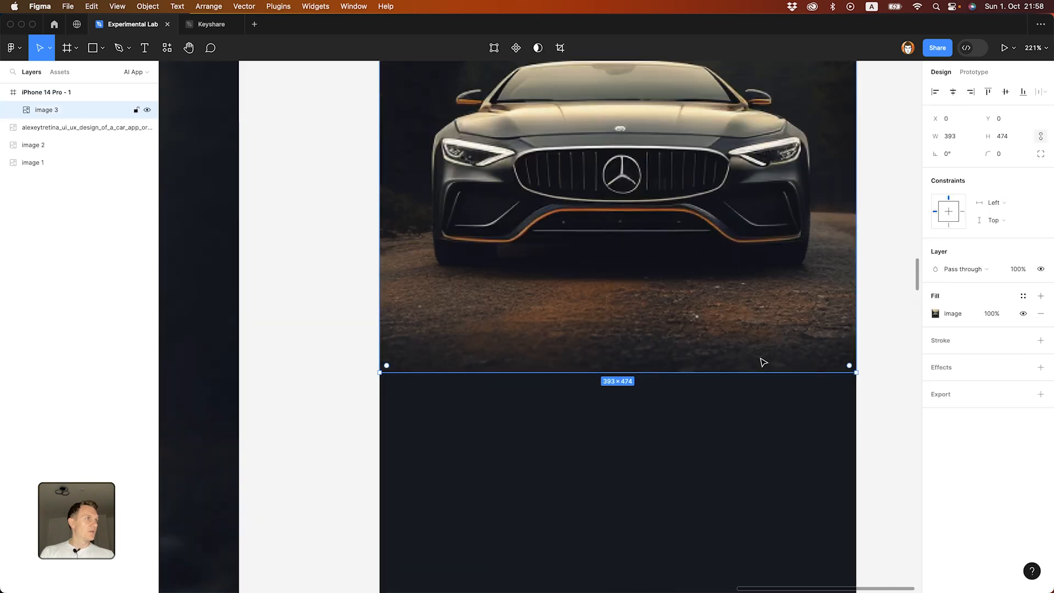
pyautogui.click(698, 398)
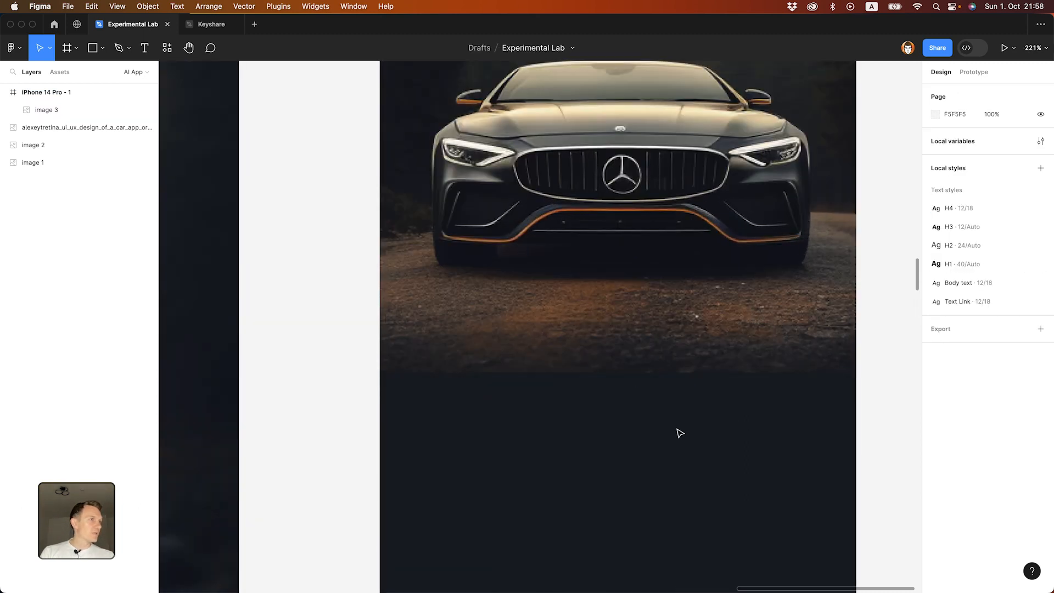
pyautogui.press('r')
pyautogui.moveTo(379, 371); pyautogui.dragTo(855, 301)
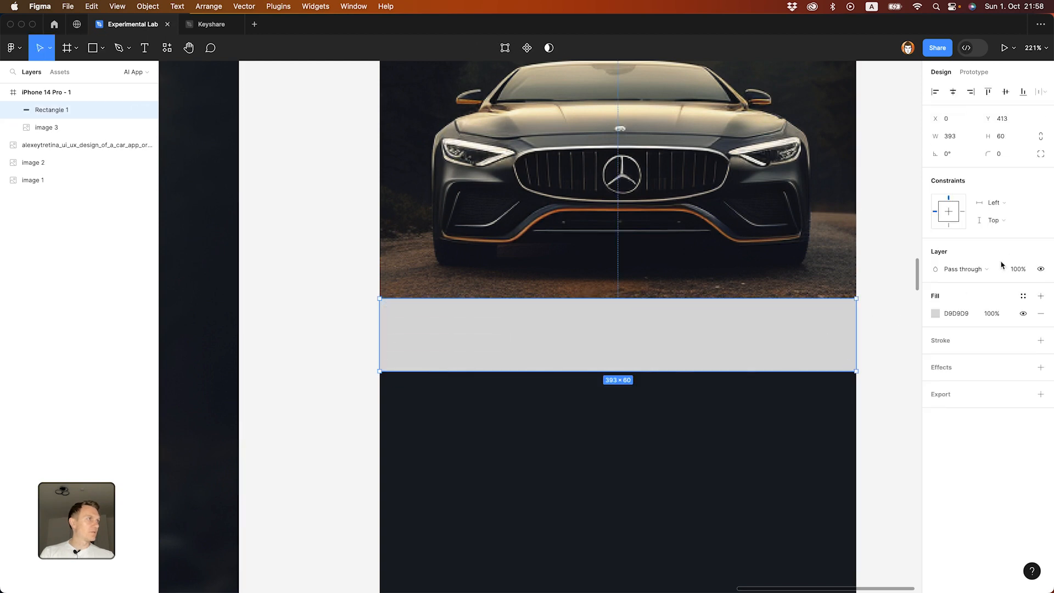
# Step: Give the rectangle a linear gradient fill with both stops set to the frame's background colour 141C23
pyautogui.click(937, 319)
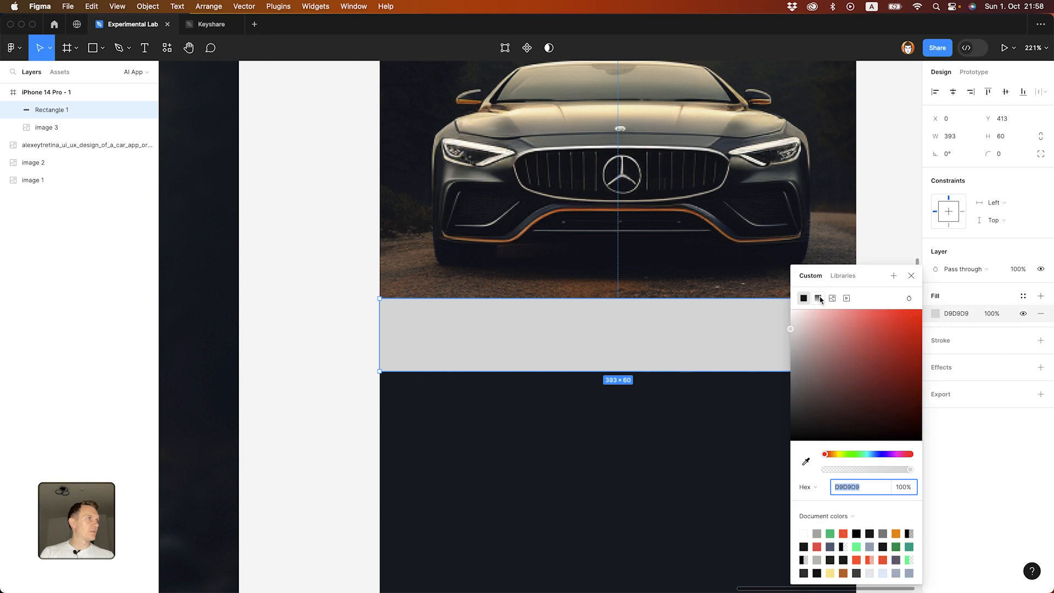
pyautogui.click(818, 298)
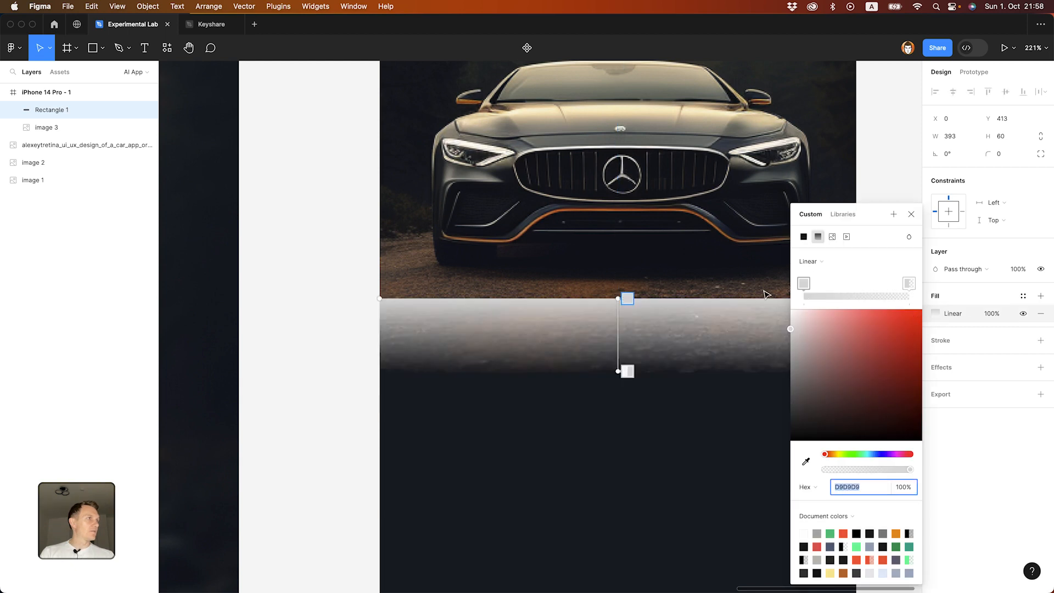
pyautogui.click(801, 287)
pyautogui.click(805, 462)
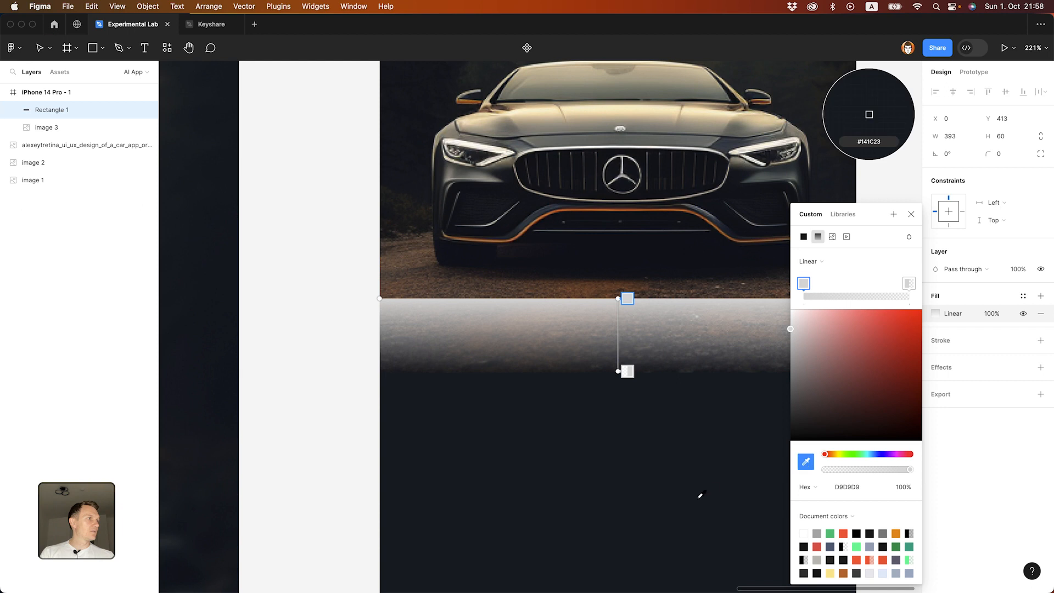
pyautogui.click(665, 505)
pyautogui.click(909, 284)
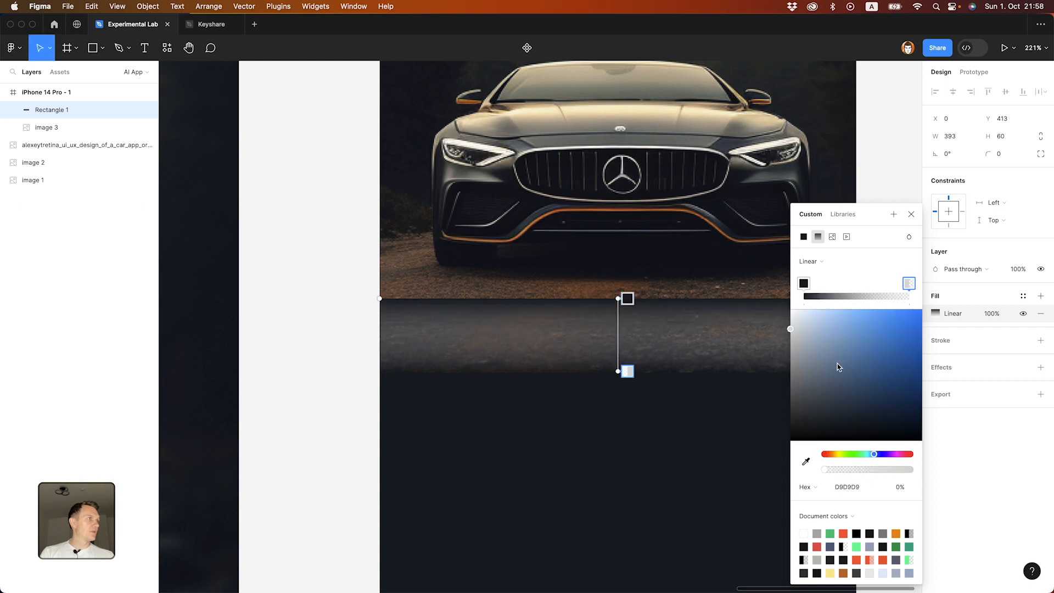
pyautogui.click(806, 461)
pyautogui.click(650, 482)
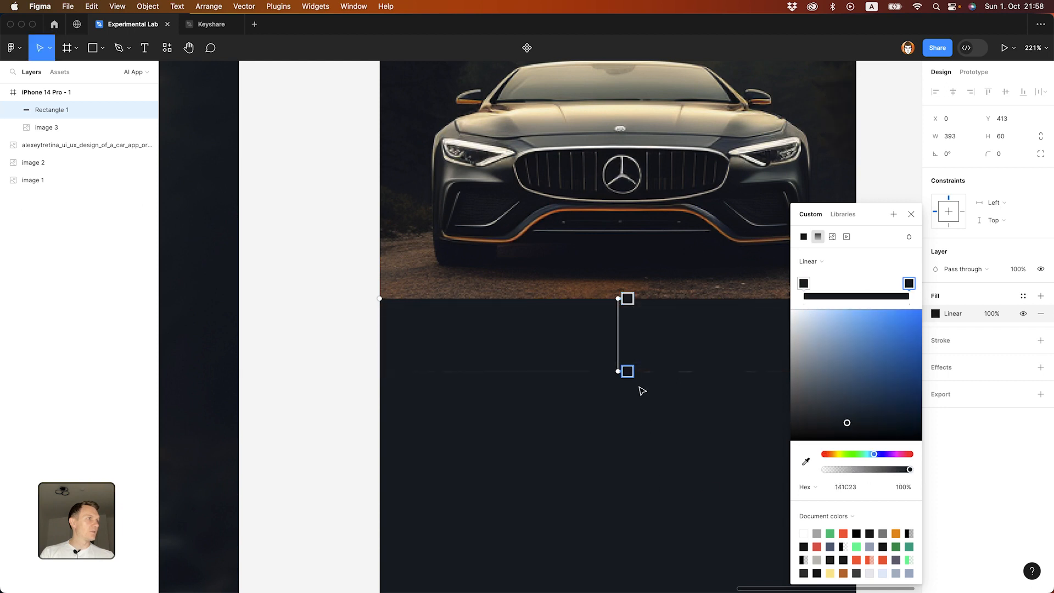
# Step: Make the gradient's upper stop fully transparent and nudge the rectangle vertically to hide the picture's lower edge
pyautogui.click(617, 298)
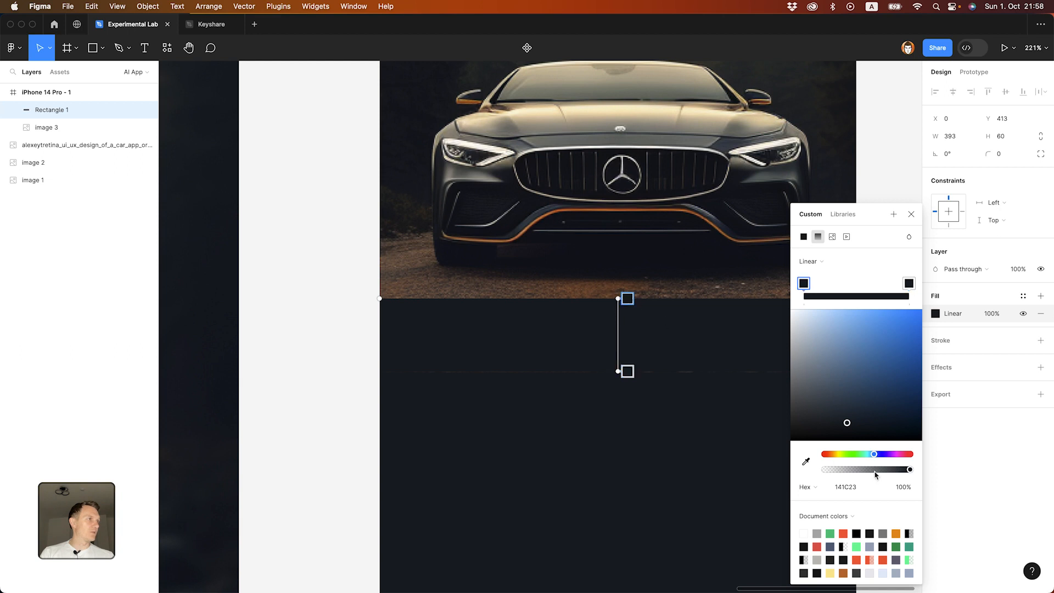
pyautogui.moveTo(875, 471); pyautogui.dragTo(795, 474)
pyautogui.click(911, 214)
pyautogui.click(689, 396)
pyautogui.click(684, 371)
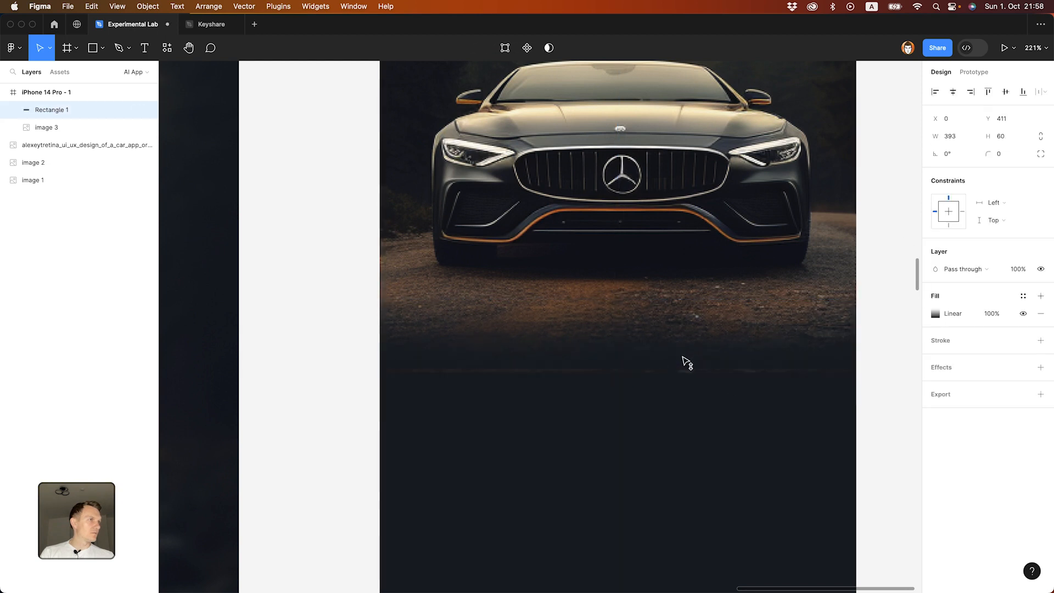
pyautogui.click(685, 431)
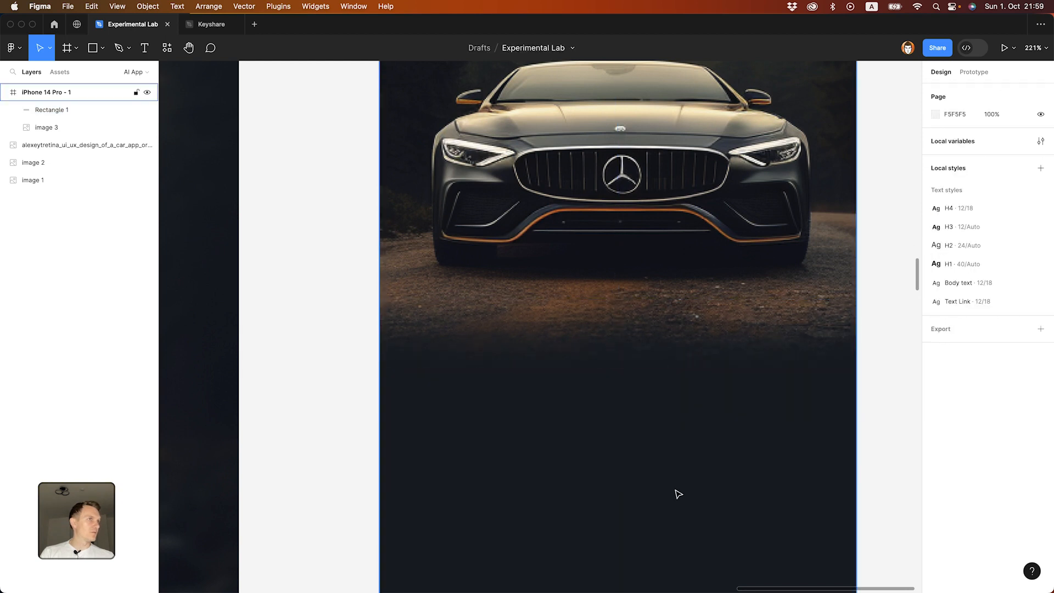
# Step: Add the text "Windshield Fluid is Low" in the dark area below the car in the phone frame
pyautogui.scroll(-5, 676, 491)
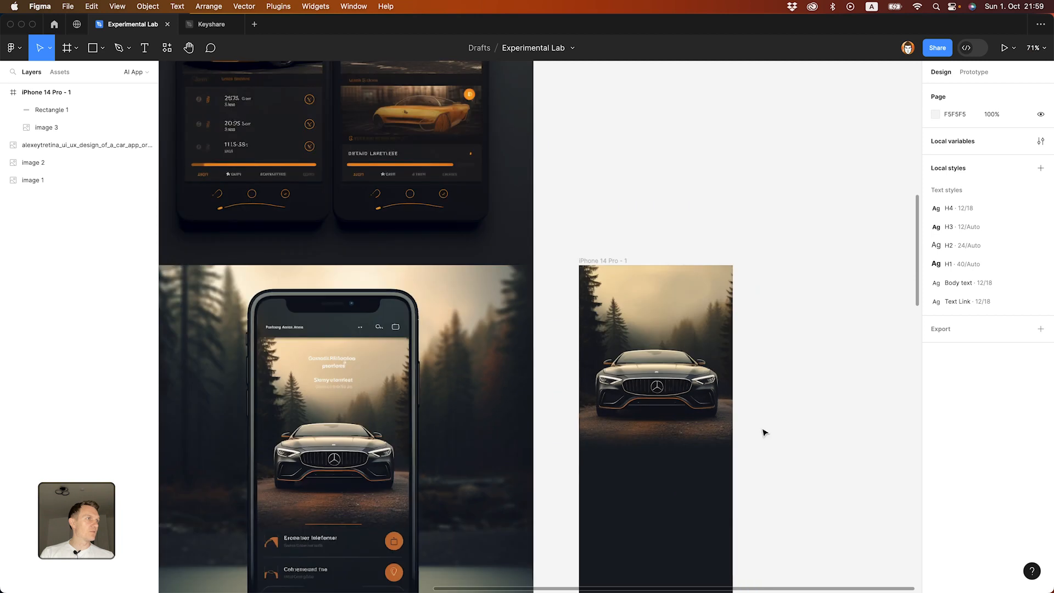
pyautogui.scroll(-3, 762, 496)
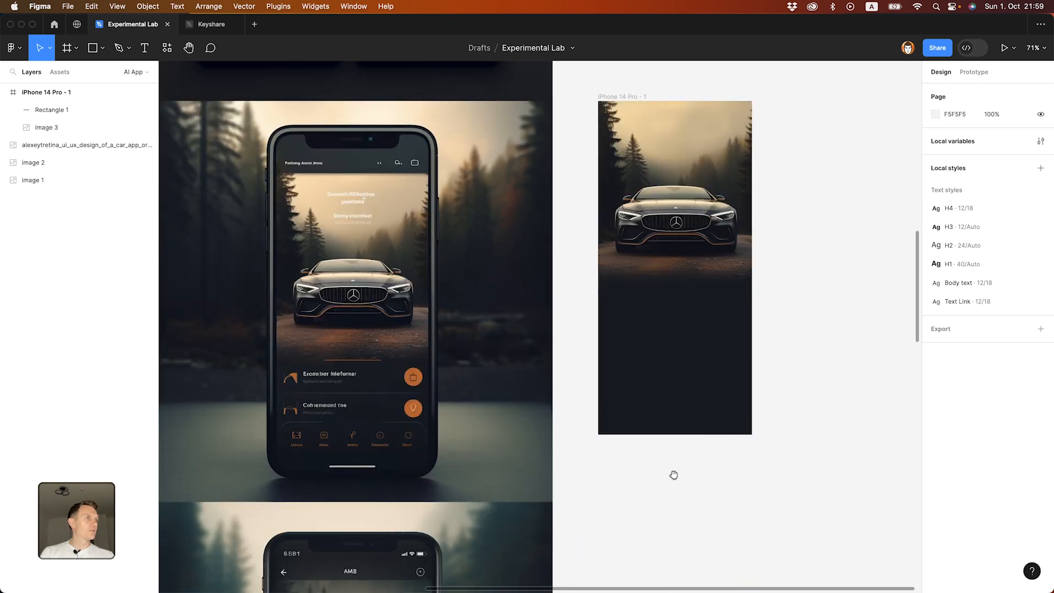
pyautogui.scroll(-2, 604, 447)
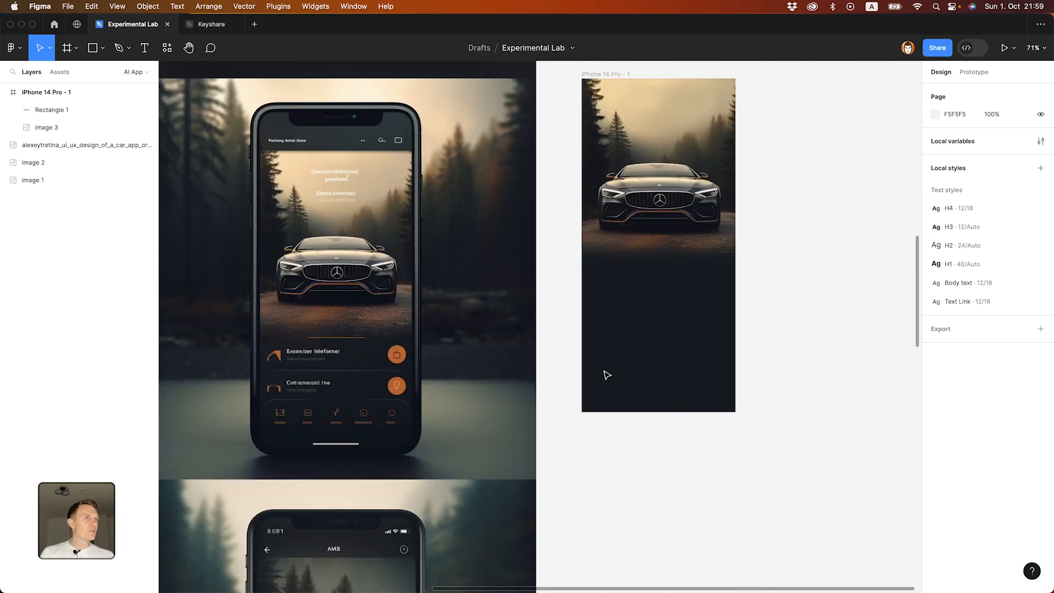
pyautogui.scroll(2, 630, 335)
pyautogui.moveTo(532, 296); pyautogui.dragTo(566, 366)
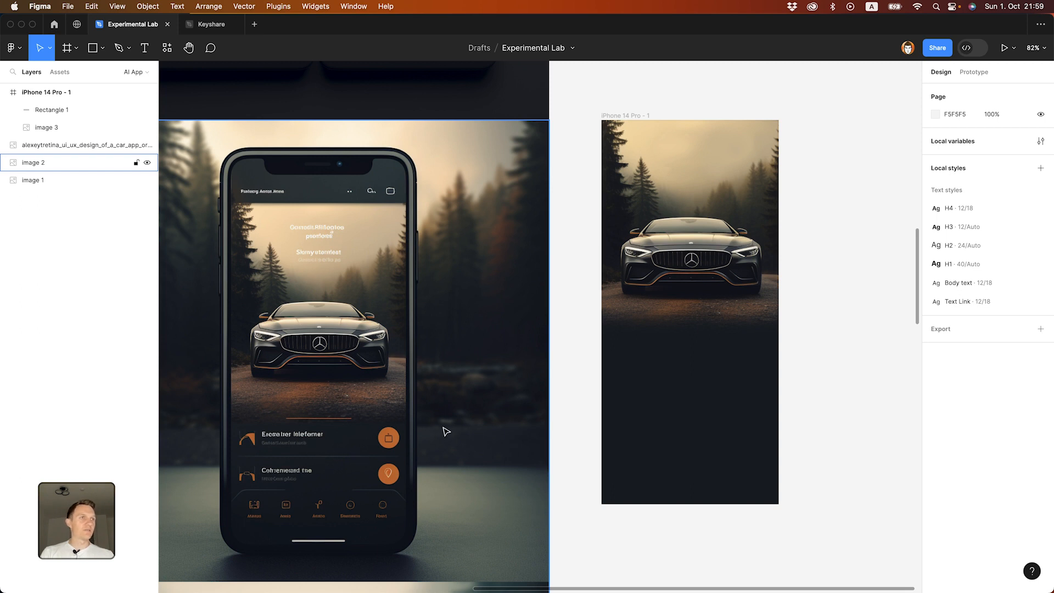
pyautogui.hscroll(2, 788, 358)
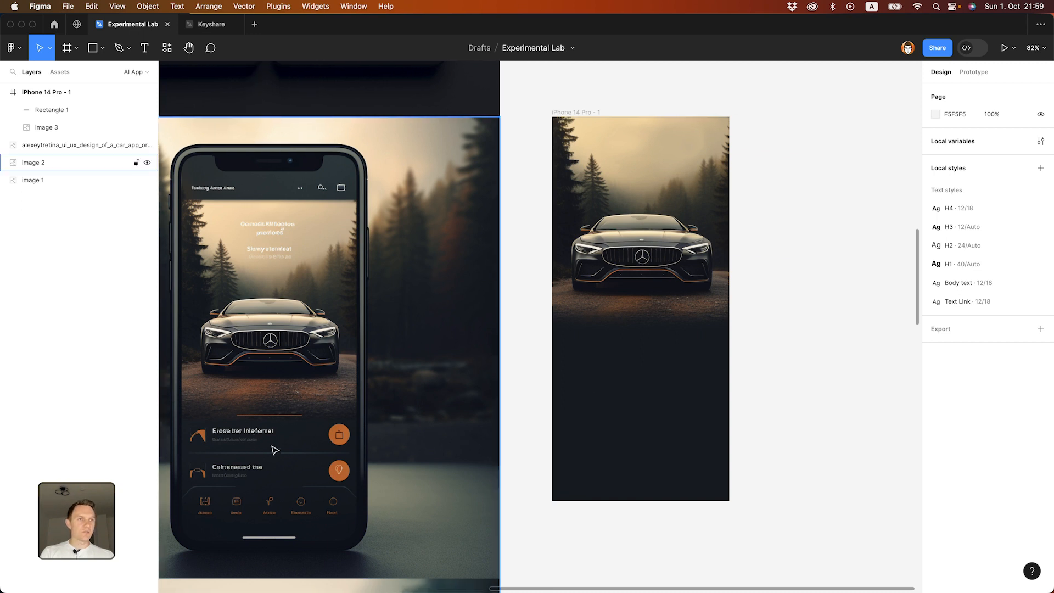
pyautogui.press('t')
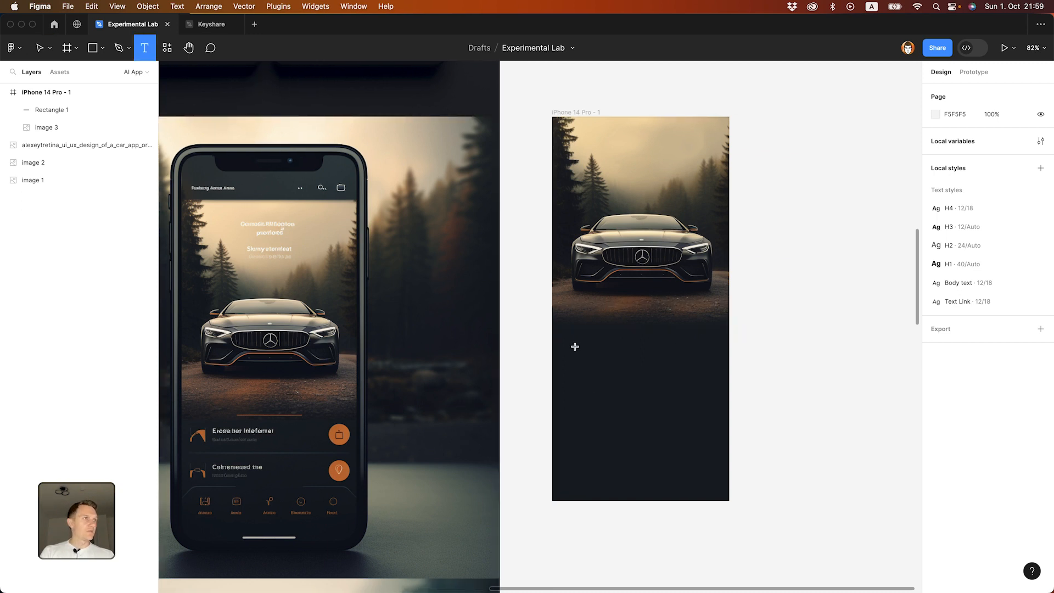
pyautogui.click(574, 347)
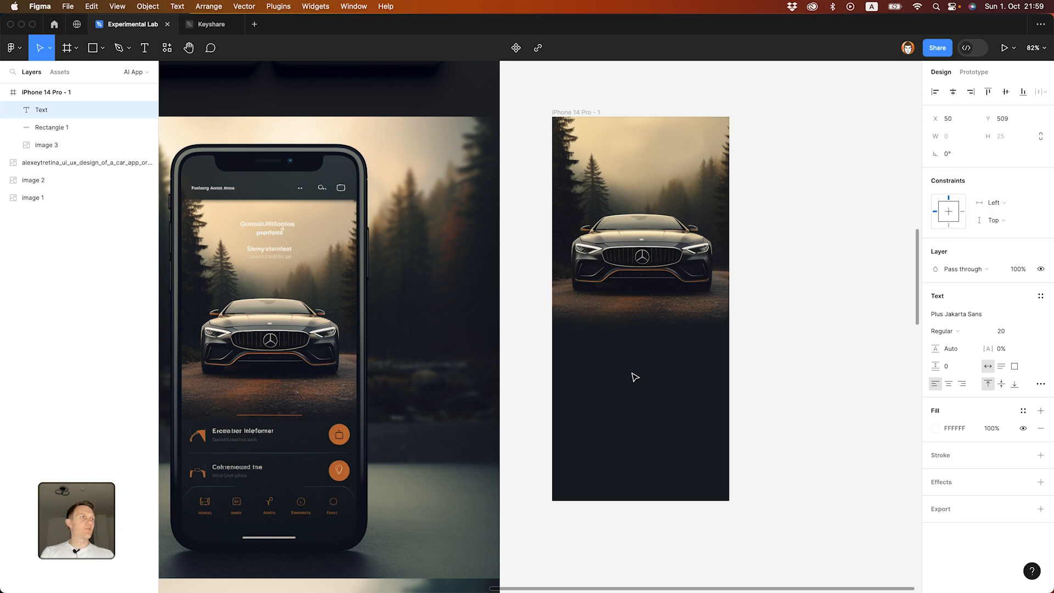
pyautogui.write('Windshield')
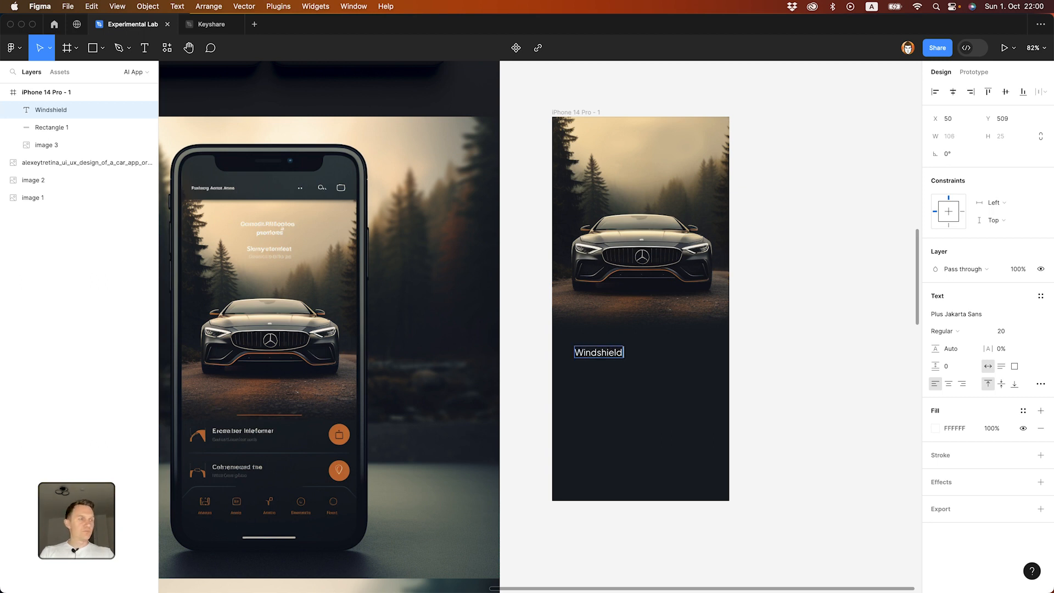
pyautogui.write(' Fluis is Low')
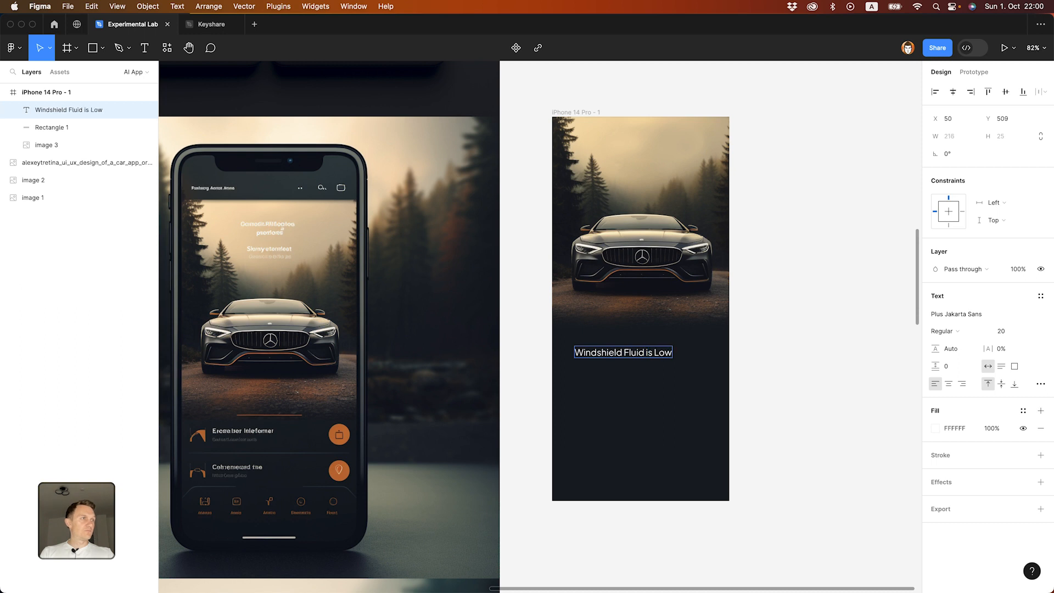
pyautogui.press('Escape')
# Step: Set the "Windshield Fluid is Low" text to the Urbanist font in Bold
pyautogui.click(956, 314)
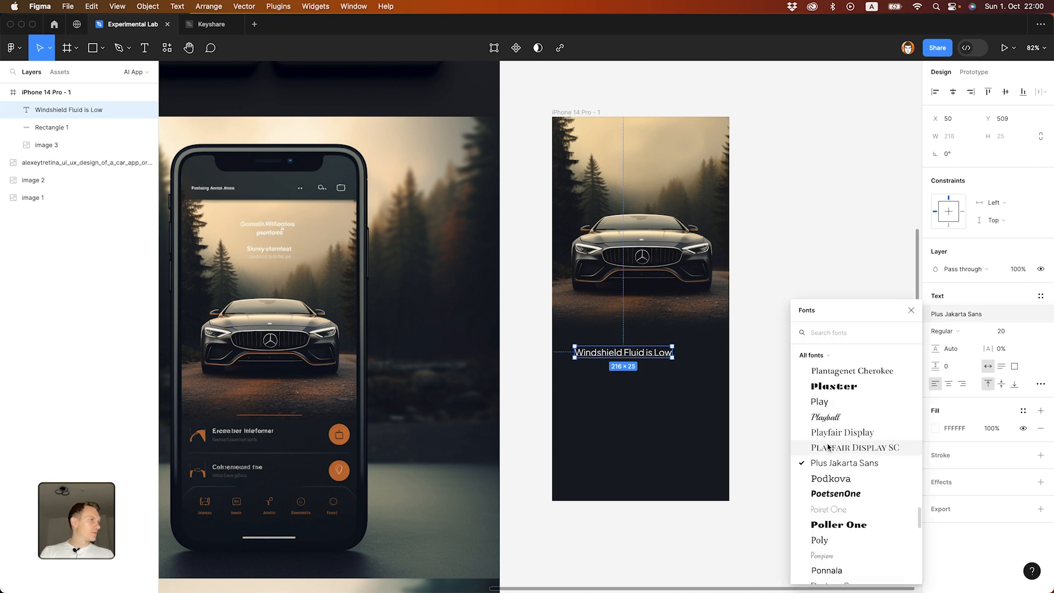
pyautogui.write('urb')
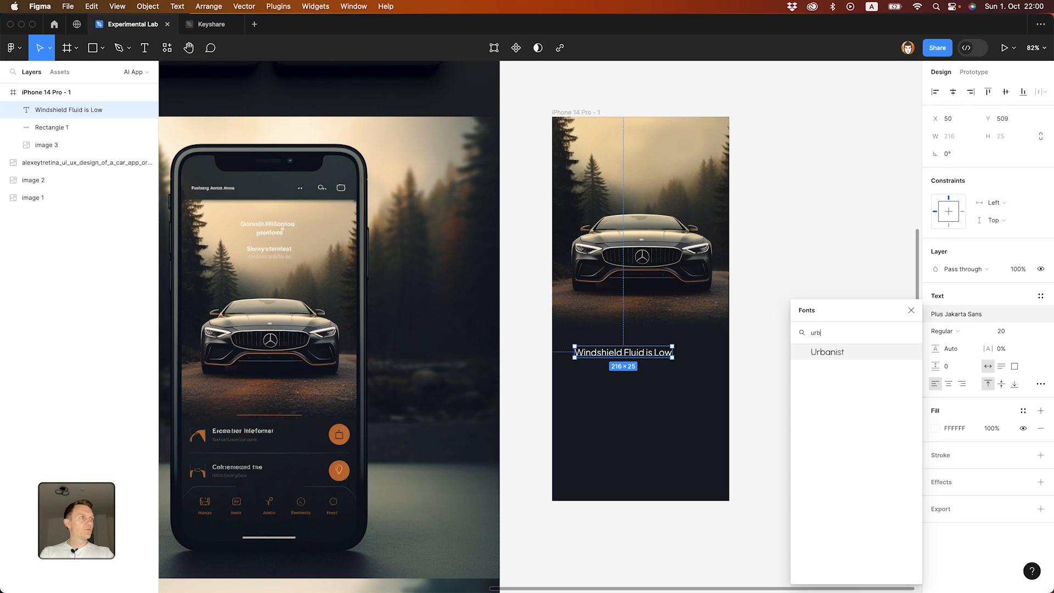
pyautogui.write('a')
pyautogui.click(832, 352)
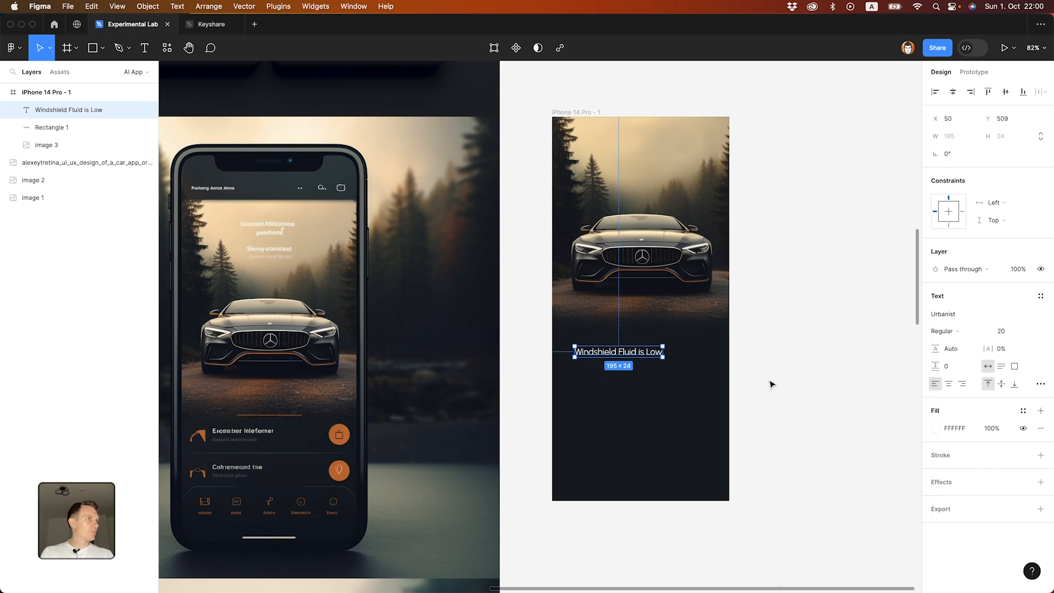
pyautogui.click(944, 331)
pyautogui.click(949, 371)
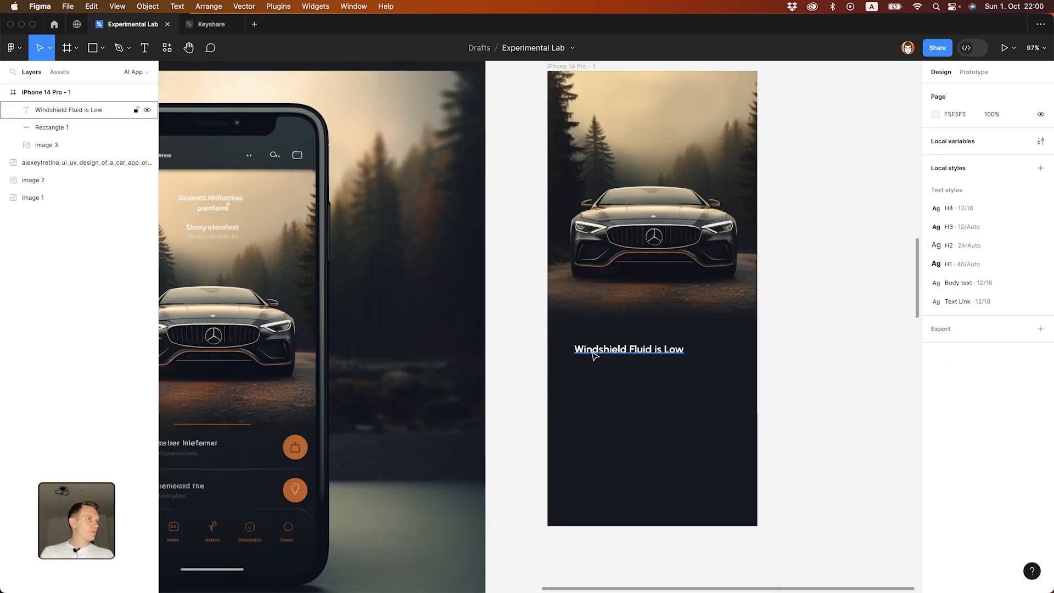
# Step: Move the "Windshield Fluid is Low" text left and down to X 24, Y 521
pyautogui.click(595, 355)
pyautogui.hotkey('shift', 'Left')
pyautogui.hotkey('shift', 'Left')
pyautogui.hotkey('shift', 'Down')
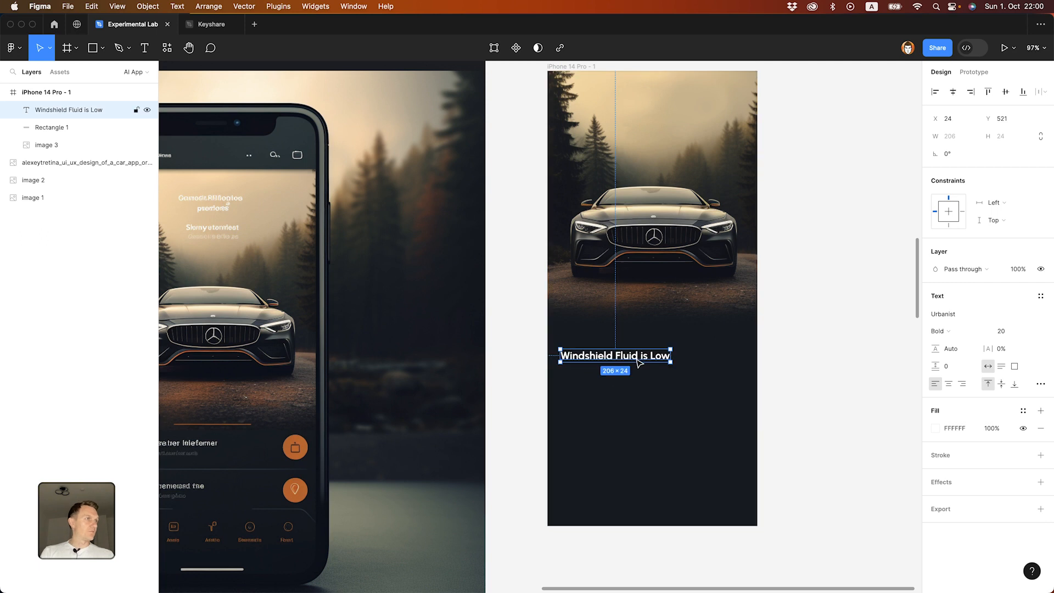
pyautogui.click(779, 366)
# Step: Duplicate the "Windshield Fluid is Low" text directly beneath the original, at Y 554
pyautogui.scroll(-3, 736, 386)
pyautogui.hscroll(-3, 736, 385)
pyautogui.click(714, 266)
pyautogui.moveTo(713, 267); pyautogui.dragTo(708, 283)
pyautogui.click(812, 298)
pyautogui.click(769, 284)
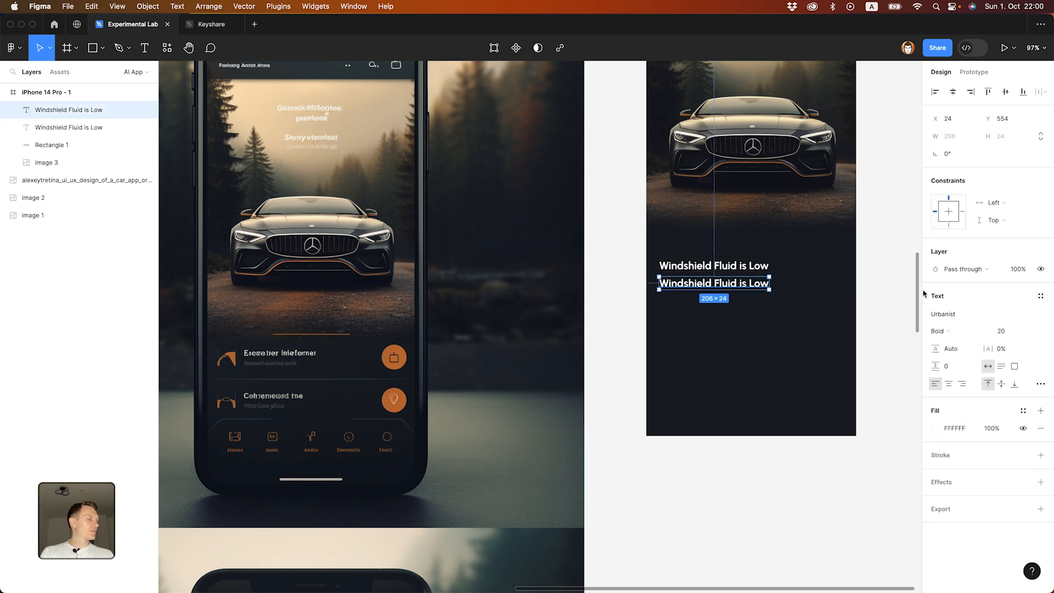
# Step: Set the duplicated text to size 14 with Regular weight
pyautogui.click(1003, 333)
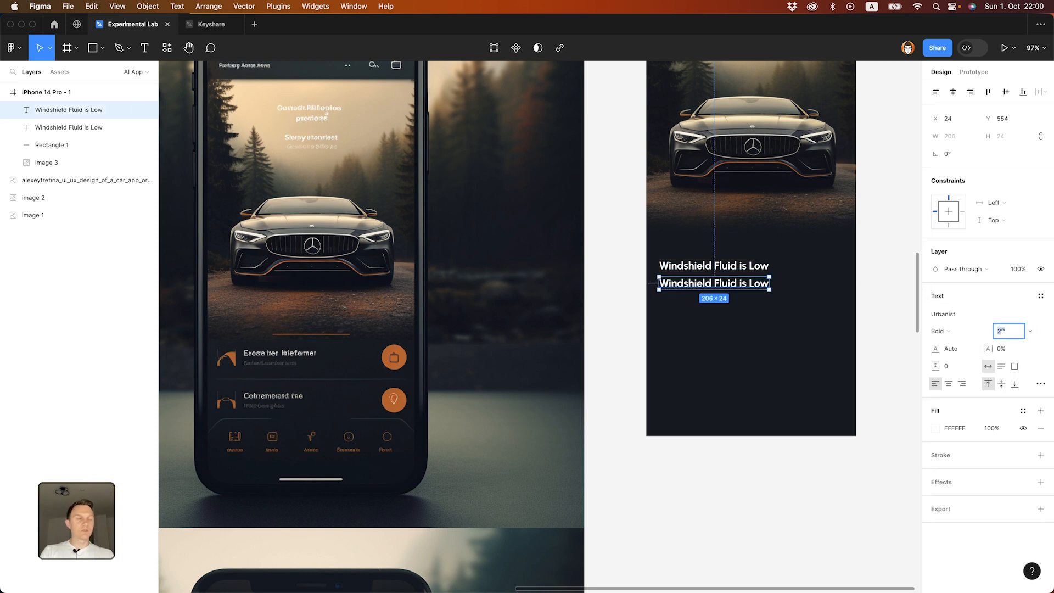
pyautogui.write('14')
pyautogui.press('Return')
pyautogui.click(940, 331)
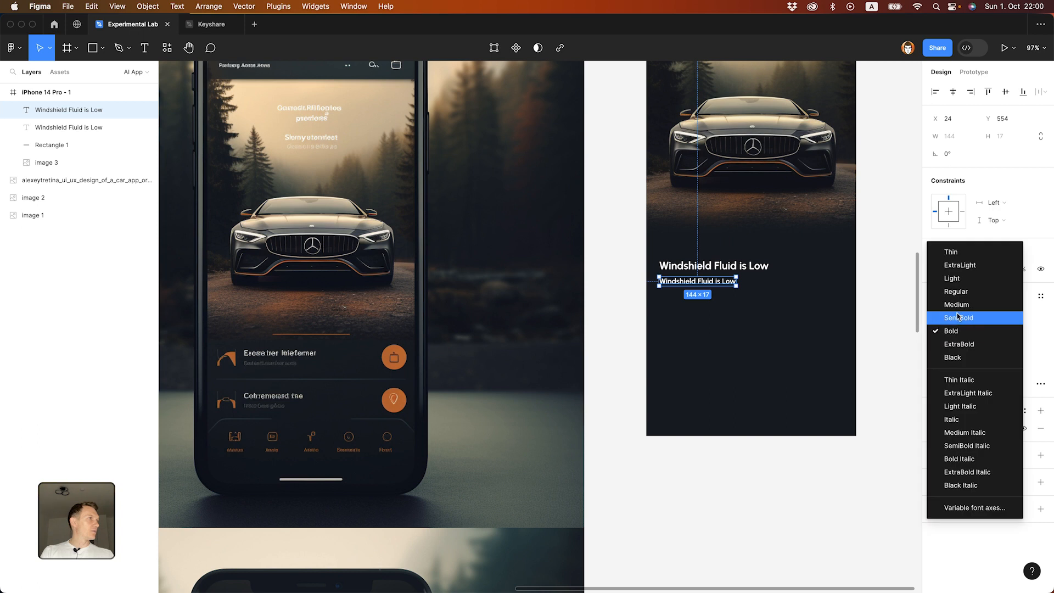
pyautogui.click(955, 291)
pyautogui.click(768, 285)
# Step: Colour the smaller text grey 989E9B by sampling the lettering in the concept image
pyautogui.click(697, 283)
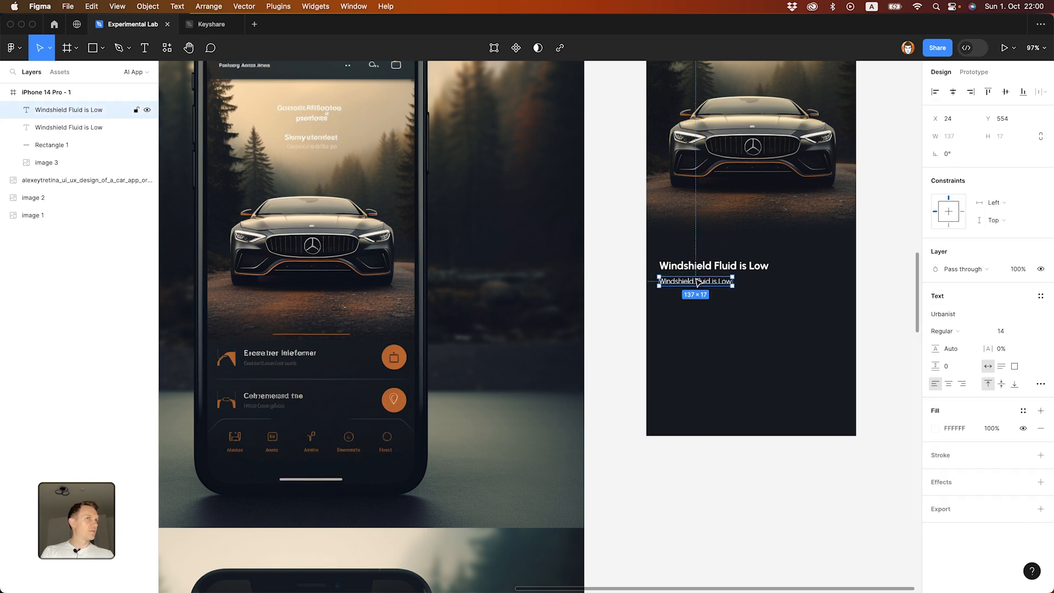
pyautogui.scroll(10, 244, 365)
pyautogui.press('i')
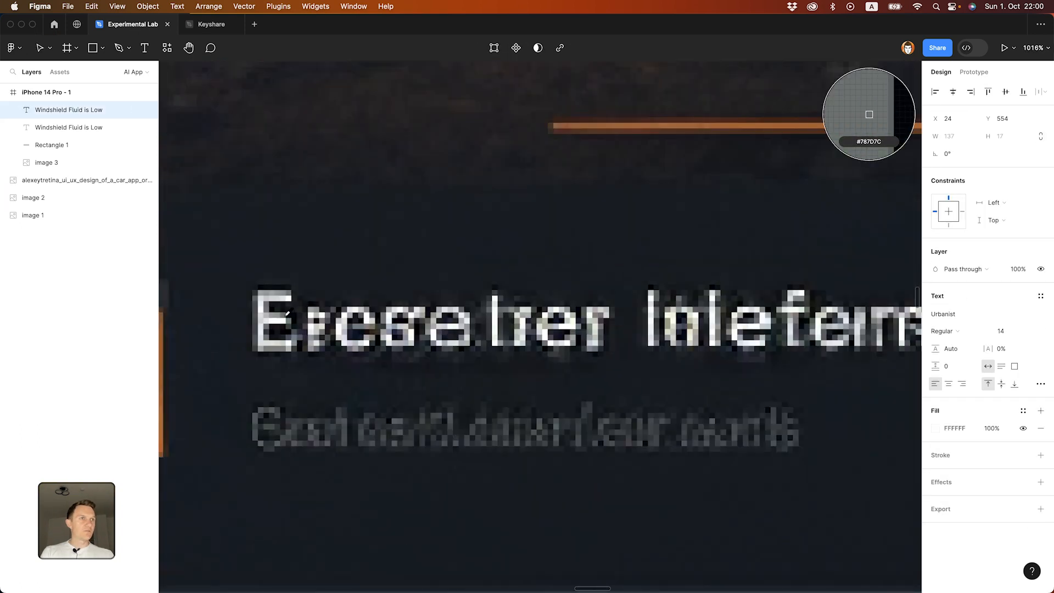
pyautogui.click(868, 114)
pyautogui.scroll(-10, 425, 310)
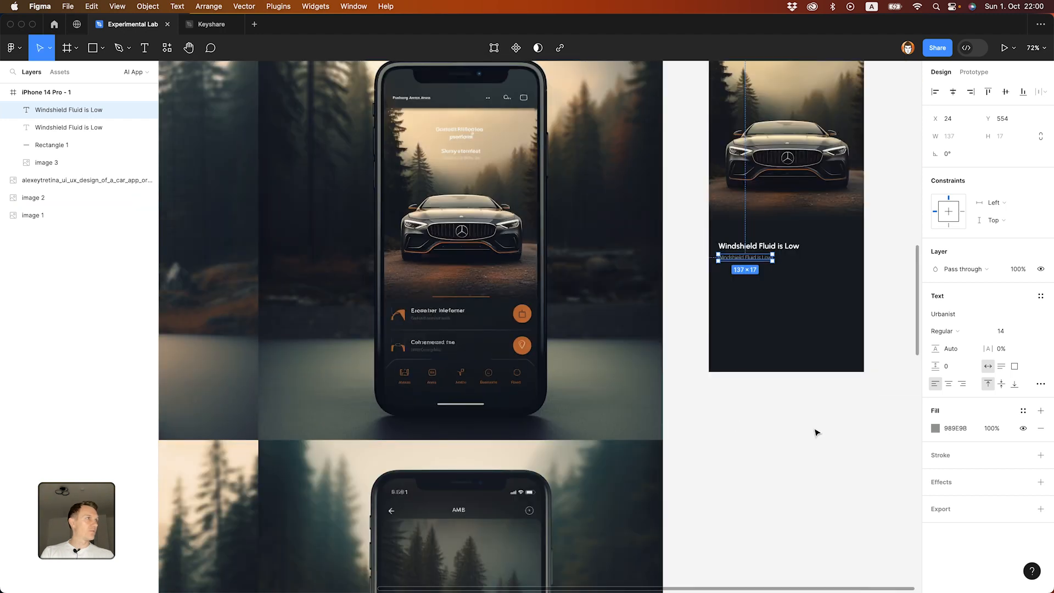
pyautogui.click(815, 431)
# Step: Replace the smaller grey text with "Refill the windshield fluid"
pyautogui.scroll(4, 647, 343)
pyautogui.doubleClick(675, 331)
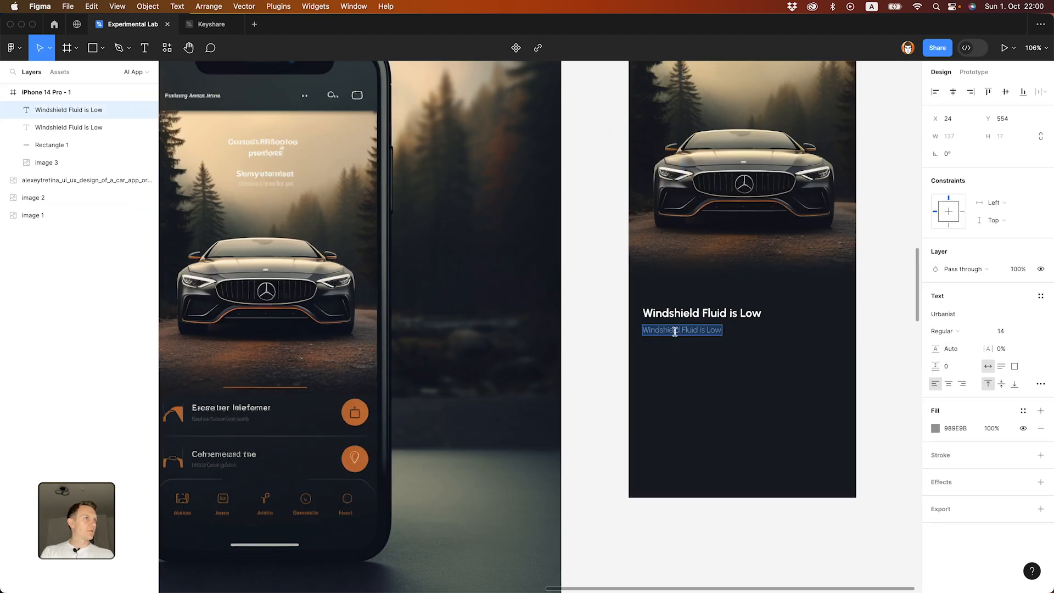
pyautogui.write('Refill the w')
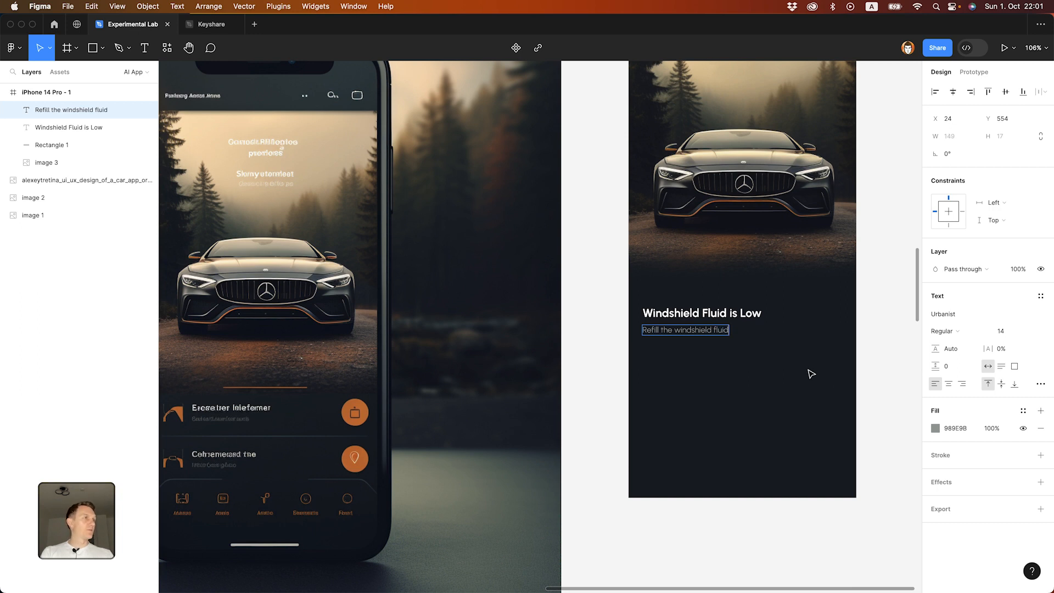
pyautogui.click(860, 365)
# Step: Change the bold heading to read "Windshield Fluid Level is Low"
pyautogui.hscroll(4, 691, 323)
pyautogui.doubleClick(624, 299)
pyautogui.write('Leve')
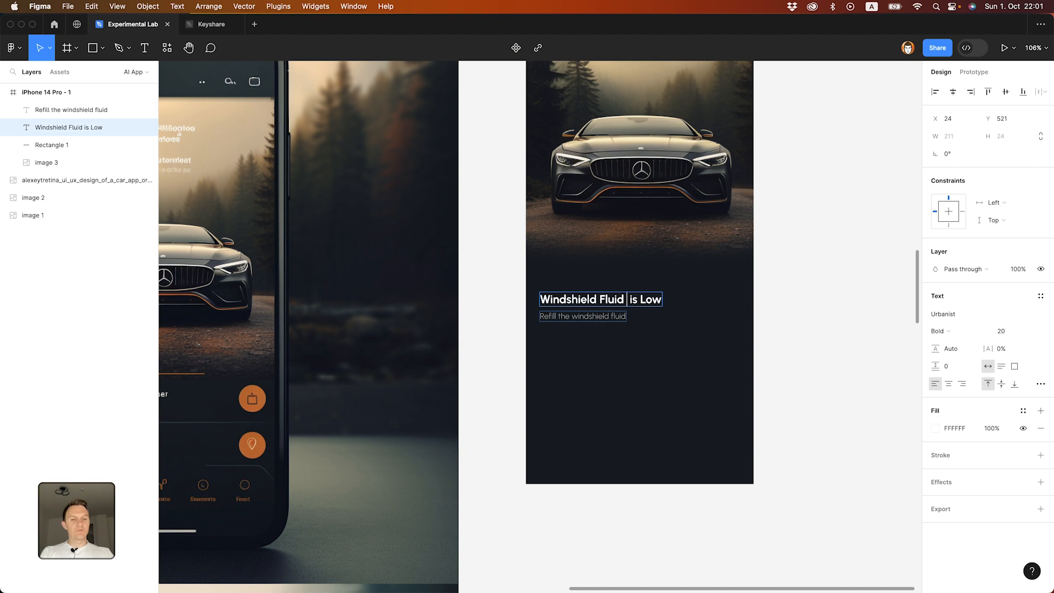
pyautogui.write('l')
pyautogui.click(781, 302)
pyautogui.click(780, 303)
# Step: Group the heading and its subtitle in a vertical auto layout with 8 spacing
pyautogui.scroll(1, 687, 338)
pyautogui.moveTo(505, 370); pyautogui.dragTo(533, 359)
pyautogui.scroll(3, 659, 299)
pyautogui.click(658, 297)
pyautogui.keyDown('shift'); pyautogui.click(607, 320); pyautogui.keyUp('shift')
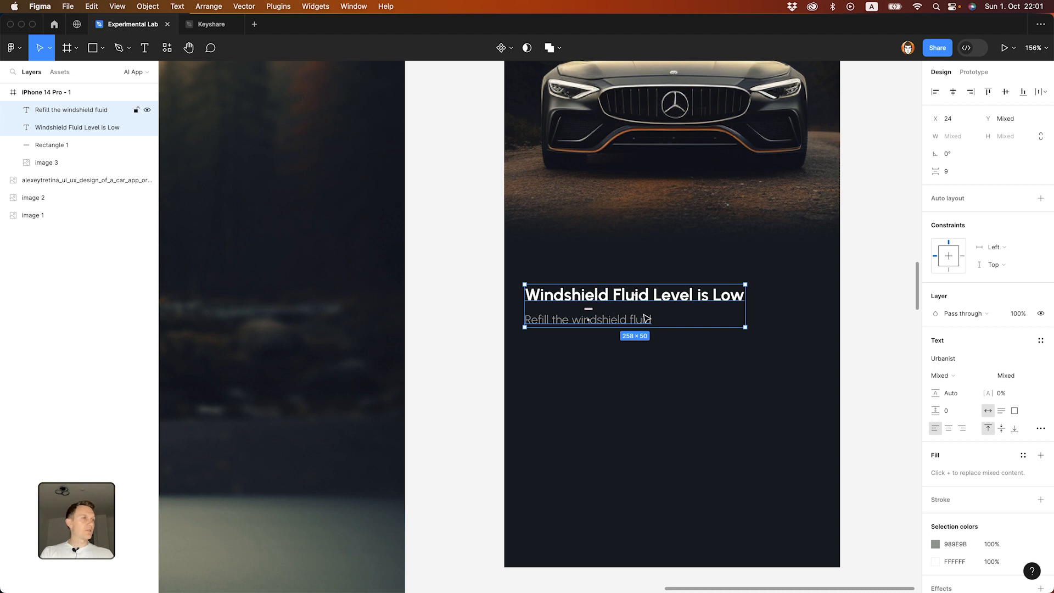
pyautogui.hotkey('shift', 'a')
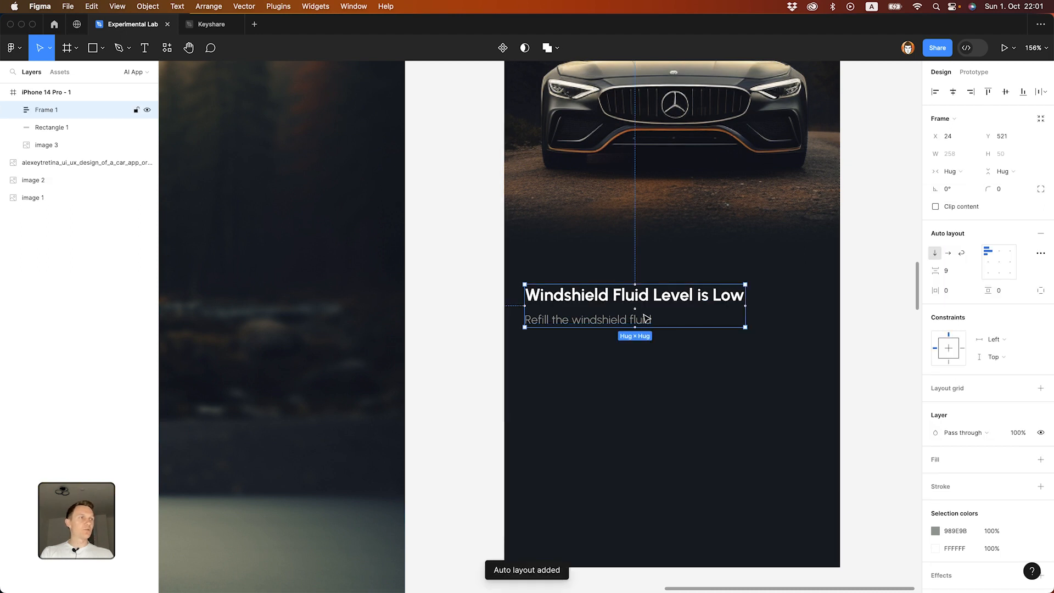
pyautogui.click(952, 271)
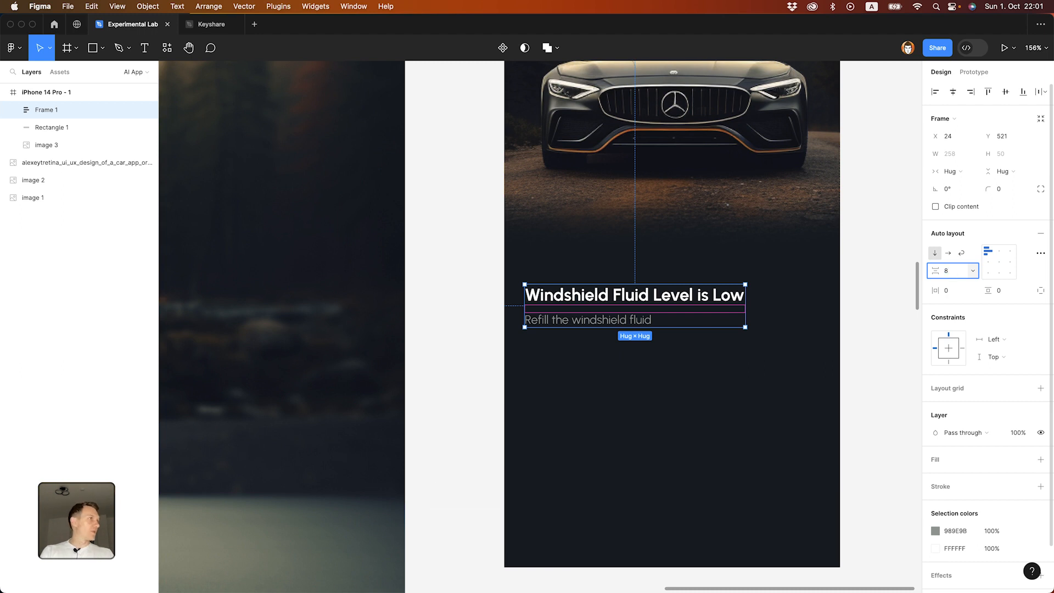
pyautogui.click(875, 280)
# Step: Move the auto layout text block to X 50, Y 505 to make room for an icon beside it
pyautogui.press('-')
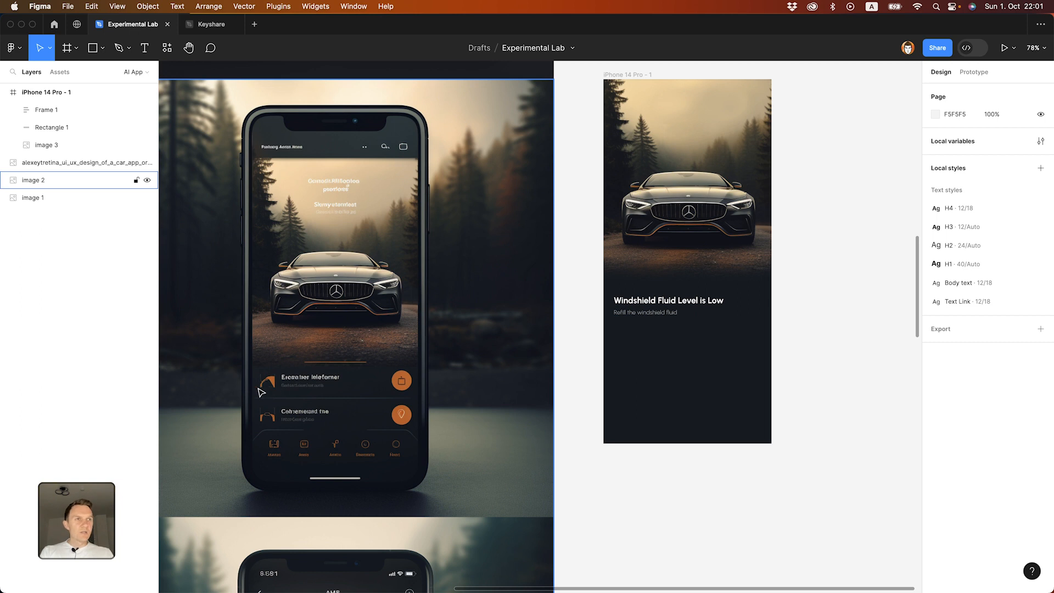
pyautogui.scroll(5, 261, 392)
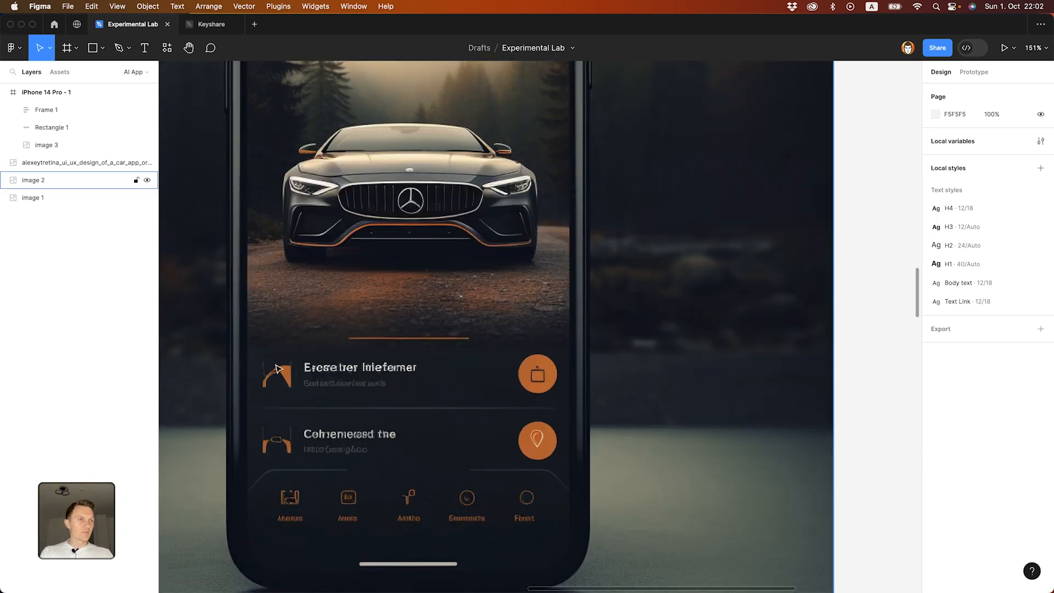
pyautogui.scroll(-5, 279, 388)
pyautogui.scroll(5, 631, 324)
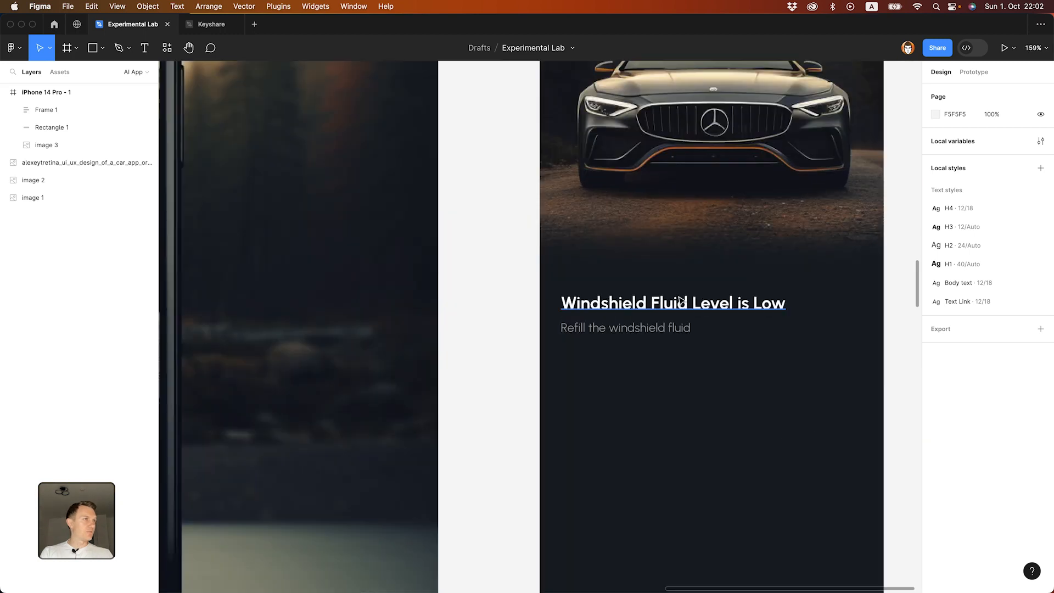
pyautogui.click(646, 311)
pyautogui.moveTo(646, 310); pyautogui.dragTo(669, 309)
pyautogui.click(568, 318)
# Step: Switch to the Iconbuddy site in Google Chrome and search its icons for "warning"
pyautogui.scroll(5, 566, 319)
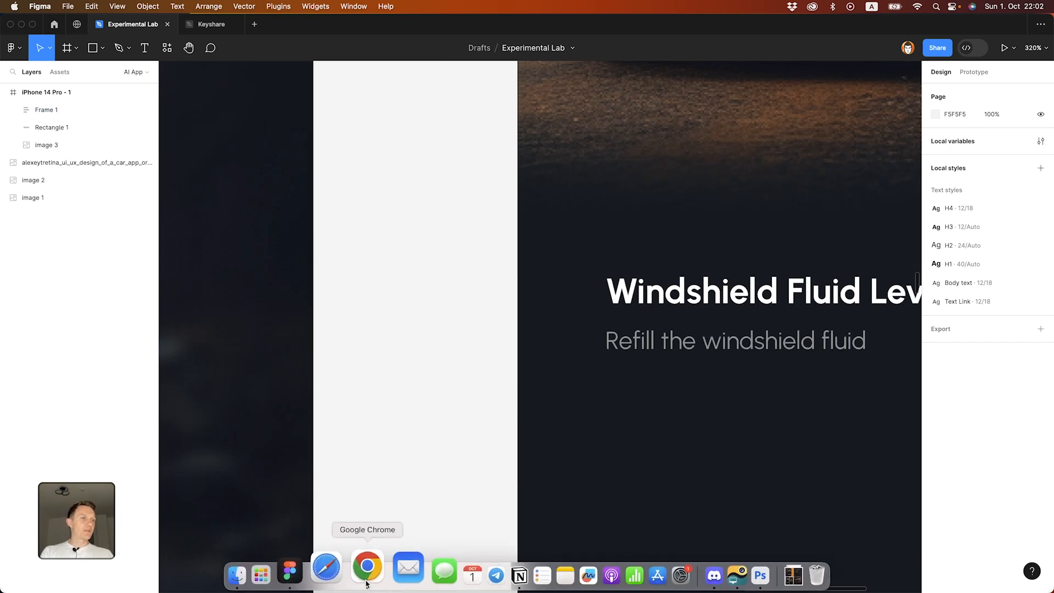
pyautogui.click(362, 570)
pyautogui.click(218, 59)
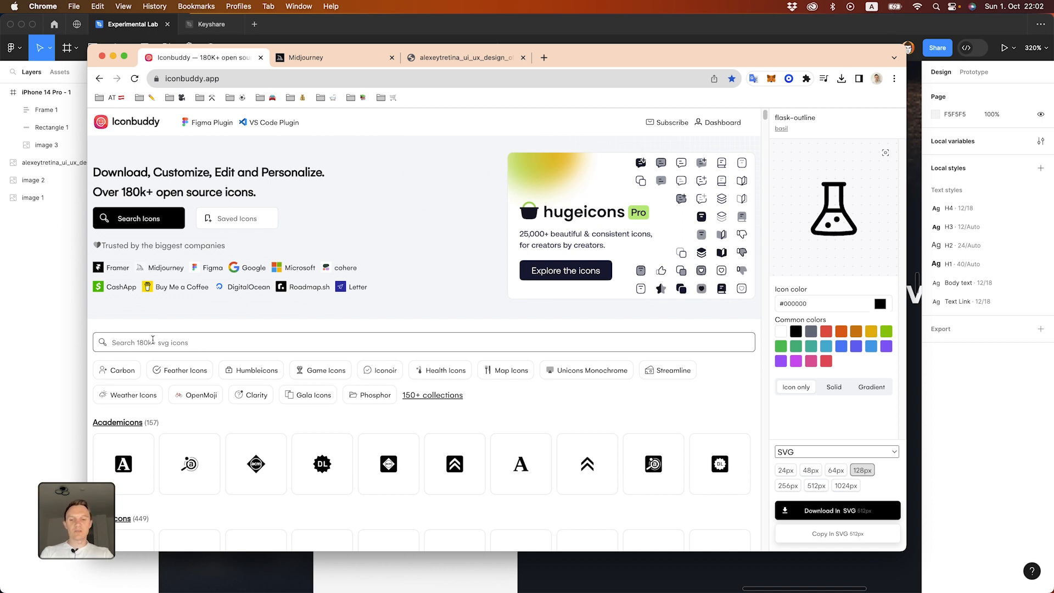
pyautogui.write('warning')
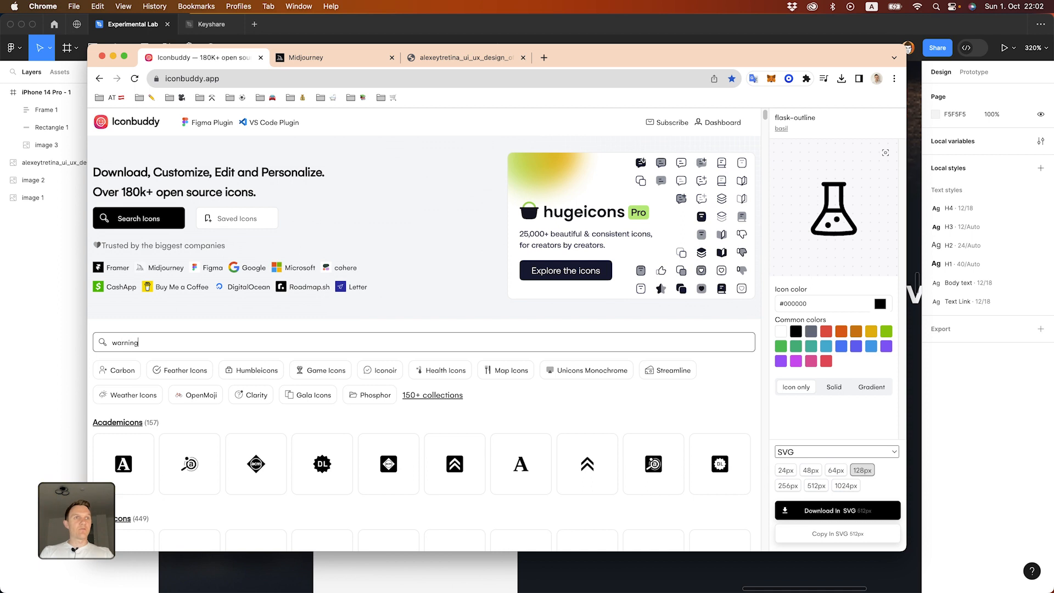
pyautogui.press('Return')
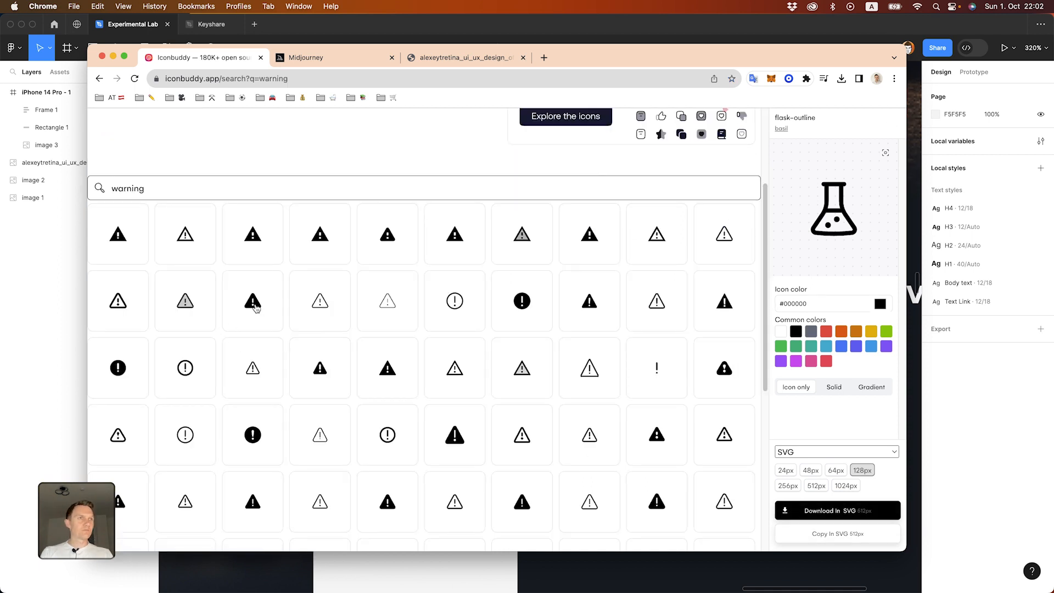
# Step: Copy the solid triangular warning-fill icon as a 24px SVG
pyautogui.click(254, 307)
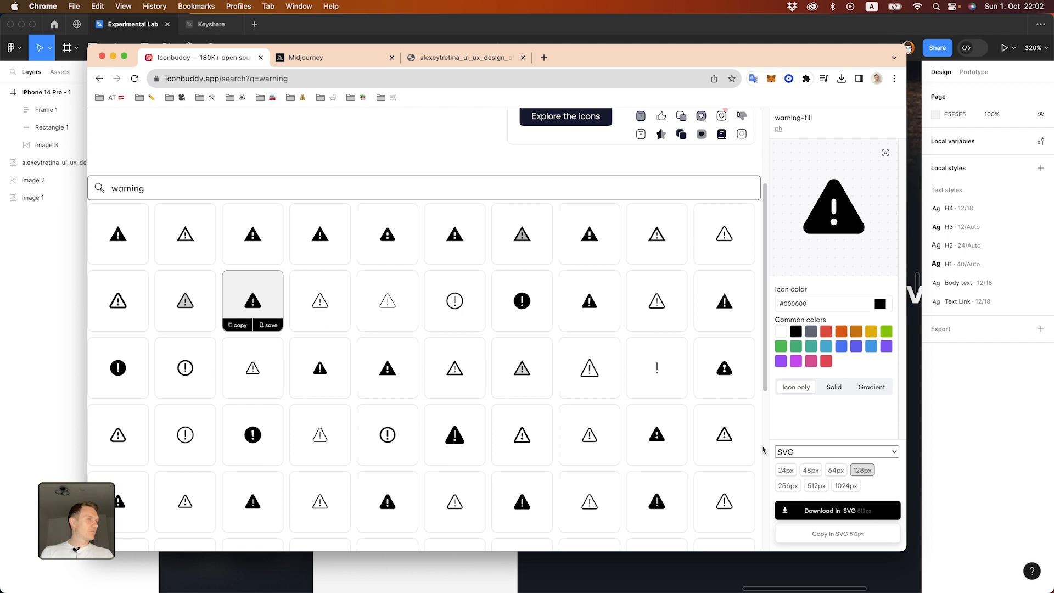
pyautogui.click(786, 471)
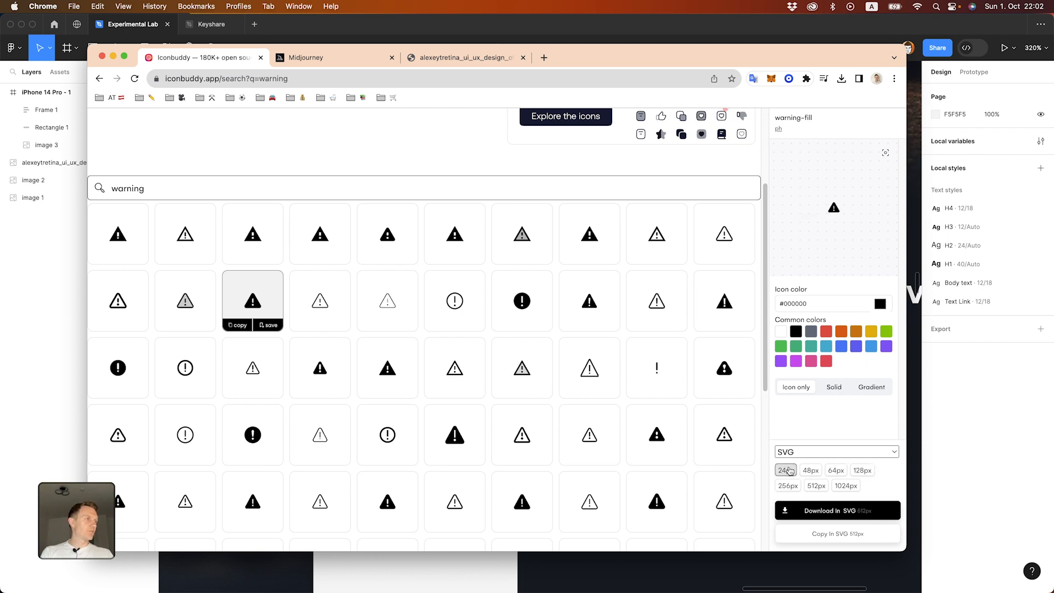
pyautogui.click(829, 538)
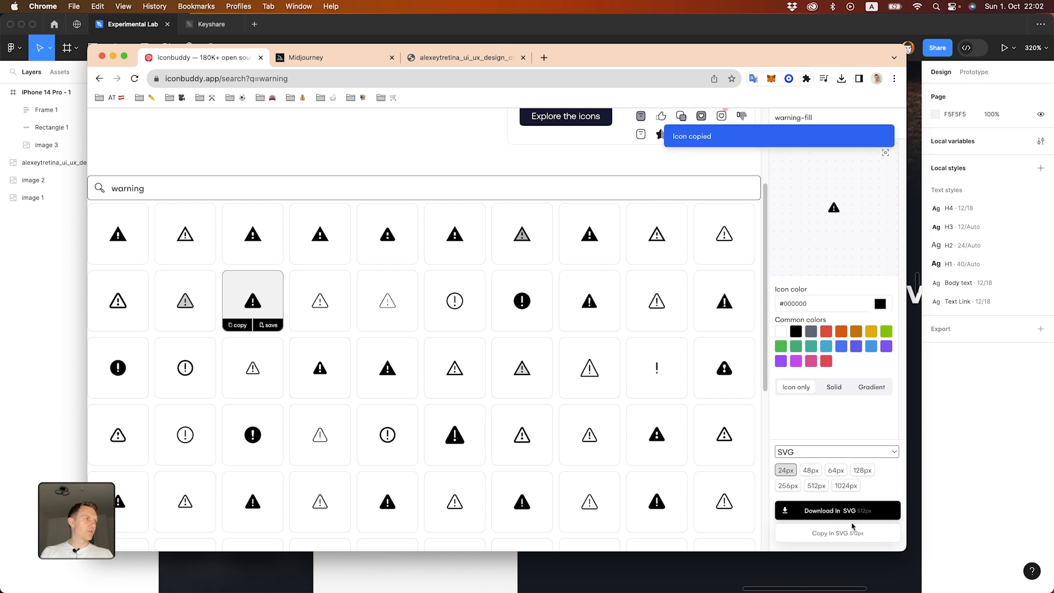
# Step: Switch back to Figma, paste the warning icon and place it left of the heading at X 17, Y 517
pyautogui.click(649, 565)
pyautogui.press('super+v')
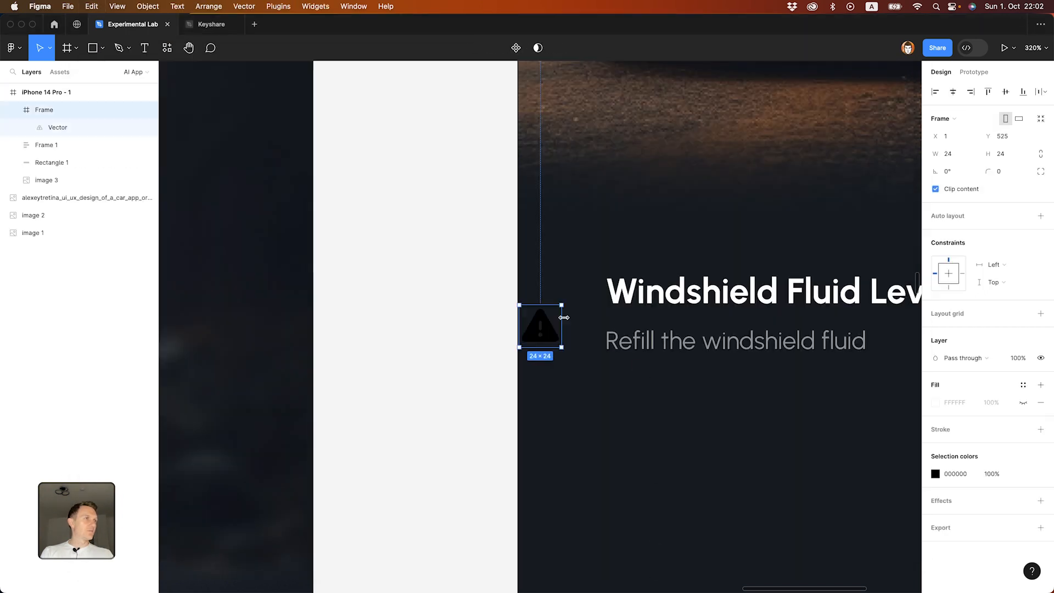
pyautogui.moveTo(548, 335); pyautogui.dragTo(577, 324)
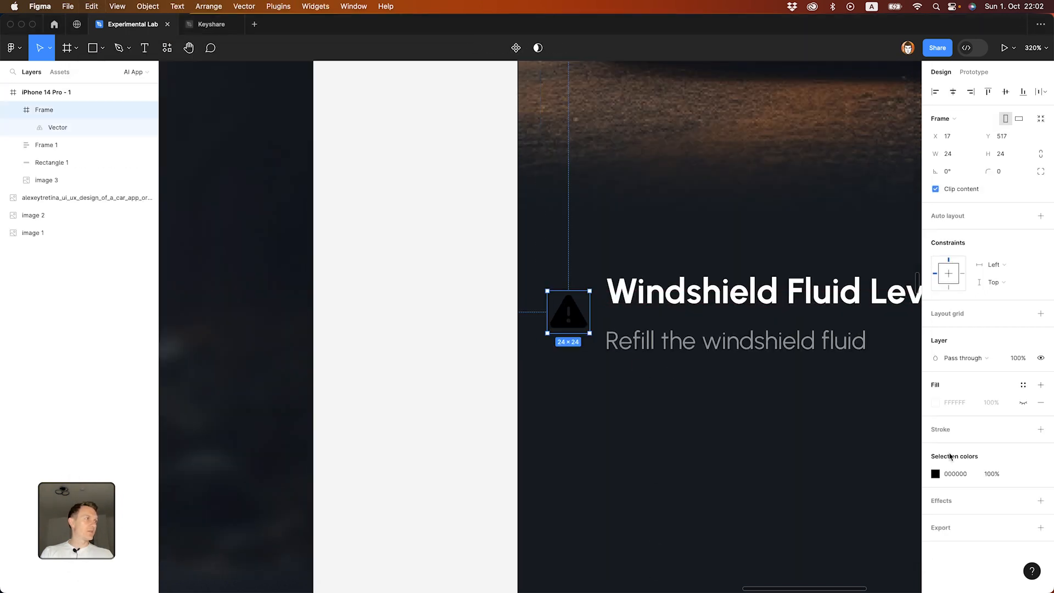
# Step: Recolour the warning icon orange C86832 by sampling a round button in the concept image
pyautogui.scroll(-6, 731, 414)
pyautogui.scroll(-2, 669, 415)
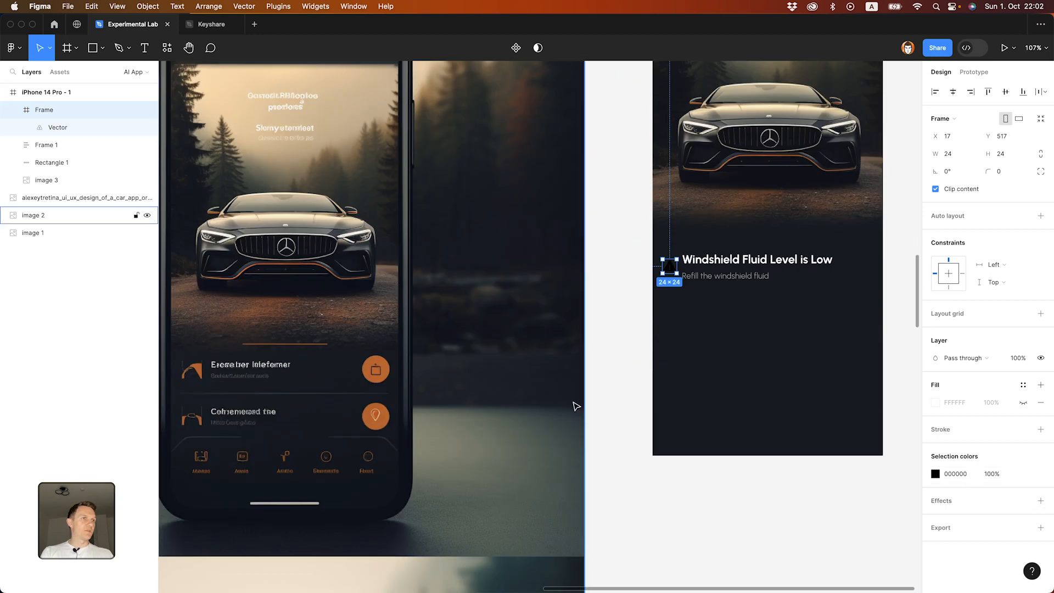
pyautogui.scroll(5, 412, 336)
pyautogui.click(935, 474)
pyautogui.click(805, 461)
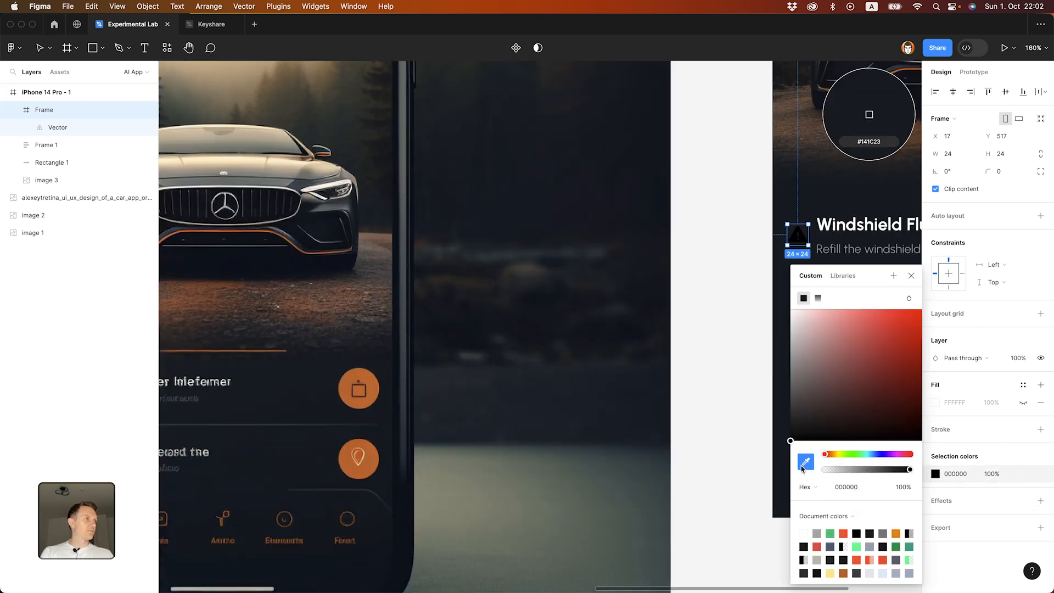
pyautogui.click(870, 114)
pyautogui.click(701, 352)
pyautogui.hscroll(1, 691, 328)
pyautogui.hscroll(5, 691, 328)
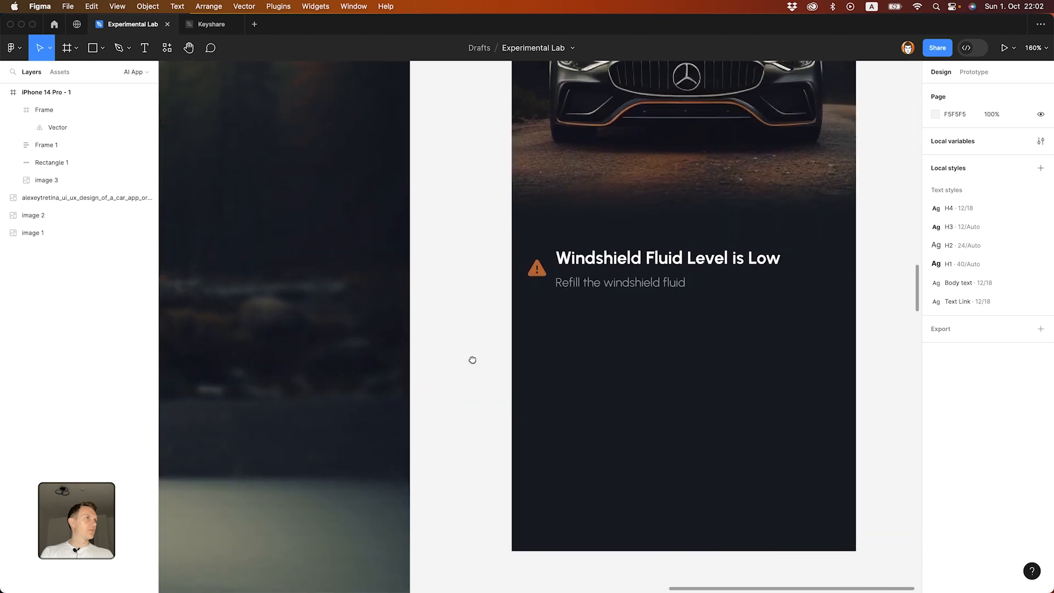
pyautogui.click(577, 277)
pyautogui.scroll(-3, 481, 318)
pyautogui.hscroll(-5, 429, 360)
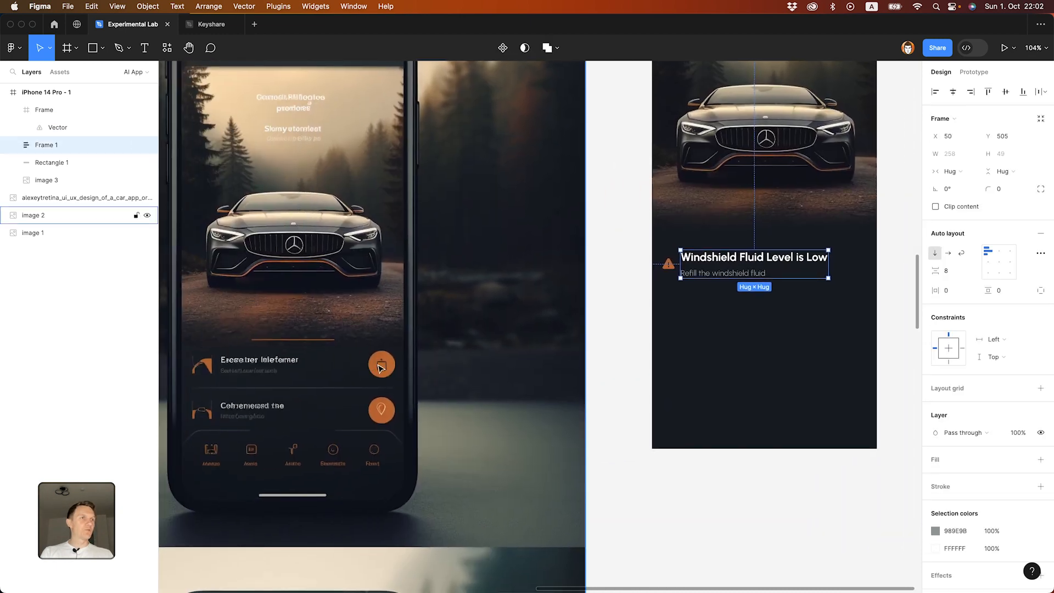
pyautogui.click(666, 299)
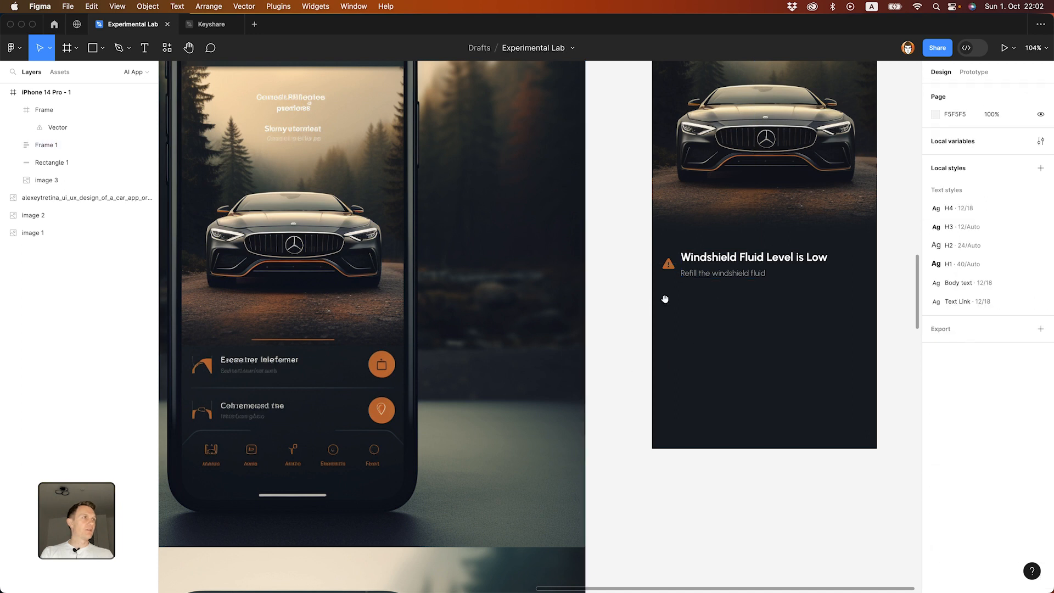
# Step: Recolour the warning icon beside the heading to yellow EDD13D
pyautogui.scroll(8, 665, 298)
pyautogui.click(593, 283)
pyautogui.click(465, 277)
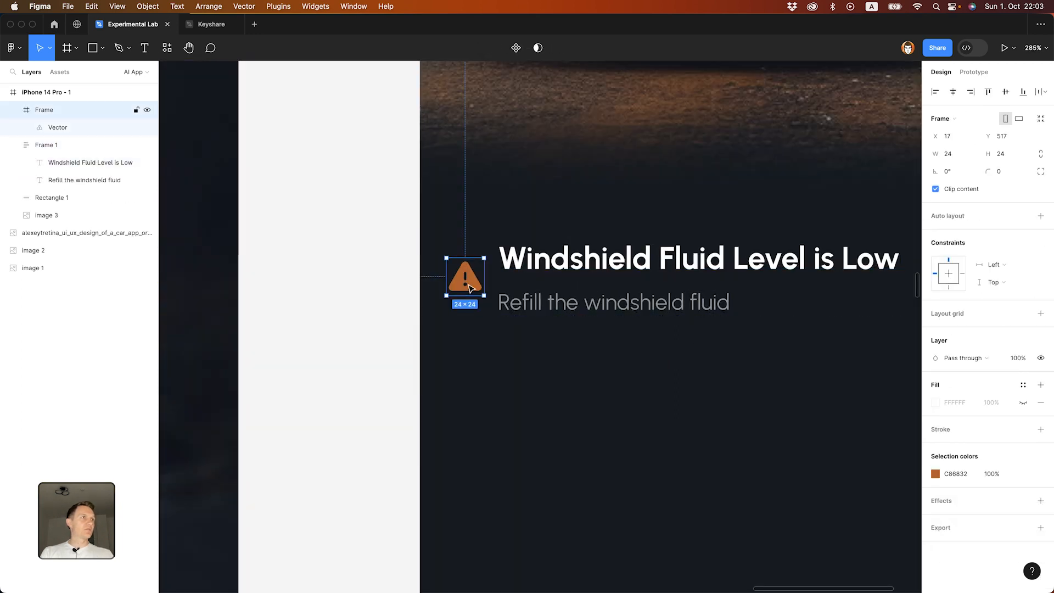
pyautogui.click(935, 474)
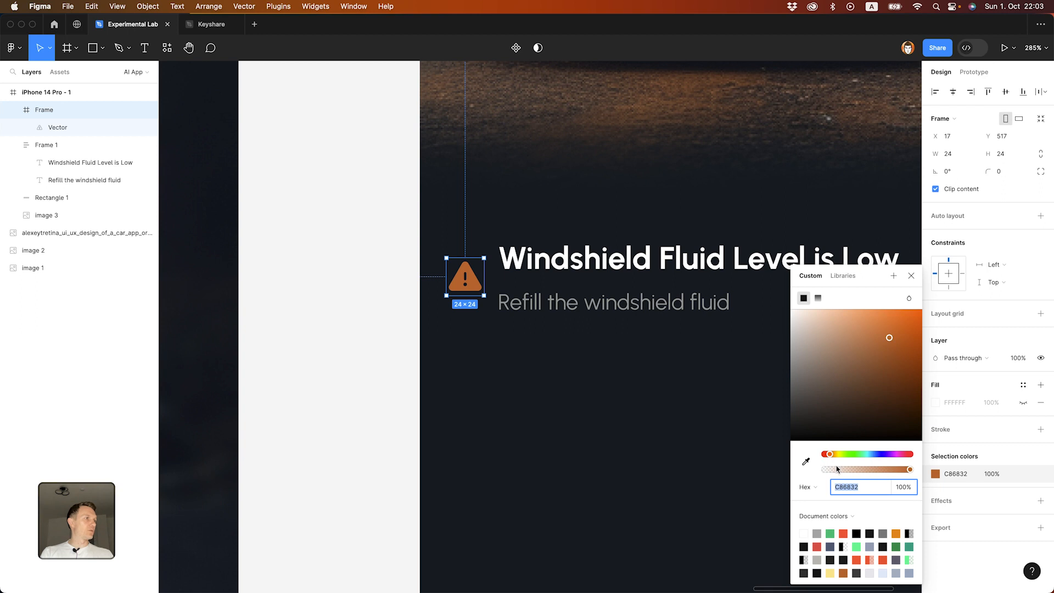
pyautogui.click(837, 454)
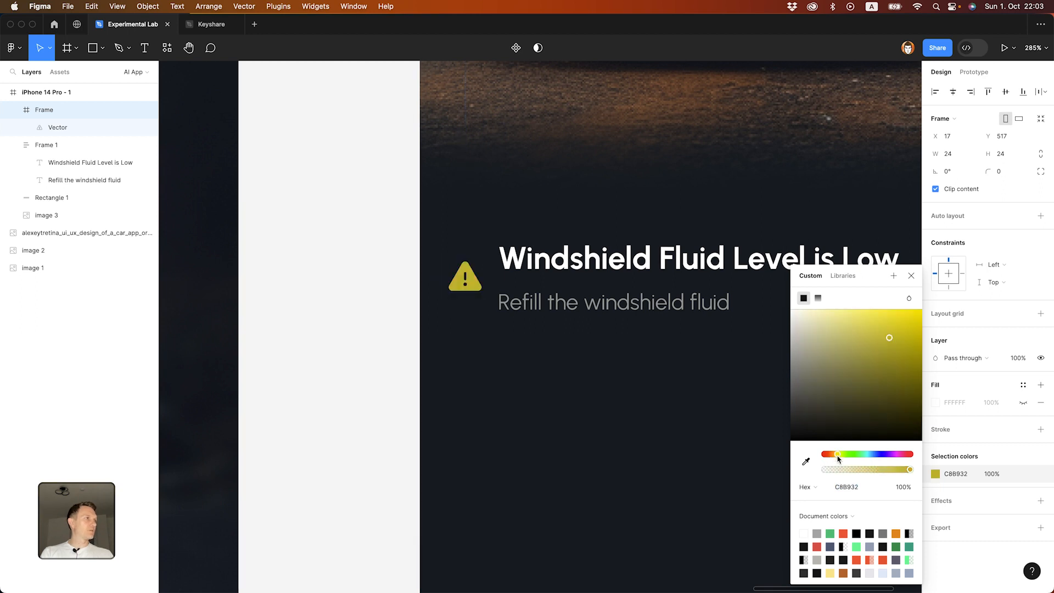
pyautogui.moveTo(889, 336); pyautogui.dragTo(889, 325)
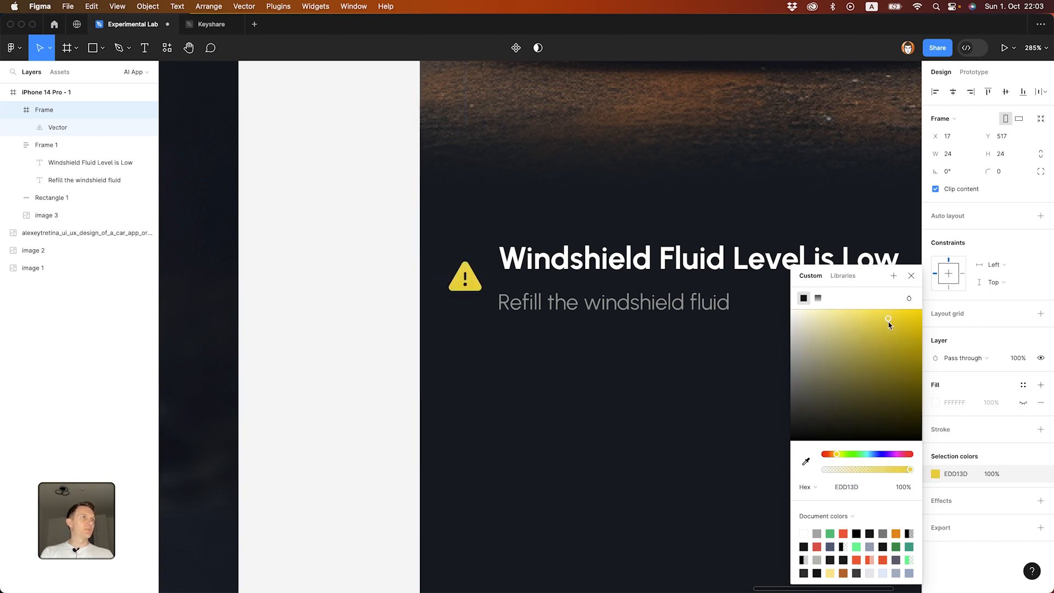
pyautogui.click(911, 276)
# Step: Nudge the block with the windshield heading and subtitle horizontally to X 49, beside the warning icon
pyautogui.click(345, 337)
pyautogui.hscroll(3, 329, 346)
pyautogui.scroll(1, 330, 345)
pyautogui.scroll(-3, 293, 355)
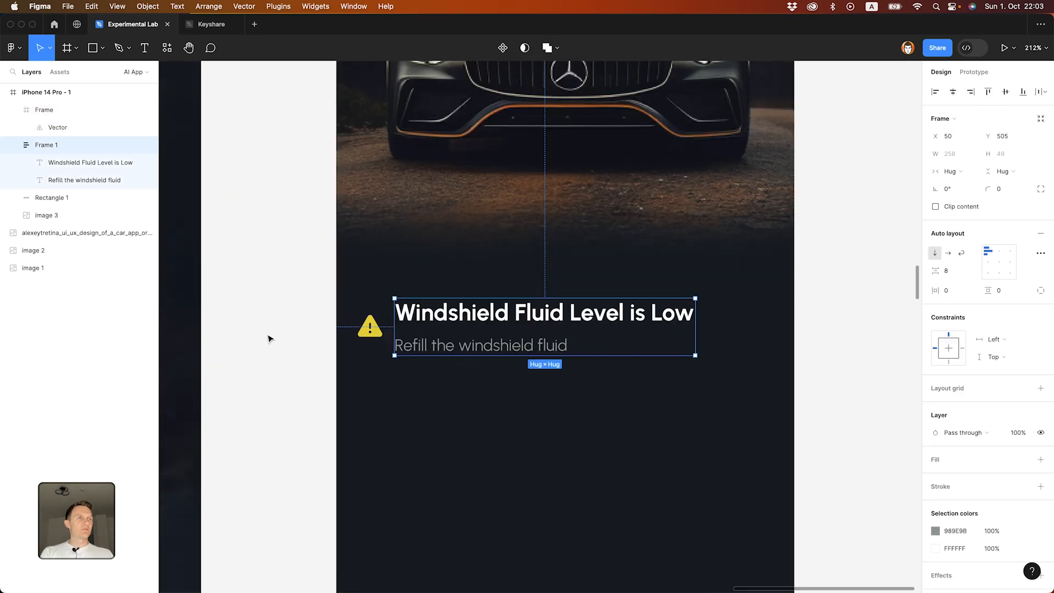
pyautogui.click(369, 327)
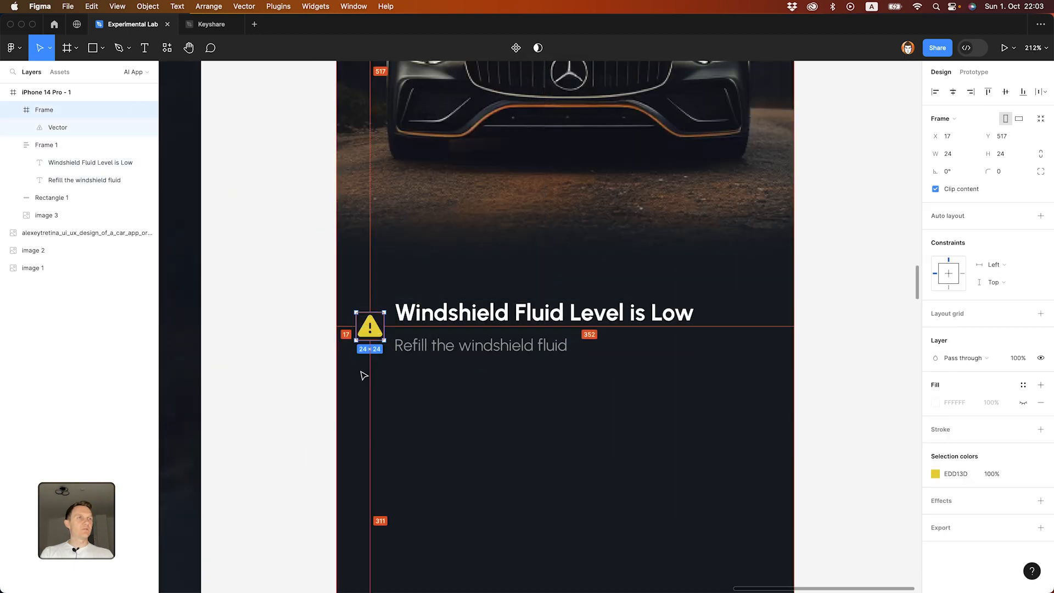
pyautogui.click(418, 340)
pyautogui.press('Right')
pyautogui.press('Right')
pyautogui.press('Right')
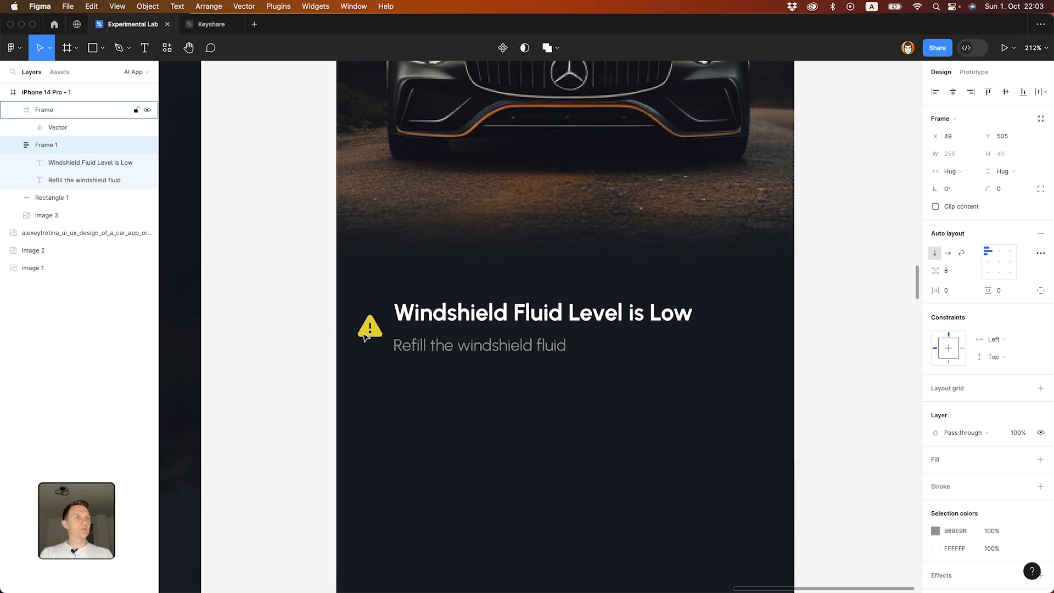
# Step: Shift the warning icon and the text block inward, placing the icon at X 24 and the text at X 60
pyautogui.keyDown('shift'); pyautogui.click(365, 335); pyautogui.keyUp('shift')
pyautogui.press('Left')
pyautogui.press('Left')
pyautogui.press('Left')
pyautogui.hotkey('shift', 'Right')
pyautogui.scroll(-5, 467, 406)
pyautogui.click(543, 370)
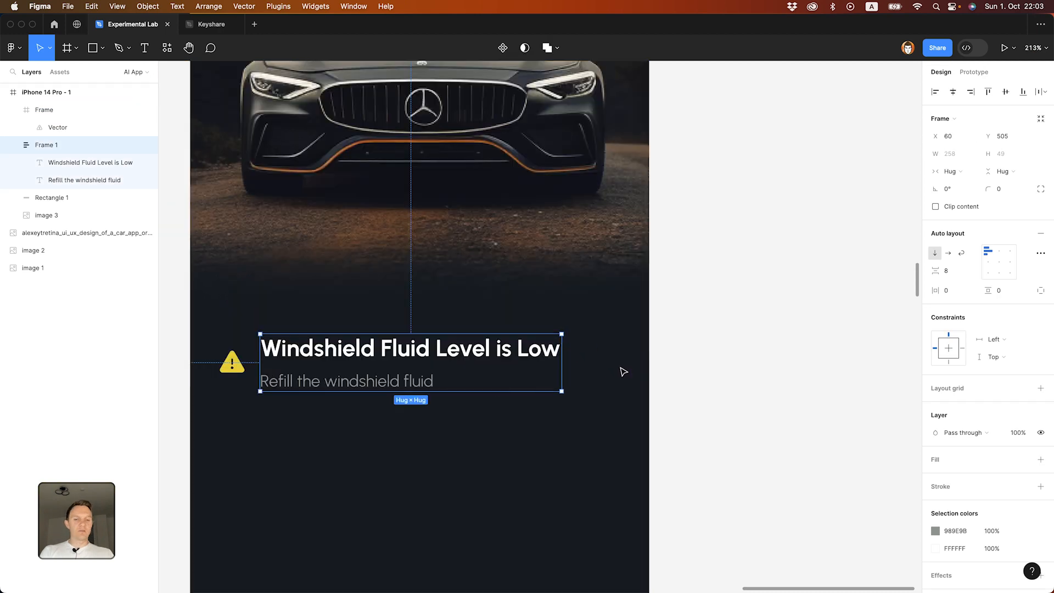
pyautogui.press('o')
pyautogui.moveTo(604, 362); pyautogui.dragTo(621, 380)
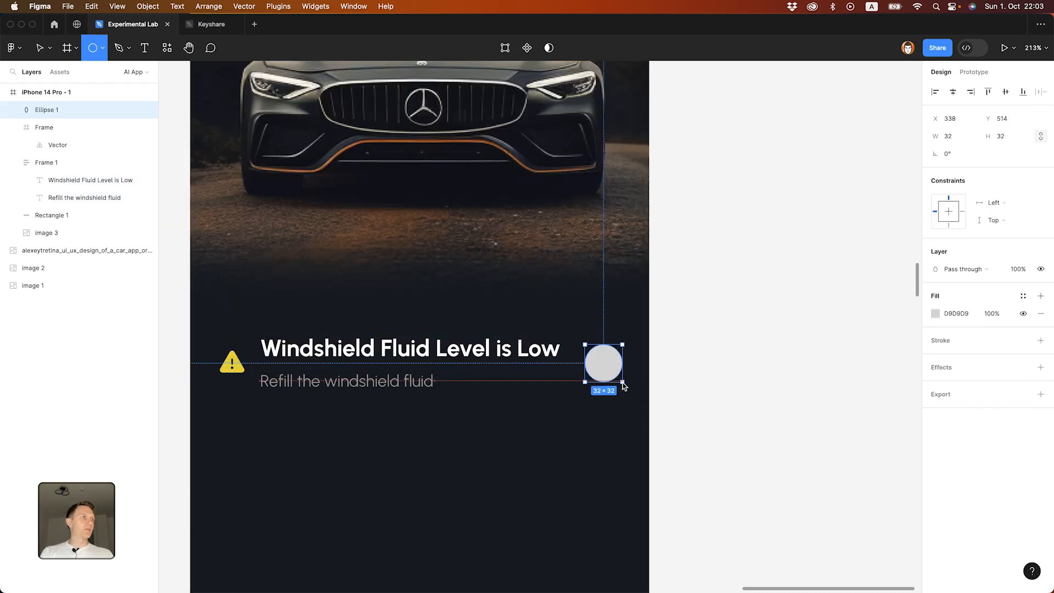
pyautogui.press('BackSpace')
# Step: Draw a 48 × 48 circle and place it on the far side of the heading at X 331, Y 505
pyautogui.scroll(-5, 691, 414)
pyautogui.click(412, 428)
pyautogui.hscroll(-3, 419, 413)
pyautogui.hscroll(-3, 395, 379)
pyautogui.scroll(-2, 395, 378)
pyautogui.scroll(5, 370, 340)
pyautogui.press('o')
pyautogui.moveTo(411, 315)
pyautogui.mouseDown()
pyautogui.moveTo(454, 357)
pyautogui.moveTo(434, 328)
pyautogui.moveTo(460, 308)
pyautogui.mouseUp()
pyautogui.scroll(-5, 623, 318)
pyautogui.moveTo(426, 341); pyautogui.dragTo(781, 376)
pyautogui.scroll(5, 820, 337)
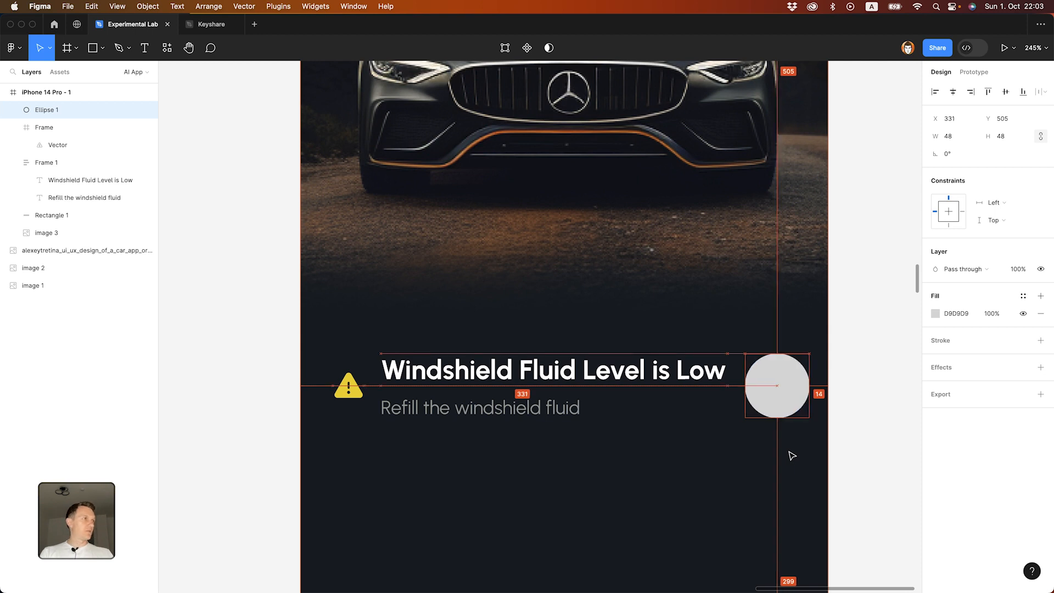
# Step: Nudge the circle toward the heading to X 321
pyautogui.press('Left')
pyautogui.press('Left')
pyautogui.press('Left')
pyautogui.press('Left')
pyautogui.press('Left')
pyautogui.press('Left')
pyautogui.press('Left')
pyautogui.press('Left')
pyautogui.press('Left')
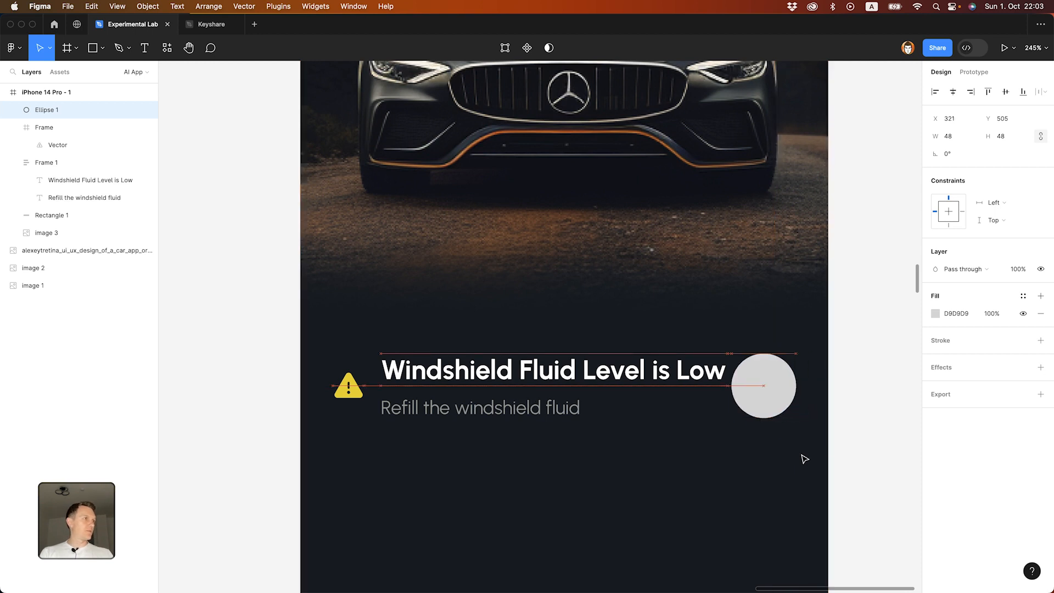
pyautogui.click(848, 382)
# Step: Set the font size of the heading "Windshield Fluid Level is Low" to 18
pyautogui.scroll(-2, 847, 381)
pyautogui.click(90, 180)
pyautogui.click(1000, 281)
pyautogui.write('18')
pyautogui.press('Return')
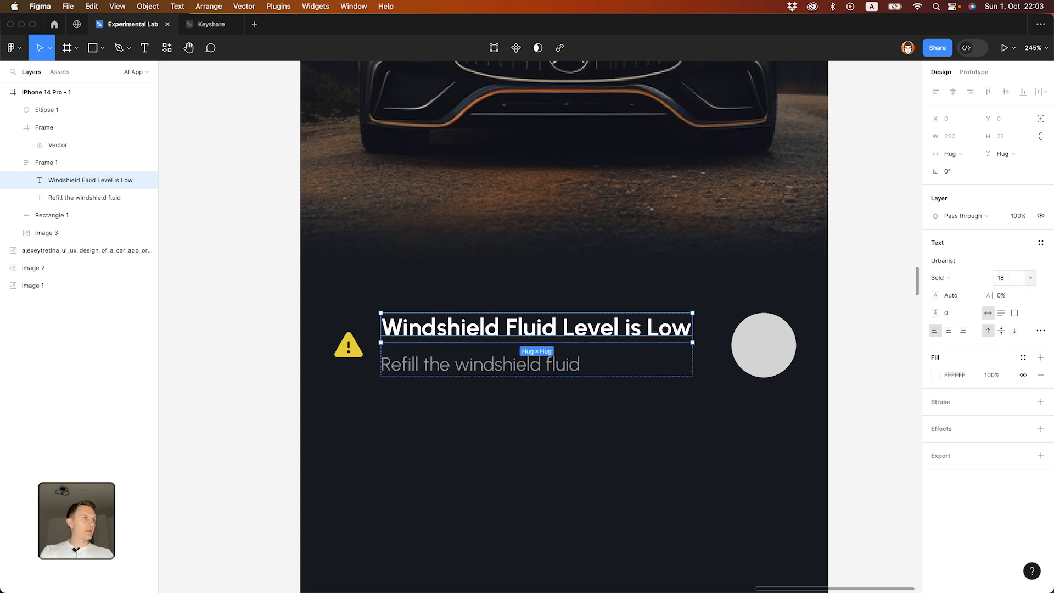
# Step: Wrap the warning icon and the text block together in a horizontal auto layout with a gap of 12
pyautogui.click(788, 383)
pyautogui.scroll(-5, 741, 447)
pyautogui.click(544, 368)
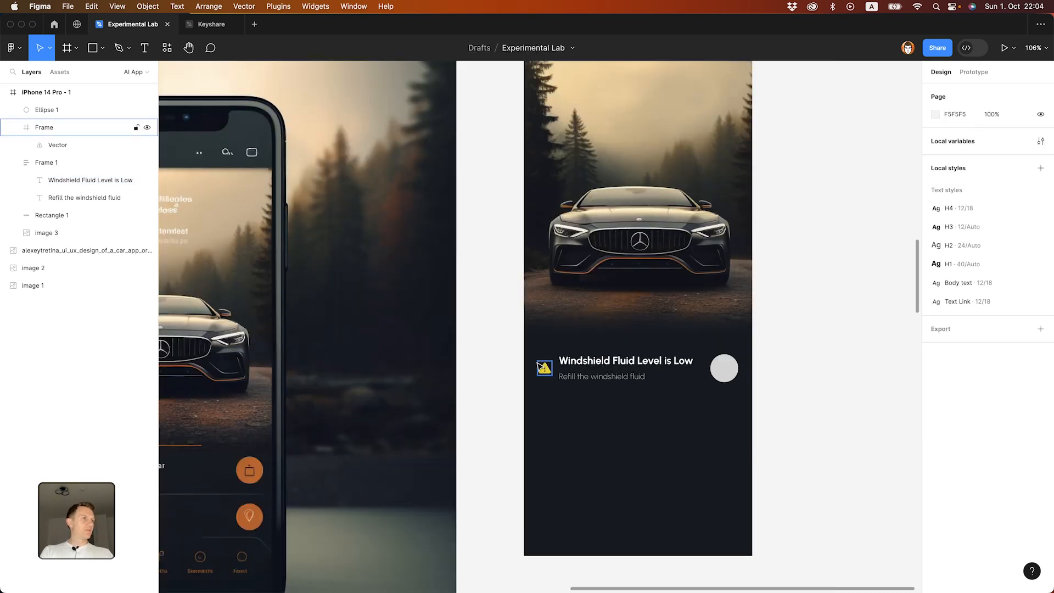
pyautogui.scroll(4, 632, 402)
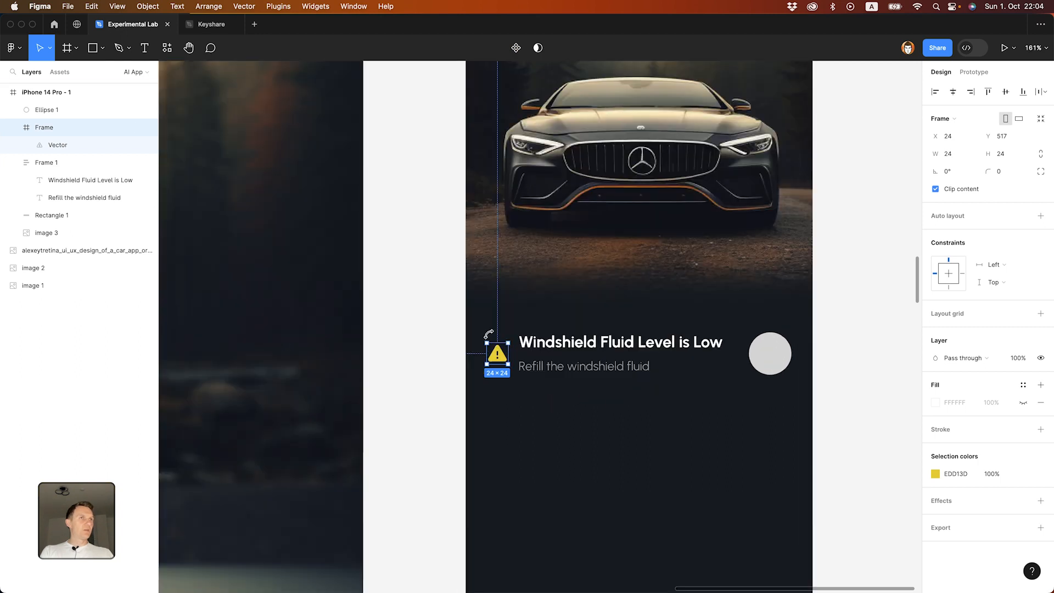
pyautogui.keyDown('shift'); pyautogui.click(538, 359); pyautogui.keyUp('shift')
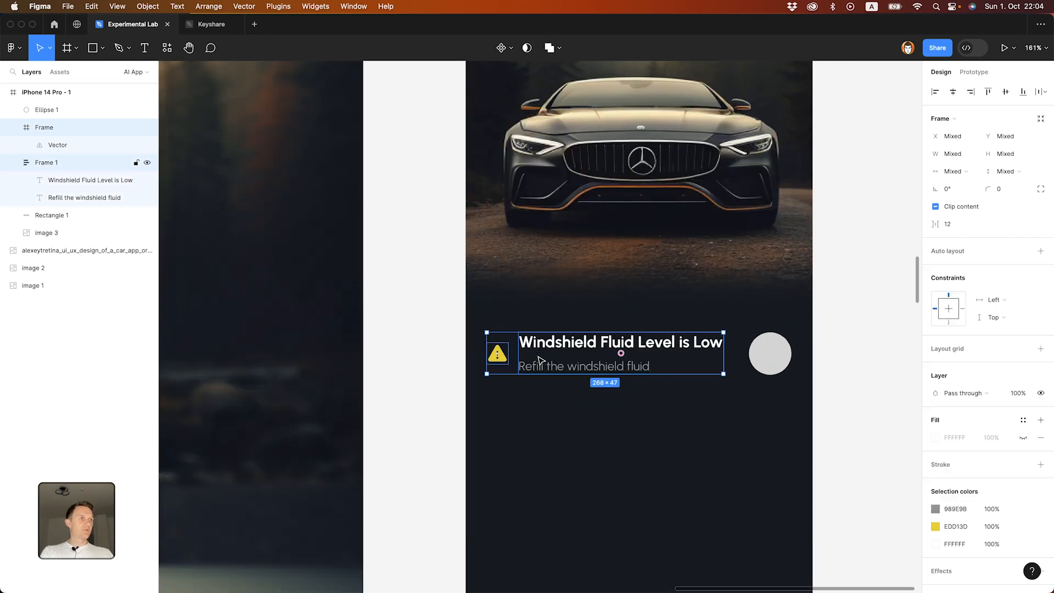
pyautogui.hotkey('shift', 'a')
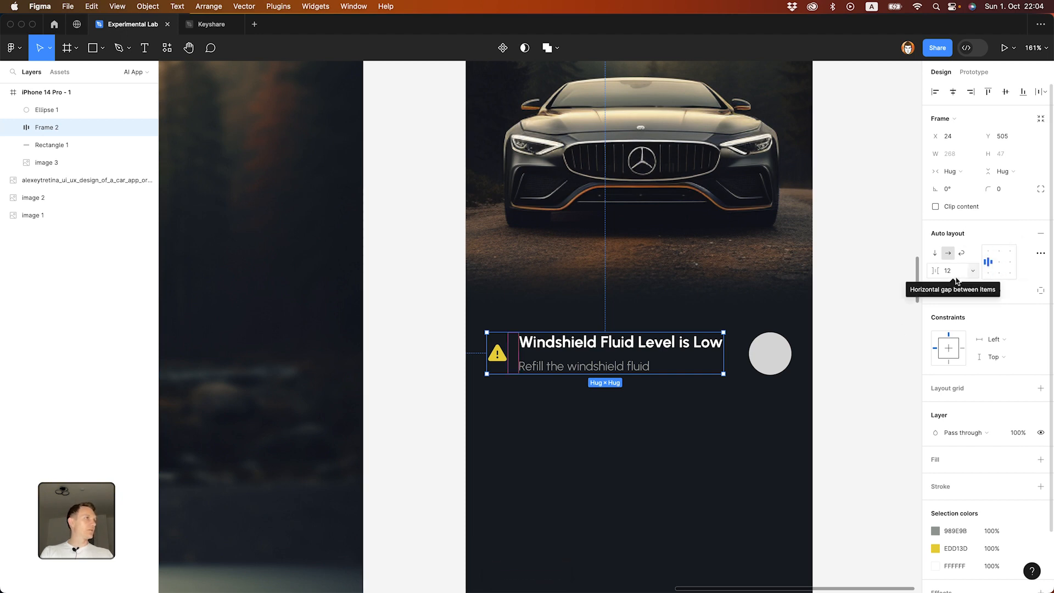
# Step: Combine the icon-and-text frame and the circle in a horizontal auto layout, with the items vertically centred
pyautogui.click(817, 421)
pyautogui.hscroll(5, 752, 377)
pyautogui.scroll(-2, 753, 376)
pyautogui.click(525, 291)
pyautogui.keyDown('shift'); pyautogui.click(644, 316); pyautogui.keyUp('shift')
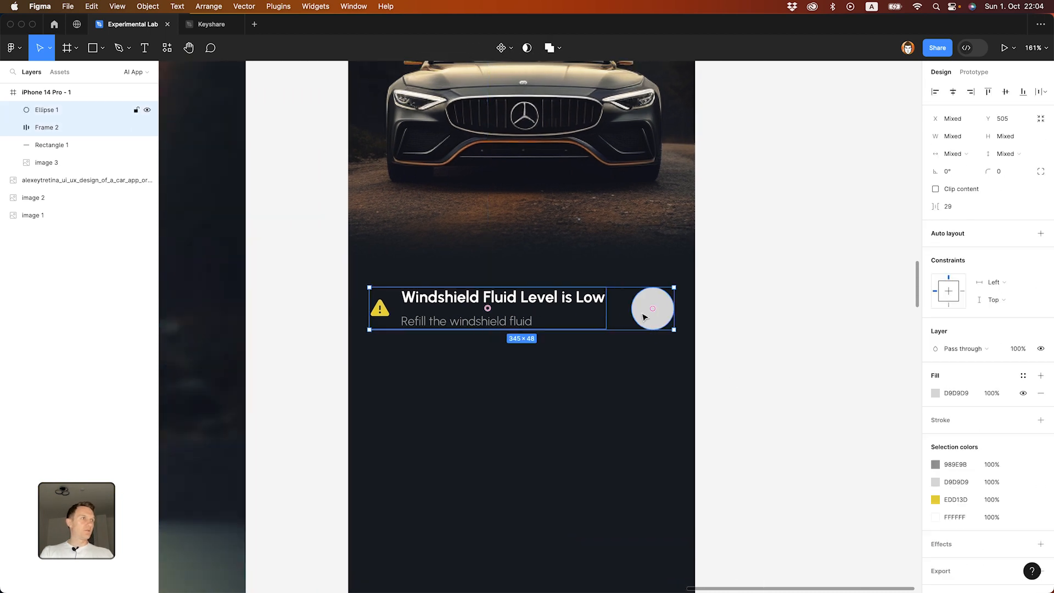
pyautogui.hotkey('shift', 'a')
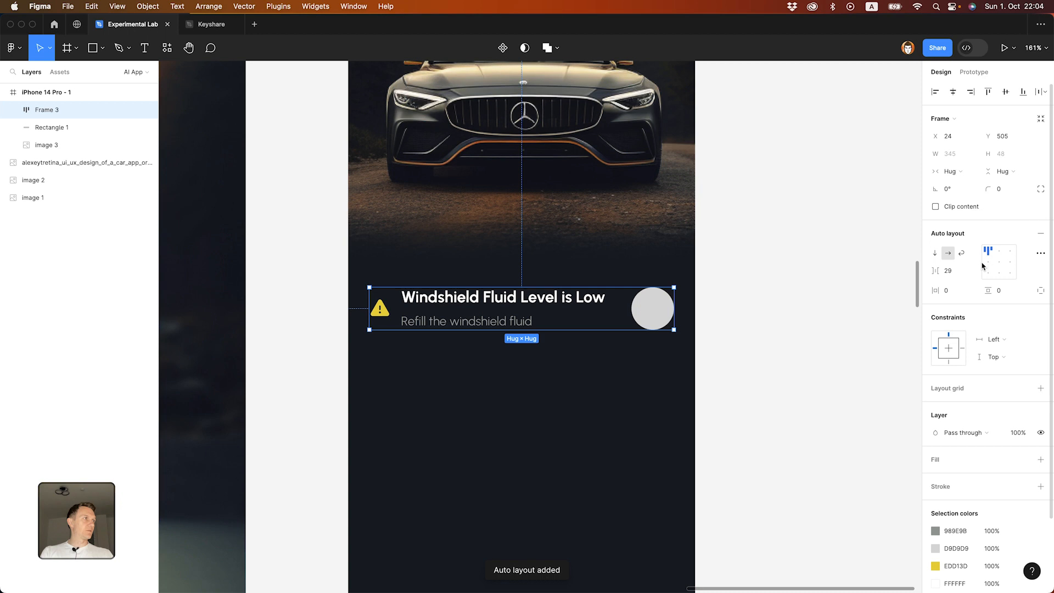
pyautogui.click(986, 263)
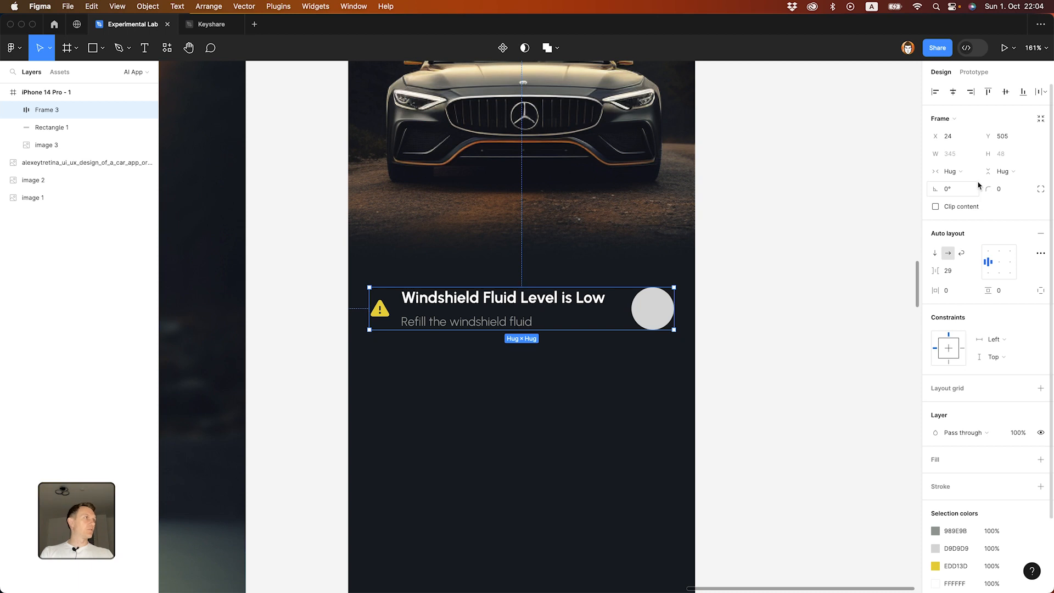
# Step: Give the warning row a fixed width of 345 and set its horizontal gap between items to Auto
pyautogui.click(949, 171)
pyautogui.click(967, 163)
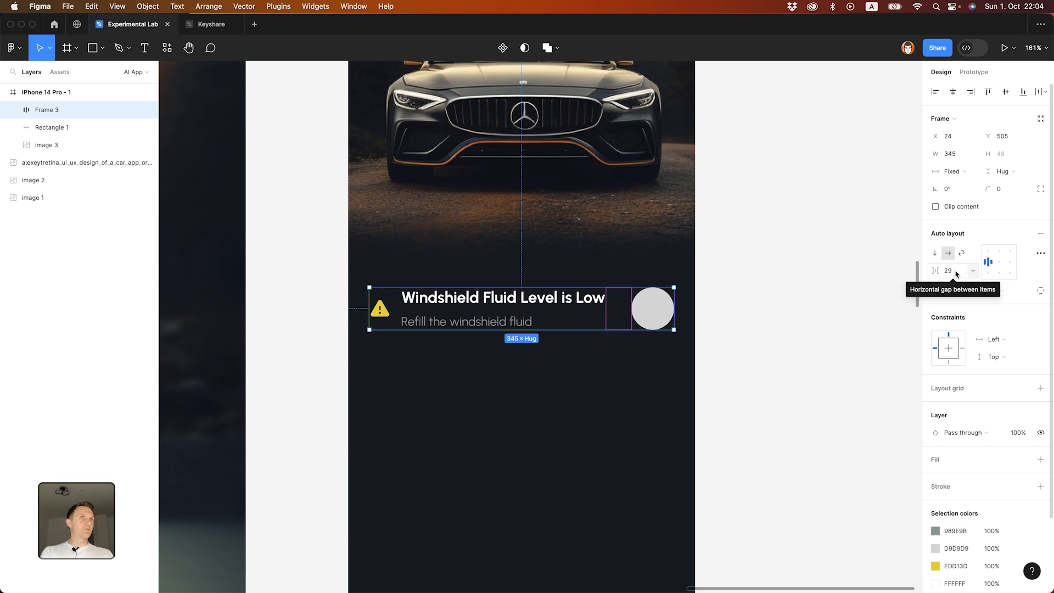
pyautogui.click(973, 271)
pyautogui.click(966, 286)
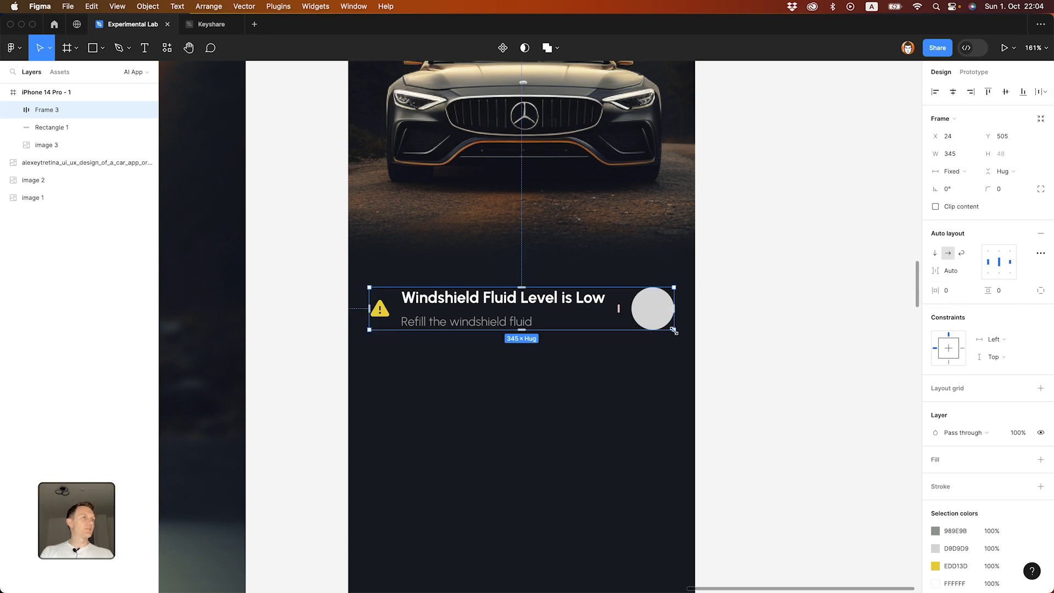
# Step: Recolour the grey circle in the warning row orange by sampling a round button in the concept image
pyautogui.click(728, 360)
pyautogui.keyDown('super'); pyautogui.click(652, 308); pyautogui.keyUp('super')
pyautogui.scroll(-5, 554, 430)
pyautogui.scroll(6, 459, 412)
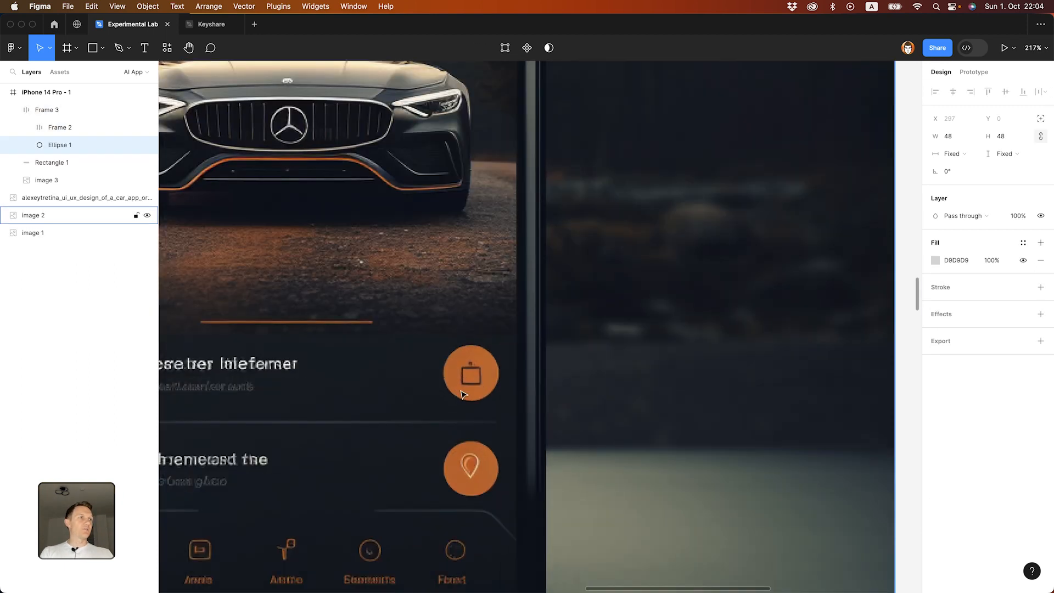
pyautogui.scroll(-8, 686, 318)
pyautogui.click(667, 350)
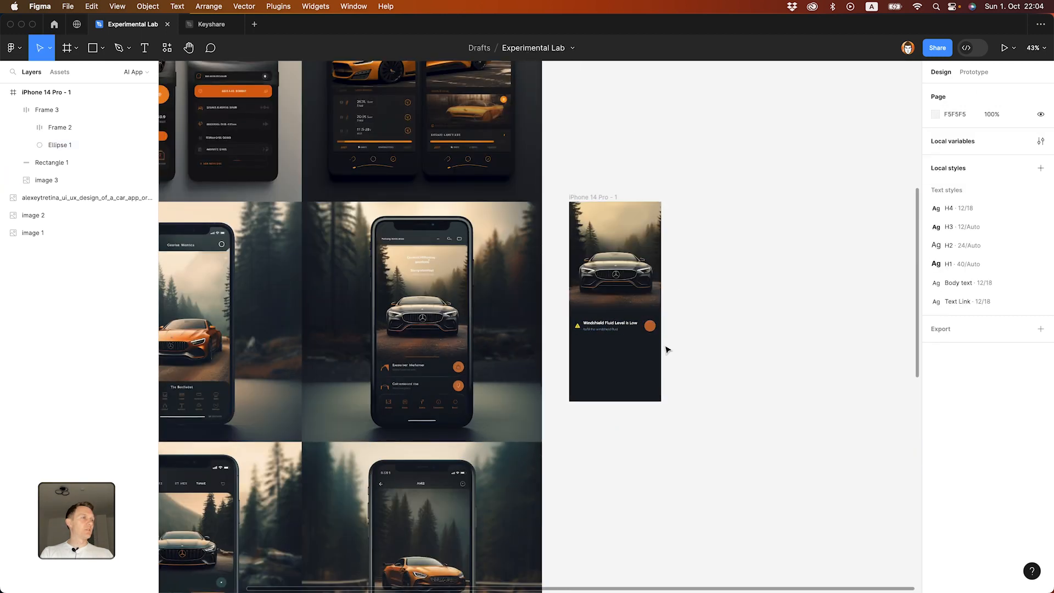
# Step: Switch to Iconbuddy in Google Chrome, search for "windshiel" and copy the front-windshield-defroster-line icon as a 24px SVG
pyautogui.scroll(10, 667, 350)
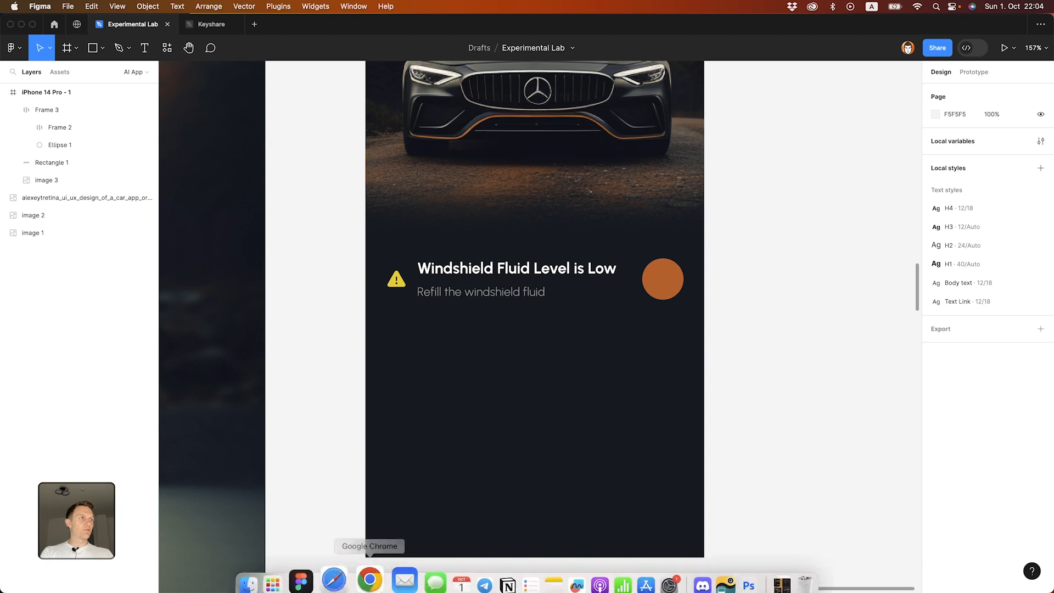
pyautogui.click(373, 569)
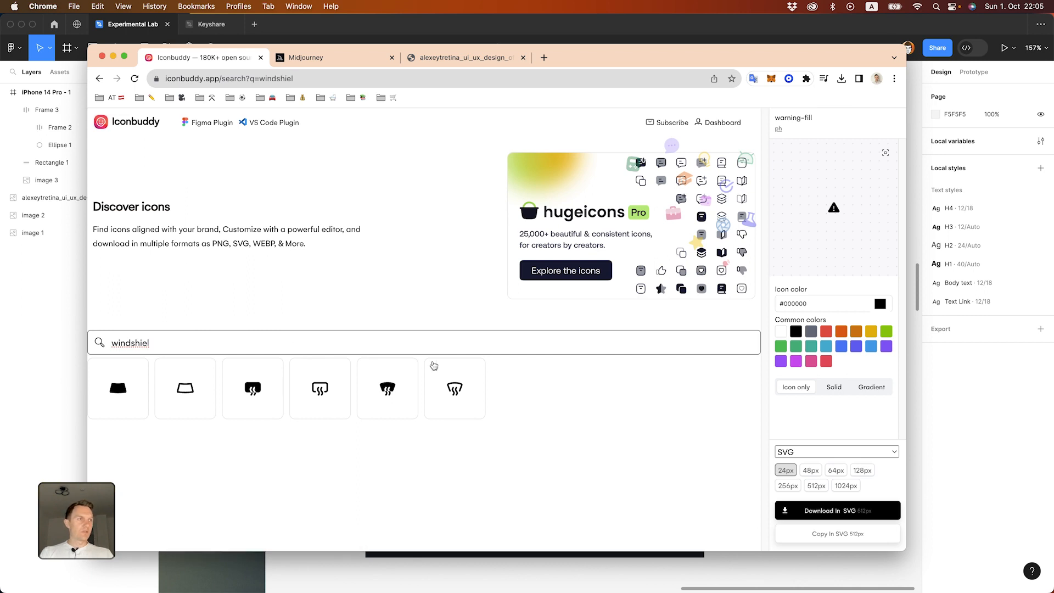
pyautogui.click(455, 389)
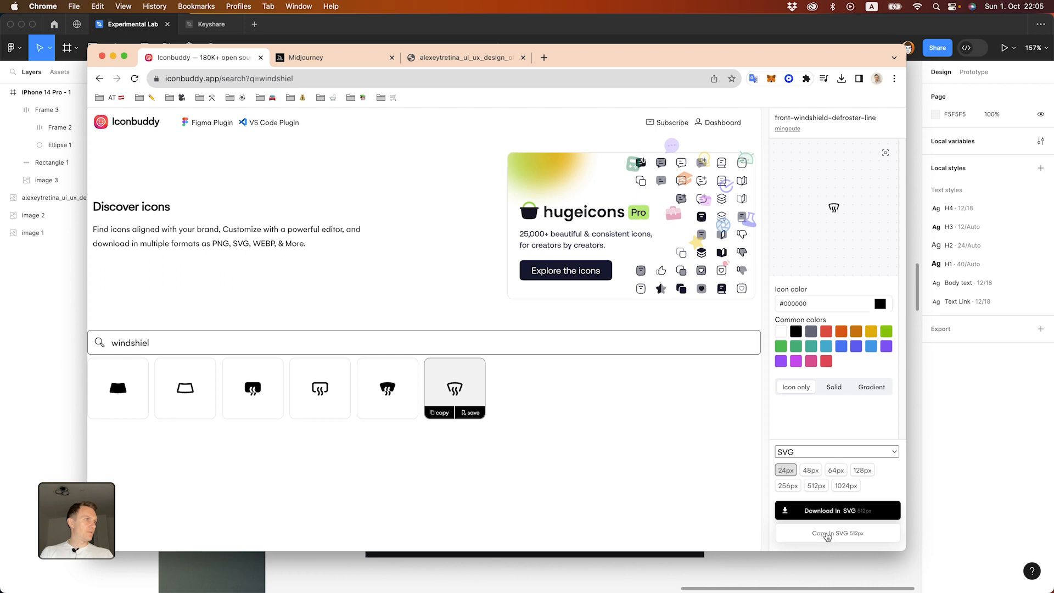
pyautogui.click(827, 535)
# Step: Switch back to Figma and paste the windshield icon onto the empty canvas beside the phone screen
pyautogui.press('super+Tab')
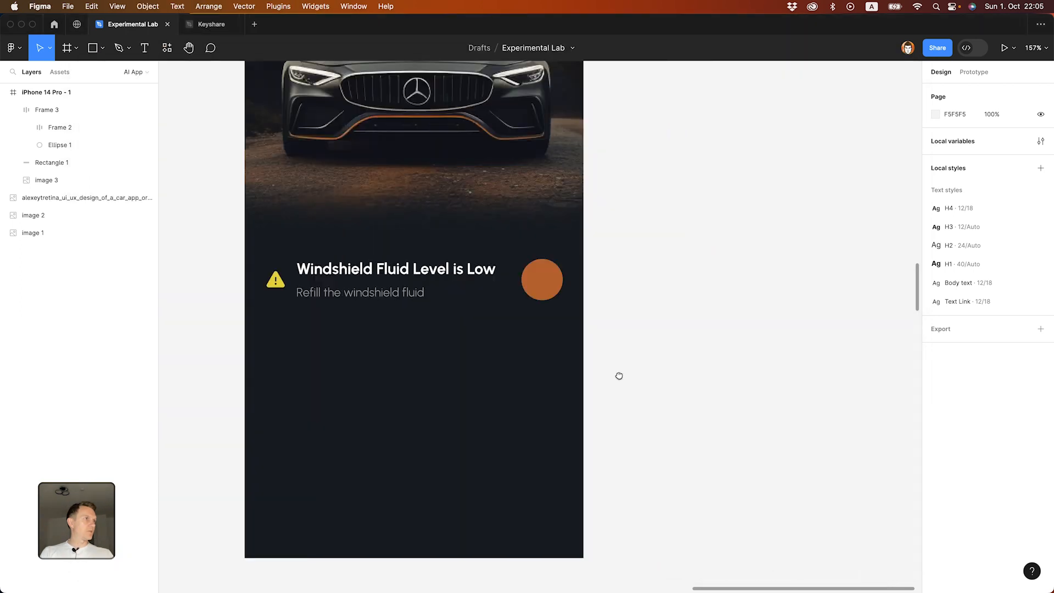
pyautogui.press('super+v')
pyautogui.scroll(5, 522, 339)
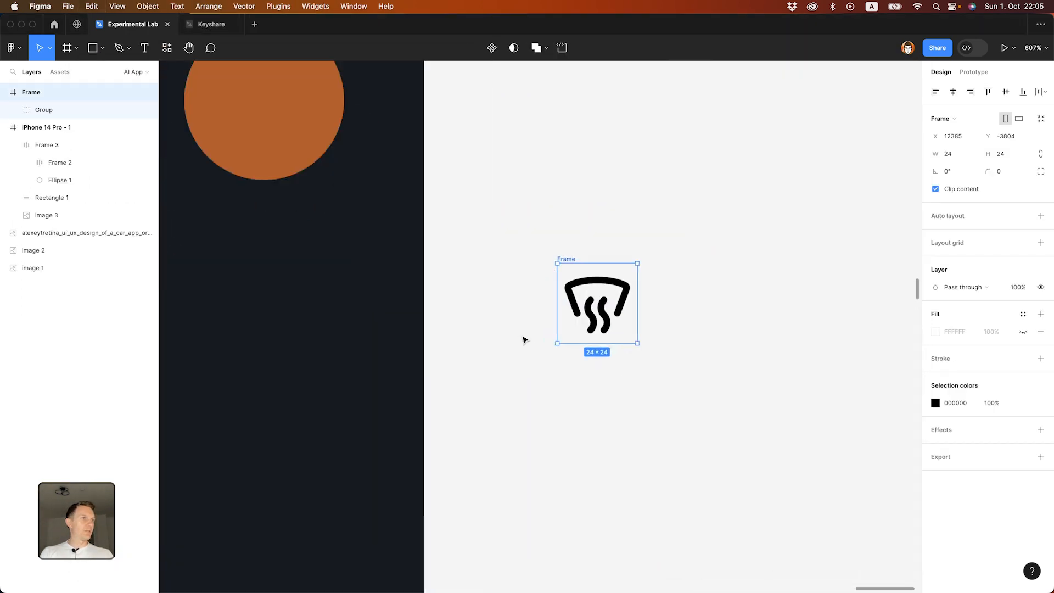
# Step: Delete the two wavy heat lines from the windshield icon's vector, keeping only the windshield outline
pyautogui.doubleClick(592, 321)
pyautogui.scroll(3, 557, 317)
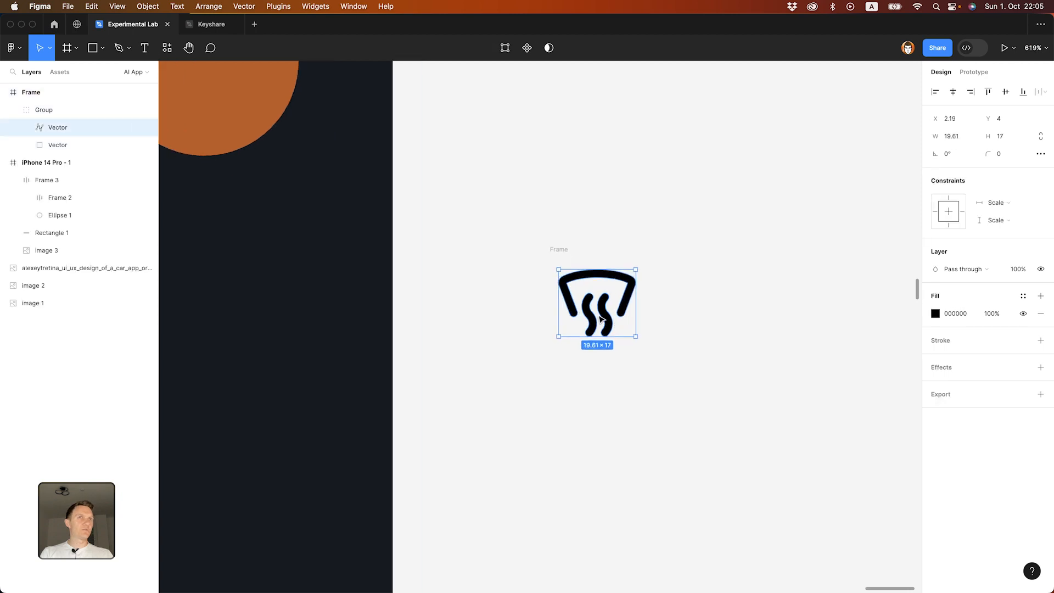
pyautogui.scroll(3, 611, 302)
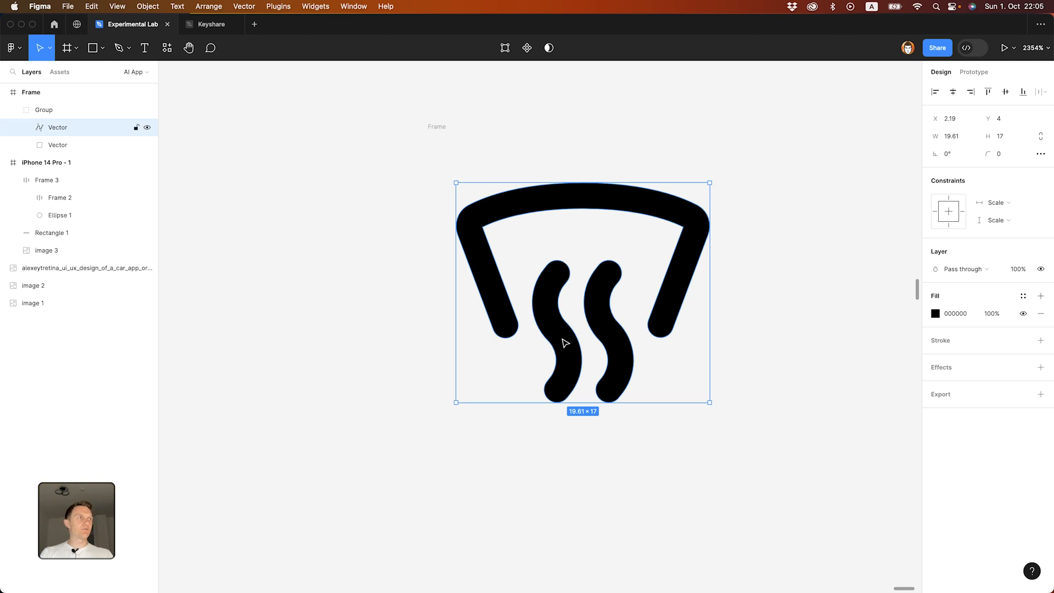
pyautogui.doubleClick(538, 306)
pyautogui.moveTo(522, 248); pyautogui.dragTo(640, 413)
pyautogui.press('Delete')
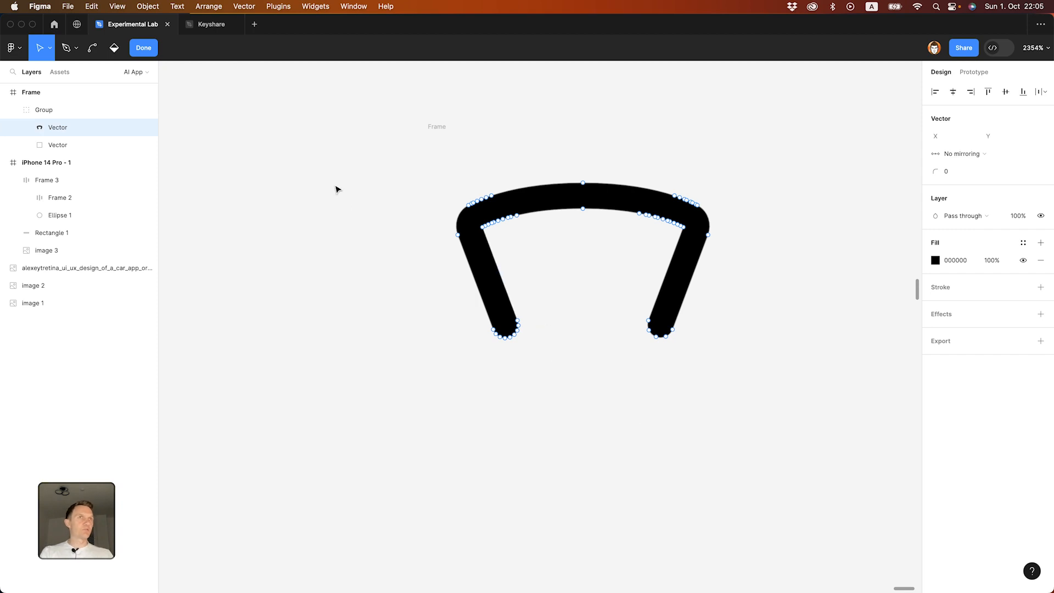
pyautogui.click(144, 48)
# Step: Draw a closed droplet outline about 4 × 8 px with the Pen tool, centred between and below the windshield's legs
pyautogui.press('p')
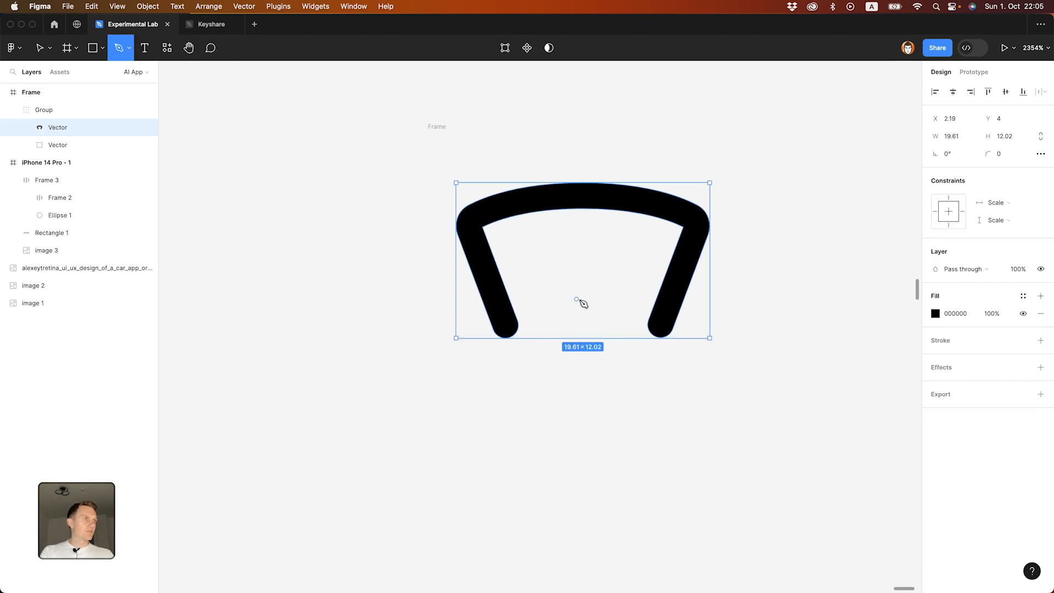
pyautogui.click(582, 299)
pyautogui.moveTo(556, 350); pyautogui.dragTo(608, 402)
pyautogui.moveTo(608, 350); pyautogui.dragTo(609, 318)
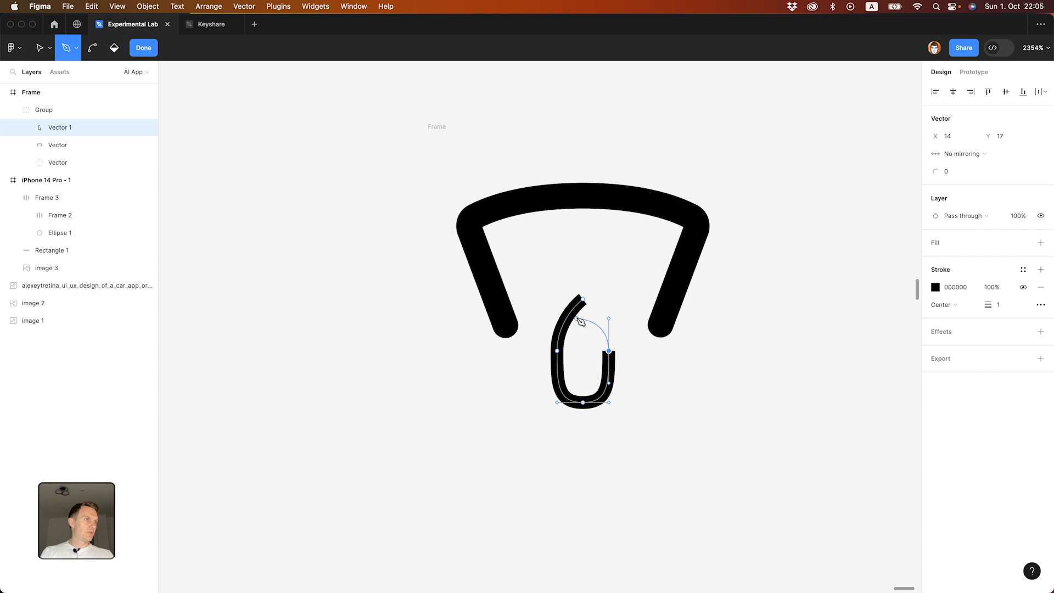
pyautogui.click(583, 299)
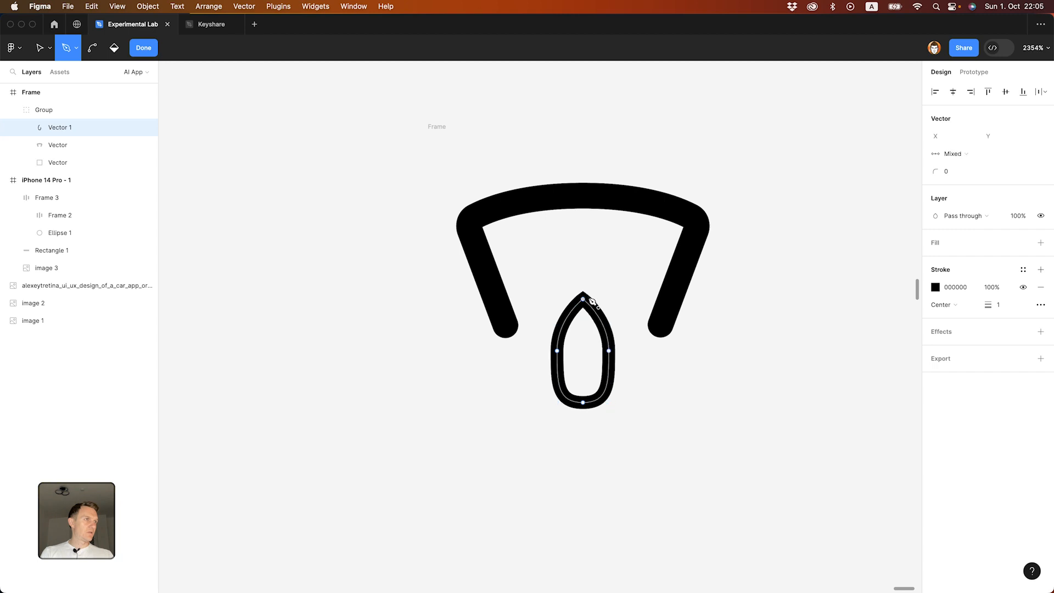
pyautogui.click(141, 49)
# Step: Set the droplet's stroke weight to 2.5 and enlarge the shape from its centre to 6 × 12
pyautogui.click(1007, 358)
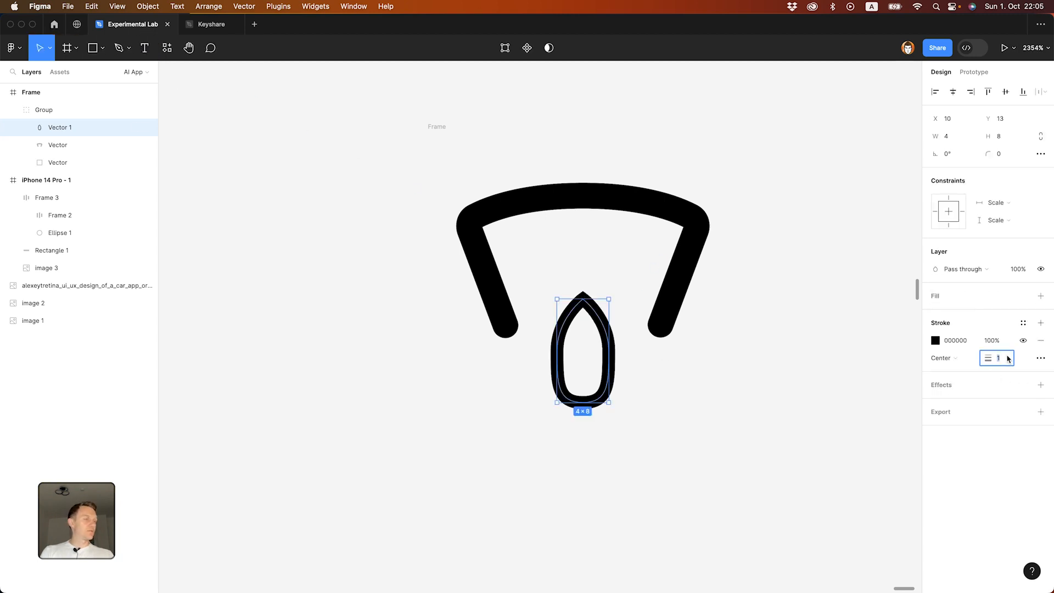
pyautogui.press('Return')
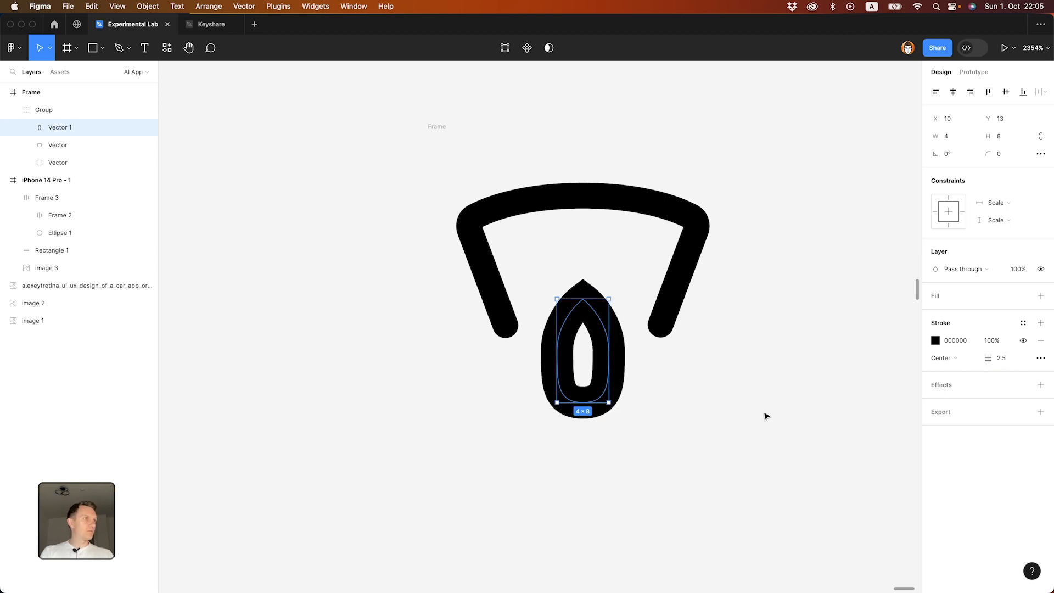
pyautogui.click(581, 336)
pyautogui.click(601, 335)
pyautogui.scroll(3, 603, 378)
pyautogui.moveTo(611, 415); pyautogui.dragTo(623, 431)
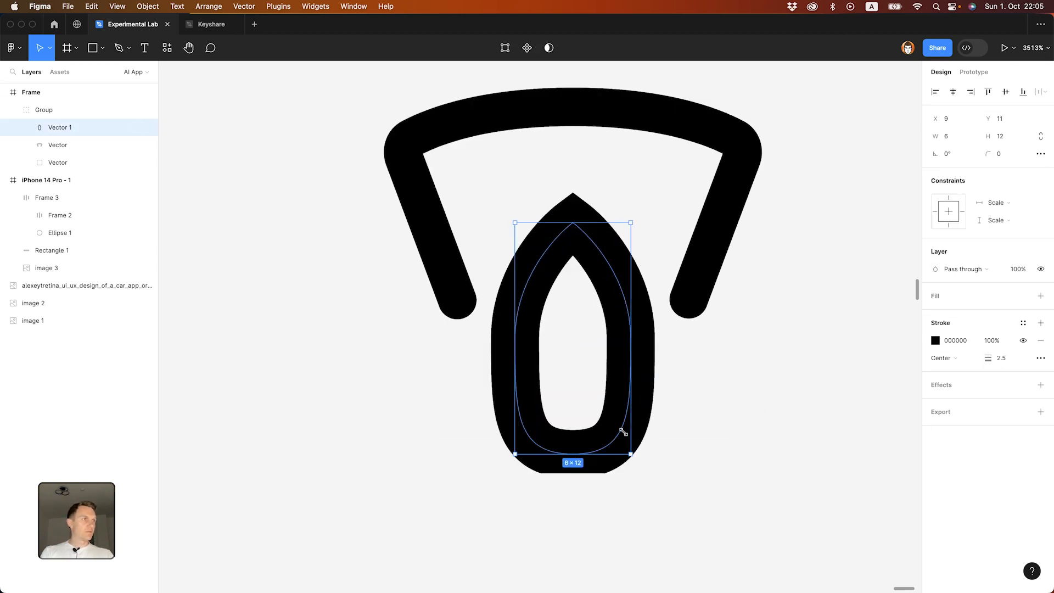
# Step: Move the droplet's two side points down to Y 18 and shorten the lower curve handle beside its base
pyautogui.doubleClick(630, 404)
pyautogui.click(515, 338)
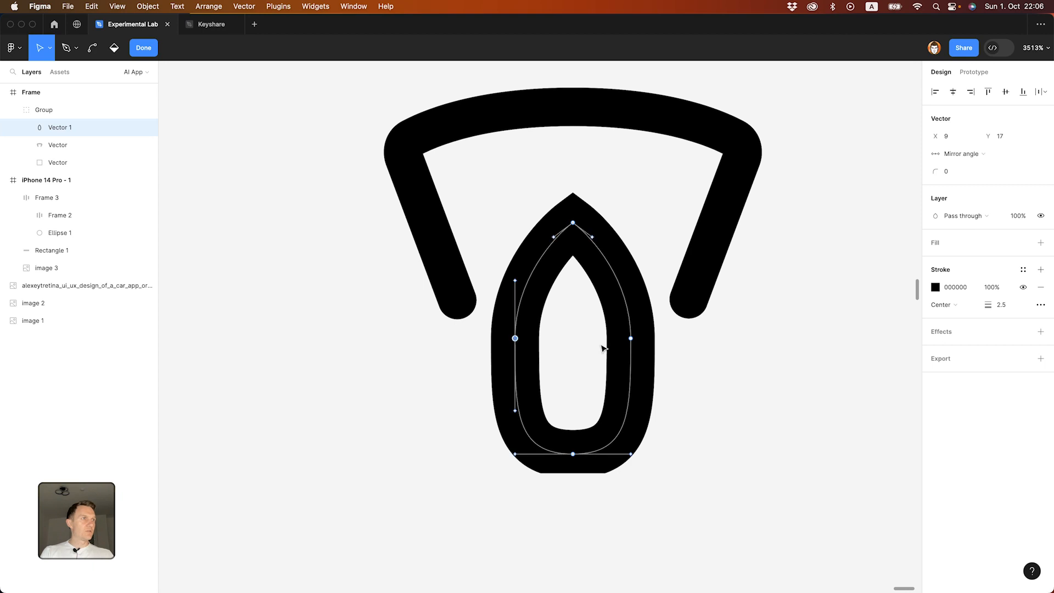
pyautogui.keyDown('shift'); pyautogui.click(631, 340); pyautogui.keyUp('shift')
pyautogui.press('Down')
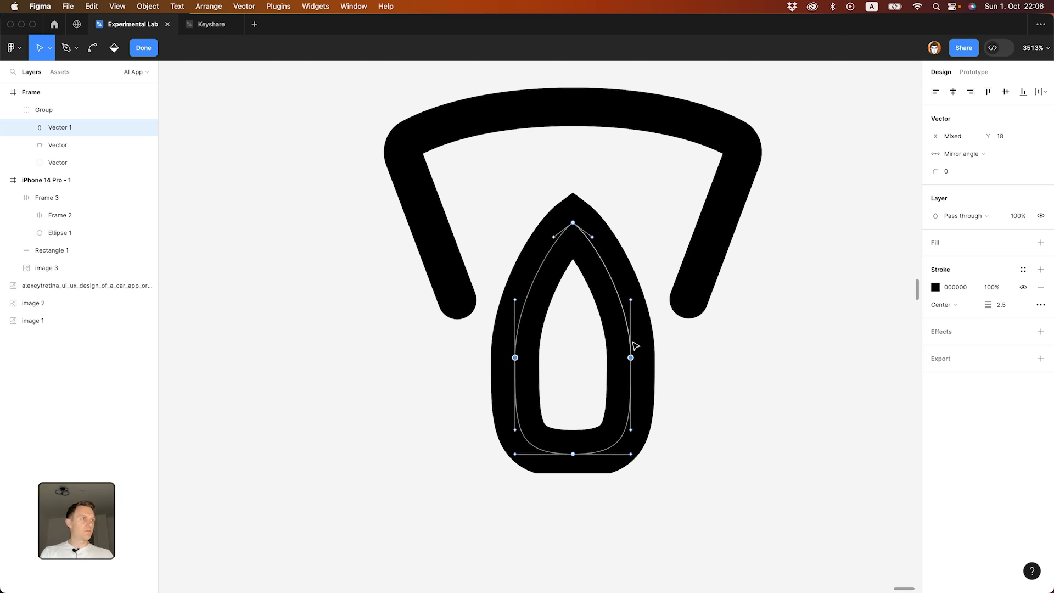
pyautogui.click(630, 357)
pyautogui.moveTo(630, 430); pyautogui.dragTo(631, 406)
pyautogui.press('Down')
pyautogui.press('Escape')
# Step: Reduce the droplet's size to 6 × 10 and its stroke weight to 2 so it fits inside the icon frame
pyautogui.click(87, 90)
pyautogui.doubleClick(592, 213)
pyautogui.press('alt')
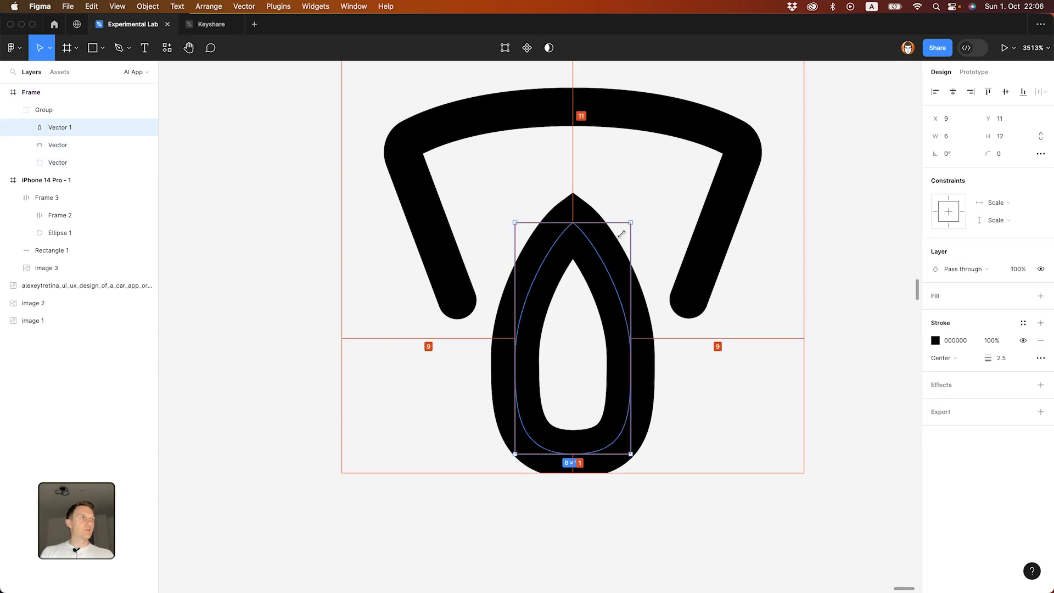
pyautogui.moveTo(620, 234); pyautogui.dragTo(600, 257)
pyautogui.scroll(-5, 600, 254)
pyautogui.click(762, 376)
pyautogui.scroll(2, 763, 376)
pyautogui.doubleClick(597, 321)
pyautogui.press('super+z')
pyautogui.press('super+z')
pyautogui.moveTo(595, 410); pyautogui.dragTo(596, 400)
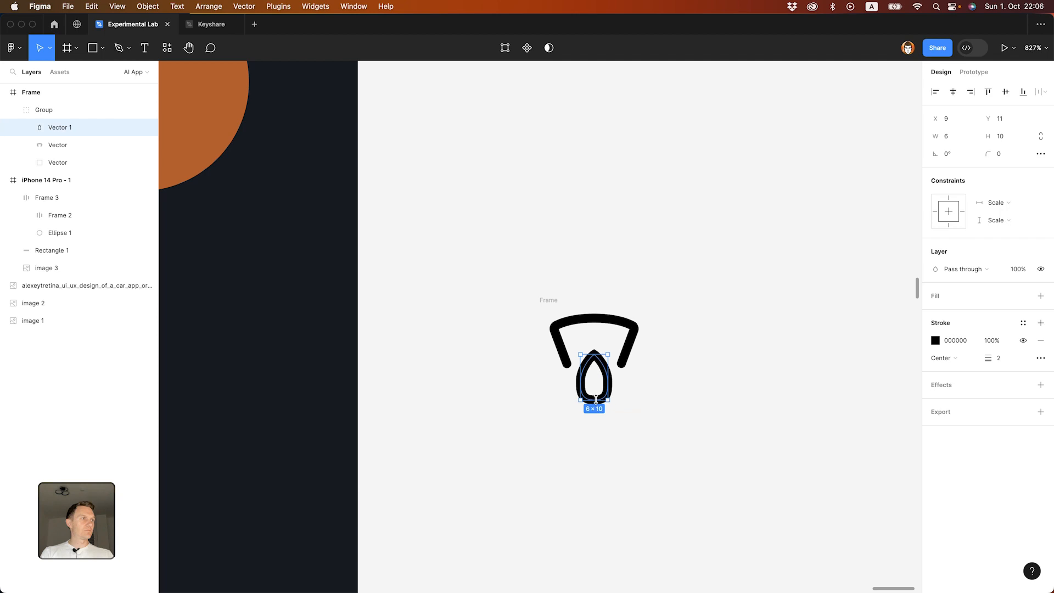
pyautogui.scroll(-3, 595, 403)
pyautogui.scroll(4, 593, 435)
# Step: Give the droplet's stroke a round join to soften its pointed tip
pyautogui.click(1040, 357)
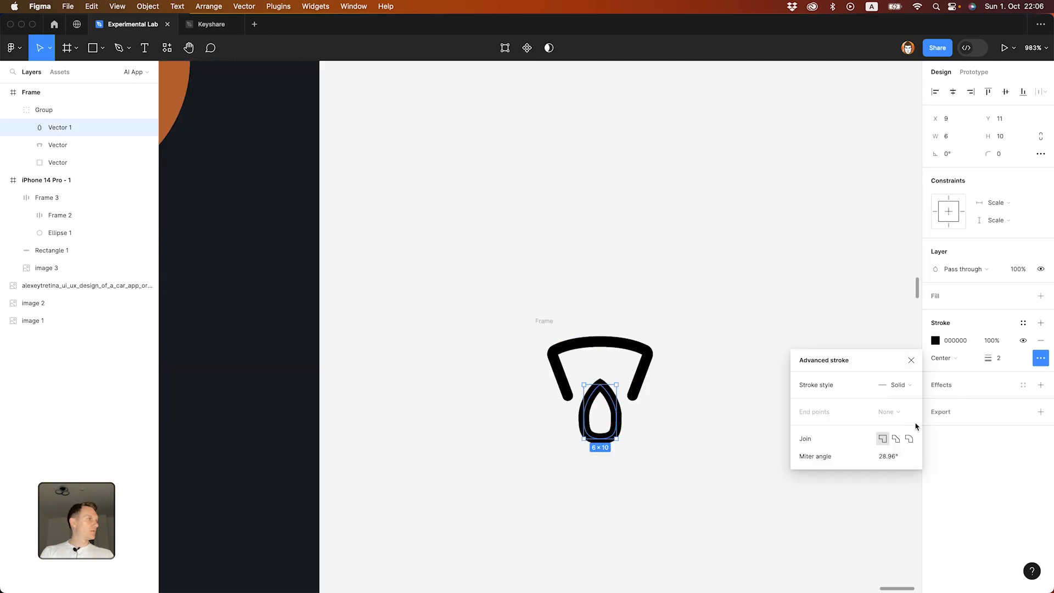
pyautogui.click(909, 439)
pyautogui.click(911, 360)
pyautogui.press('Escape')
pyautogui.scroll(5, 583, 331)
pyautogui.scroll(-5, 584, 332)
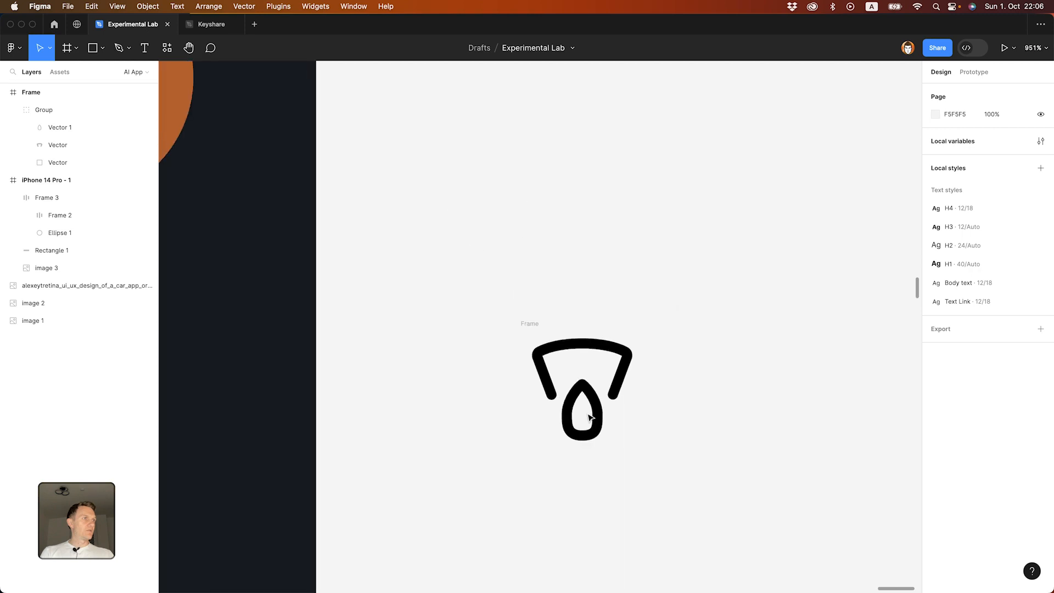
# Step: Shorten both curve handles of the droplet's bottom point to make its base rounder
pyautogui.doubleClick(596, 378)
pyautogui.scroll(6, 597, 378)
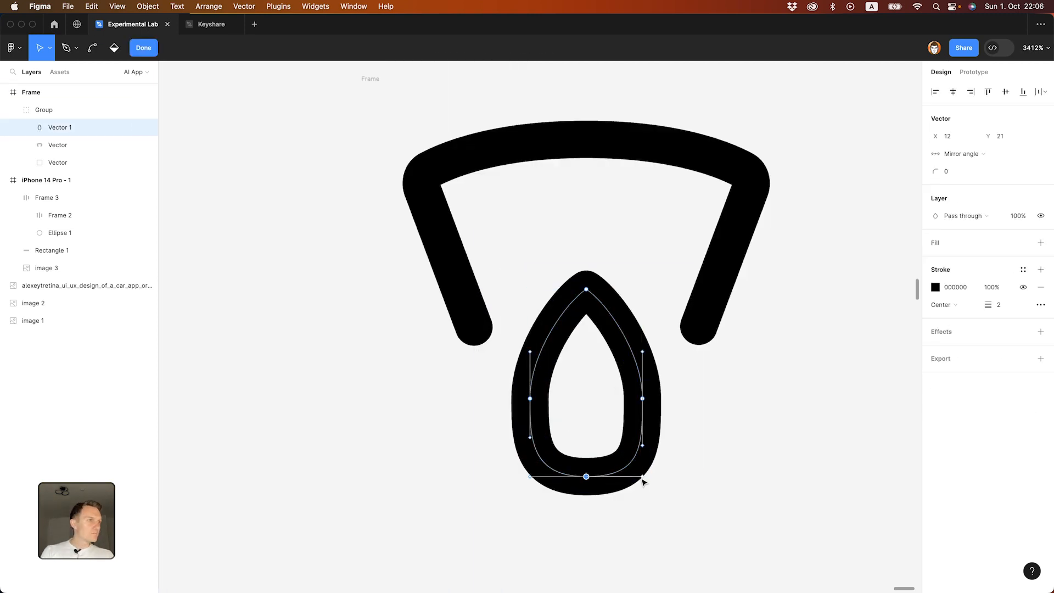
pyautogui.moveTo(643, 477); pyautogui.dragTo(633, 477)
pyautogui.moveTo(530, 477); pyautogui.dragTo(539, 477)
pyautogui.click(142, 49)
pyautogui.click(374, 335)
# Step: Cut the finished washer-fluid icon from the canvas and paste it beside the orange circle in the warning row
pyautogui.scroll(-10, 373, 334)
pyautogui.moveTo(389, 374); pyautogui.dragTo(625, 367)
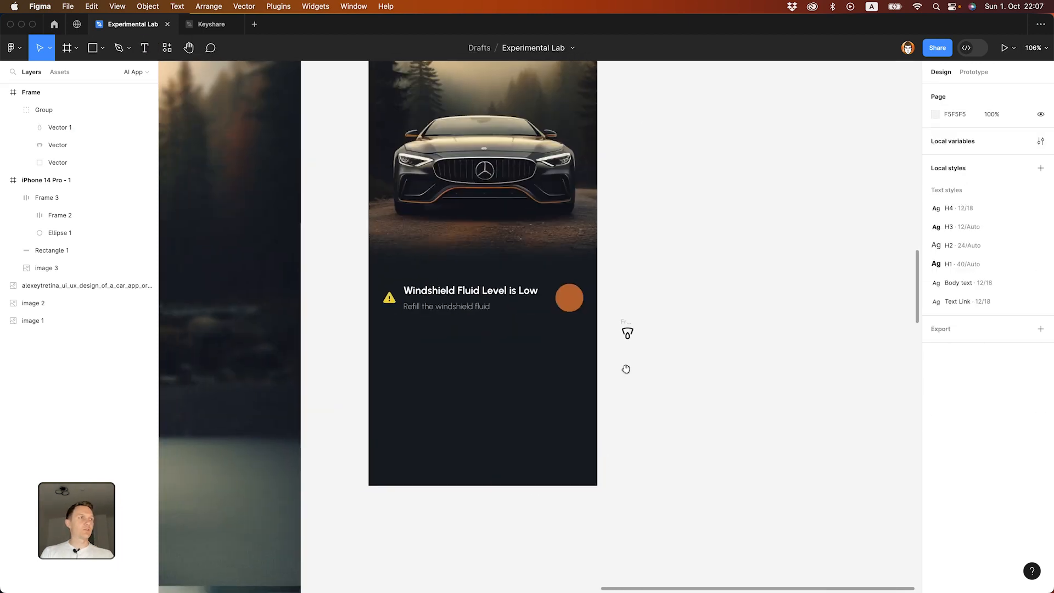
pyautogui.scroll(4, 631, 351)
pyautogui.click(646, 330)
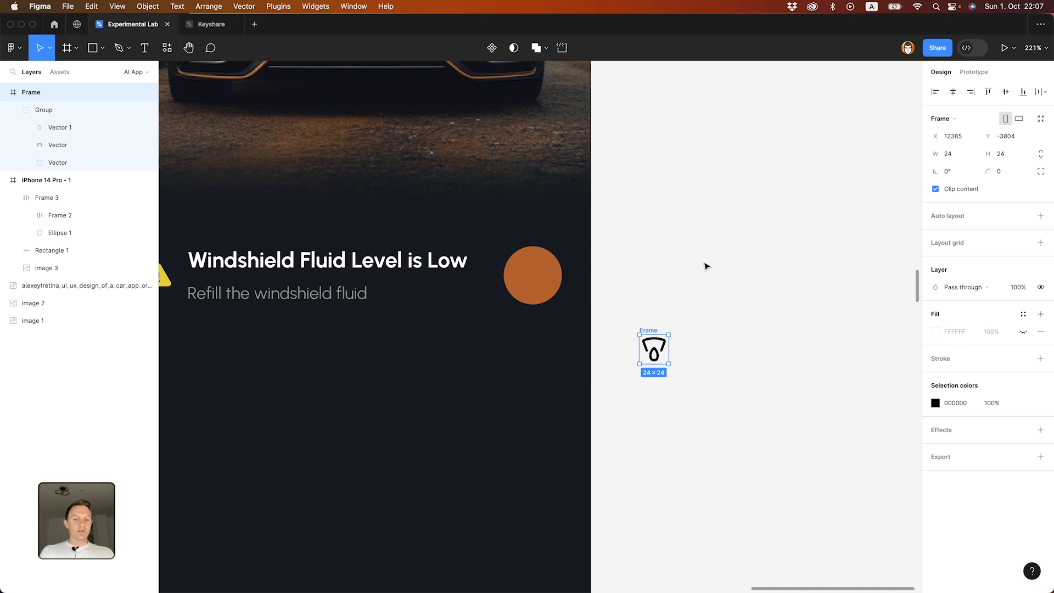
pyautogui.press('super+x')
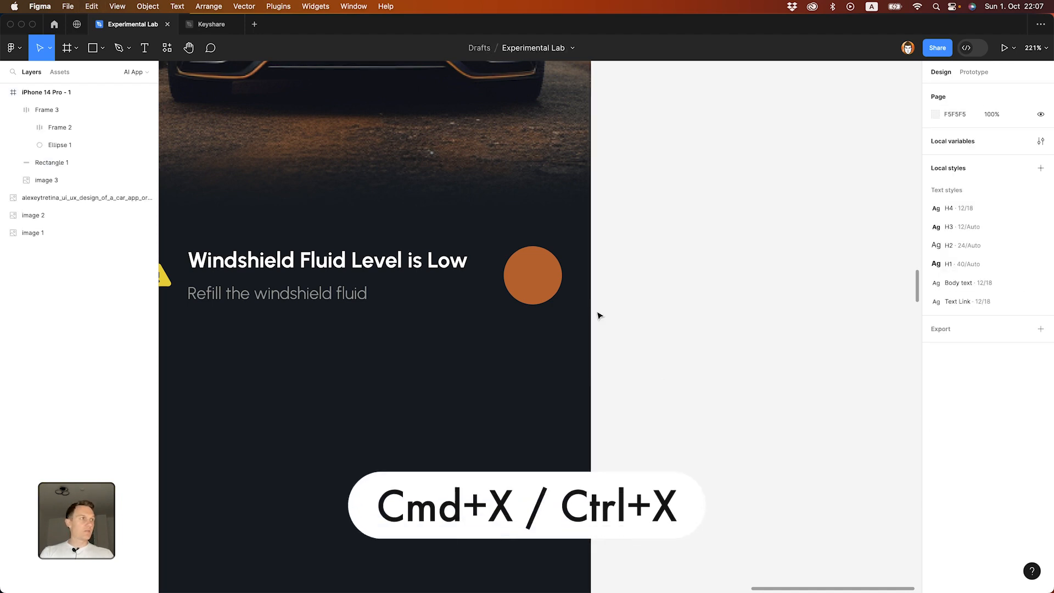
pyautogui.click(525, 293)
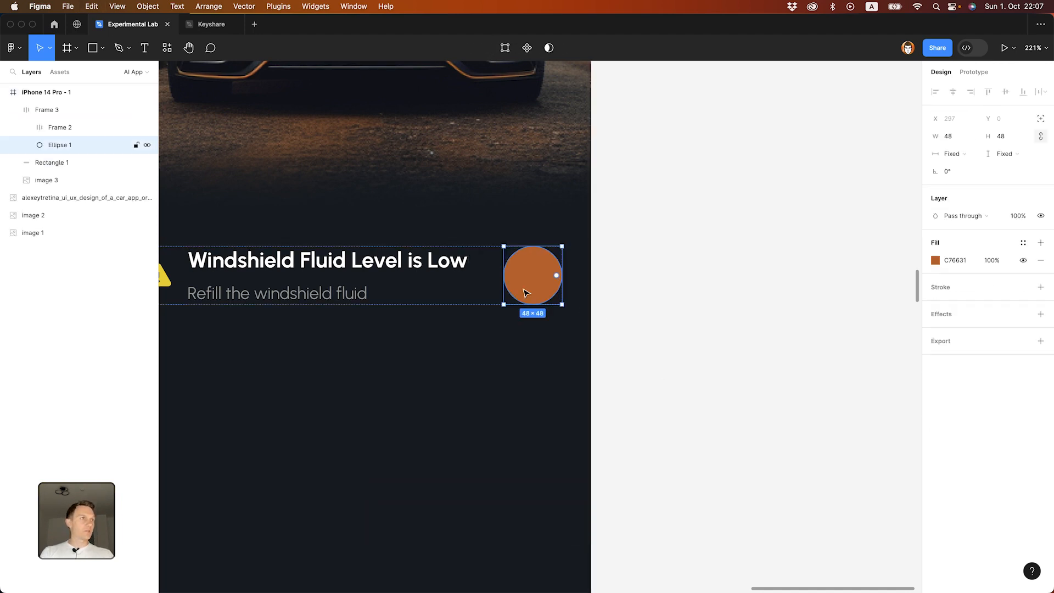
pyautogui.press('super+v')
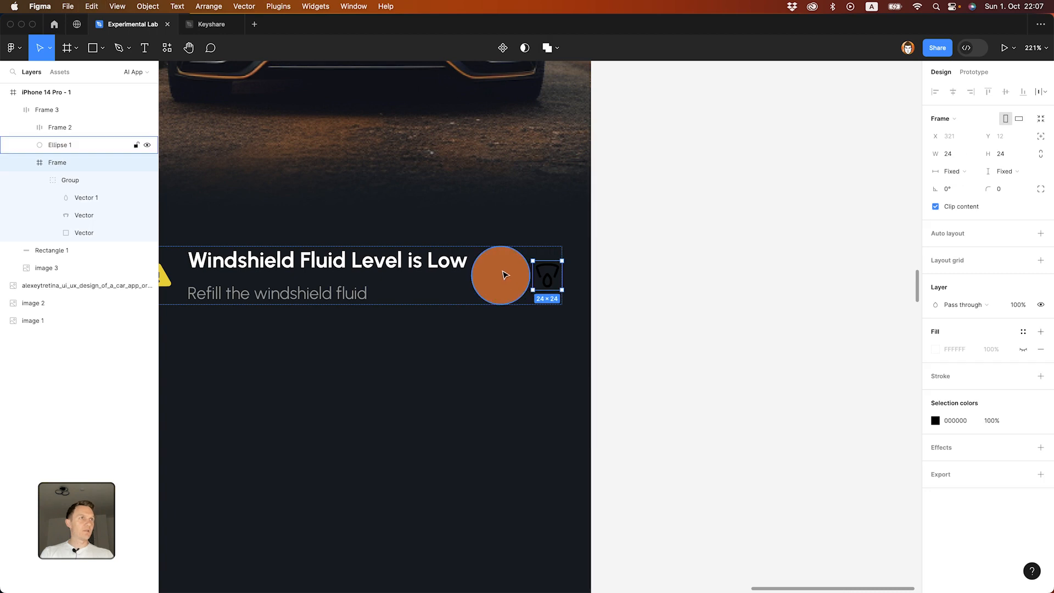
# Step: Group the orange circle with the washer-fluid icon and centre the two horizontally on each other
pyautogui.keyDown('shift'); pyautogui.click(505, 274); pyautogui.keyUp('shift')
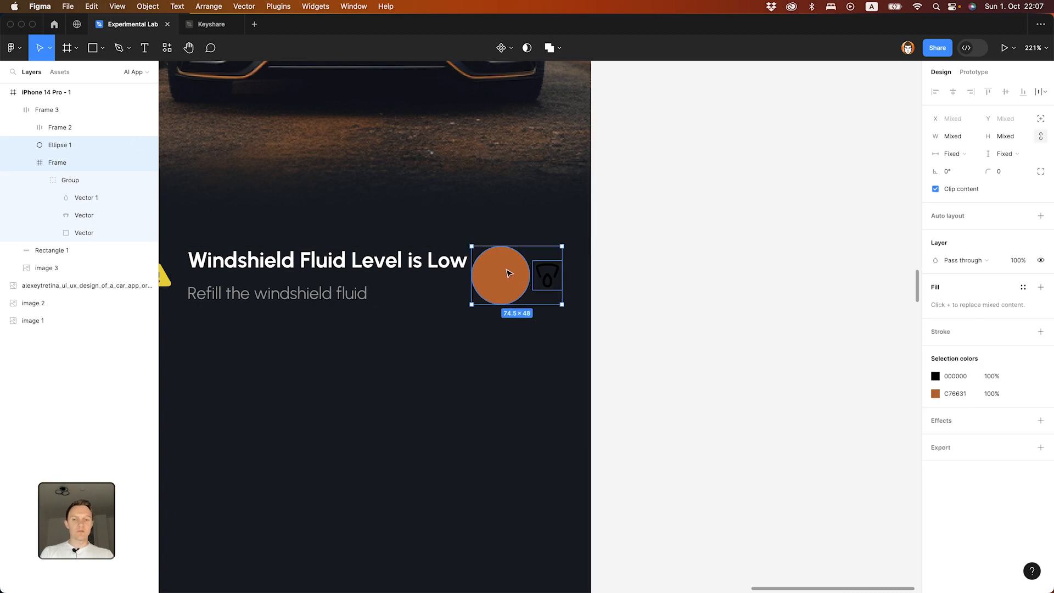
pyautogui.press('super+g')
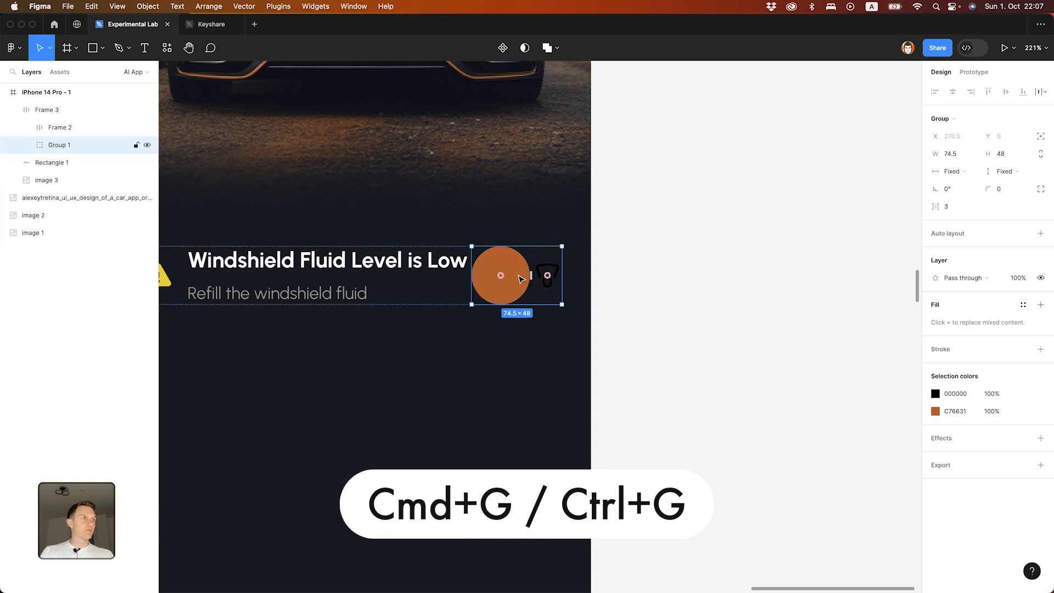
pyautogui.click(25, 145)
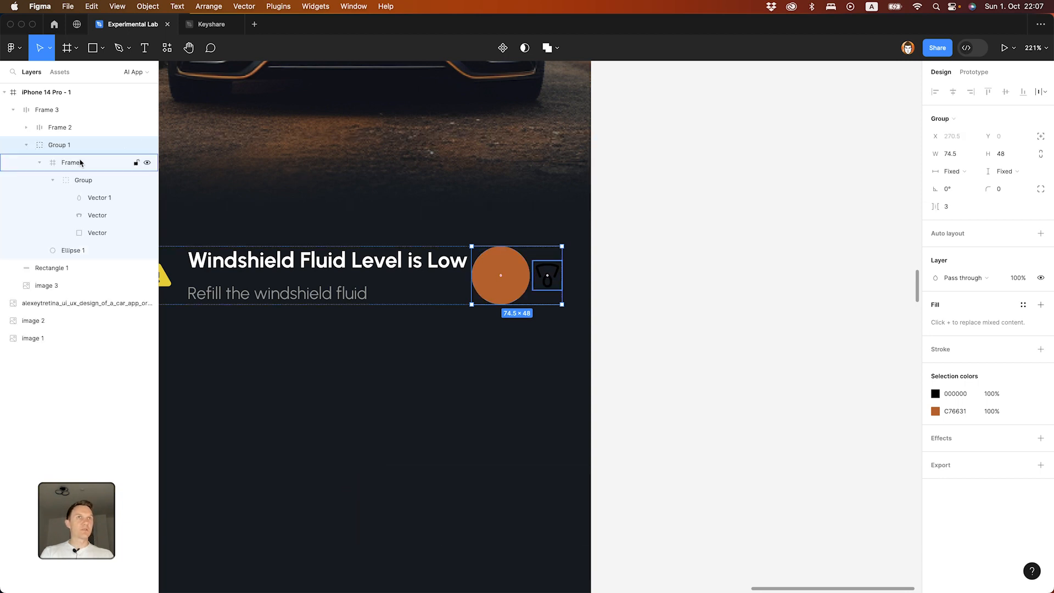
pyautogui.click(44, 163)
pyautogui.click(37, 162)
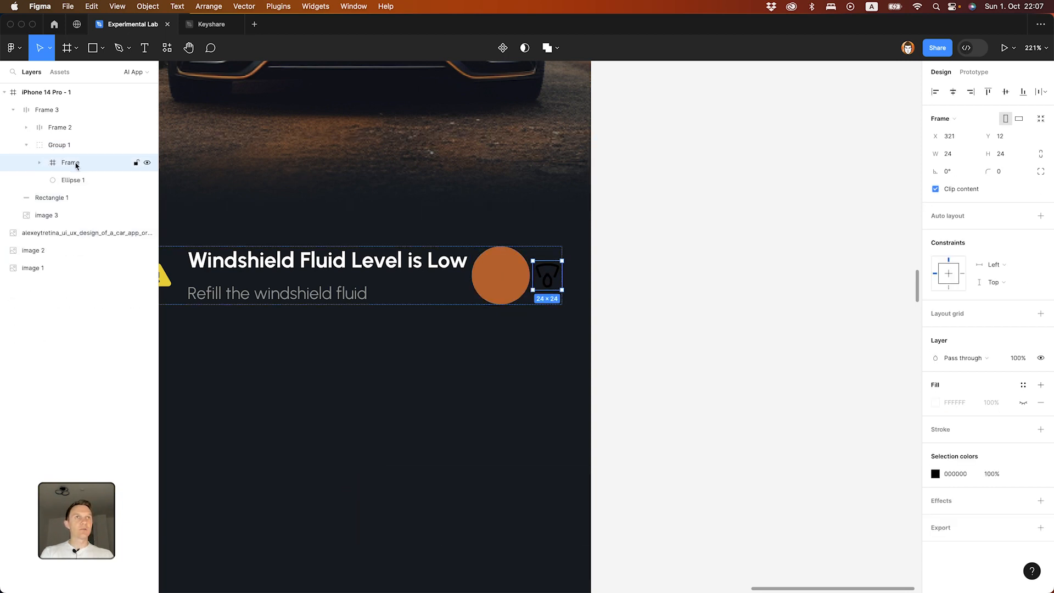
pyautogui.keyDown('shift'); pyautogui.click(74, 180); pyautogui.keyUp('shift')
pyautogui.click(971, 92)
pyautogui.click(952, 92)
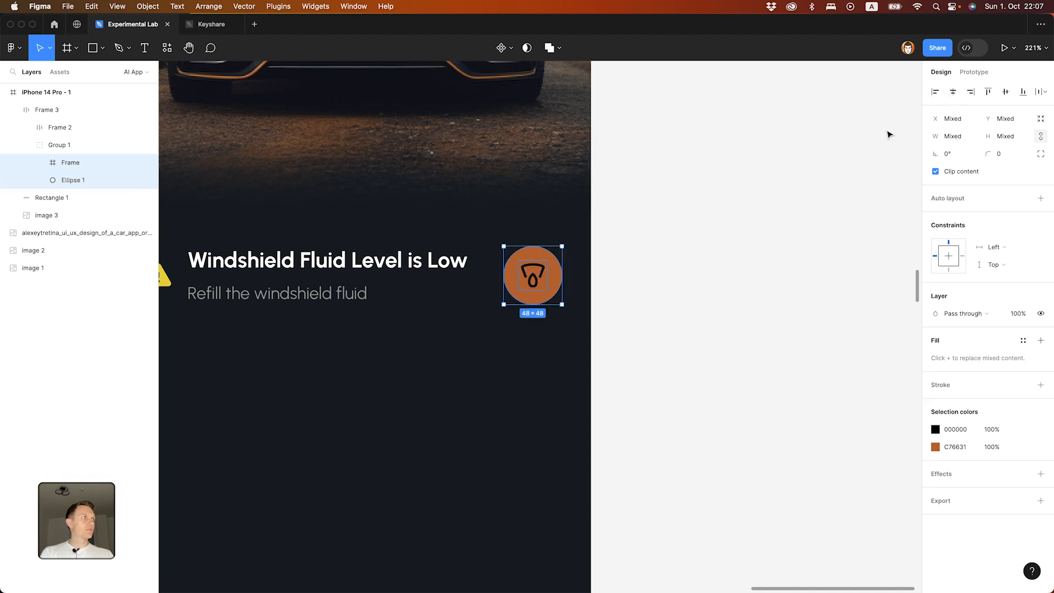
# Step: Recolour the washer-fluid icon in the orange circle to FFFFFF
pyautogui.click(748, 195)
pyautogui.click(541, 303)
pyautogui.click(532, 276)
pyautogui.click(960, 477)
pyautogui.write('ffffff')
pyautogui.press('Return')
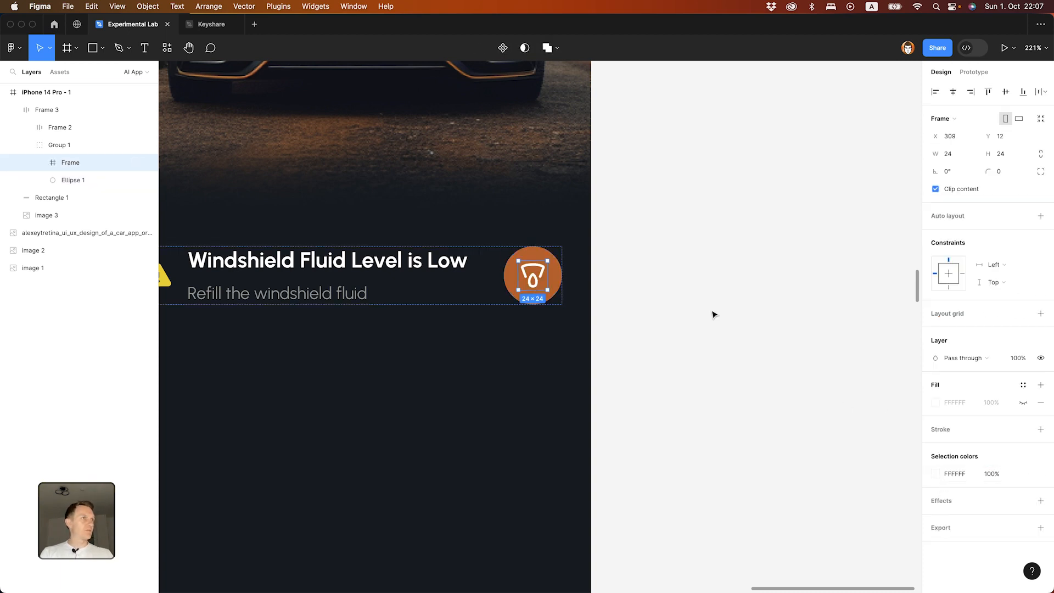
pyautogui.click(703, 304)
# Step: Rename the warning row's Frame 3 layer to "issue 1"
pyautogui.scroll(-5, 703, 304)
pyautogui.scroll(-2, 692, 324)
pyautogui.scroll(3, 631, 313)
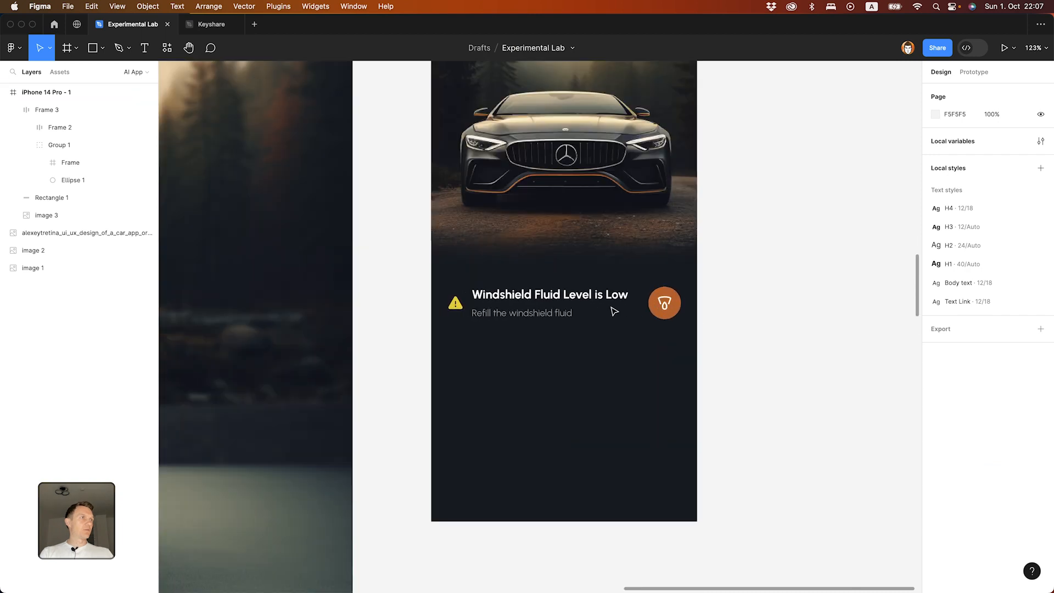
pyautogui.moveTo(749, 285); pyautogui.dragTo(731, 337)
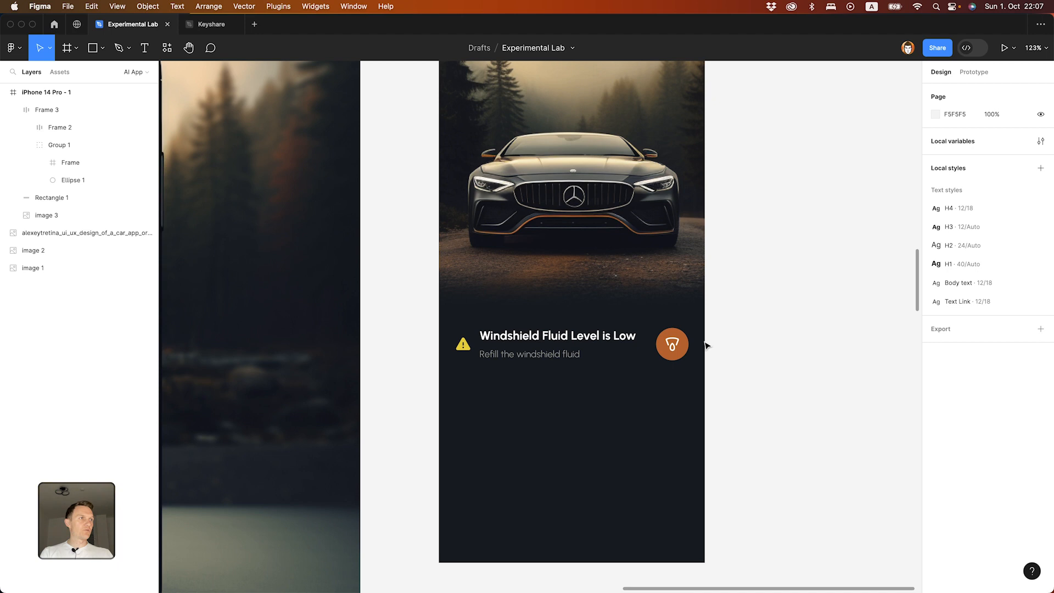
pyautogui.scroll(-2, 706, 345)
pyautogui.click(46, 109)
pyautogui.doubleClick(48, 111)
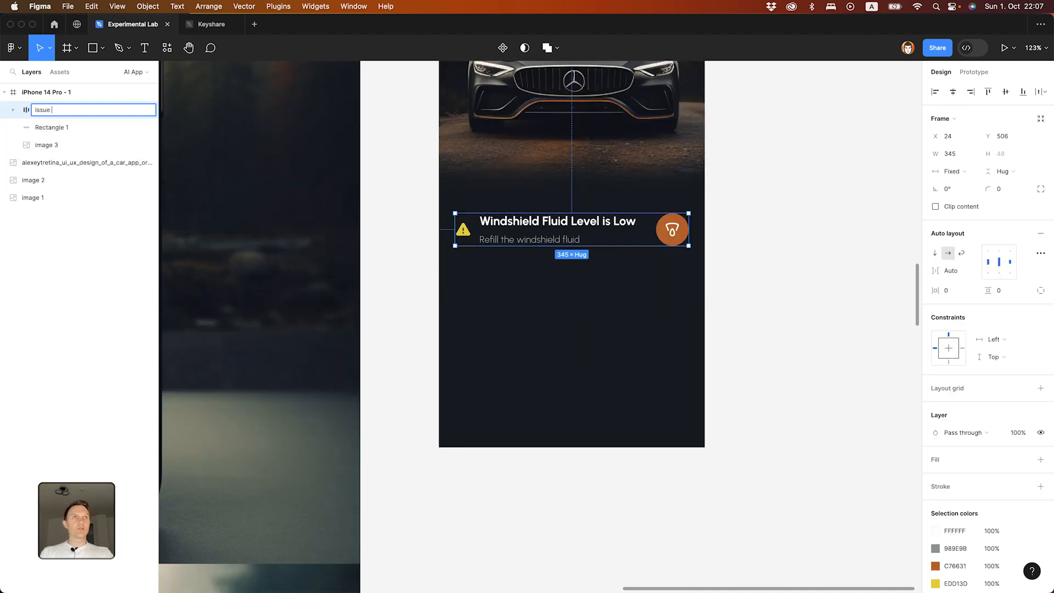
pyautogui.press('Return')
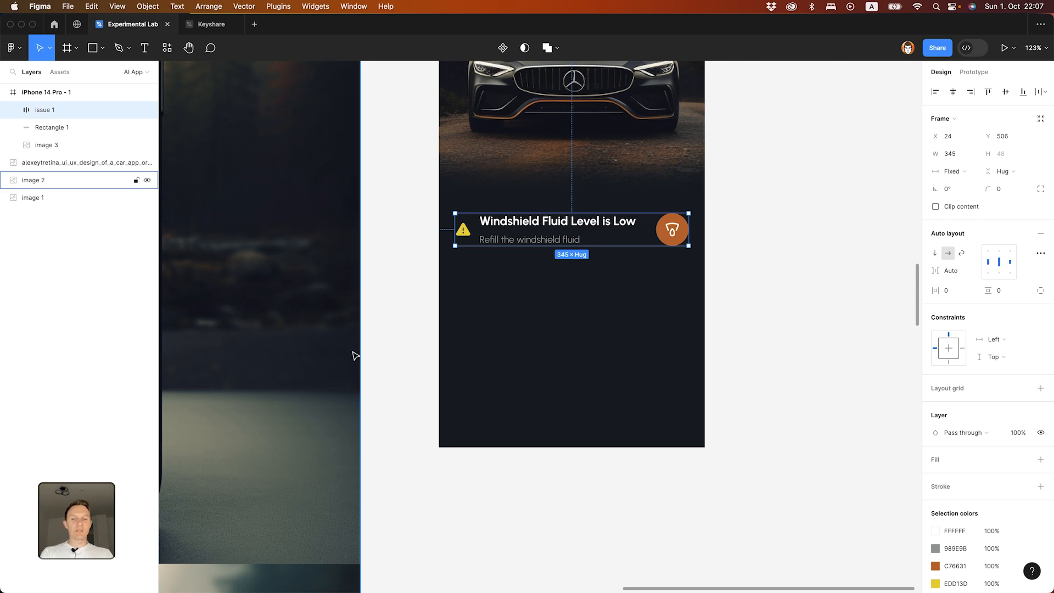
# Step: Duplicate the issue 1 row and move the copy down to Y 586, 32 px below the original
pyautogui.press('super+d')
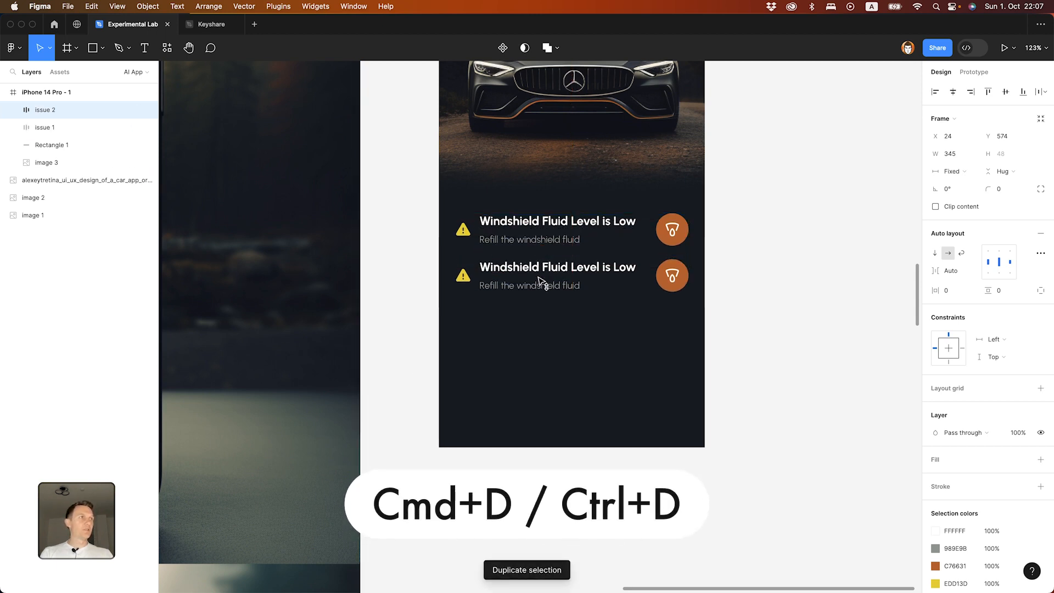
pyautogui.hotkey('shift', 'Down')
pyautogui.press('Down')
pyautogui.press('Down')
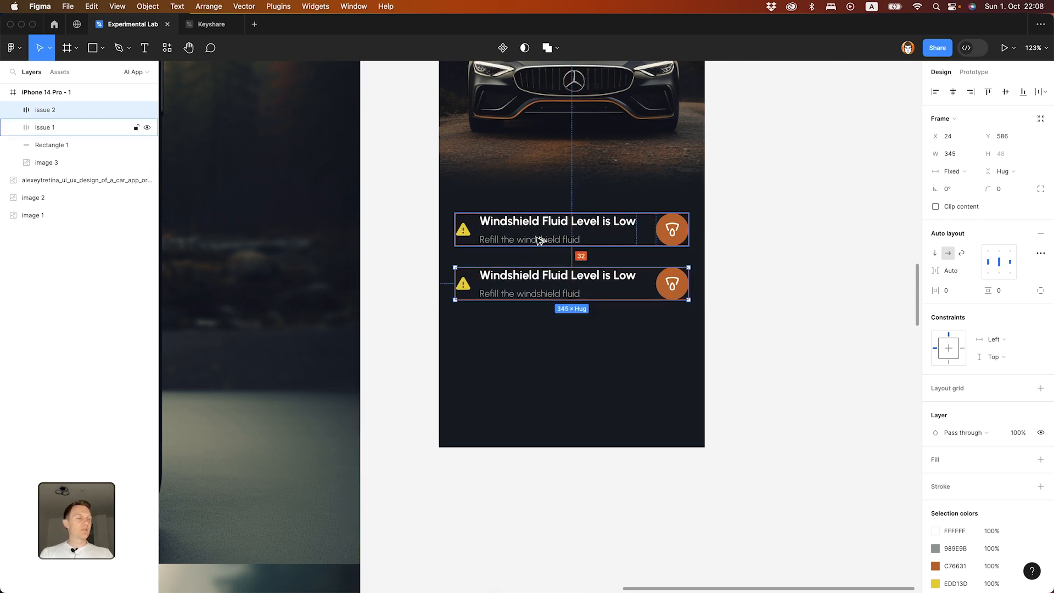
# Step: Change the second row's title to "Door is Open" and its subtitle to "Stop the car and close the door"
pyautogui.scroll(-5, 540, 240)
pyautogui.scroll(3, 270, 365)
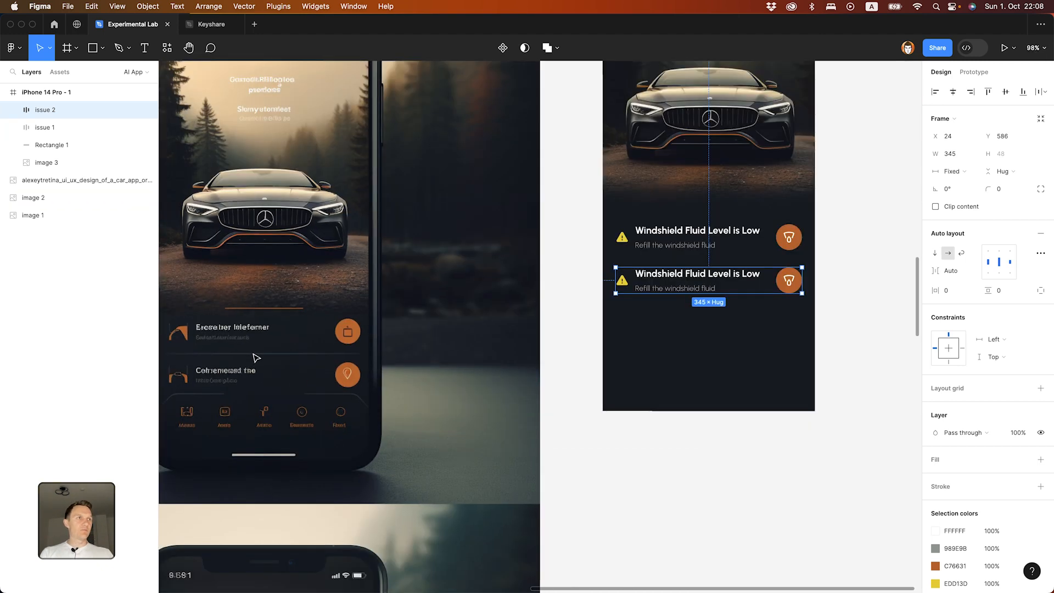
pyautogui.click(551, 423)
pyautogui.scroll(-3, 549, 439)
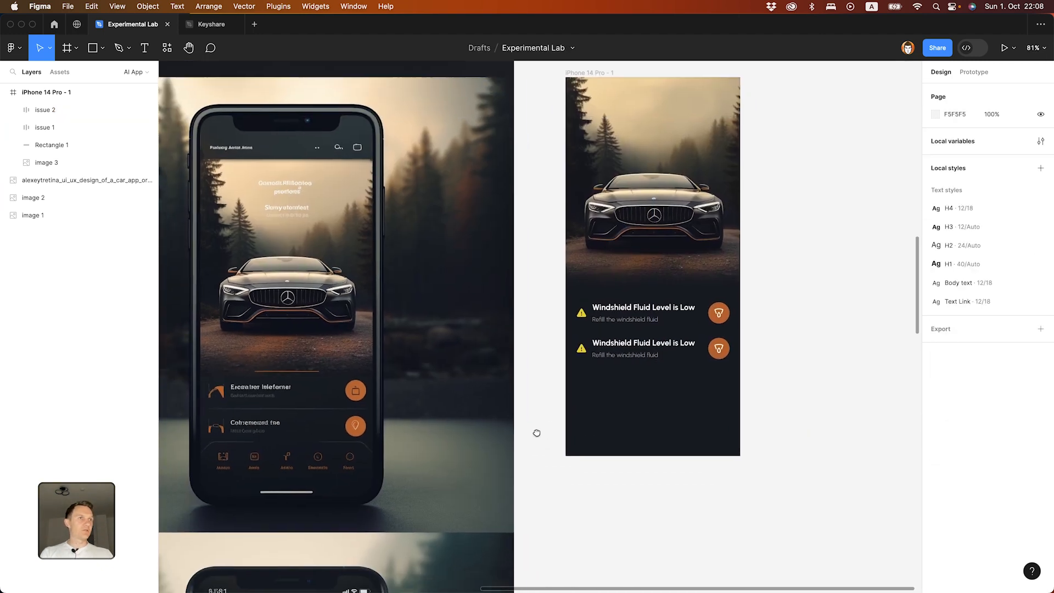
pyautogui.moveTo(536, 432); pyautogui.dragTo(526, 436)
pyautogui.doubleClick(612, 340)
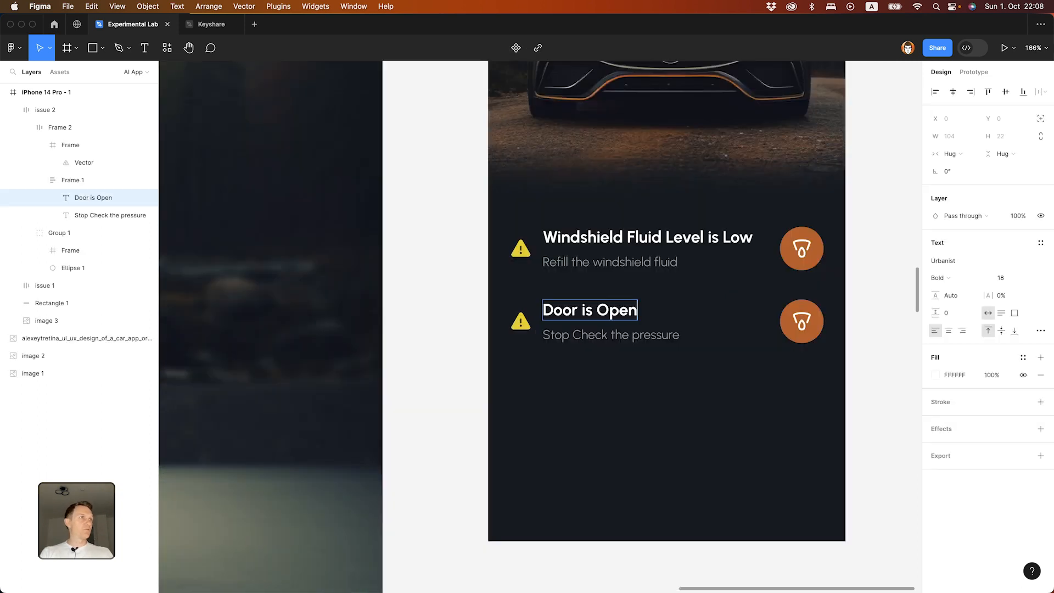
pyautogui.click(568, 331)
pyautogui.press('shift+super+Right')
pyautogui.press('BackSpace')
pyautogui.write('the car and close the fo')
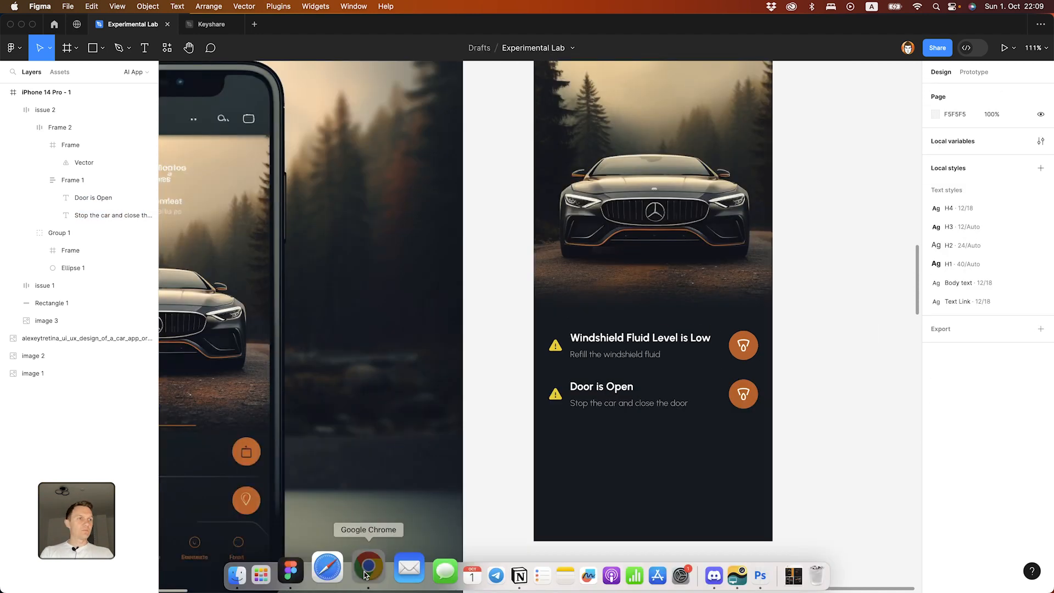
# Step: Switch to Iconbuddy in Chrome, search for "door", and copy the car-door-line icon as SVG for use in Figma
pyautogui.click(351, 570)
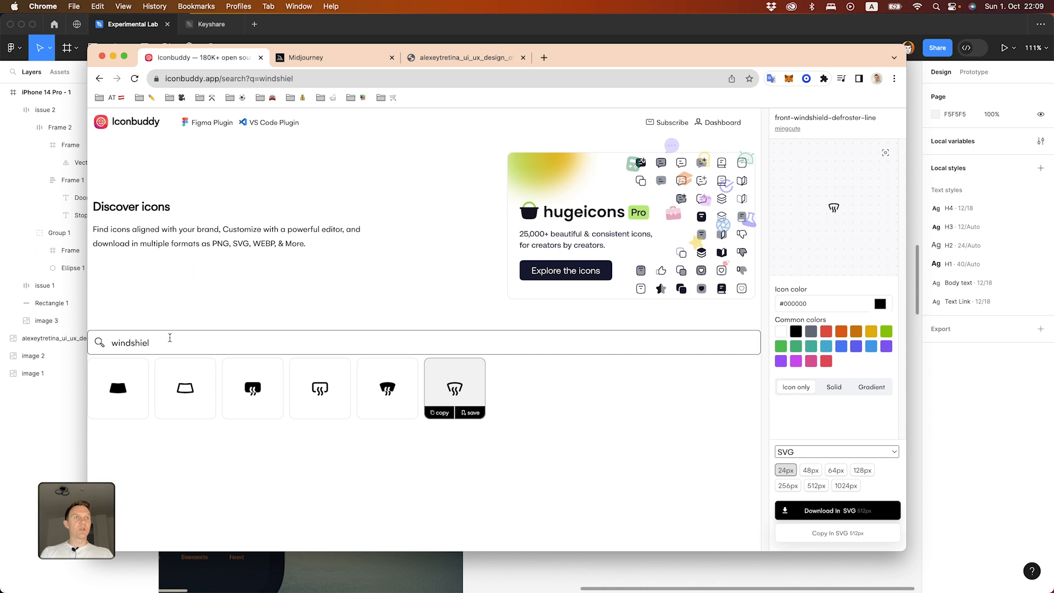
pyautogui.tripleClick(169, 338)
pyautogui.write('door')
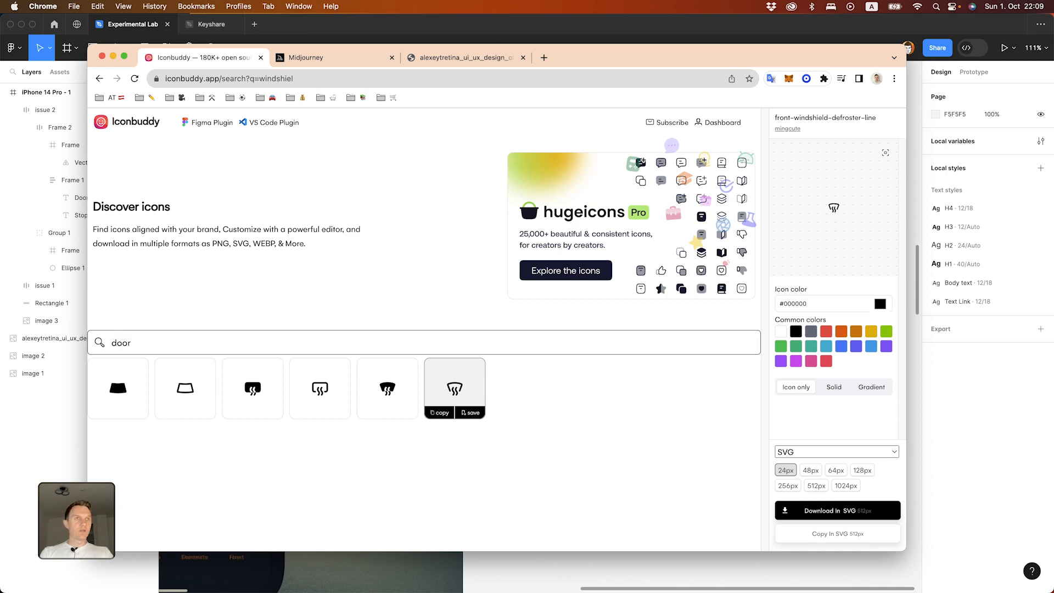
pyautogui.scroll(-5, 382, 379)
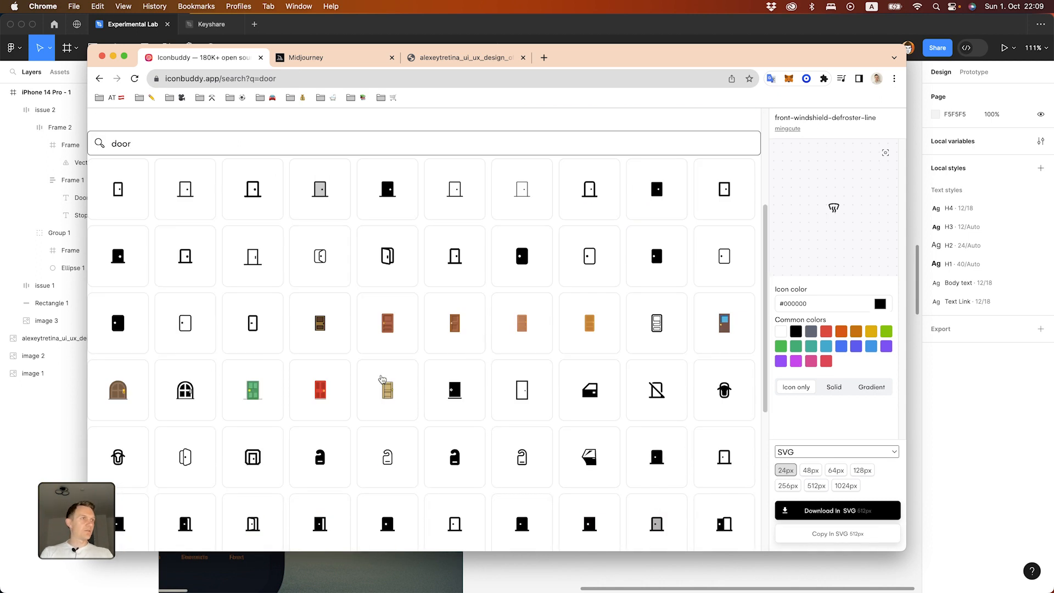
pyautogui.scroll(-2, 382, 378)
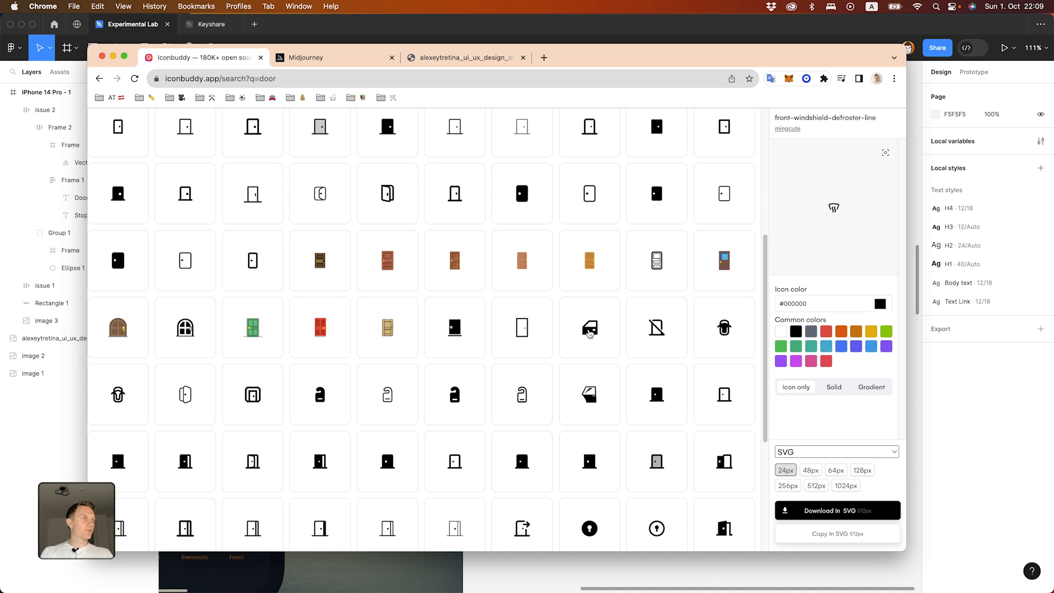
pyautogui.scroll(-3, 604, 329)
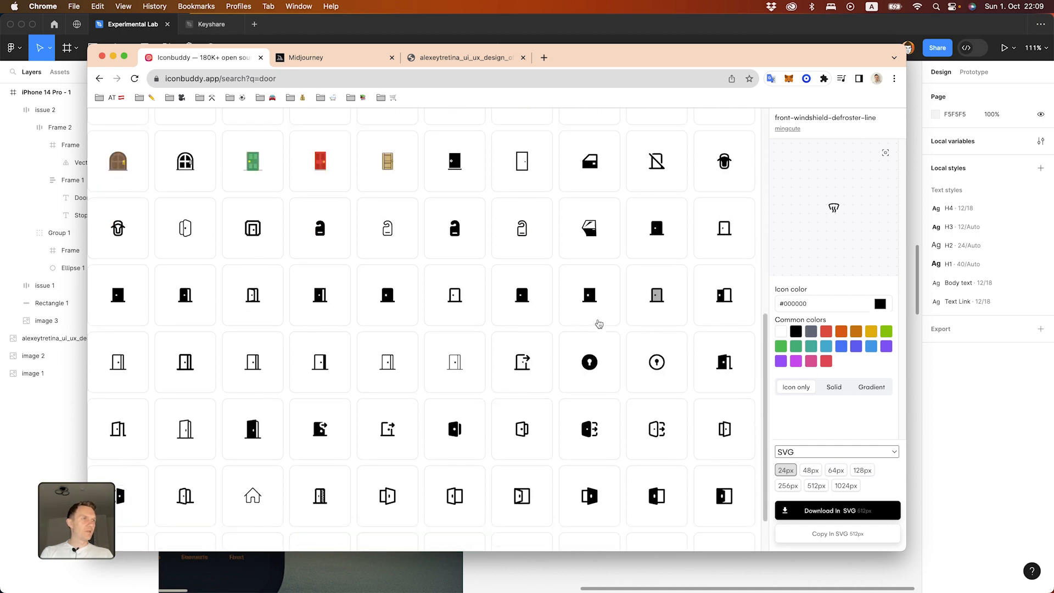
pyautogui.scroll(-1, 599, 324)
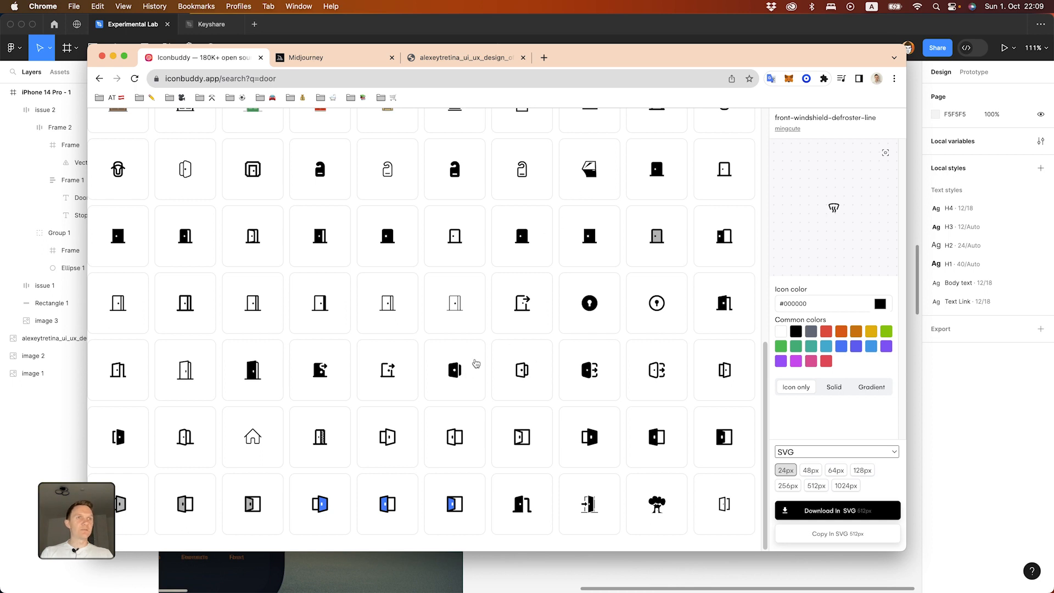
pyautogui.scroll(2, 156, 284)
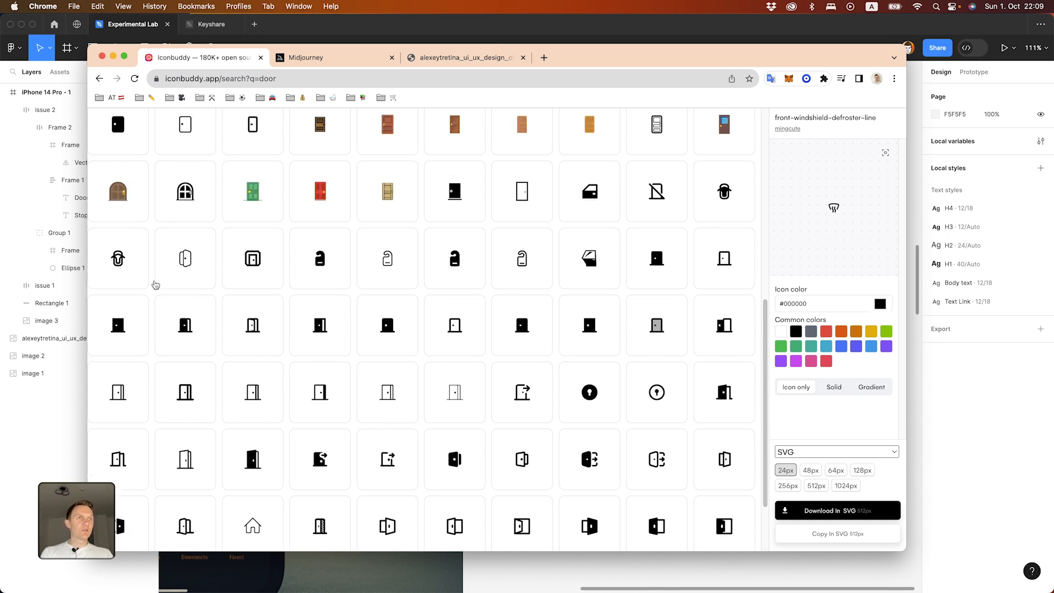
pyautogui.click(124, 264)
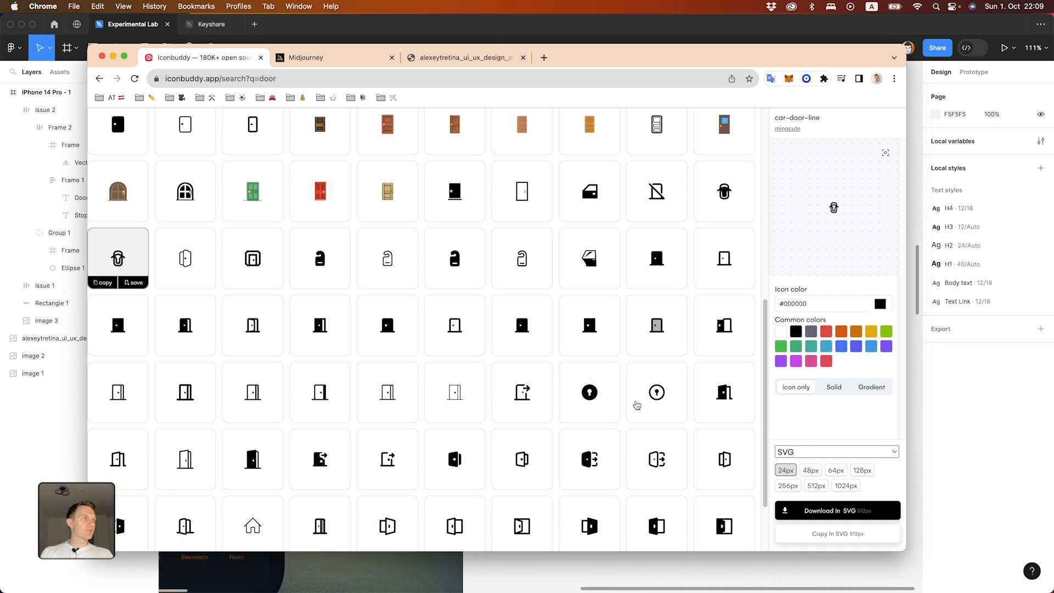
pyautogui.click(848, 536)
pyautogui.click(822, 577)
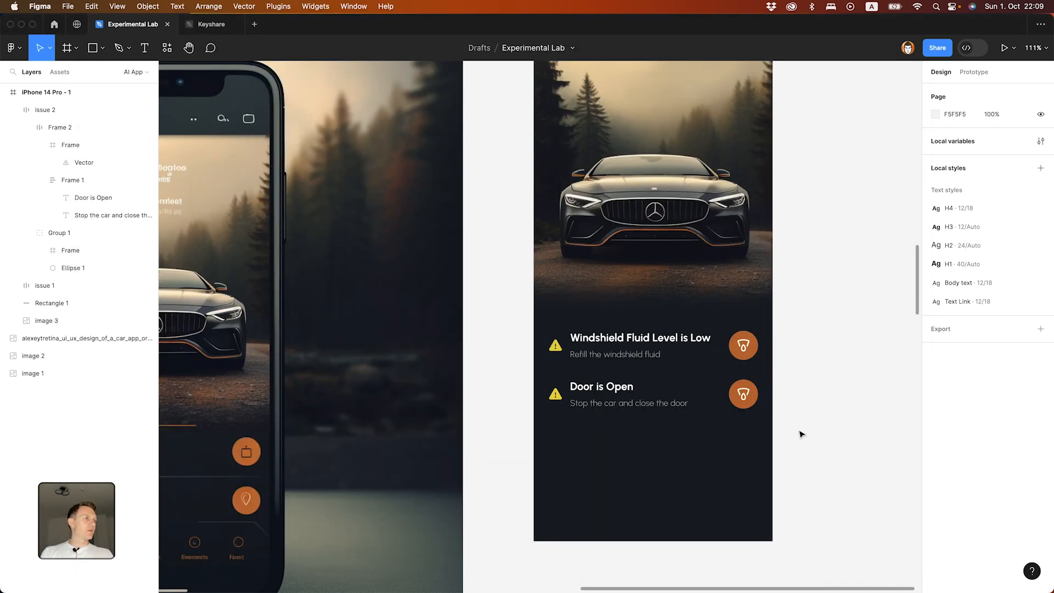
# Step: Paste the car-door icon and use it to replace the icon in the Door is Open row's orange circle
pyautogui.hscroll(5, 800, 434)
pyautogui.scroll(-2, 800, 434)
pyautogui.press('super+v')
pyautogui.scroll(5, 522, 313)
pyautogui.press('BackSpace')
pyautogui.click(455, 305)
pyautogui.click(435, 306)
pyautogui.press('super+shift+r')
# Step: Recolour the car-door icon in the second row to FFFFFF
pyautogui.click(955, 474)
pyautogui.write('ffffff')
pyautogui.press('Return')
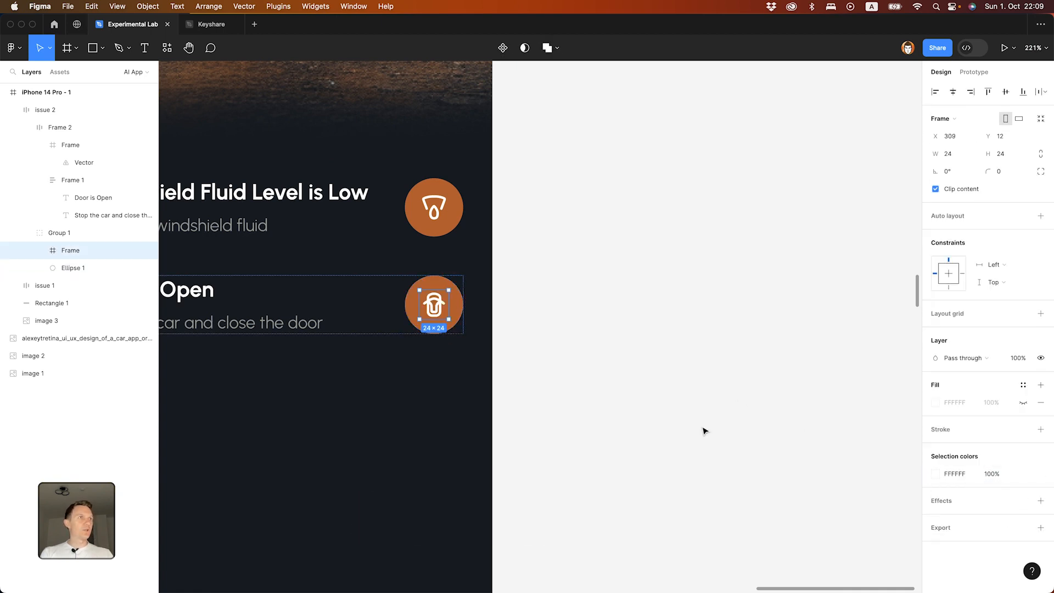
# Step: Enlarge the car-door vector from its centre to 20 × 22 inside the orange circle
pyautogui.scroll(10, 439, 318)
pyautogui.keyDown('super'); pyautogui.click(466, 305); pyautogui.keyUp('super')
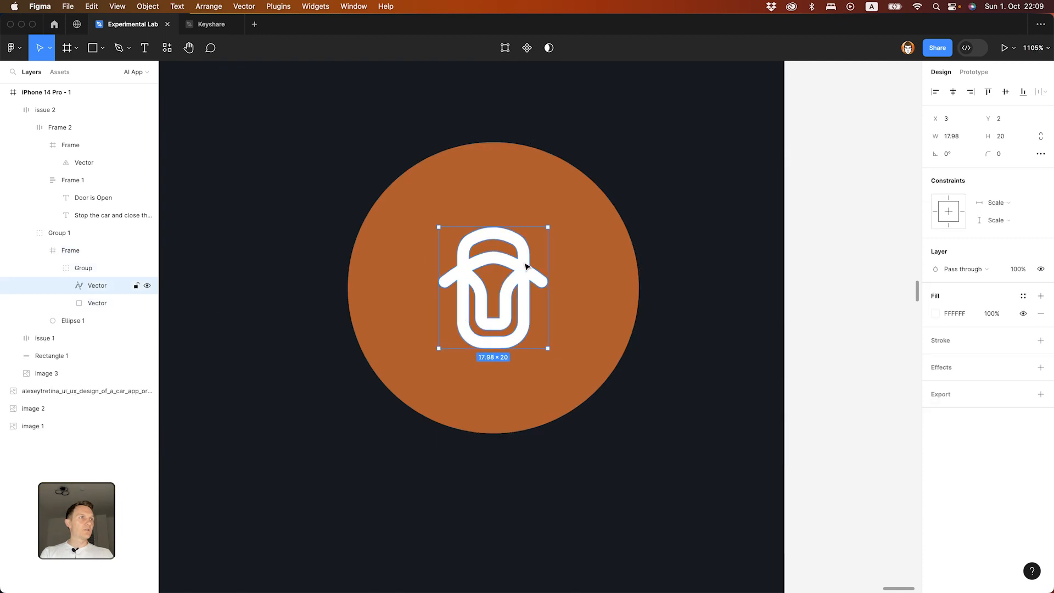
pyautogui.click(548, 224)
pyautogui.scroll(-10, 548, 223)
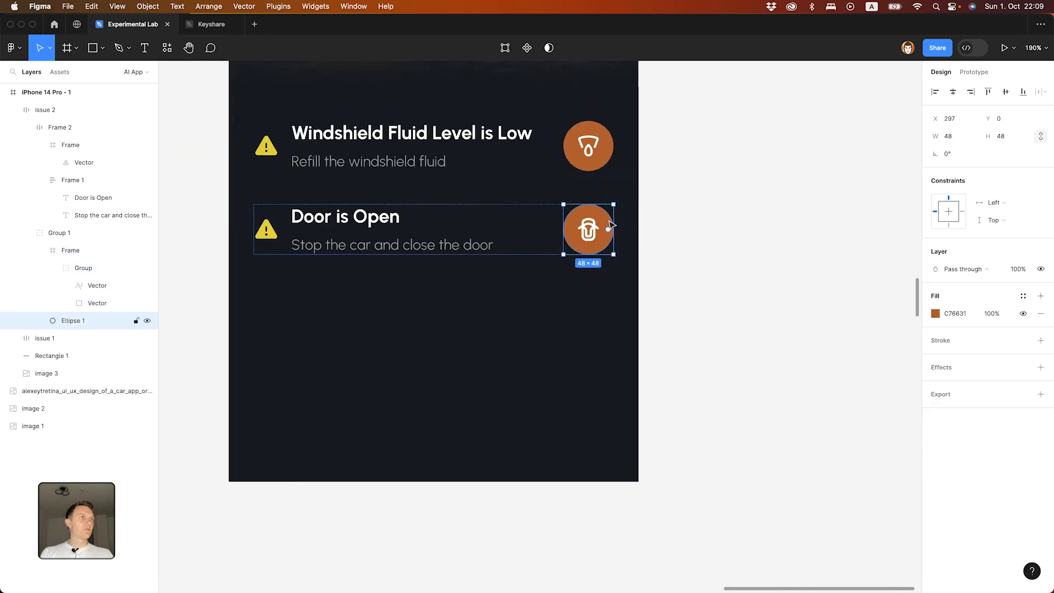
pyautogui.press('Escape')
pyautogui.scroll(-3, 722, 272)
pyautogui.scroll(6, 675, 294)
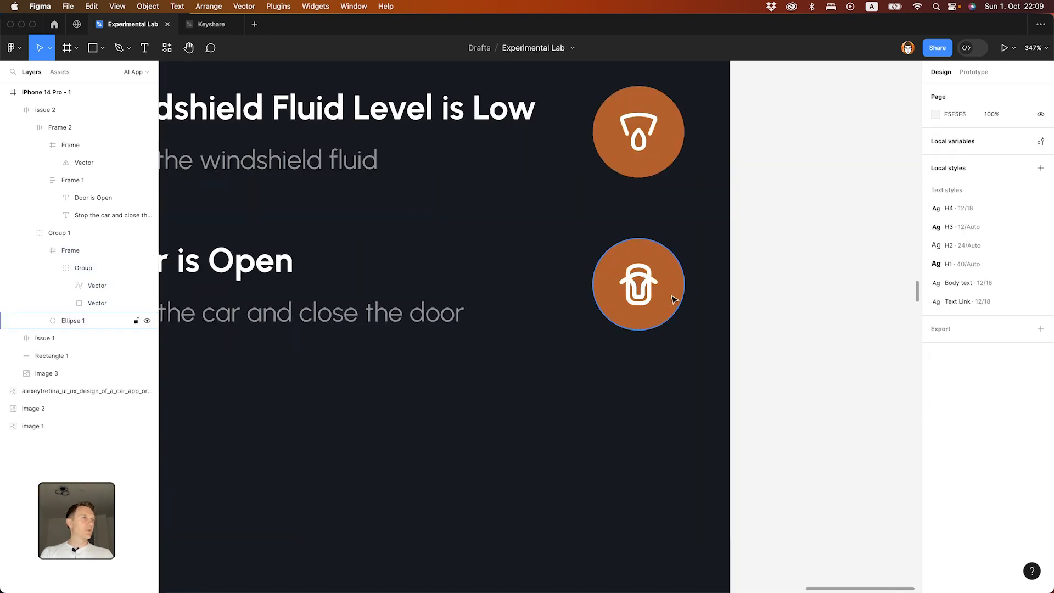
# Step: Edit the car-door vector and move the bottom points of its inner U shape up 2 px
pyautogui.scroll(10, 673, 299)
pyautogui.keyDown('super'); pyautogui.click(666, 308); pyautogui.keyUp('super')
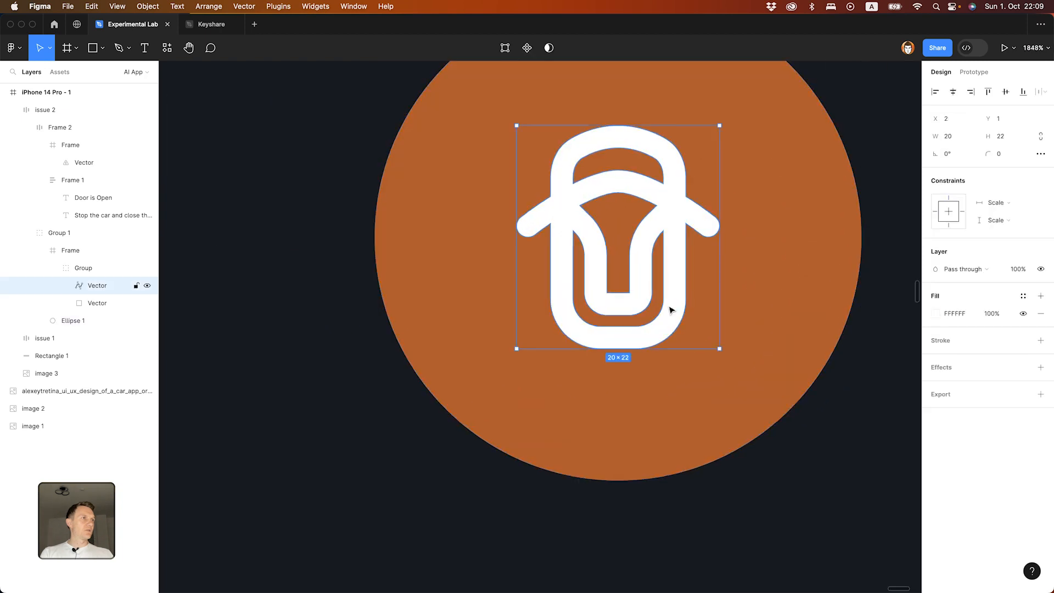
pyautogui.doubleClick(671, 310)
pyautogui.moveTo(578, 278); pyautogui.dragTo(653, 317)
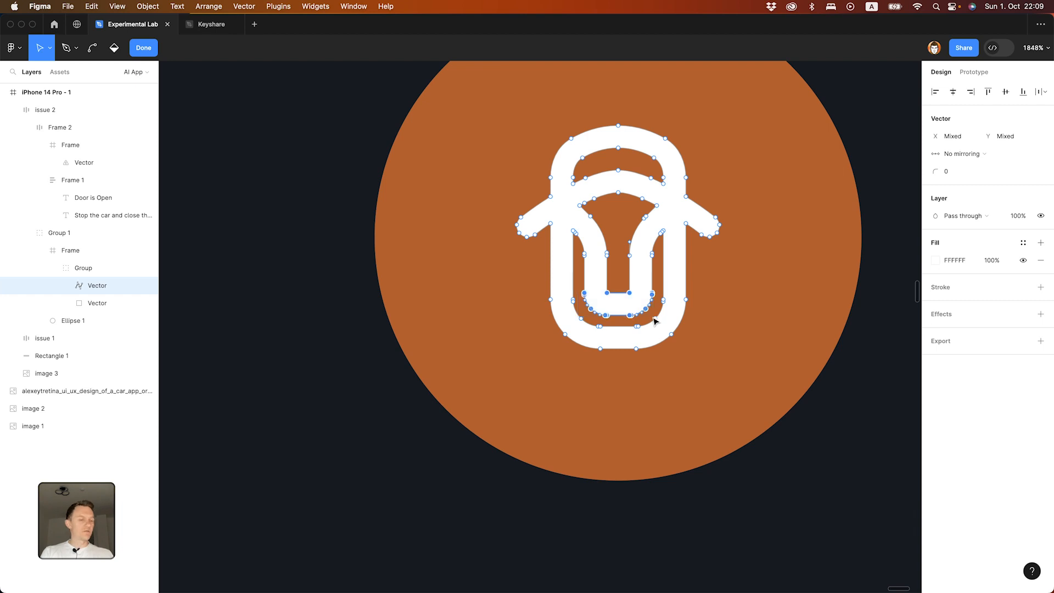
pyautogui.press('Up')
pyautogui.press('Up')
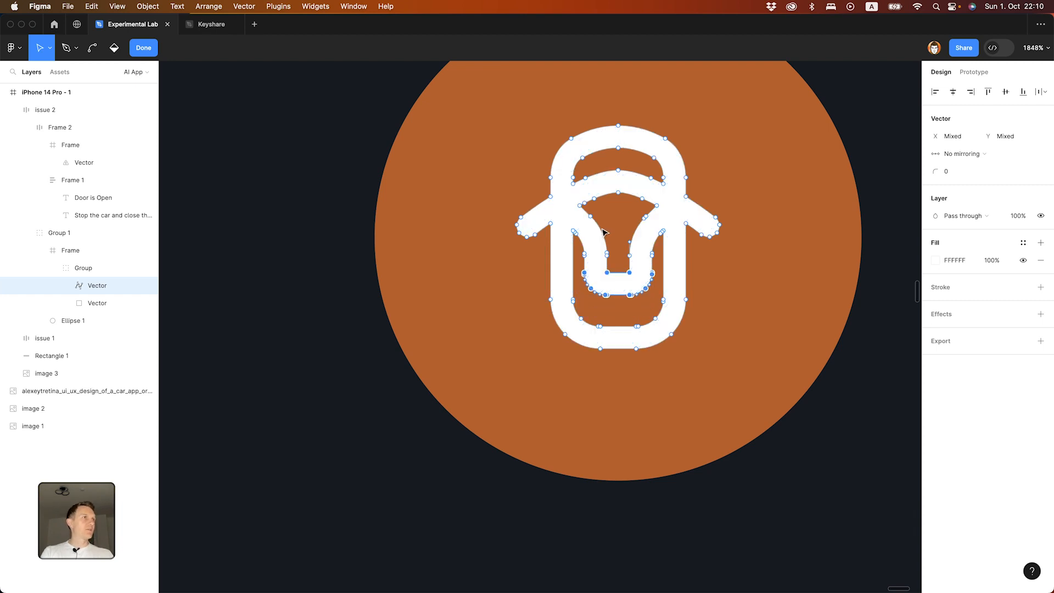
# Step: Widen the car-door vector by moving its left-half points 1 px left and its right-half points 1 px right
pyautogui.moveTo(501, 101); pyautogui.dragTo(614, 383)
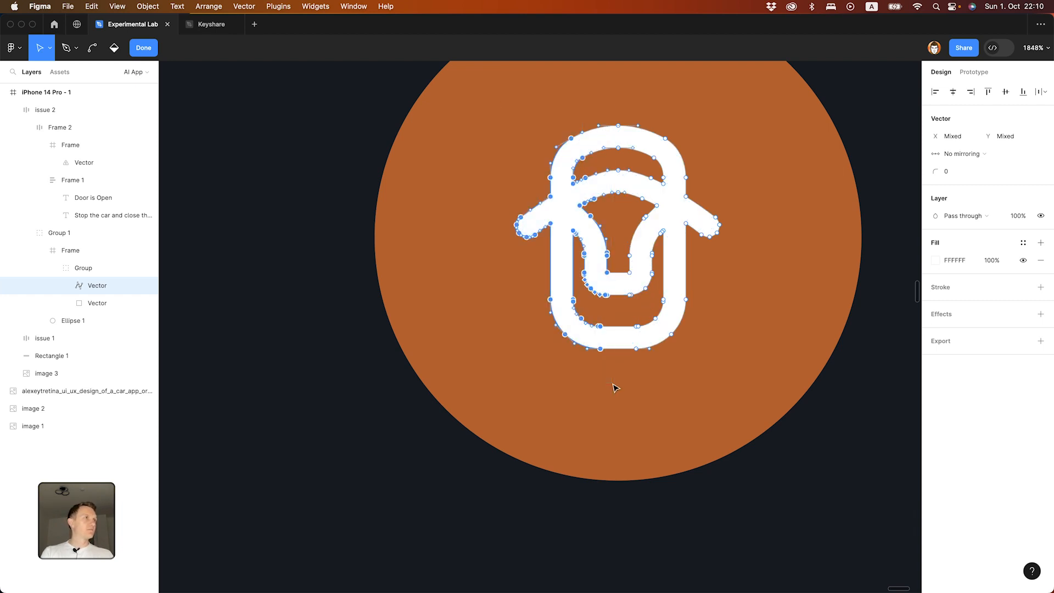
pyautogui.press('Left')
pyautogui.moveTo(725, 92); pyautogui.dragTo(633, 367)
pyautogui.moveTo(631, 109); pyautogui.dragTo(753, 376)
pyautogui.press('Right')
pyautogui.press('Escape')
pyautogui.click(839, 337)
pyautogui.scroll(-15, 840, 336)
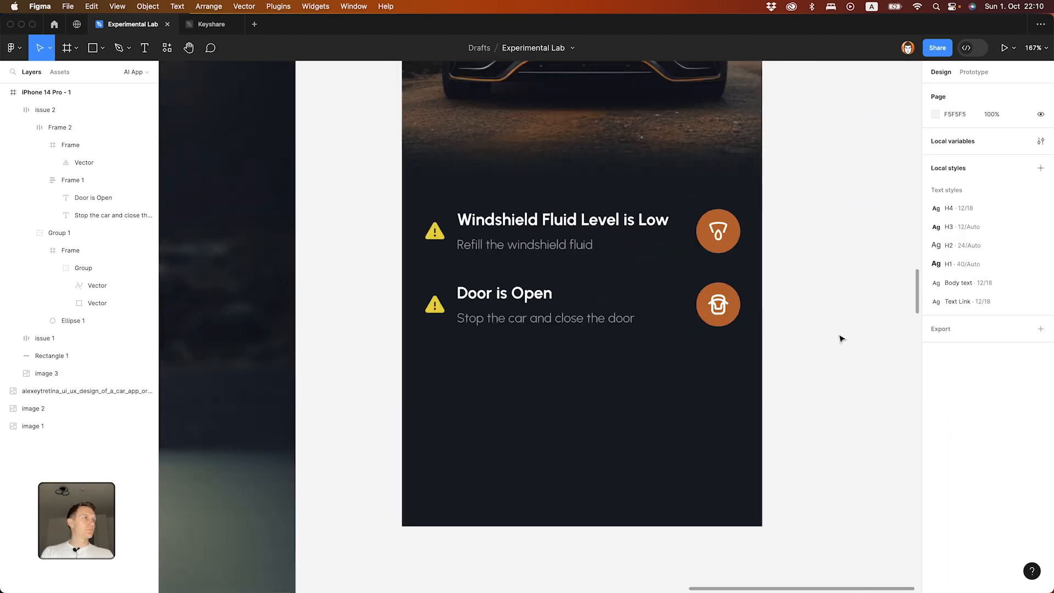
# Step: Wrap the issue 1 and issue 2 rows together in a vertical auto layout frame
pyautogui.scroll(-2, 713, 334)
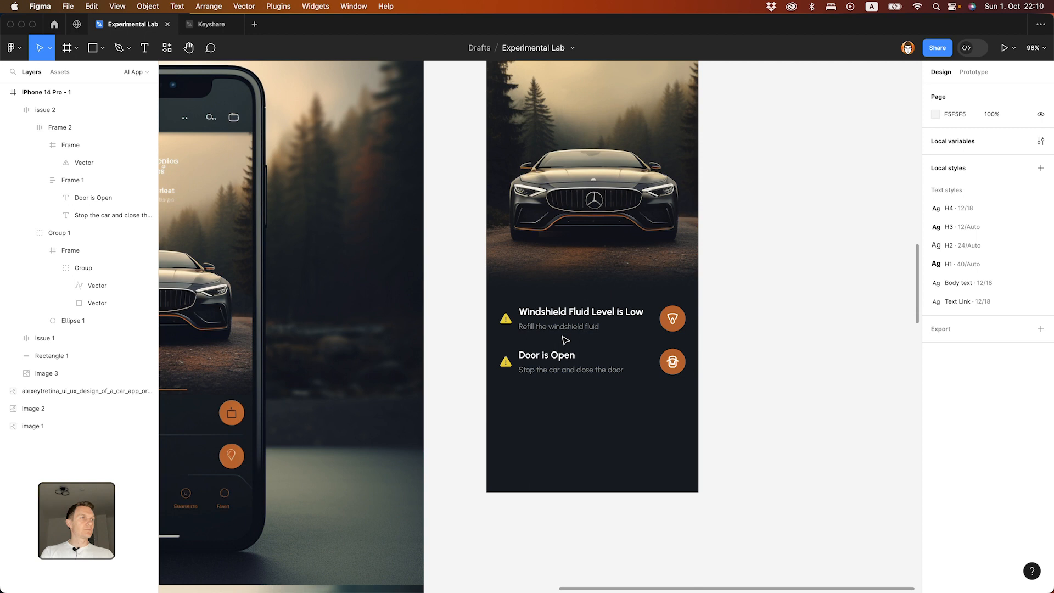
pyautogui.hscroll(-8, 594, 325)
pyautogui.scroll(-3, 595, 325)
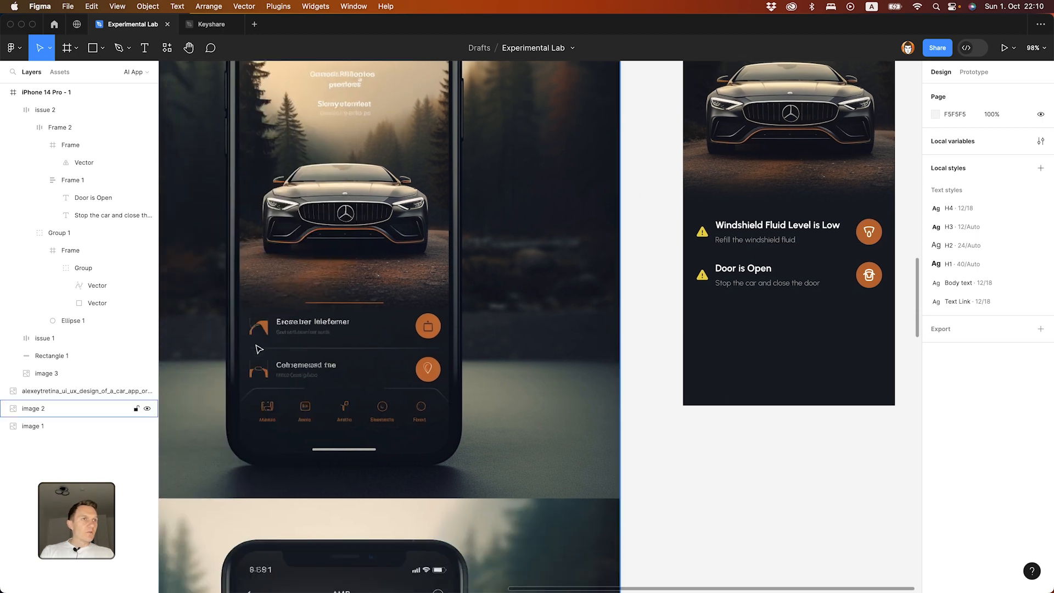
pyautogui.hscroll(9, 776, 390)
pyautogui.click(555, 254)
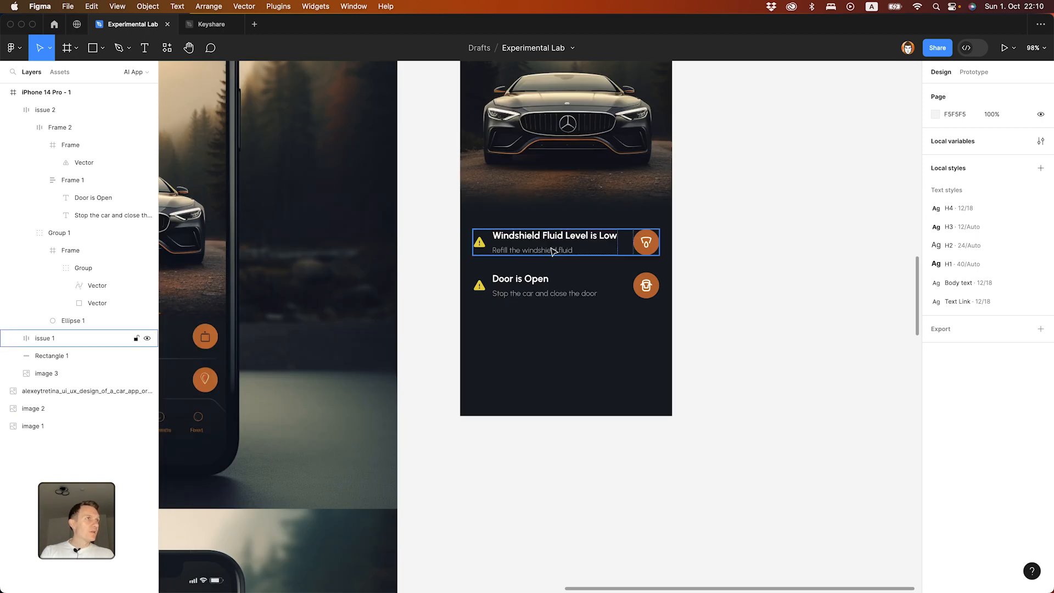
pyautogui.click(13, 110)
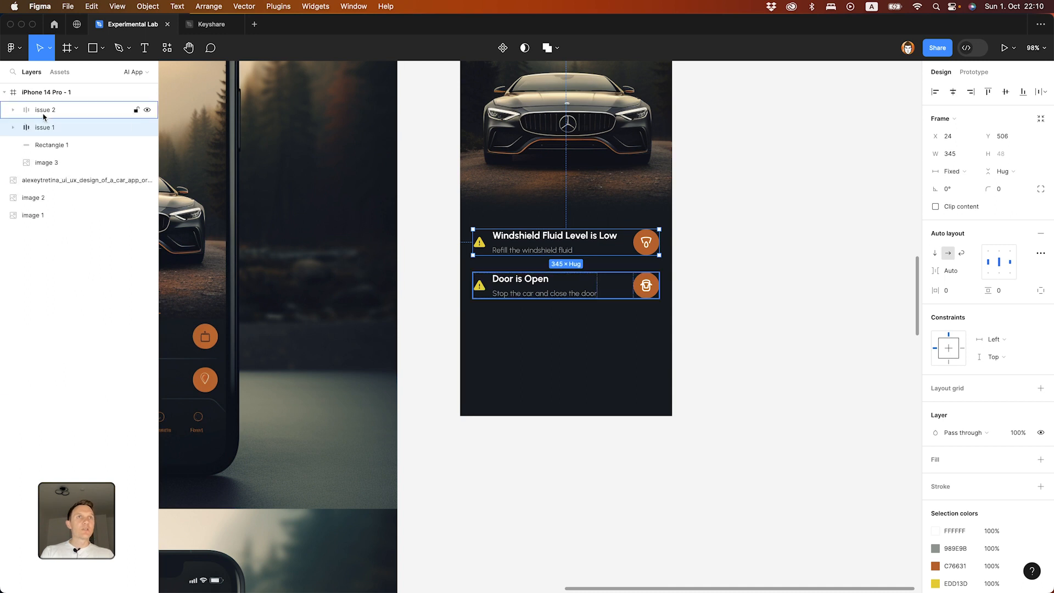
pyautogui.keyDown('shift'); pyautogui.click(44, 113); pyautogui.keyUp('shift')
pyautogui.hotkey('shift', 'a')
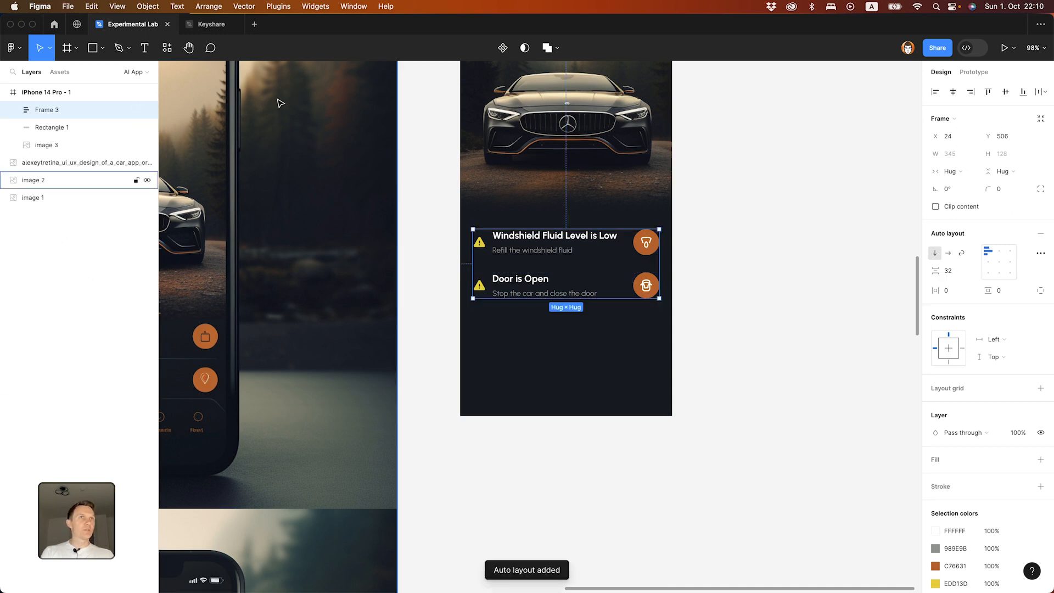
# Step: Set the vertical gap between the two warning rows in the auto layout frame to 24
pyautogui.click(952, 272)
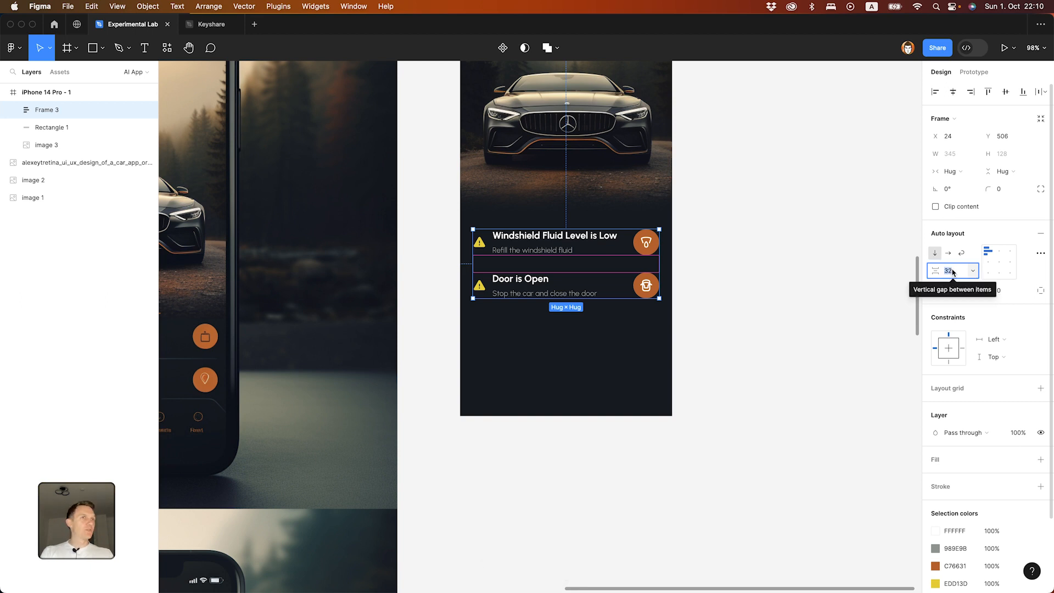
pyautogui.write('24')
pyautogui.press('Return')
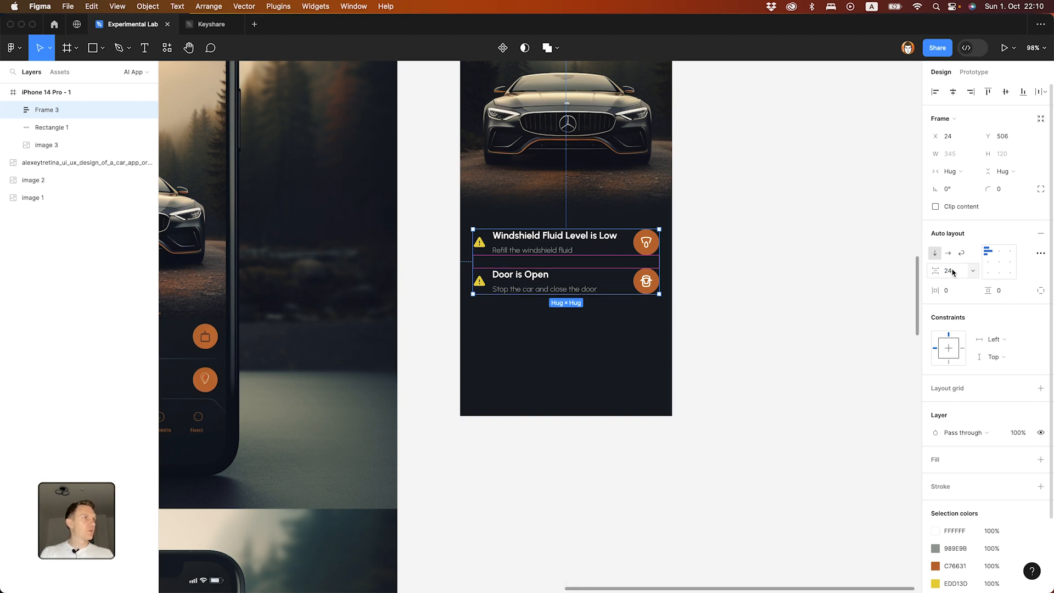
# Step: Draw a horizontal divider line 344 px long between the issue 1 and issue 2 rows
pyautogui.scroll(5, 564, 270)
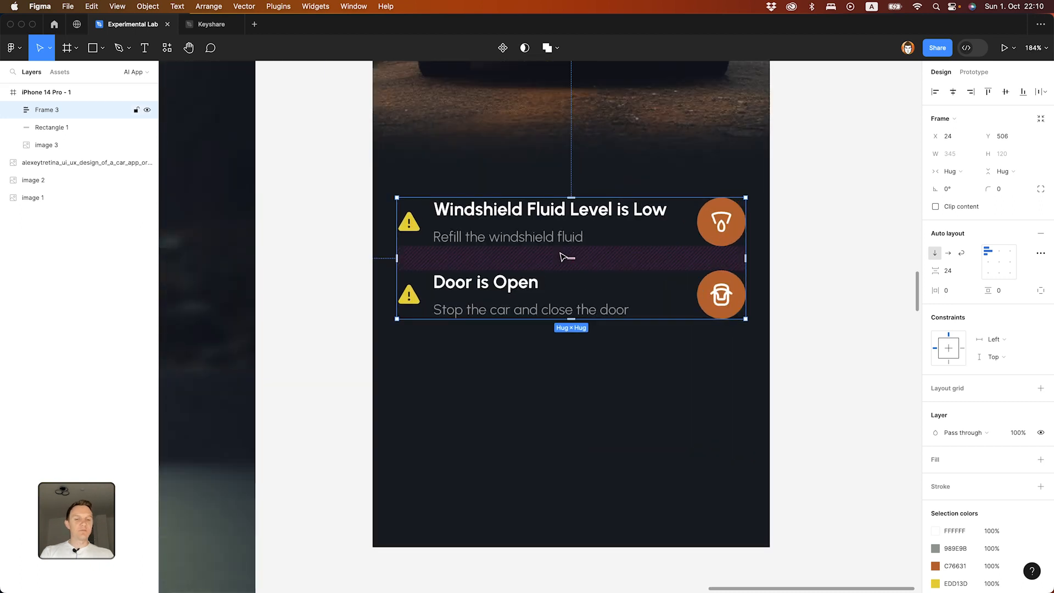
pyautogui.press('l')
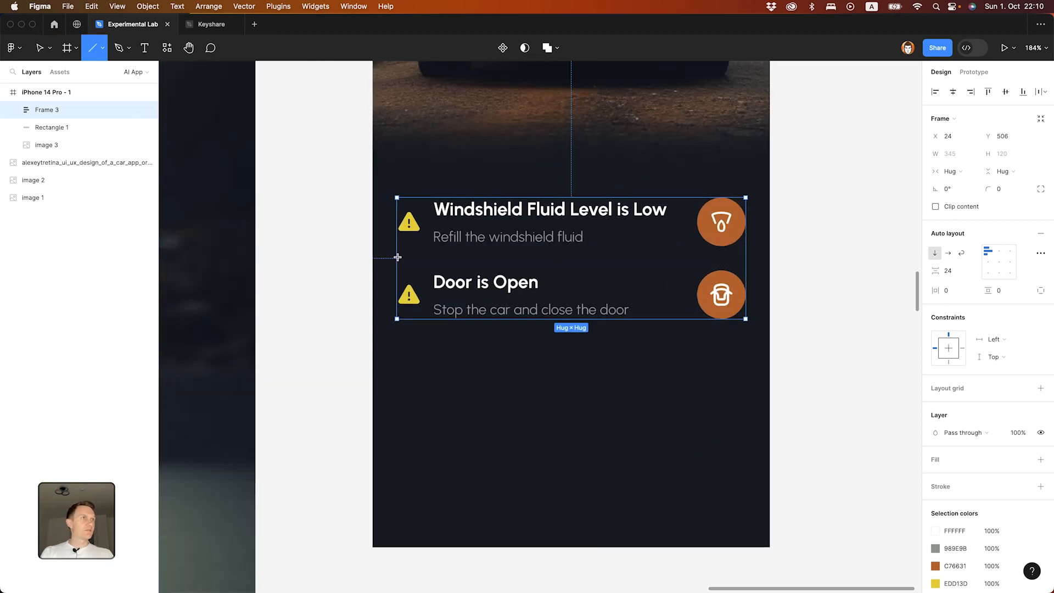
pyautogui.moveTo(424, 259); pyautogui.dragTo(745, 266)
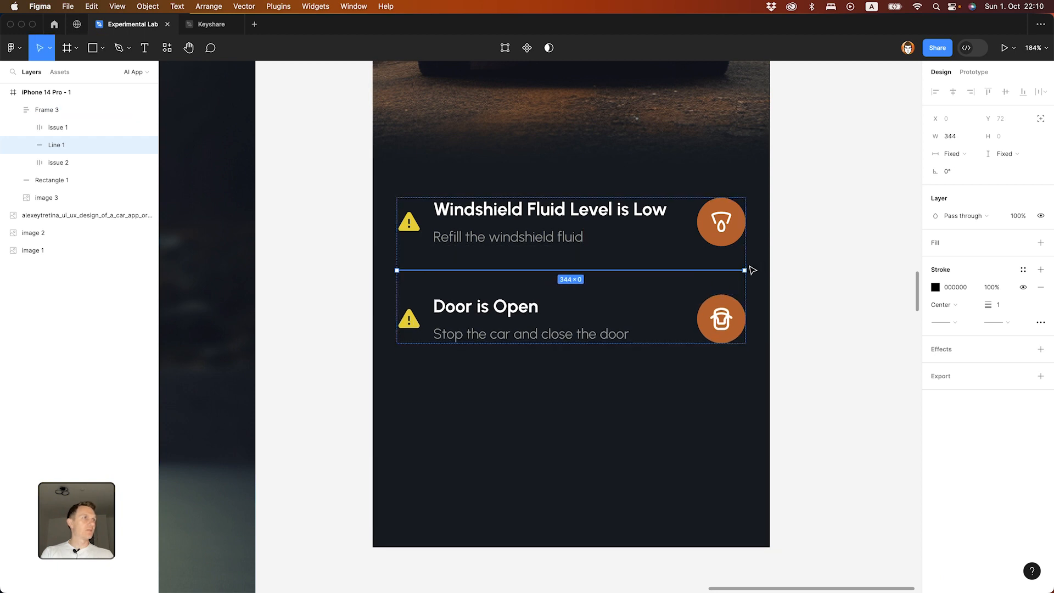
pyautogui.click(845, 291)
# Step: Recolour the divider line's stroke to 334048 by sampling the divider in the concept image
pyautogui.click(706, 270)
pyautogui.scroll(-5, 730, 324)
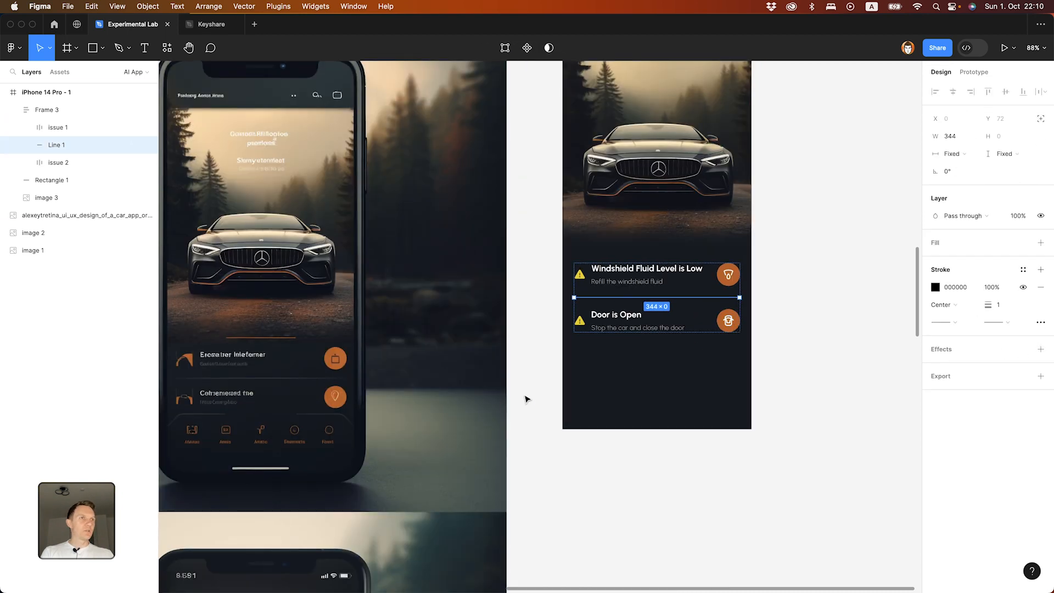
pyautogui.scroll(8, 247, 387)
pyautogui.scroll(6, 251, 385)
pyautogui.press('i')
pyautogui.click(315, 342)
pyautogui.scroll(-10, 315, 342)
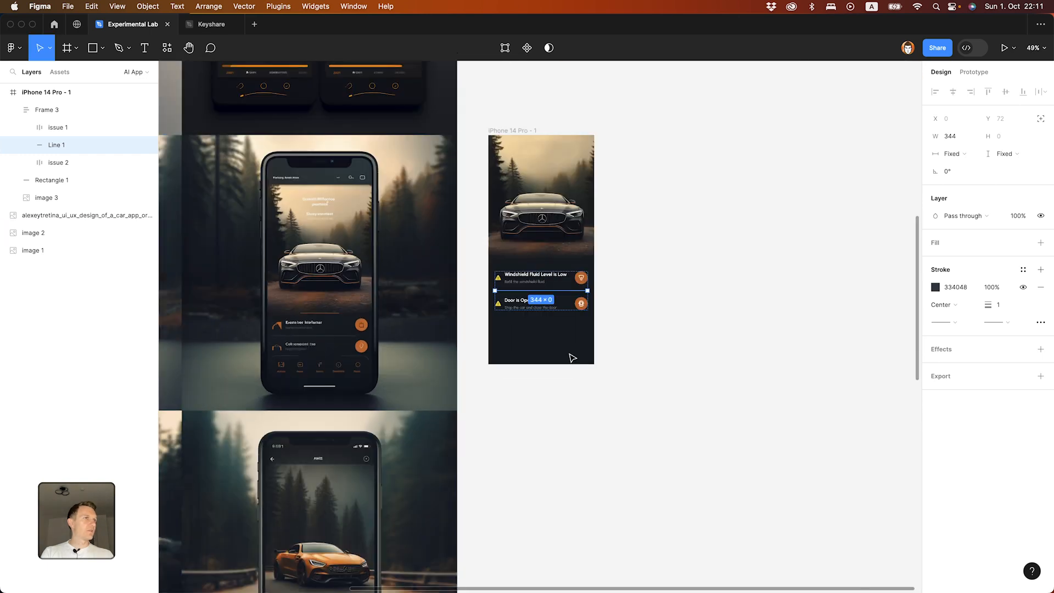
pyautogui.click(736, 277)
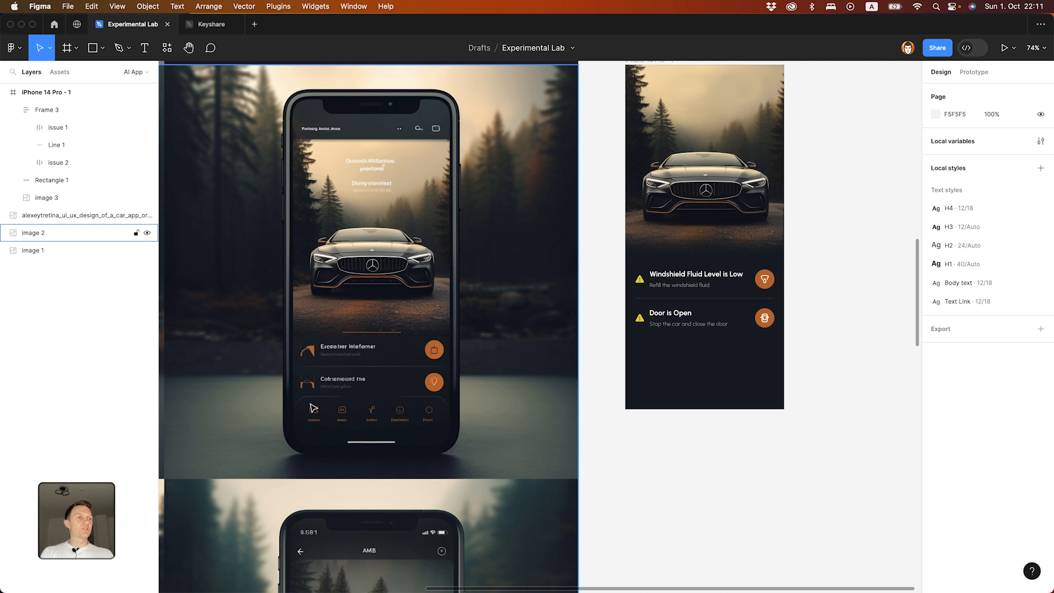
# Step: Trace the left half of the concept's bottom bar outline with the Pen tool, about 197 × 27 px, with a rounded sloping corner
pyautogui.scroll(7, 414, 330)
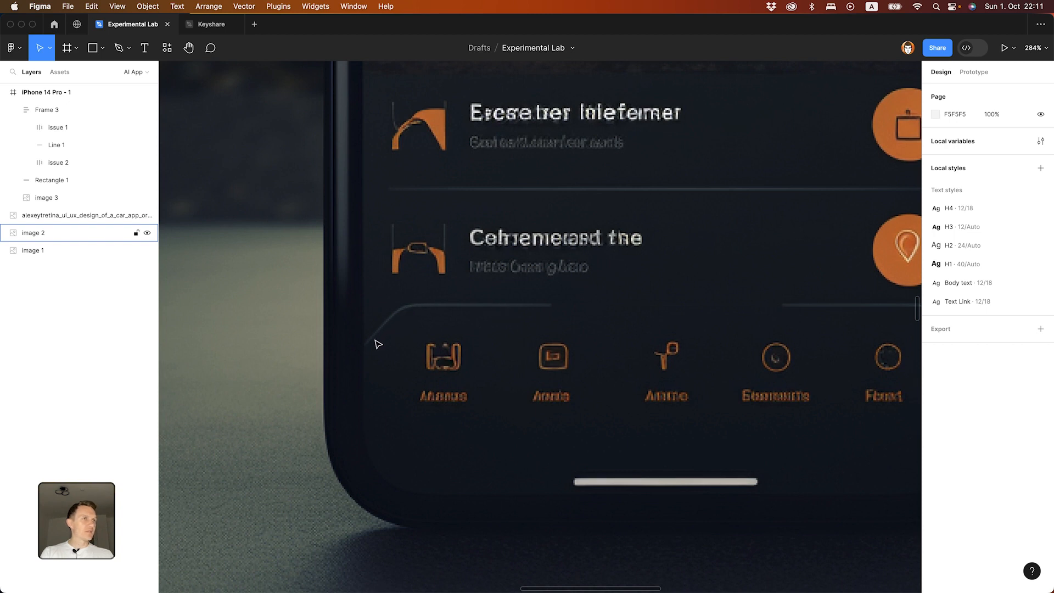
pyautogui.press('p')
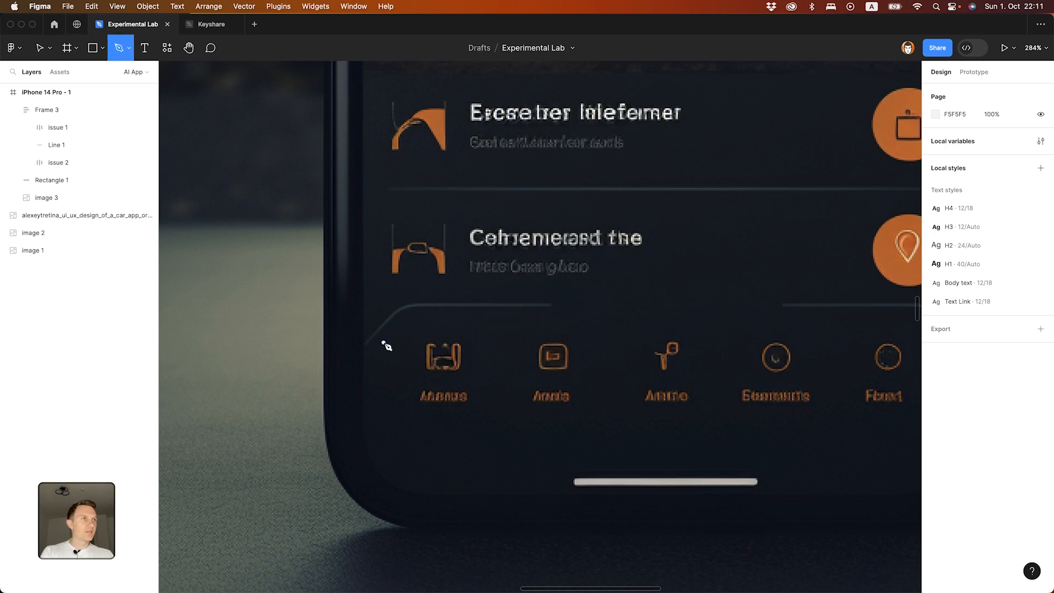
pyautogui.click(363, 347)
pyautogui.moveTo(390, 317); pyautogui.dragTo(441, 306)
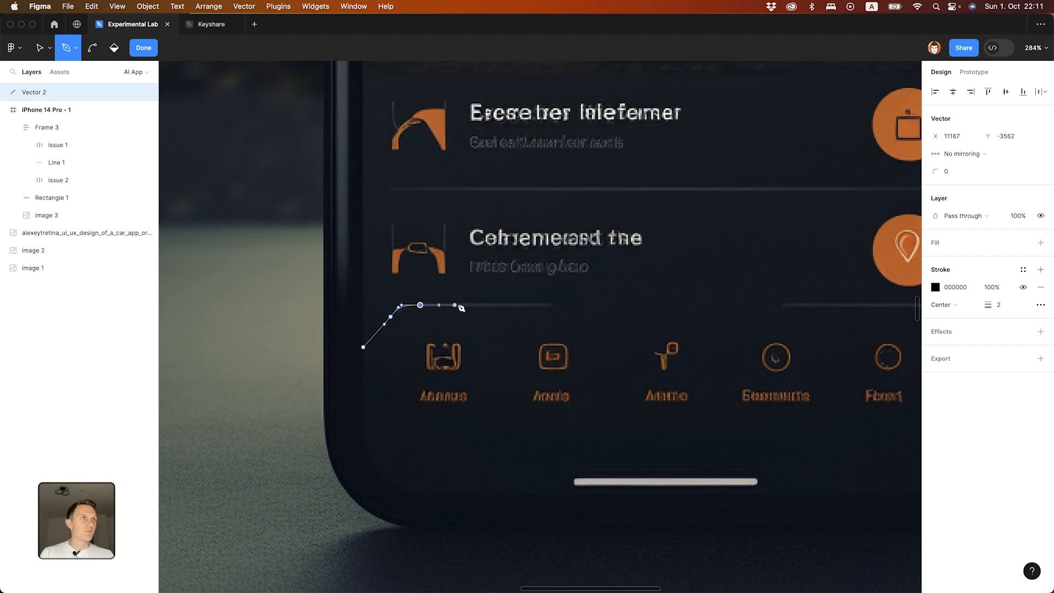
pyautogui.press('p')
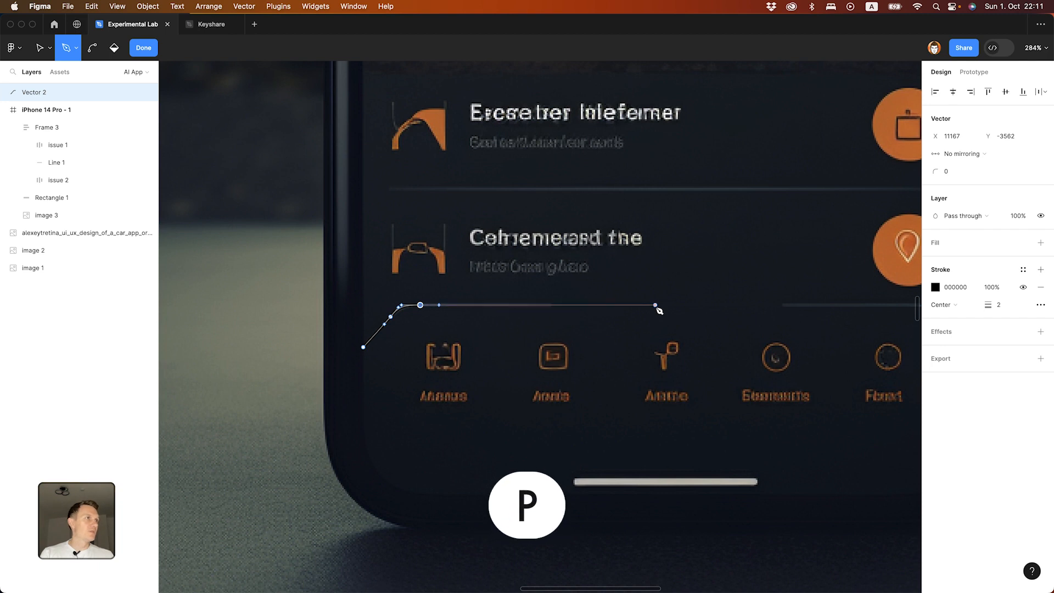
pyautogui.click(669, 305)
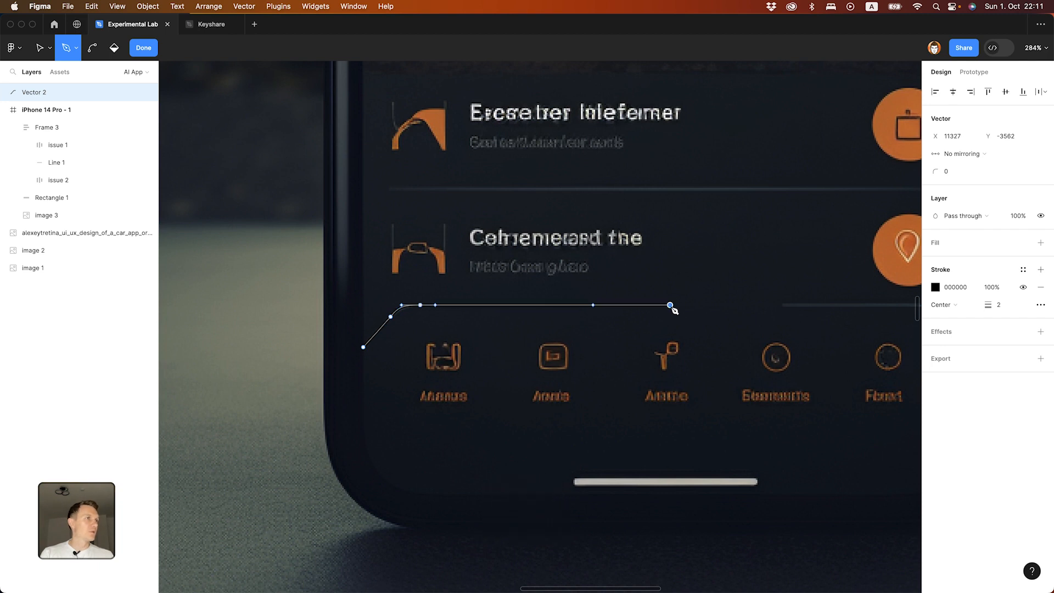
pyautogui.press('Escape')
# Step: Move the traced outline off the concept image onto the empty canvas below the iPhone 14 Pro frame
pyautogui.scroll(-5, 468, 292)
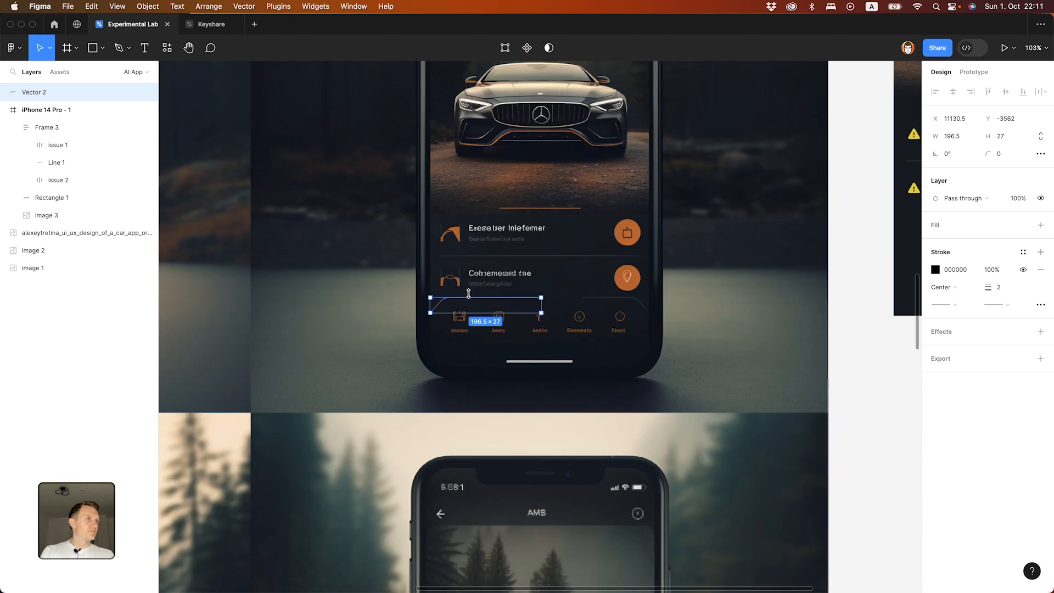
pyautogui.press('Delete')
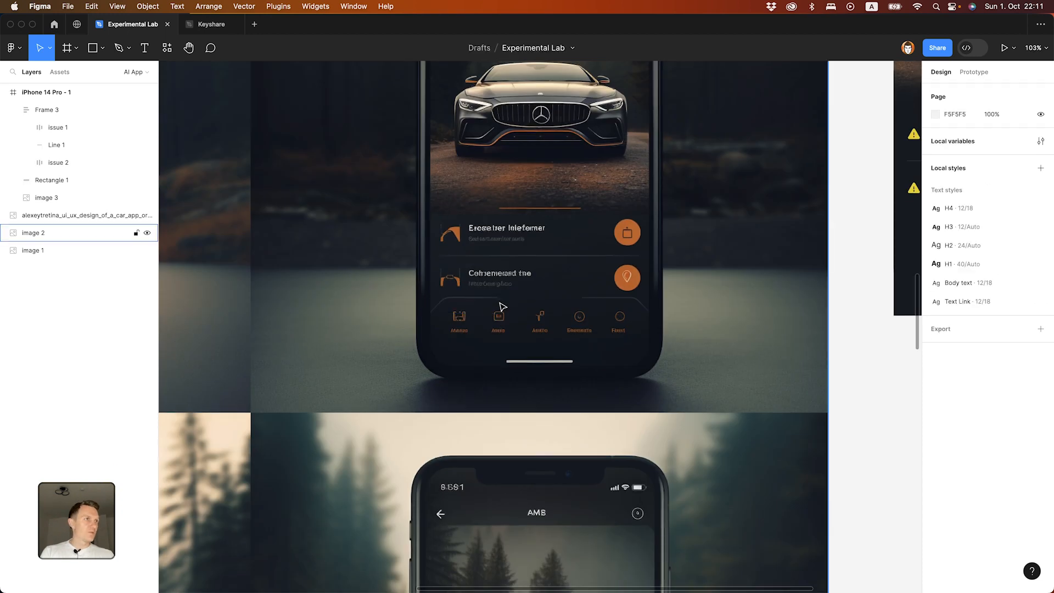
pyautogui.scroll(-3, 521, 323)
pyautogui.scroll(6, 708, 350)
pyautogui.scroll(3, 708, 350)
pyautogui.press('super+z')
pyautogui.press('Escape')
pyautogui.click(568, 313)
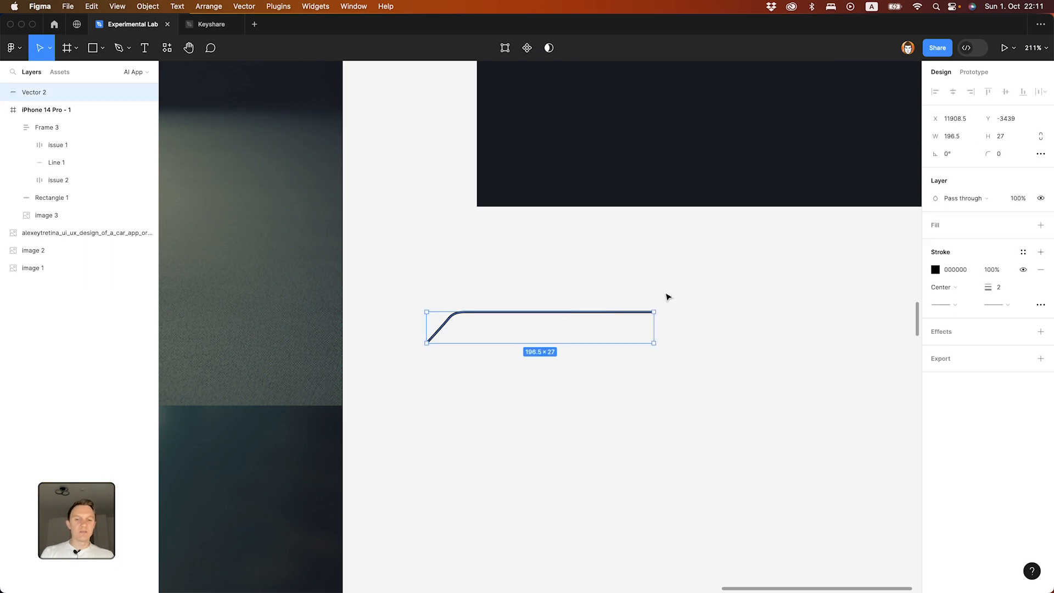
# Step: Duplicate the half outline, mirror the copy horizontally and place it at the original's straight end with a 1 px overlap
pyautogui.press('super+d')
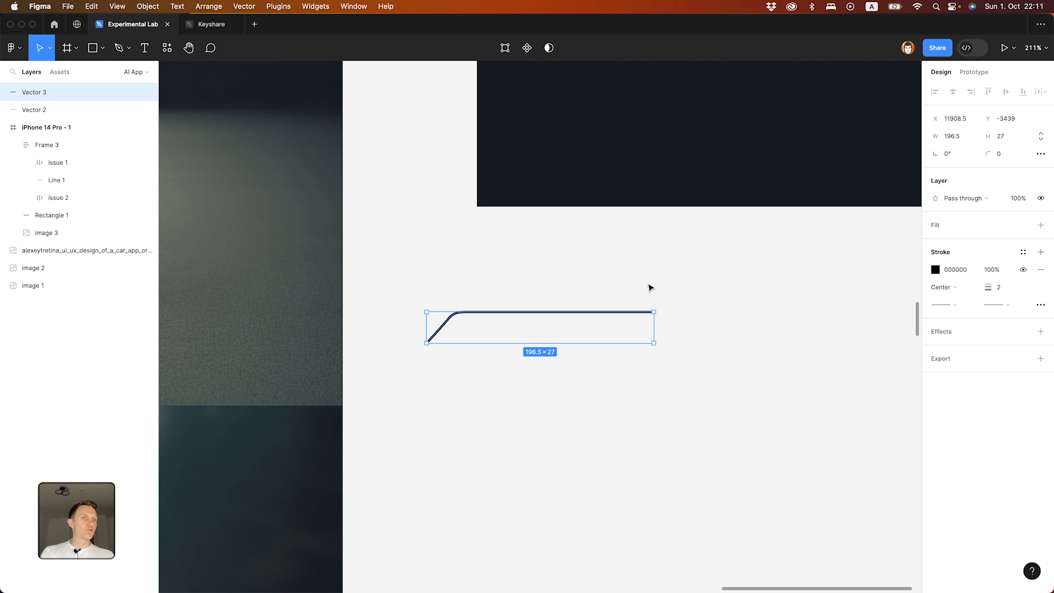
pyautogui.hotkey('shift', 'h')
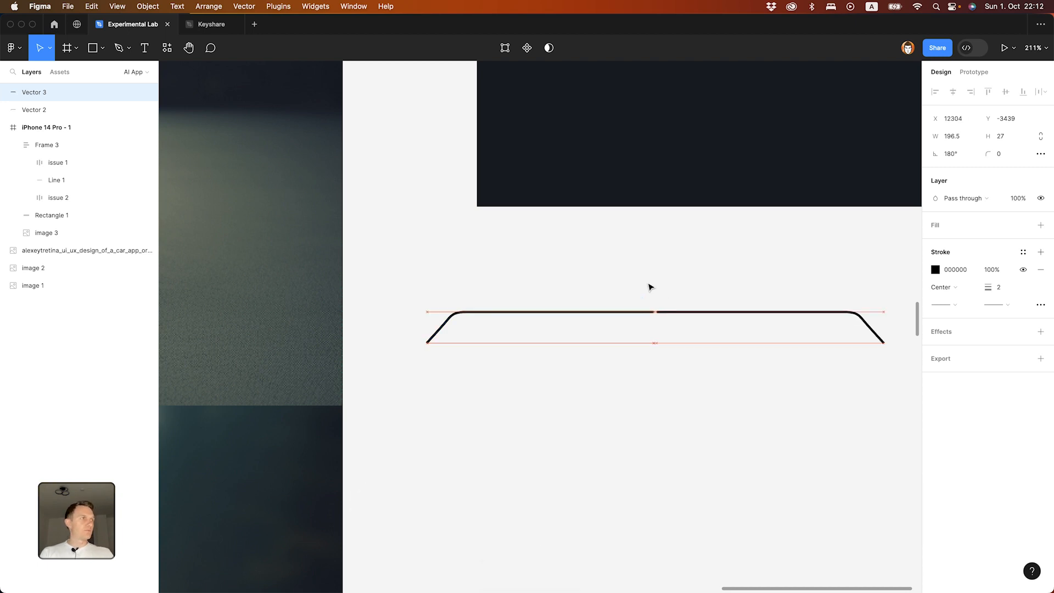
pyautogui.press('Left')
# Step: Unite the two outline halves into a single shape
pyautogui.click(627, 268)
pyautogui.moveTo(611, 283); pyautogui.dragTo(712, 404)
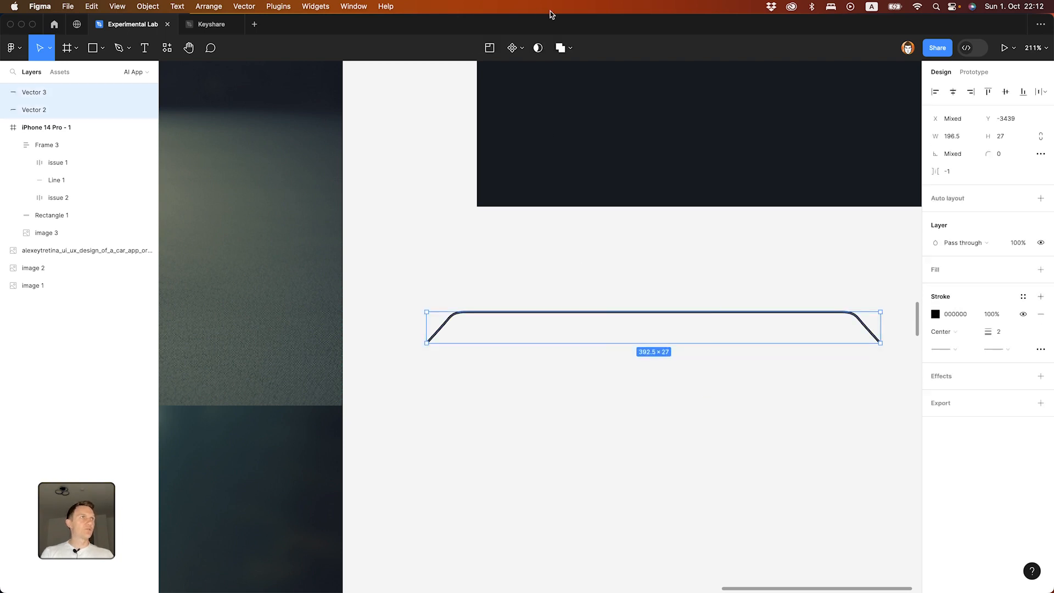
pyautogui.click(560, 48)
# Step: Recolour the united outline to 334048 by sampling the divider line and place it across the lower part of the iPhone 14 Pro frame
pyautogui.scroll(-5, 475, 255)
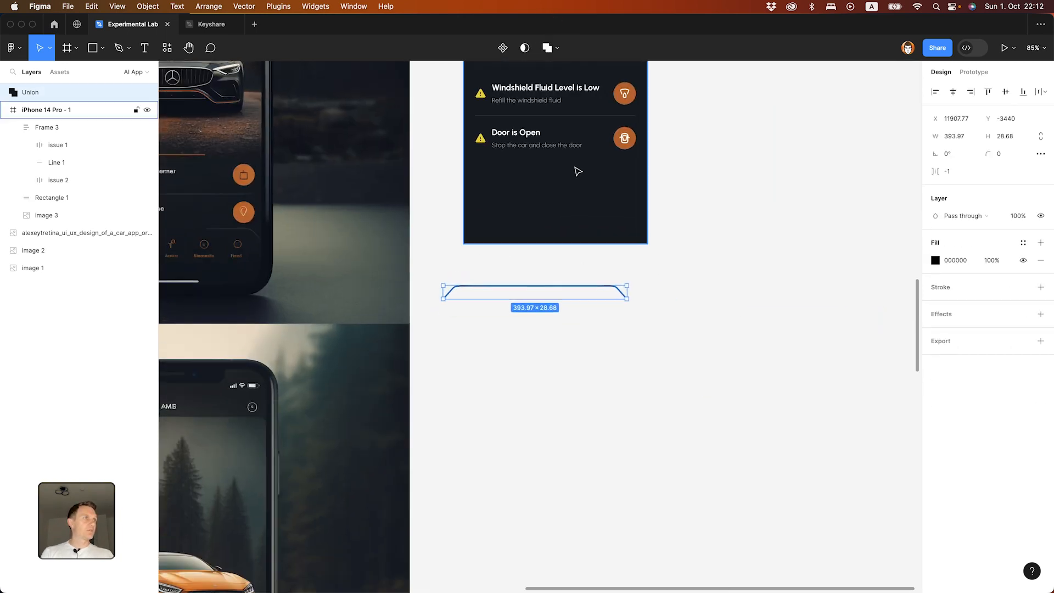
pyautogui.scroll(10, 543, 125)
pyautogui.scroll(-10, 545, 131)
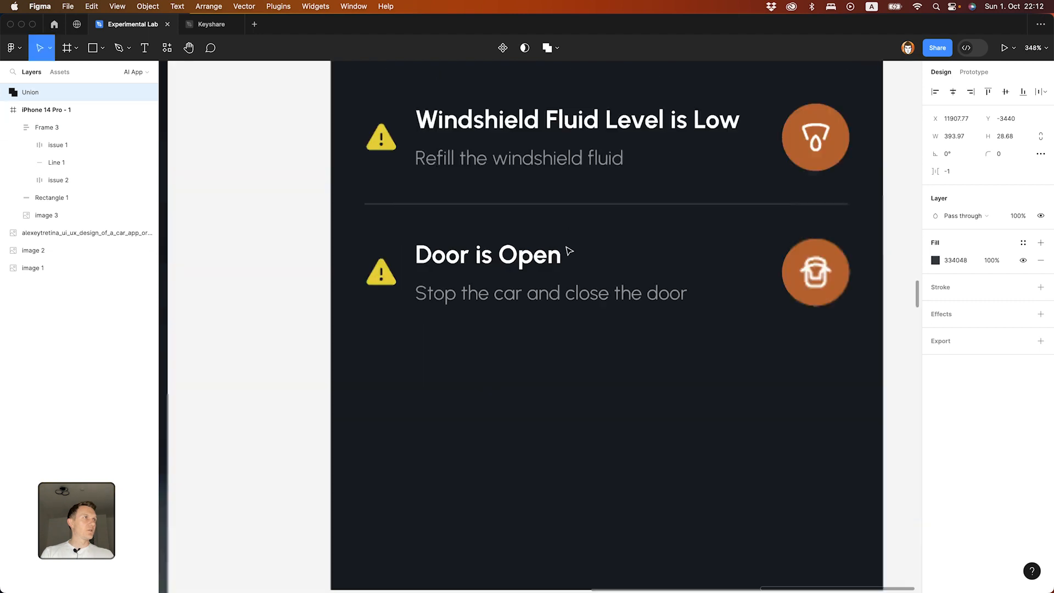
pyautogui.moveTo(548, 421); pyautogui.dragTo(587, 224)
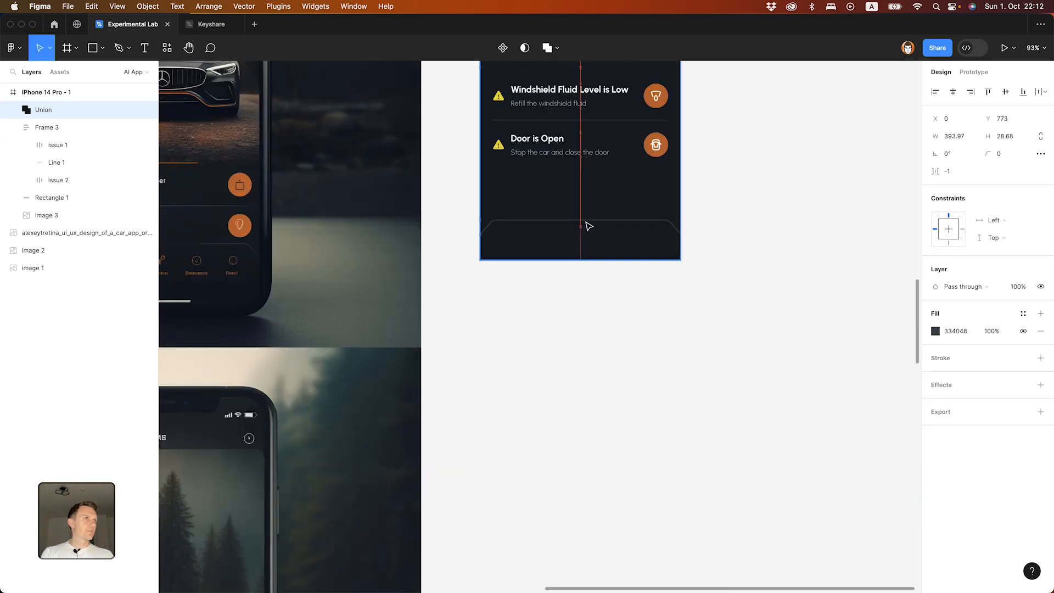
pyautogui.click(593, 295)
# Step: Draw a 393 × 120 rectangle spanning the full width of the phone frame at its bottom edge
pyautogui.scroll(5, 584, 262)
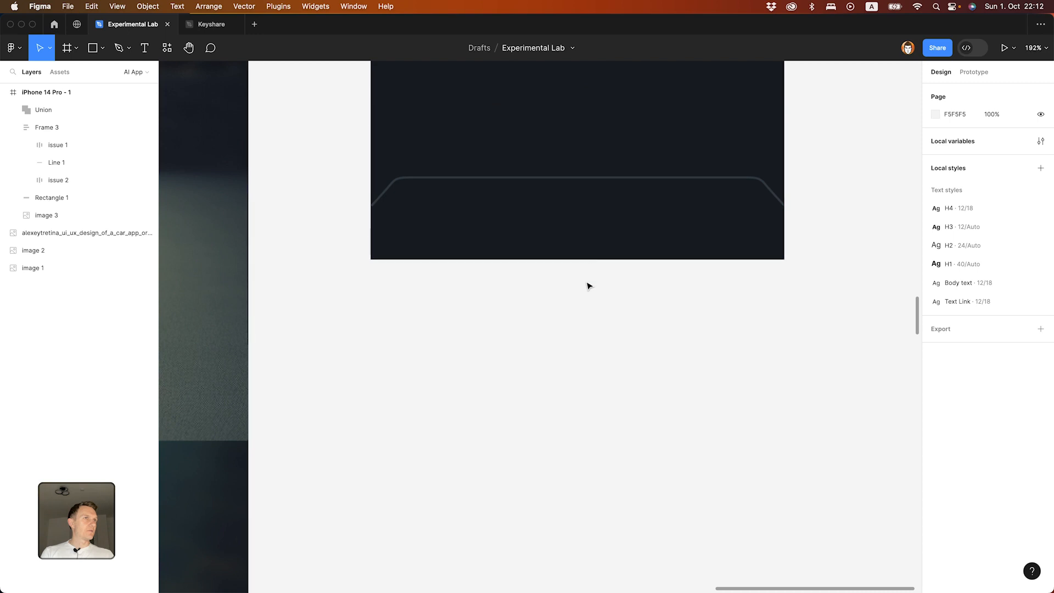
pyautogui.scroll(3, 588, 284)
pyautogui.doubleClick(581, 334)
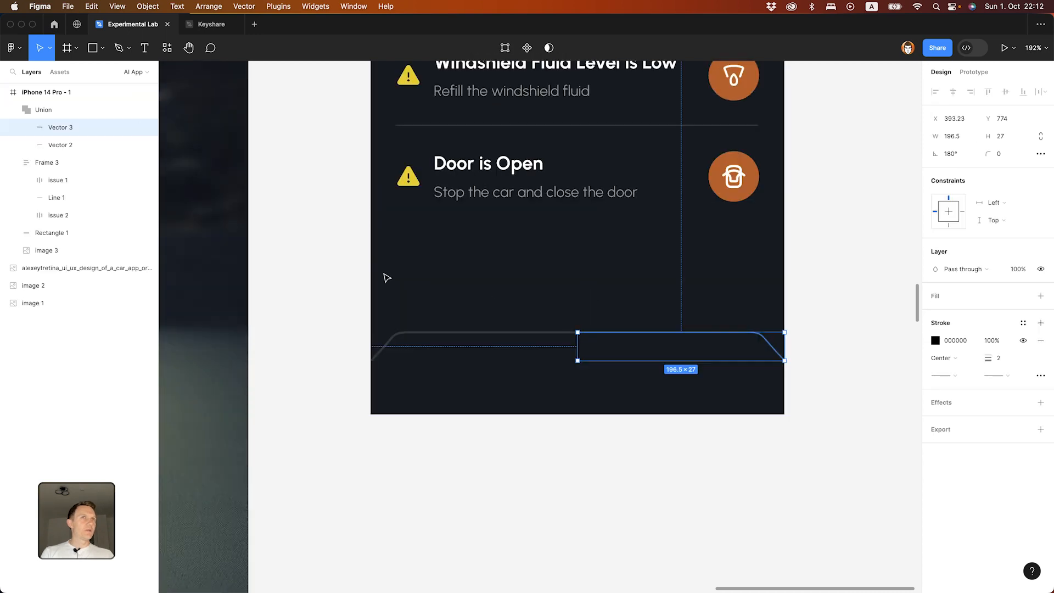
pyautogui.click(16, 110)
pyautogui.click(17, 128)
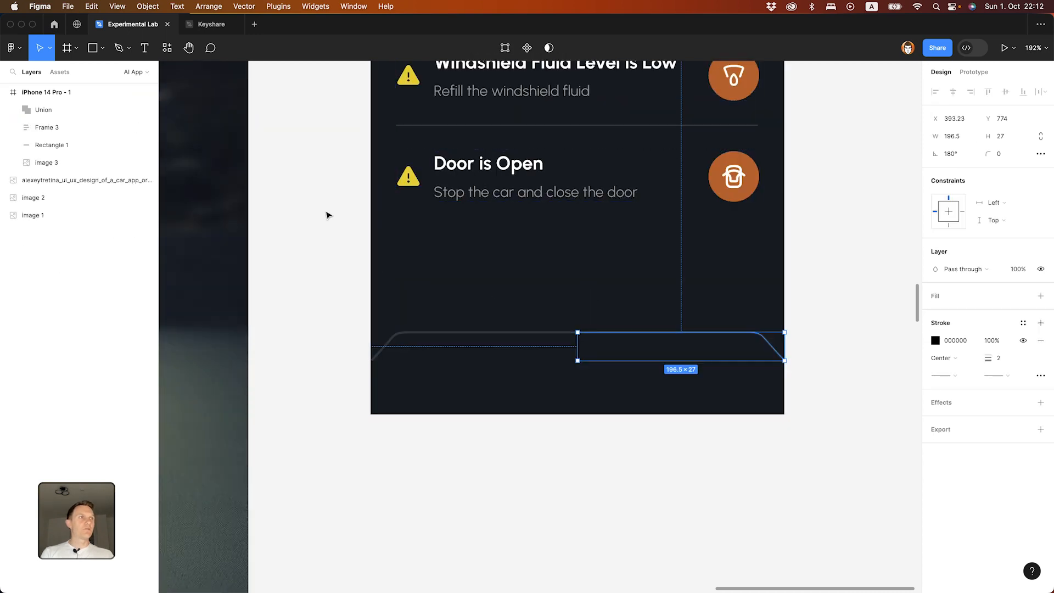
pyautogui.click(368, 314)
pyautogui.press('r')
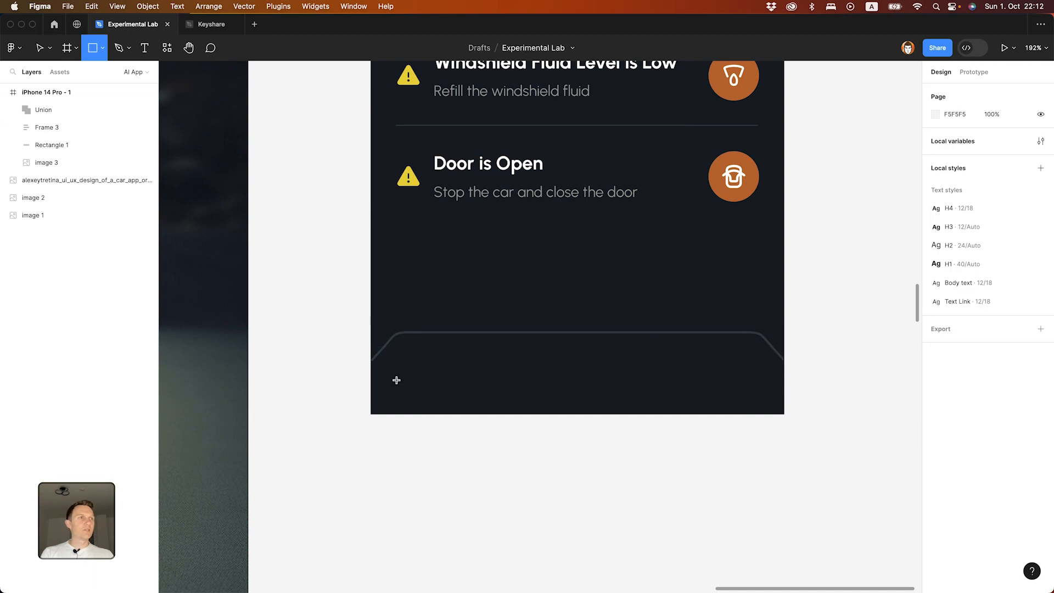
pyautogui.moveTo(368, 411)
pyautogui.mouseDown()
pyautogui.moveTo(783, 301)
pyautogui.moveTo(784, 290)
pyautogui.mouseUp()
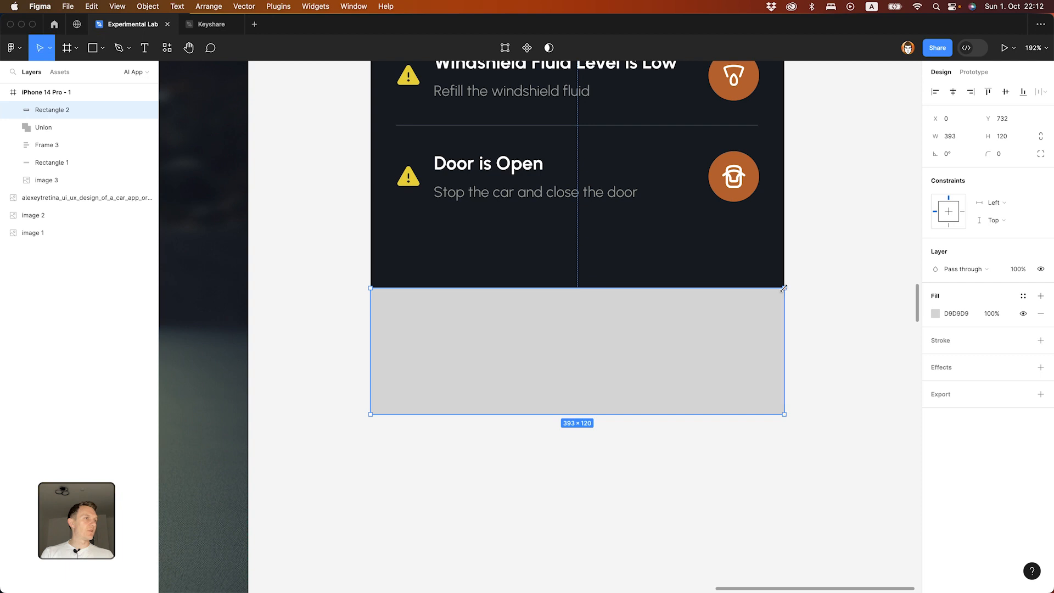
# Step: Stack the united outline above the new rectangle and use the rectangle as its mask
pyautogui.click(43, 129)
pyautogui.moveTo(43, 130); pyautogui.dragTo(45, 105)
pyautogui.keyDown('shift'); pyautogui.click(57, 131); pyautogui.keyUp('shift')
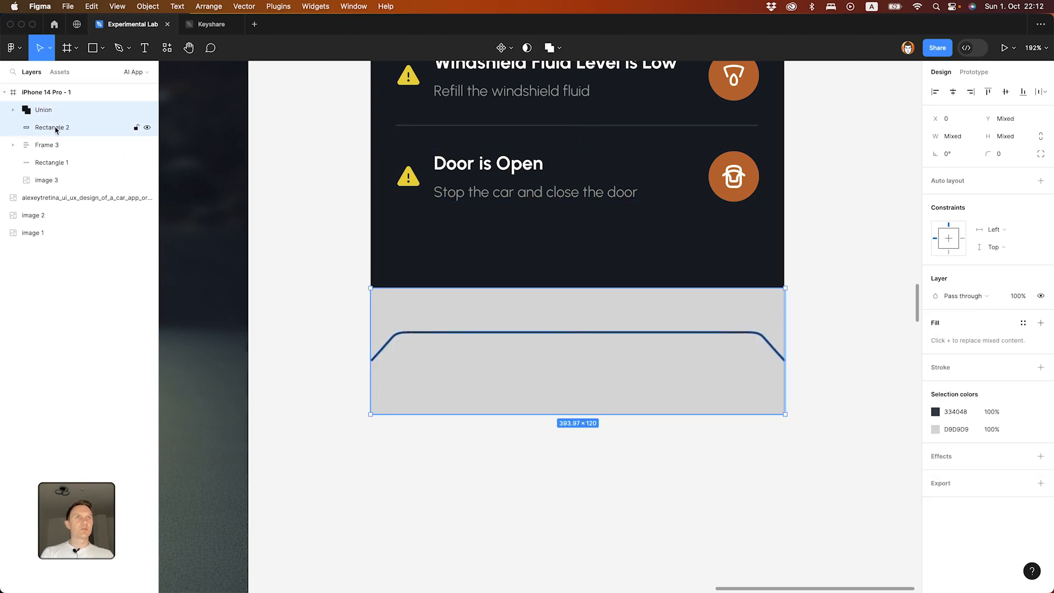
pyautogui.rightClick(56, 130)
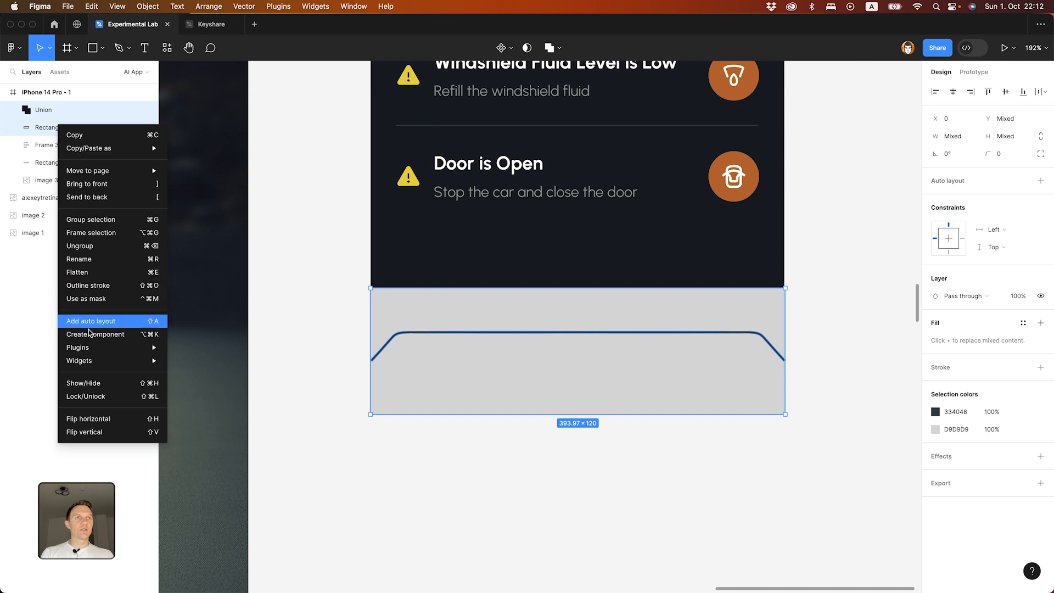
pyautogui.click(89, 299)
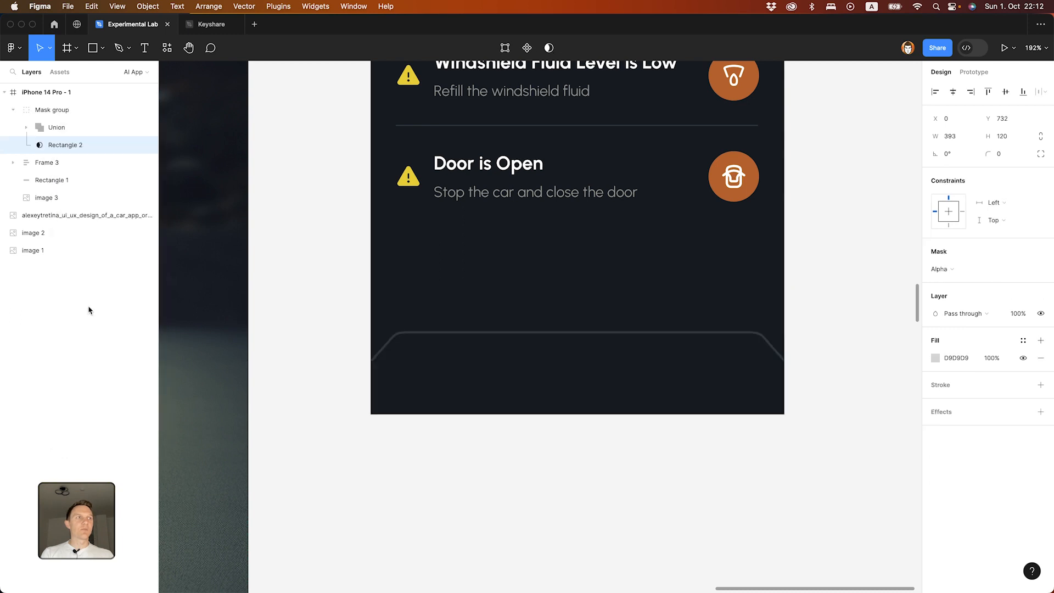
# Step: Widen the united outline to 401.97 px so its sloped ends extend past both sides of the phone frame
pyautogui.click(114, 136)
pyautogui.scroll(3, 465, 445)
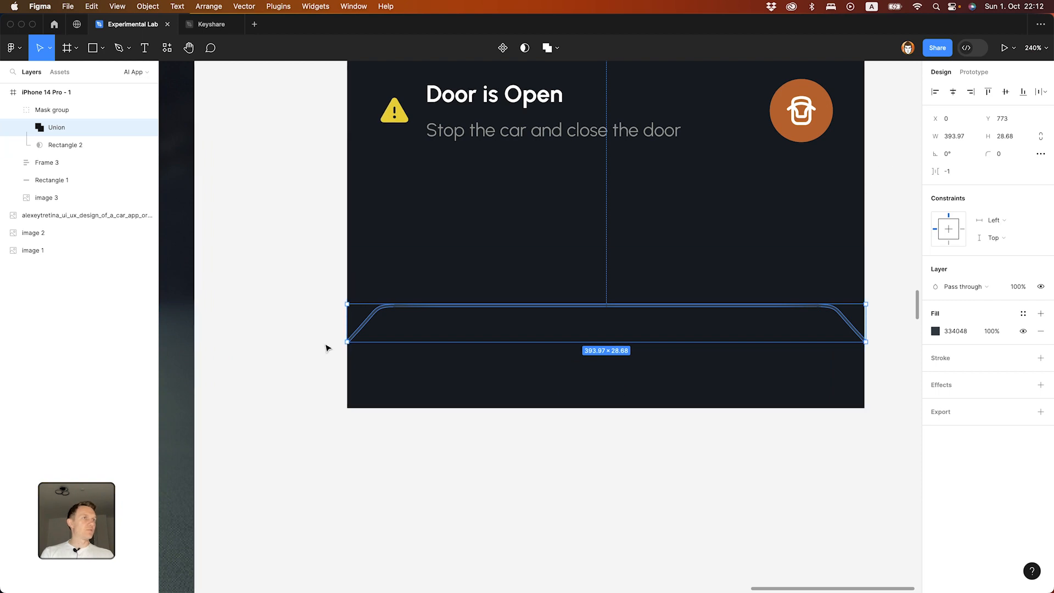
pyautogui.moveTo(344, 341)
pyautogui.mouseDown()
pyautogui.moveTo(304, 342)
pyautogui.moveTo(345, 341)
pyautogui.moveTo(322, 313)
pyautogui.moveTo(336, 343)
pyautogui.mouseUp()
pyautogui.click(609, 413)
# Step: Align the united outline to the top edge of its mask group
pyautogui.scroll(-5, 538, 407)
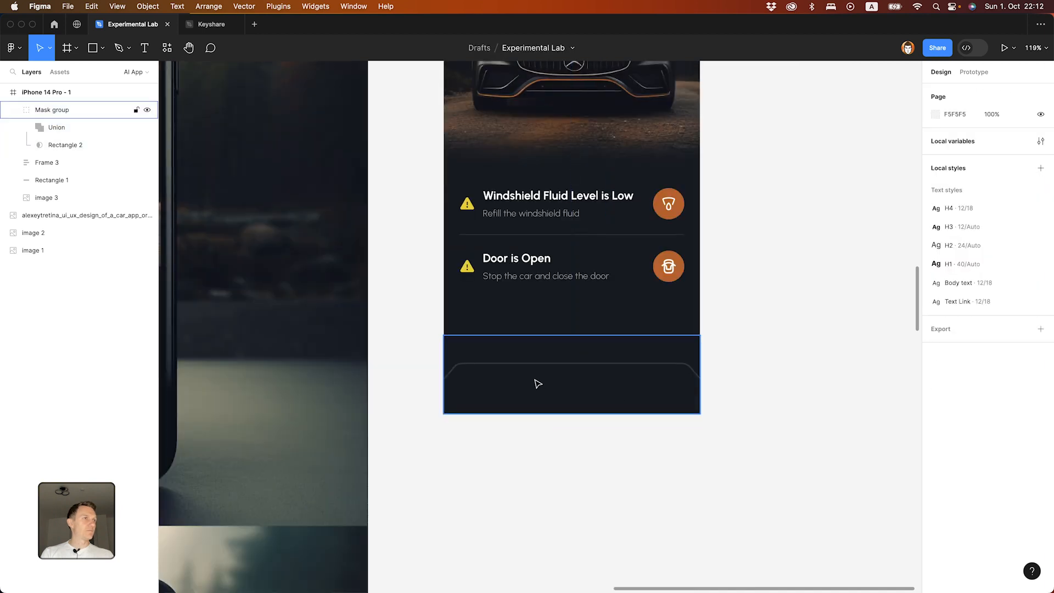
pyautogui.click(121, 127)
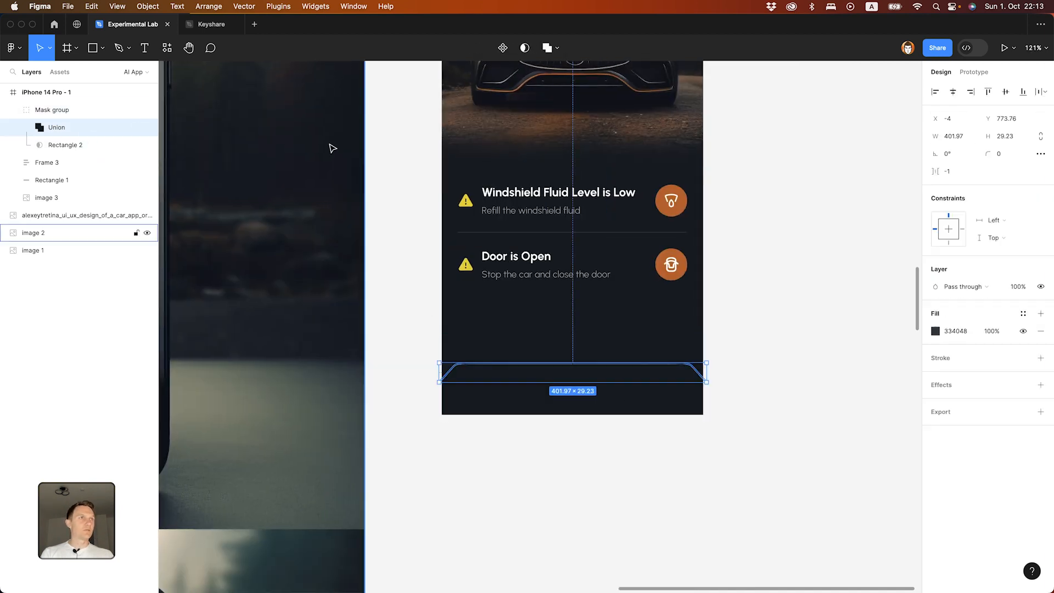
pyautogui.click(983, 96)
pyautogui.click(797, 271)
# Step: Add the text label "Status" at the left end of the bottom navigation bar area
pyautogui.scroll(4, 797, 271)
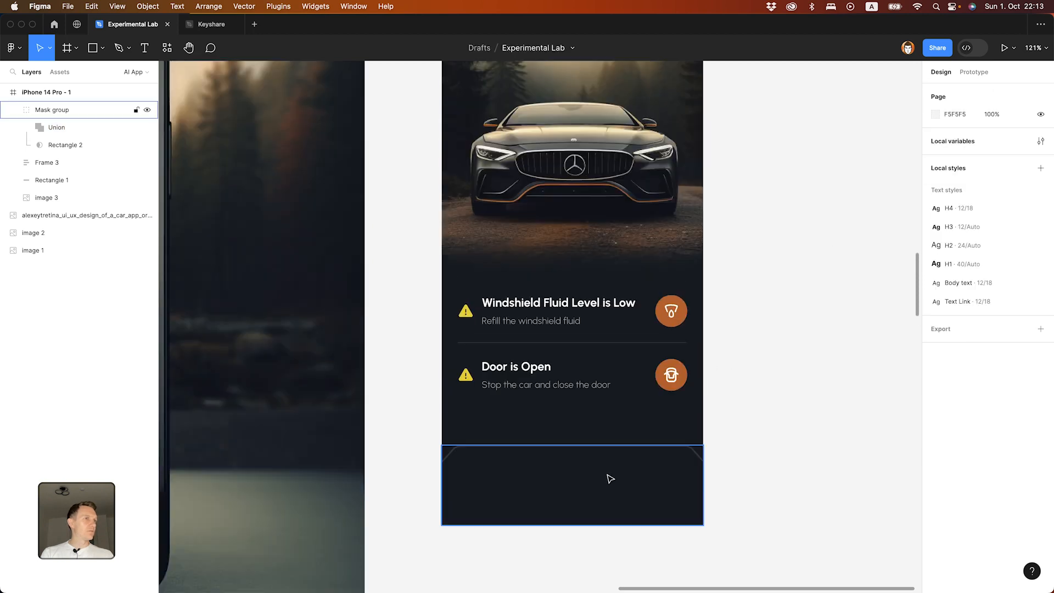
pyautogui.scroll(5, 607, 478)
pyautogui.scroll(-10, 536, 536)
pyautogui.hscroll(-3, 583, 475)
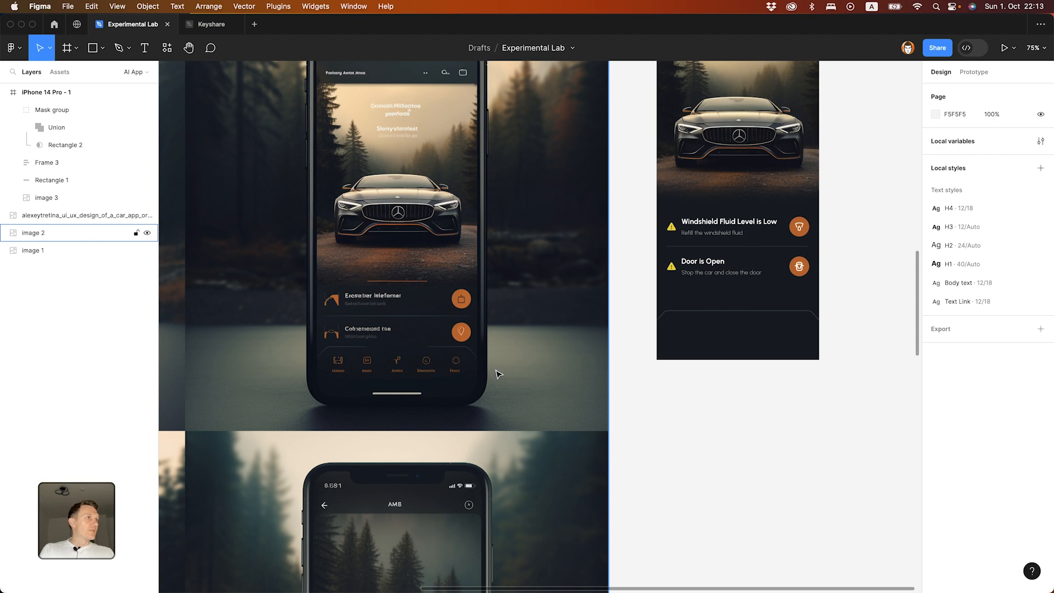
pyautogui.moveTo(770, 415); pyautogui.dragTo(666, 468)
pyautogui.scroll(2, 589, 421)
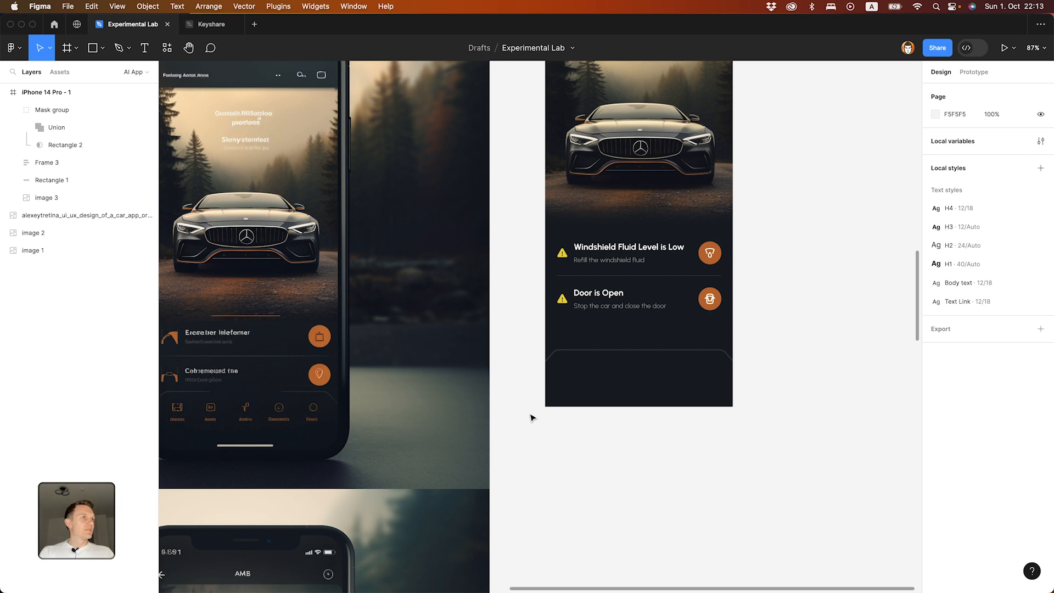
pyautogui.moveTo(536, 440); pyautogui.dragTo(601, 413)
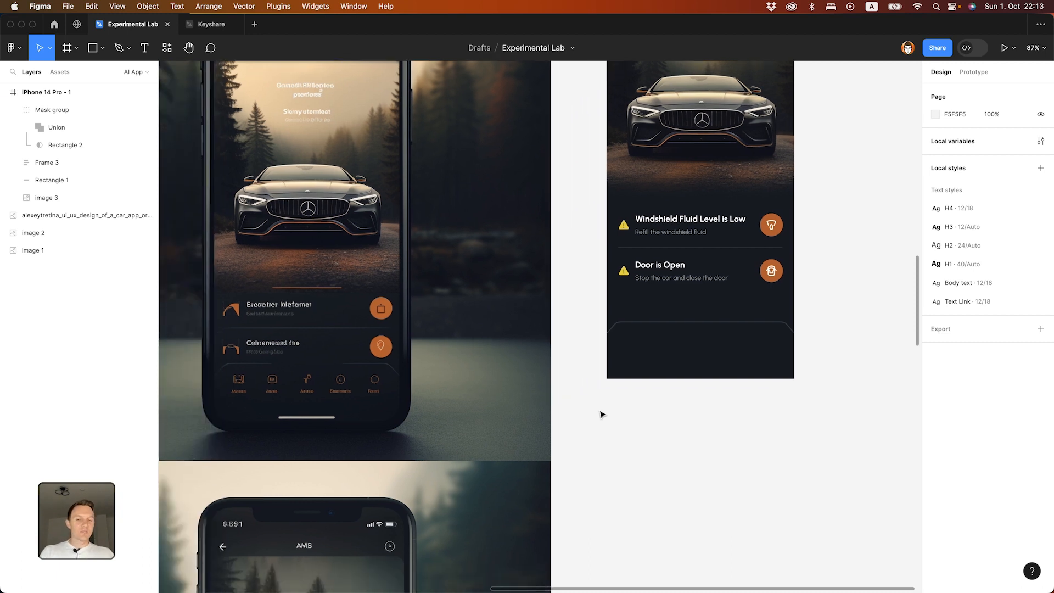
pyautogui.press('t')
pyautogui.click(624, 361)
pyautogui.write('Status')
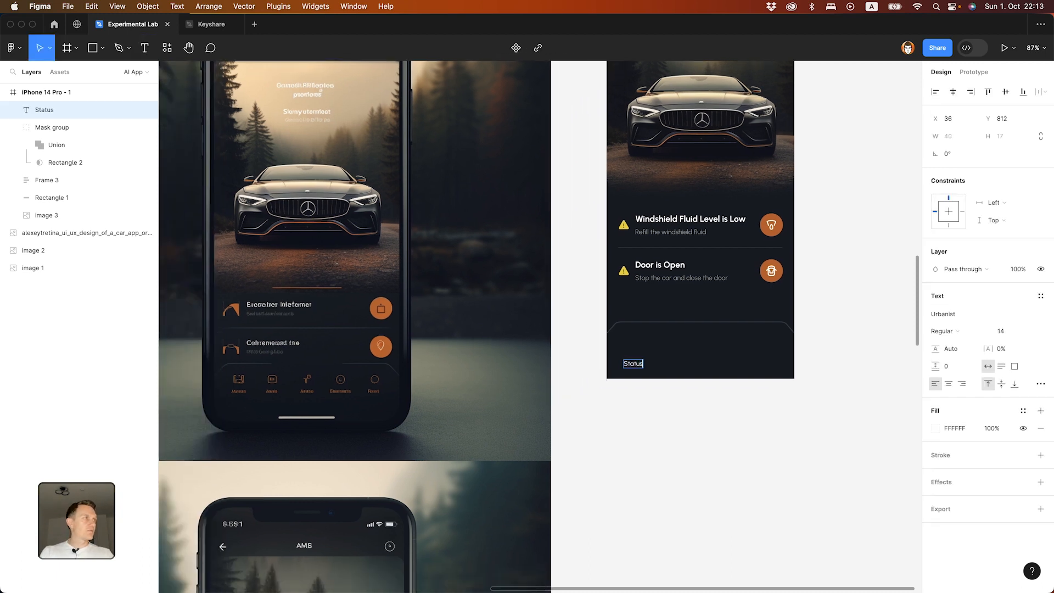
pyautogui.press('Escape')
# Step: Set the Status label's font size to 12 and recolour it to C76631 by sampling the orange in the design
pyautogui.scroll(5, 707, 381)
pyautogui.click(1007, 332)
pyautogui.write('12')
pyautogui.press('Return')
pyautogui.press('i')
pyautogui.click(868, 114)
pyautogui.scroll(-5, 623, 353)
pyautogui.click(631, 353)
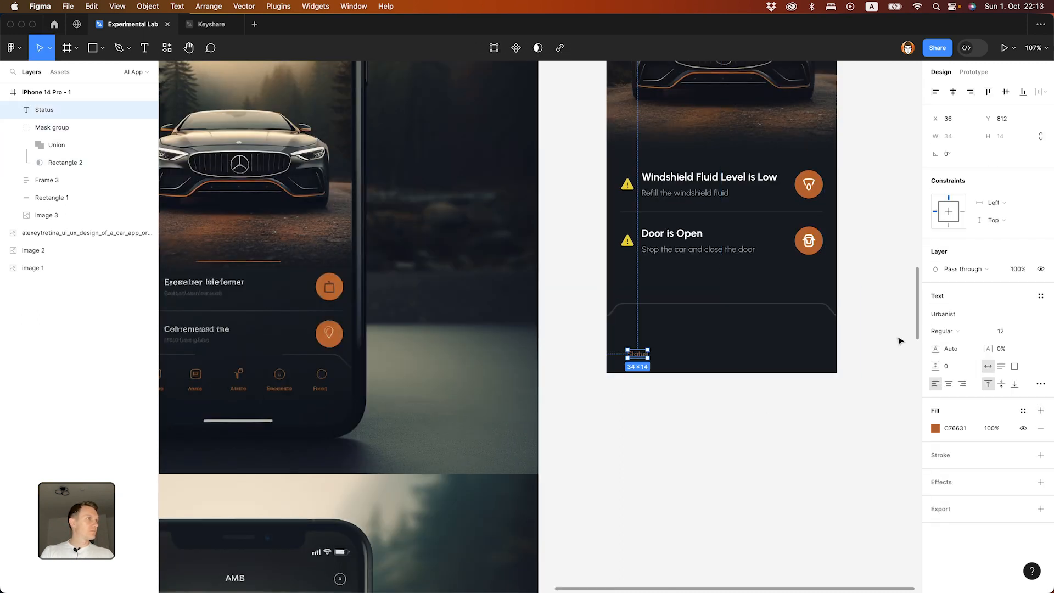
# Step: Set the Status label's font weight to Bold and centre-align its text
pyautogui.click(948, 331)
pyautogui.click(958, 370)
pyautogui.click(783, 425)
pyautogui.click(644, 356)
pyautogui.click(719, 406)
pyautogui.hscroll(-5, 719, 406)
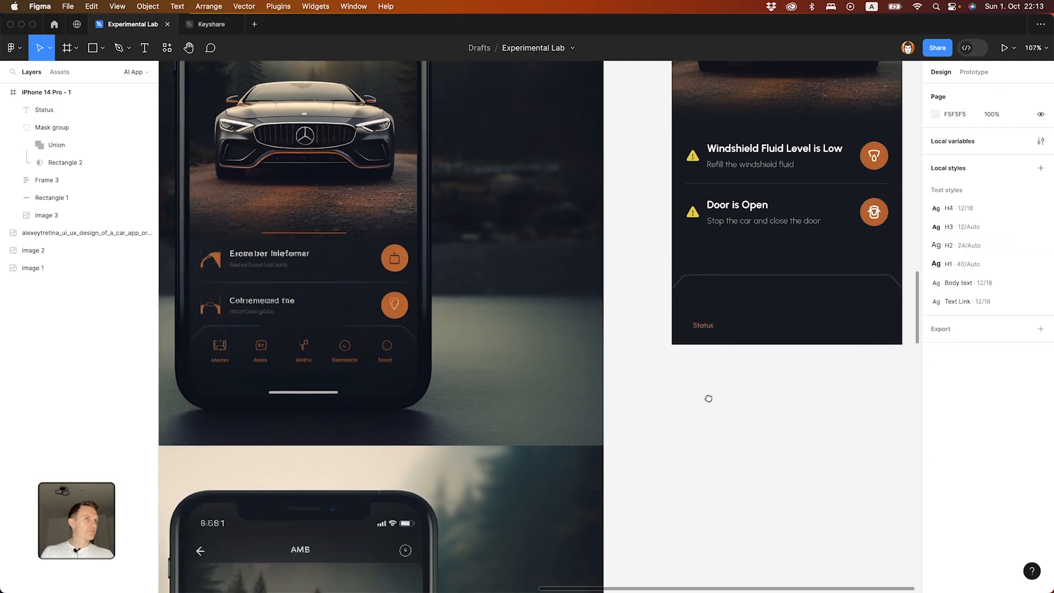
pyautogui.click(700, 325)
pyautogui.scroll(5, 703, 308)
pyautogui.scroll(-8, 695, 307)
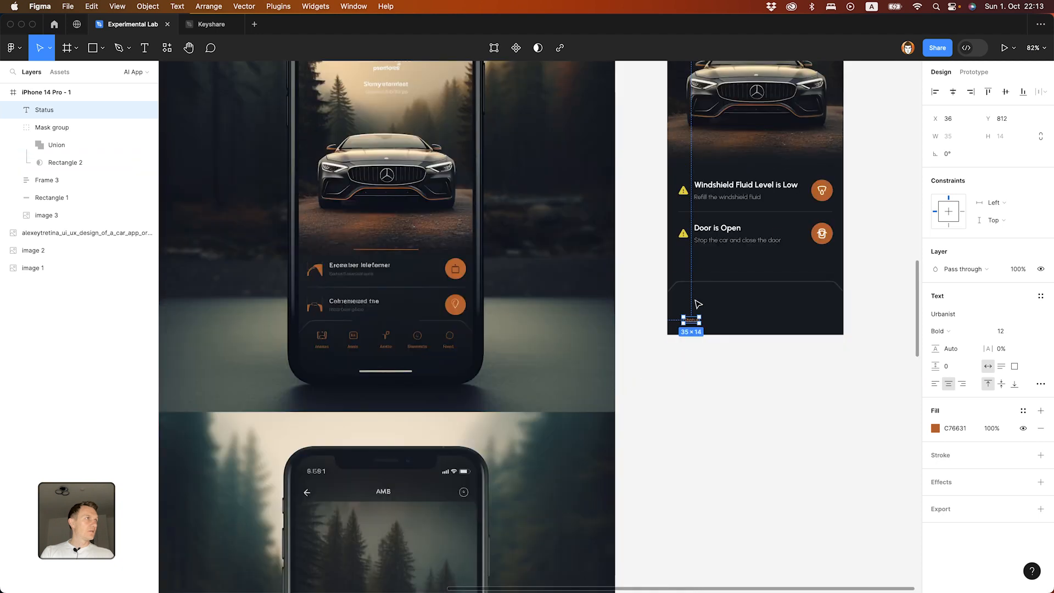
# Step: Switch to Iconbuddy in Chrome and search its icon library for "status"
pyautogui.scroll(8, 821, 256)
pyautogui.scroll(-3, 821, 207)
pyautogui.click(781, 406)
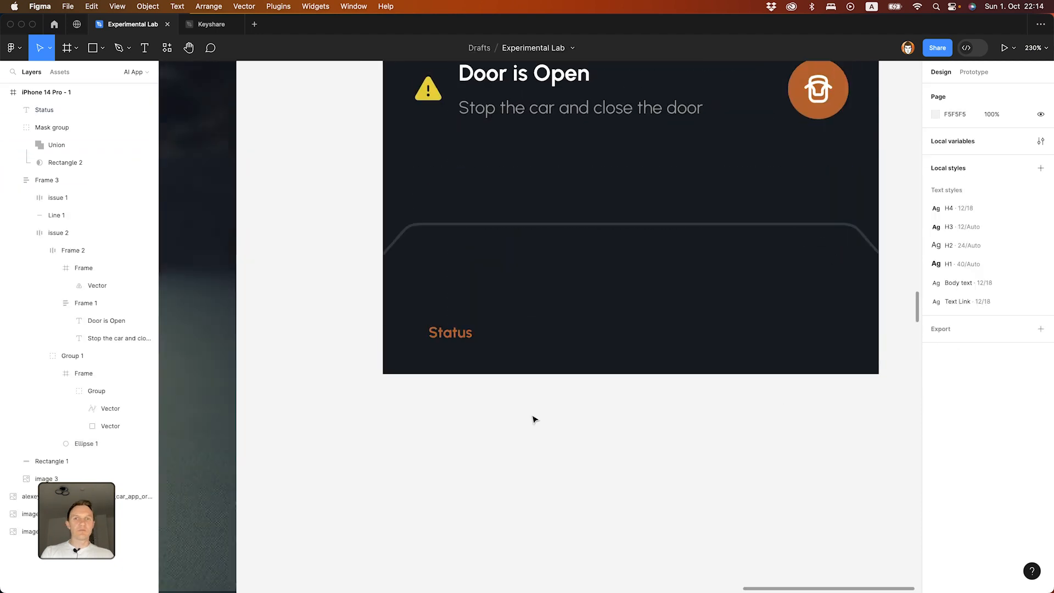
pyautogui.click(357, 569)
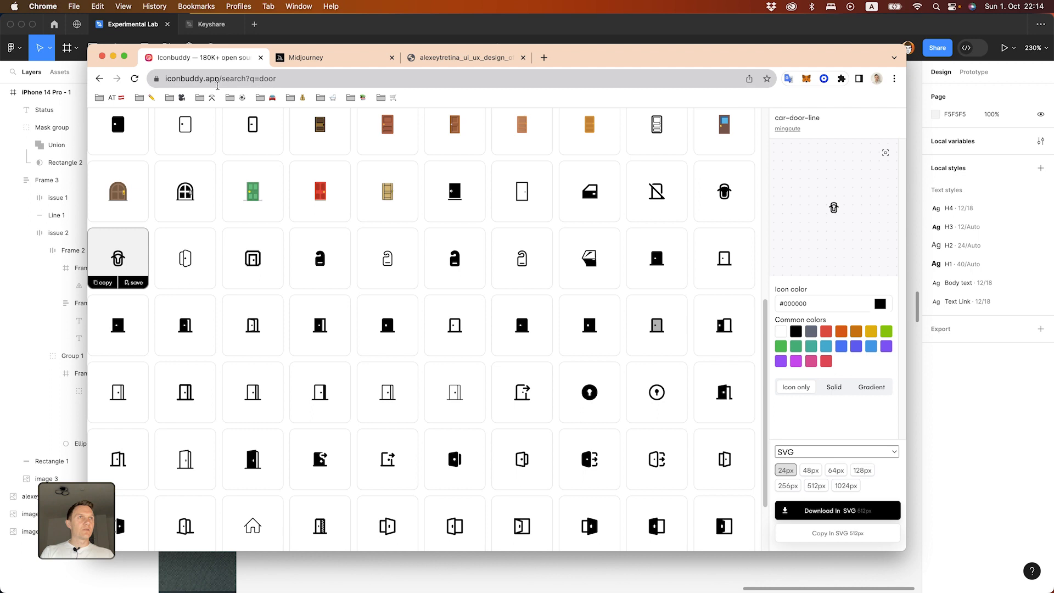
pyautogui.scroll(7, 228, 296)
pyautogui.doubleClick(228, 341)
pyautogui.write('s')
pyautogui.scroll(-3, 247, 368)
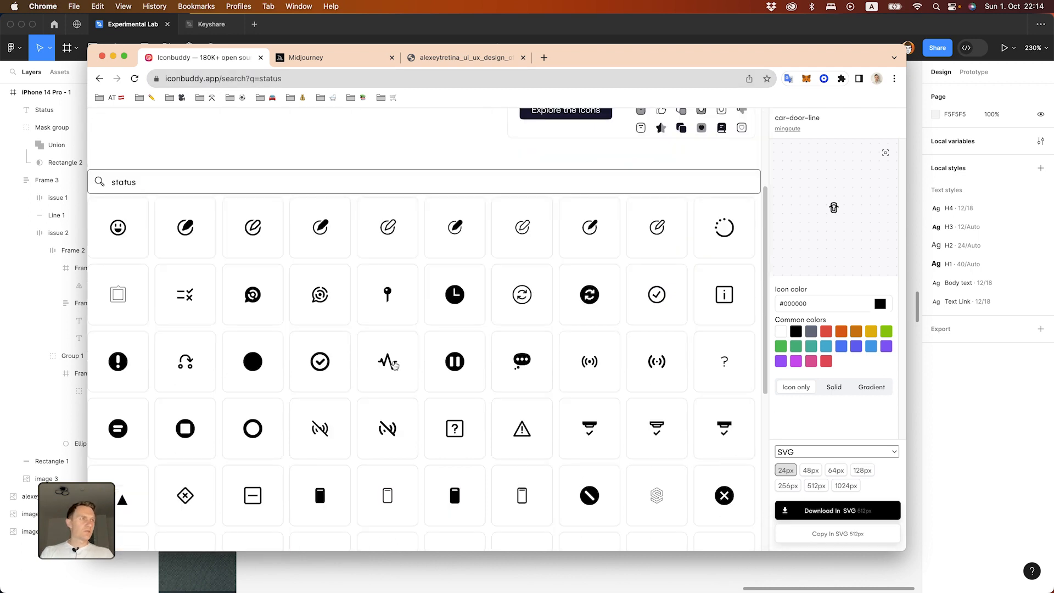
# Step: Copy the status-health icon as SVG and paste it into the Figma screen, centred just above the Status label
pyautogui.click(394, 365)
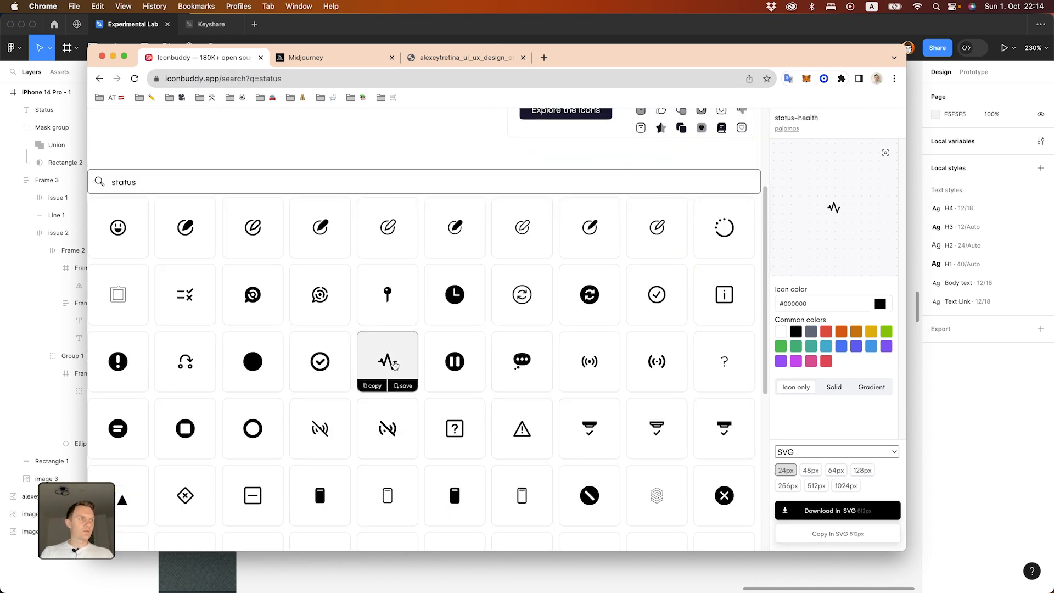
pyautogui.click(837, 533)
pyautogui.click(832, 570)
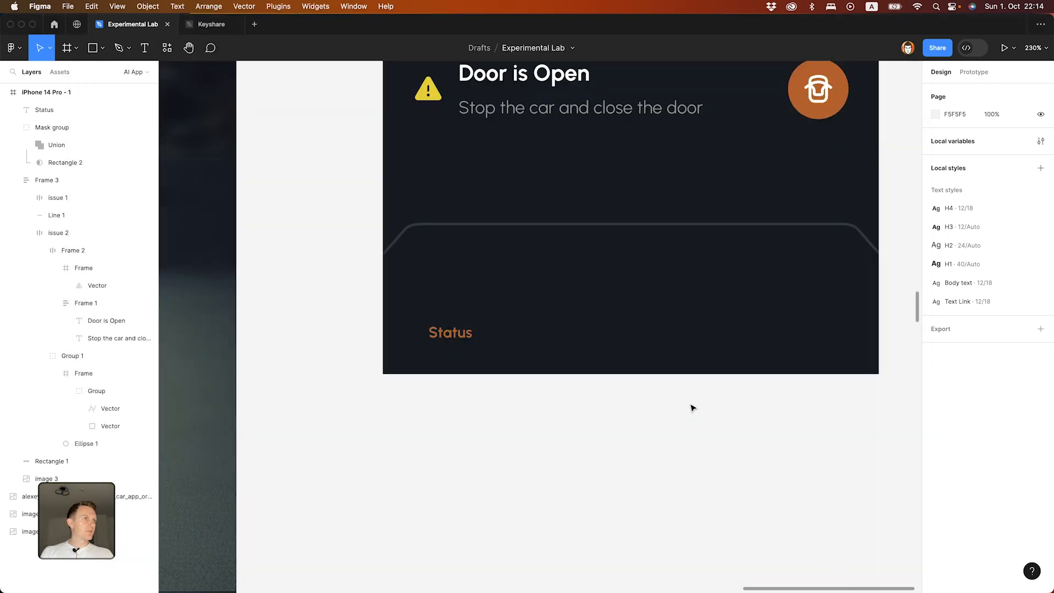
pyautogui.click(459, 329)
pyautogui.press('super+v')
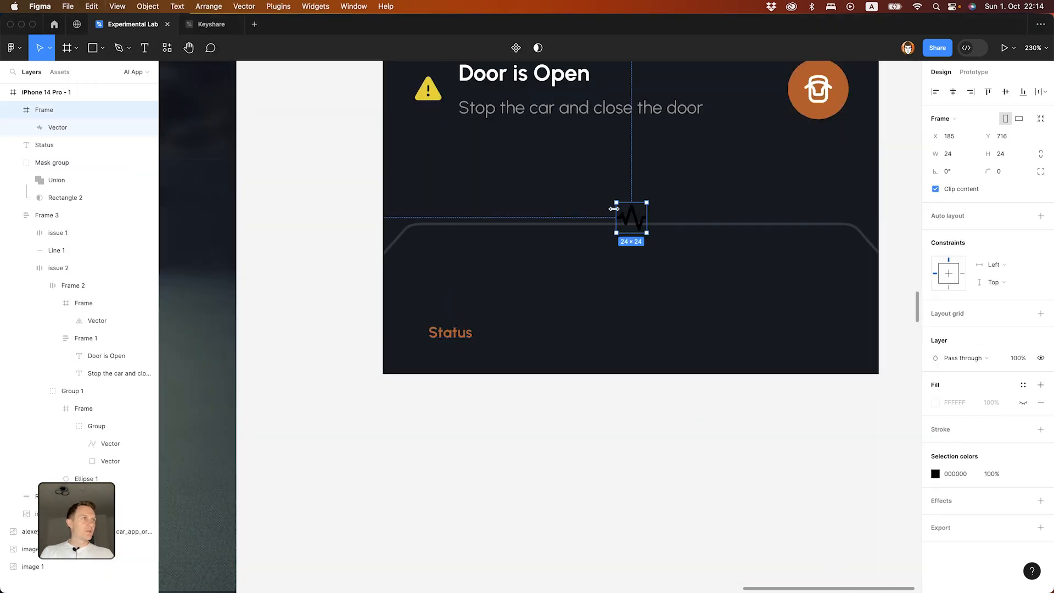
pyautogui.moveTo(630, 214); pyautogui.dragTo(449, 288)
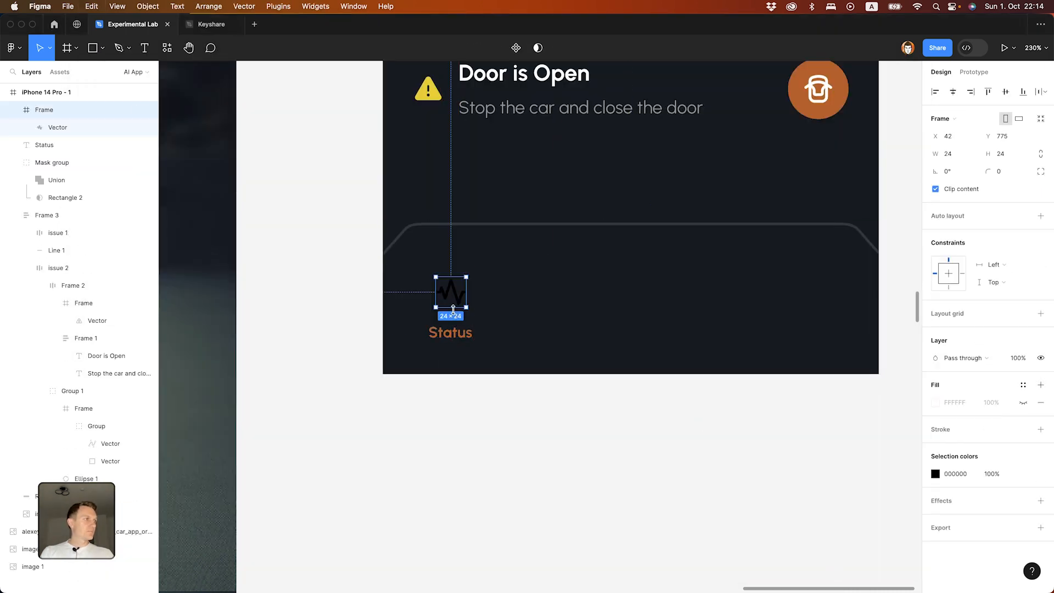
# Step: Recolour the status icon to C76631 by sampling the orange circle of the windshield warning row
pyautogui.click(935, 473)
pyautogui.click(805, 460)
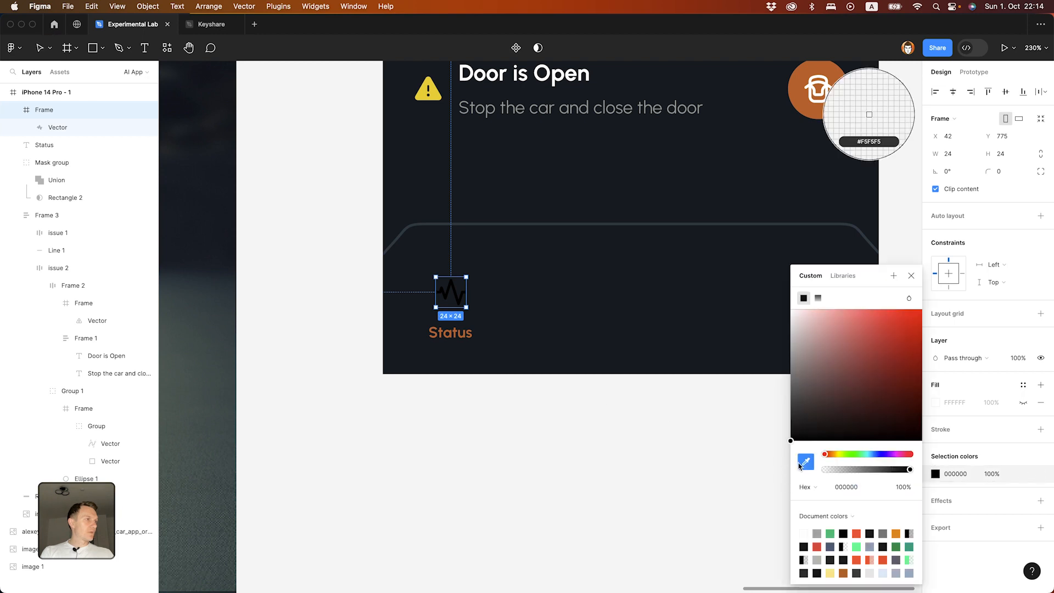
pyautogui.scroll(5, 466, 332)
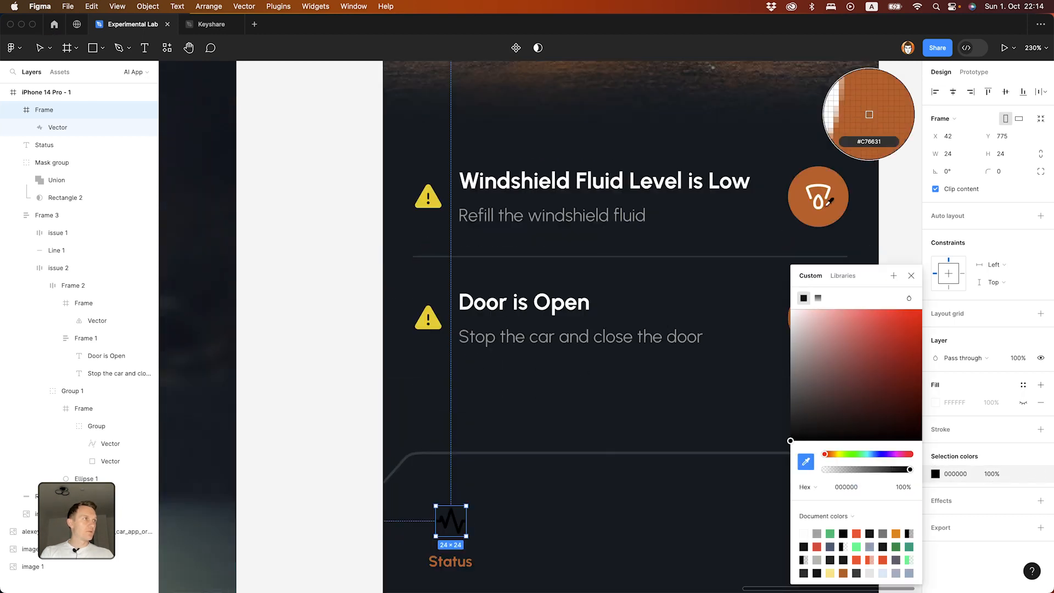
pyautogui.click(812, 209)
pyautogui.click(910, 275)
pyautogui.scroll(-5, 790, 344)
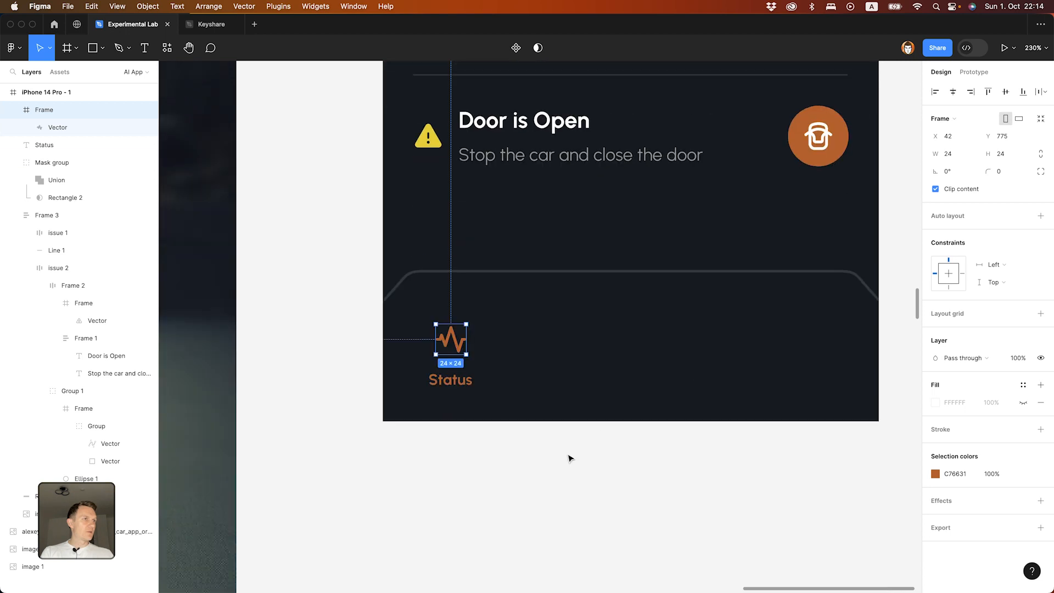
# Step: Combine the status icon and the Status label in a vertical auto layout with a spacing of 8
pyautogui.click(567, 456)
pyautogui.click(449, 378)
pyautogui.click(445, 353)
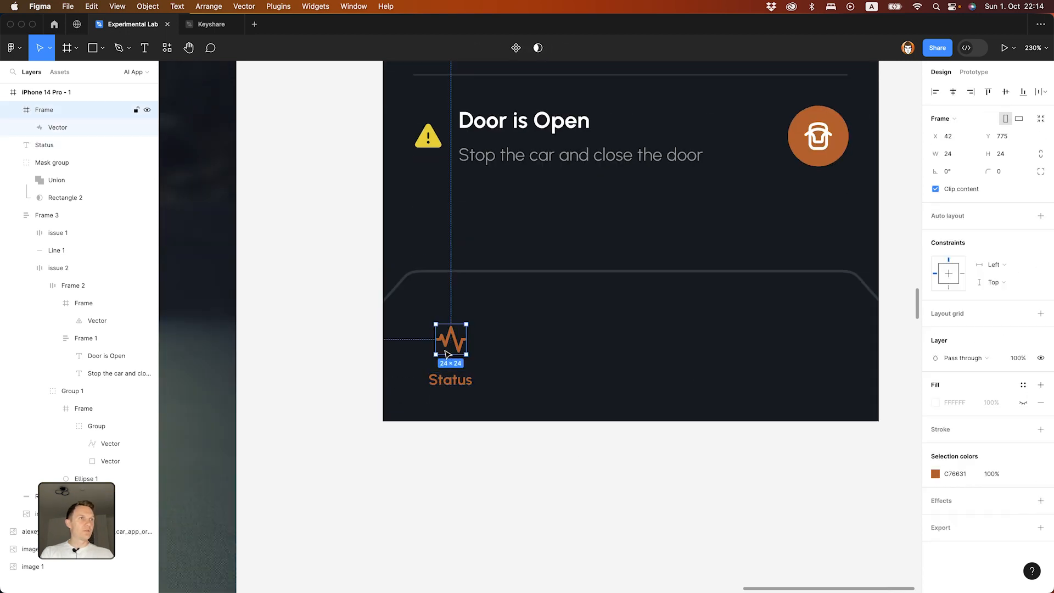
pyautogui.keyDown('shift'); pyautogui.click(449, 386); pyautogui.keyUp('shift')
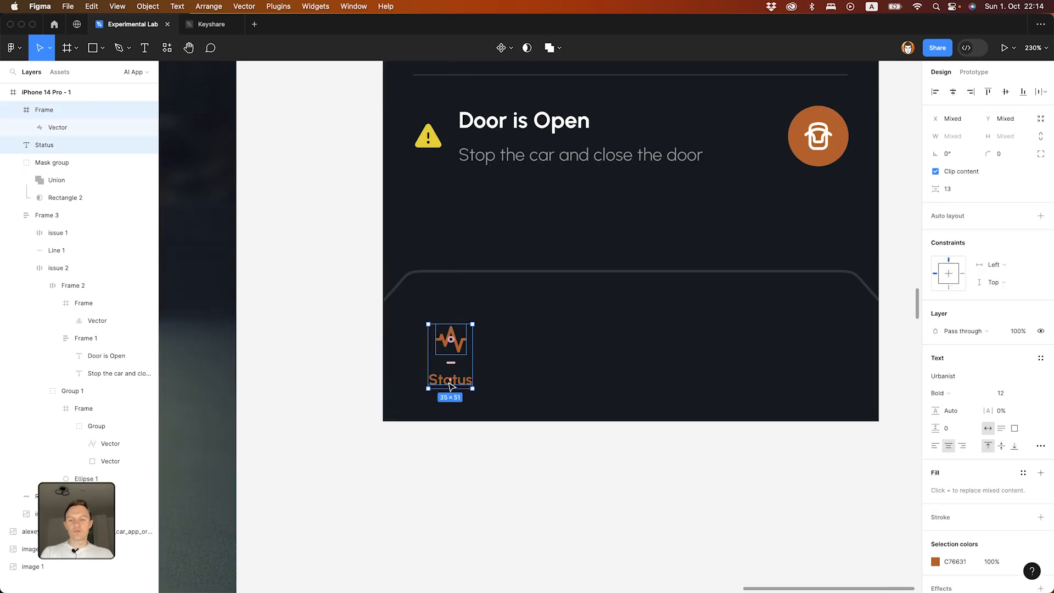
pyautogui.hotkey('shift', 'a')
pyautogui.click(948, 276)
pyautogui.write('8')
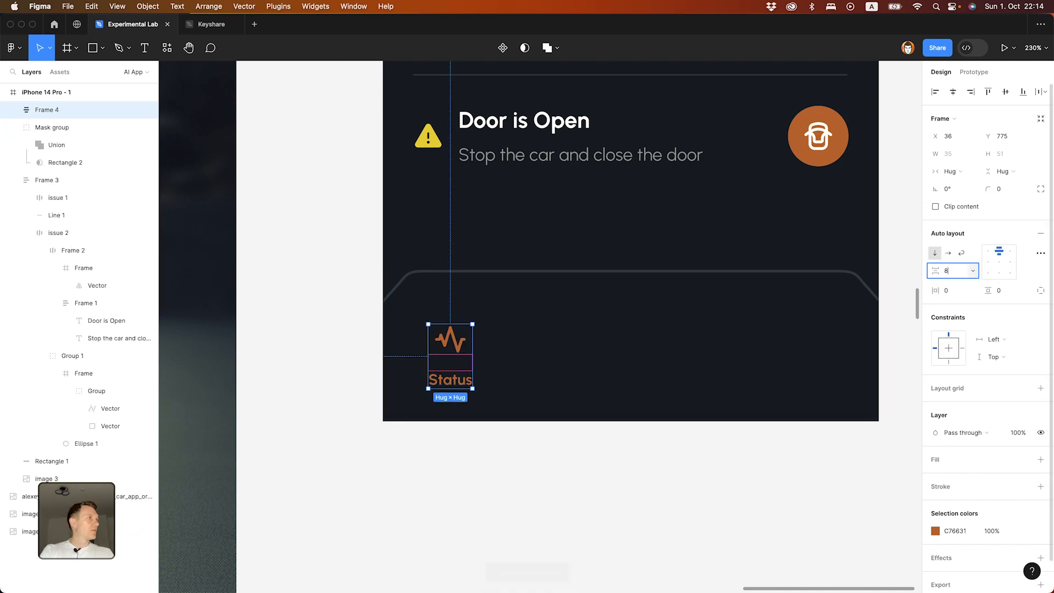
pyautogui.press('Return')
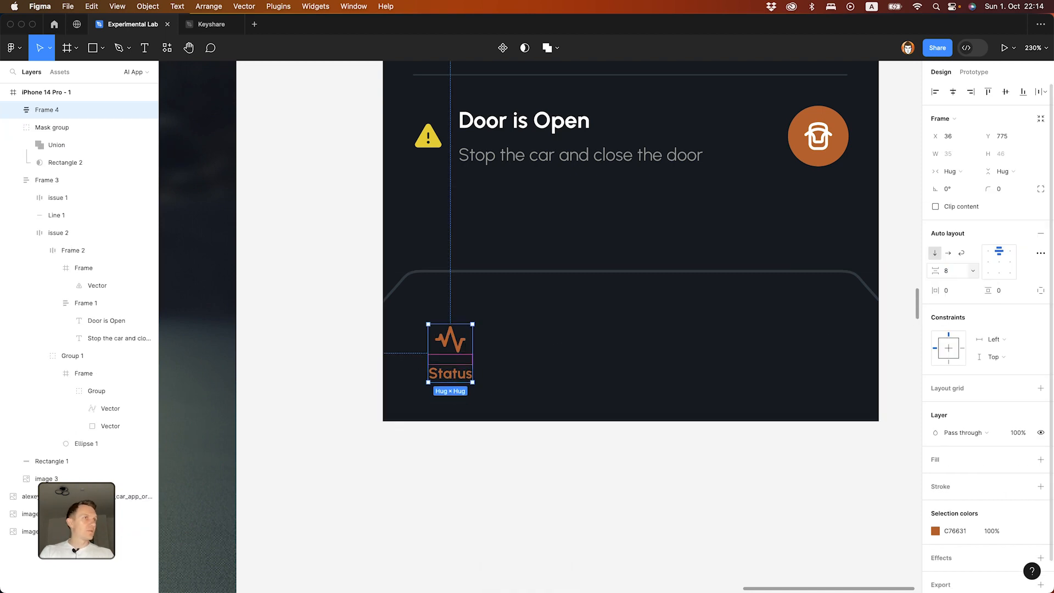
# Step: Collapse the expanded layer groups and rename the icon-and-label frame as "menu item 1"
pyautogui.click(760, 473)
pyautogui.click(446, 355)
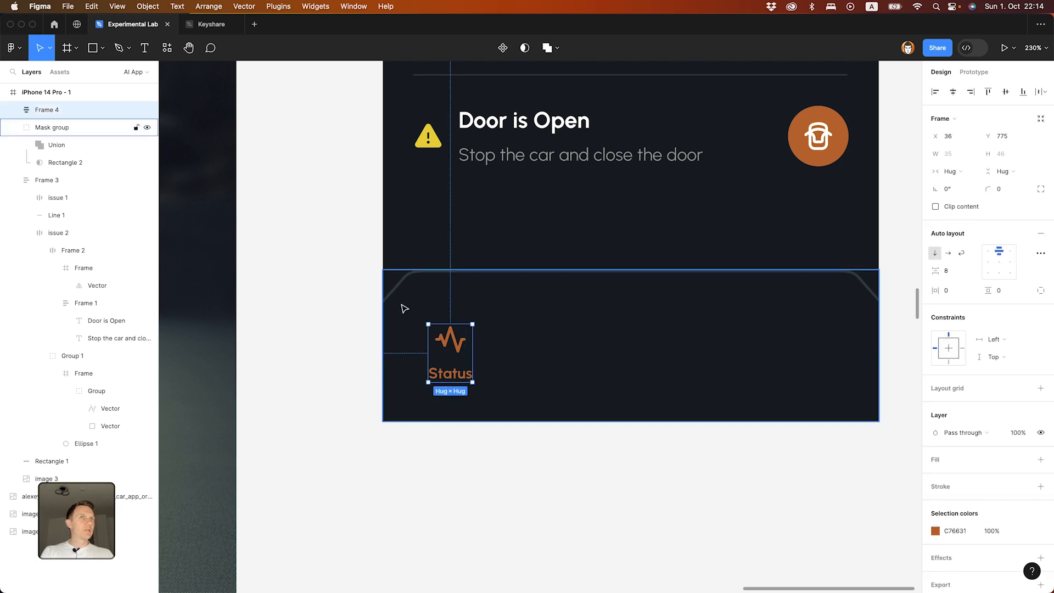
pyautogui.click(13, 128)
pyautogui.click(14, 145)
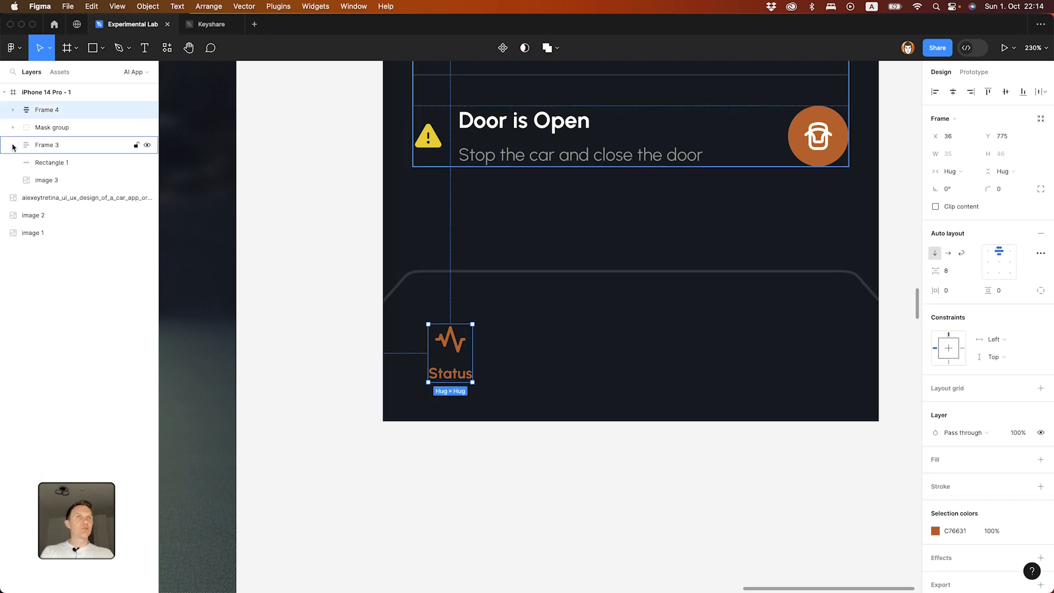
pyautogui.doubleClick(50, 112)
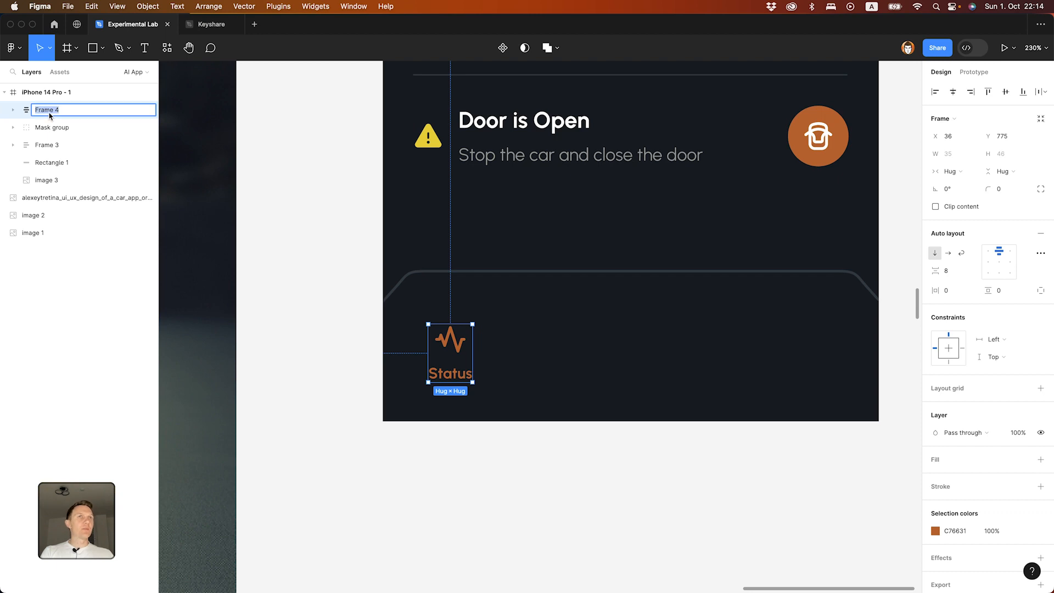
pyautogui.write('menu')
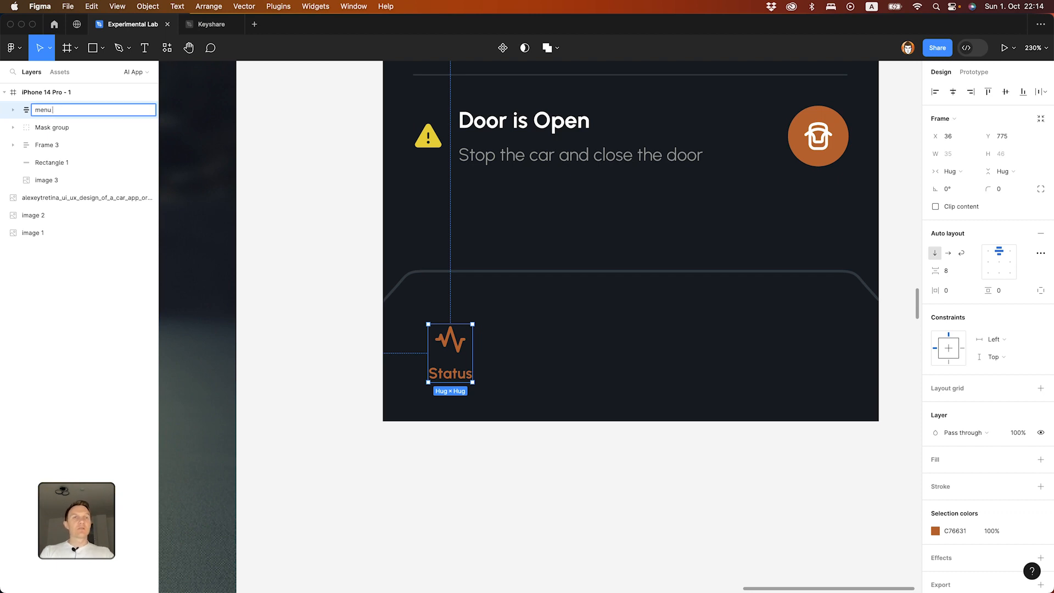
pyautogui.write(' item 1')
pyautogui.press('Return')
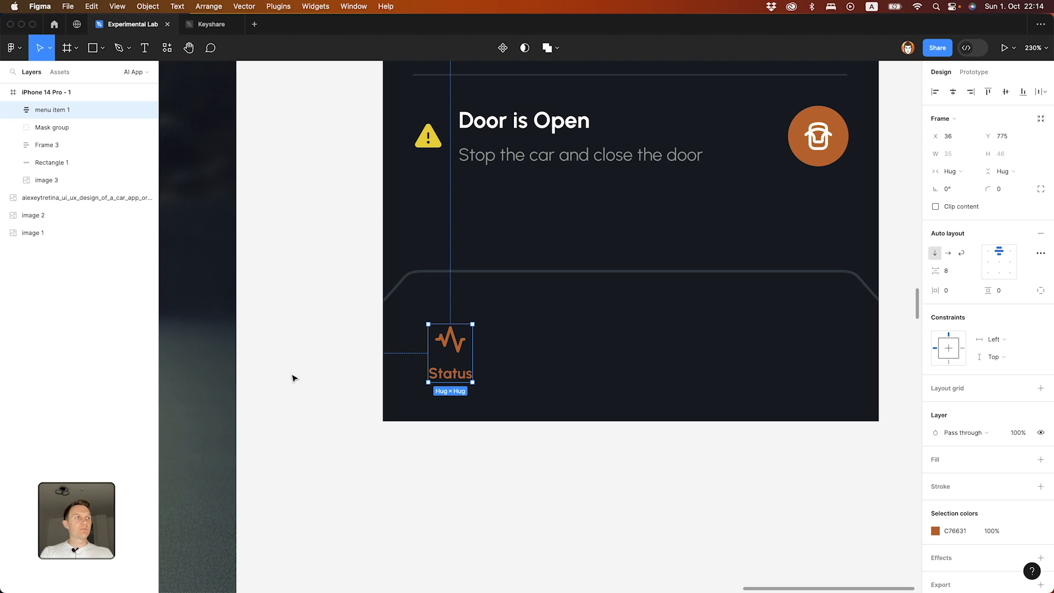
# Step: Move menu item 1 up 10 px and left 18 px to X 18, Y 765
pyautogui.hotkey('shift', 'Up')
pyautogui.hotkey('shift', 'Left')
pyautogui.press('Left')
pyautogui.press('Left')
pyautogui.press('Left')
pyautogui.press('Left')
pyautogui.press('Left')
pyautogui.press('Left')
pyautogui.press('Left')
pyautogui.press('Left')
# Step: Duplicate menu item 1 with a 59 px offset to the right and repeat the duplication until there are five items in a row
pyautogui.press('super+d')
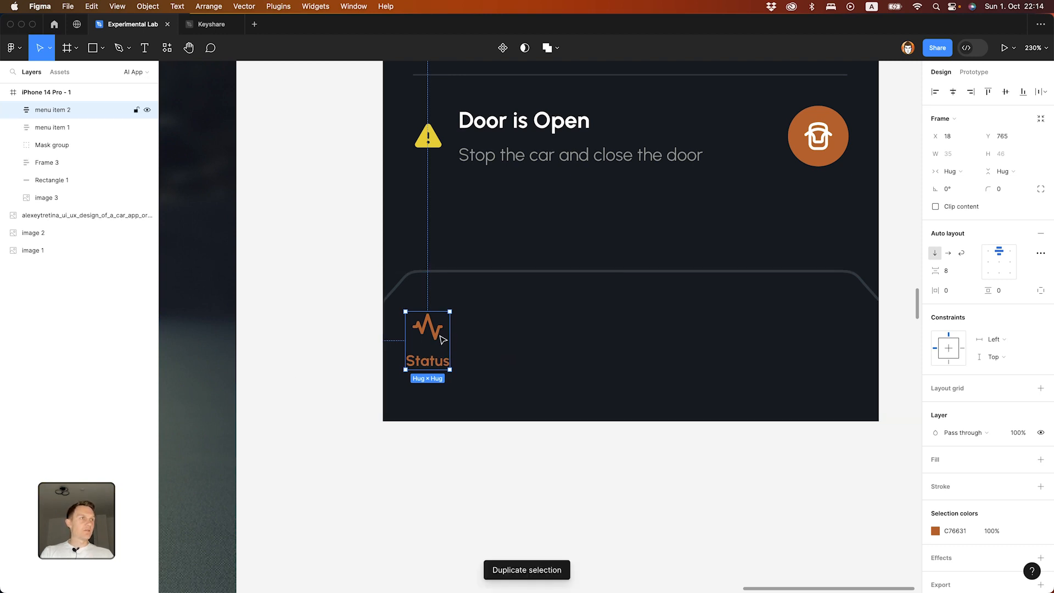
pyautogui.hotkey('shift', 'Right')
pyautogui.hotkey('shift', 'Right')
pyautogui.hotkey('shift', 'Right')
pyautogui.hotkey('shift', 'Right')
pyautogui.hotkey('shift', 'Right')
pyautogui.press('Right')
pyautogui.press('Right')
pyautogui.press('Right')
pyautogui.press('Right')
pyautogui.press('Right')
pyautogui.press('Right')
pyautogui.press('Right')
pyautogui.press('Right')
pyautogui.press('Right')
pyautogui.press('super+d')
pyautogui.press('super+d')
pyautogui.press('super+d')
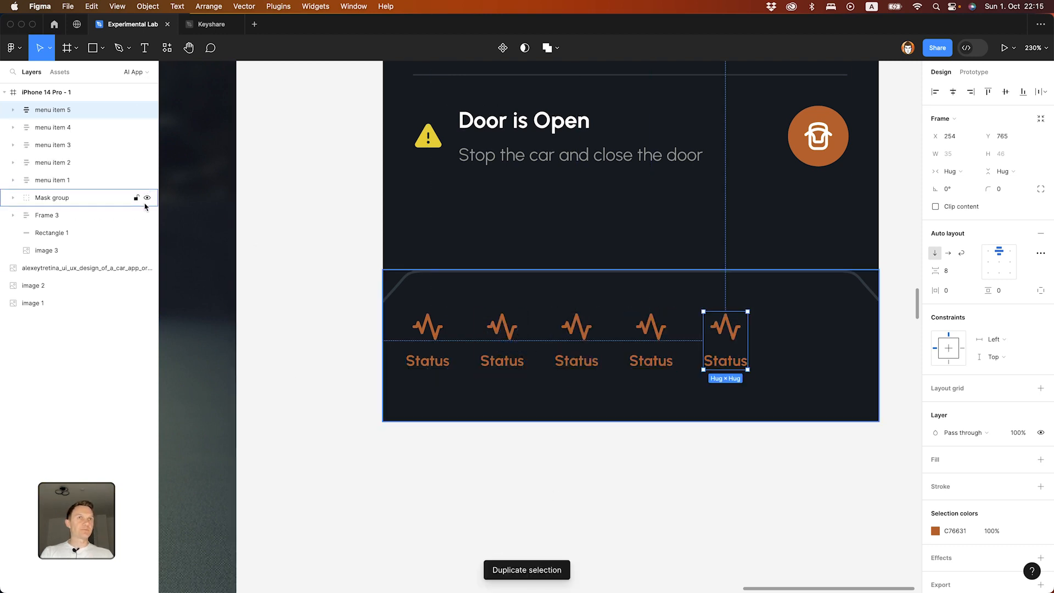
# Step: Wrap the five menu items in a horizontal auto layout and stretch it to the screen's full 393 px width
pyautogui.click(91, 182)
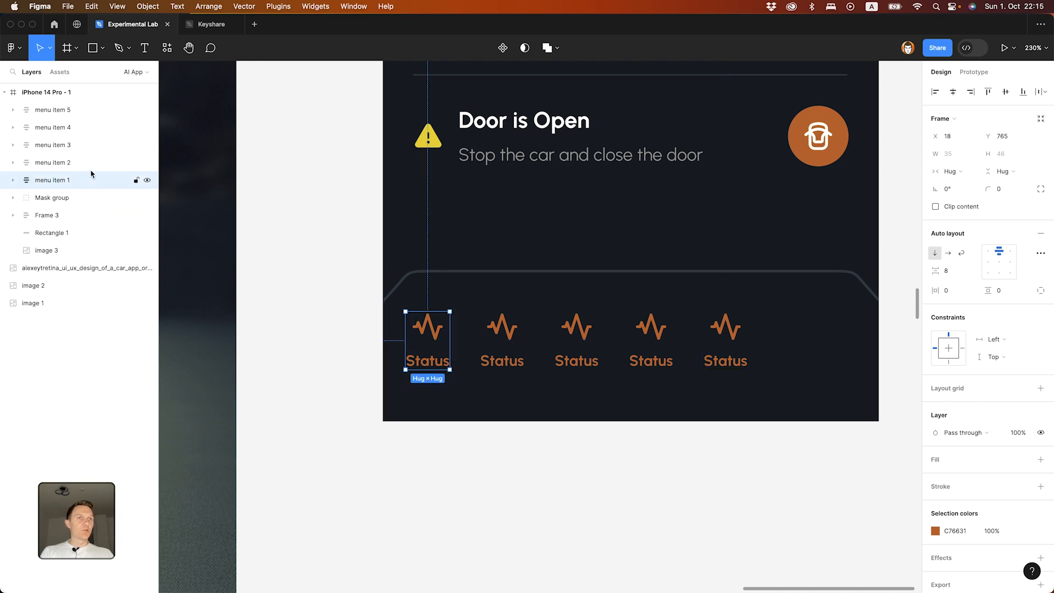
pyautogui.keyDown('shift'); pyautogui.click(77, 112); pyautogui.keyUp('shift')
pyautogui.hotkey('shift', 'a')
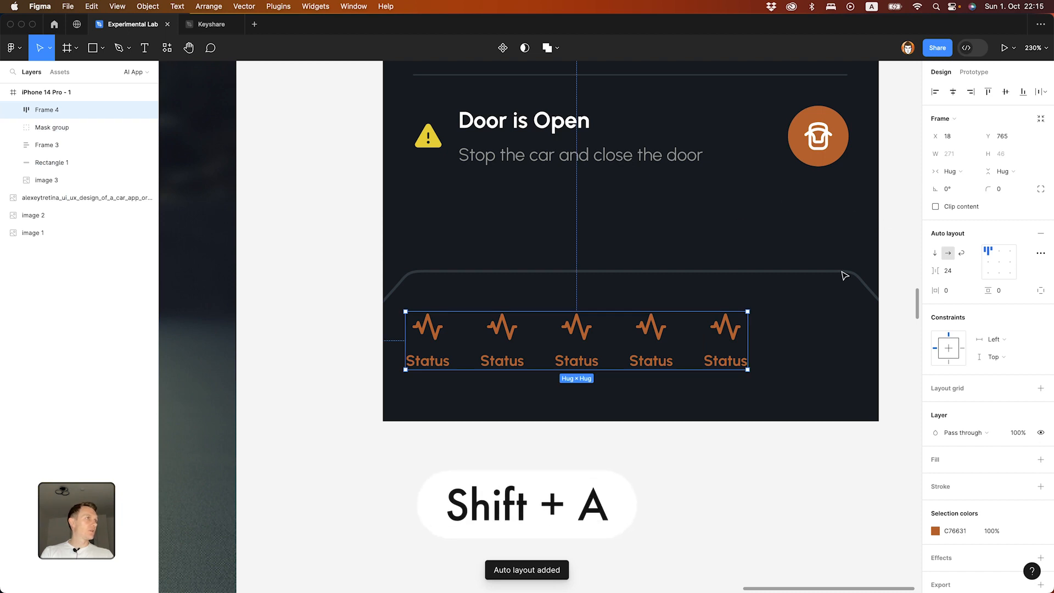
pyautogui.moveTo(747, 343); pyautogui.dragTo(856, 343)
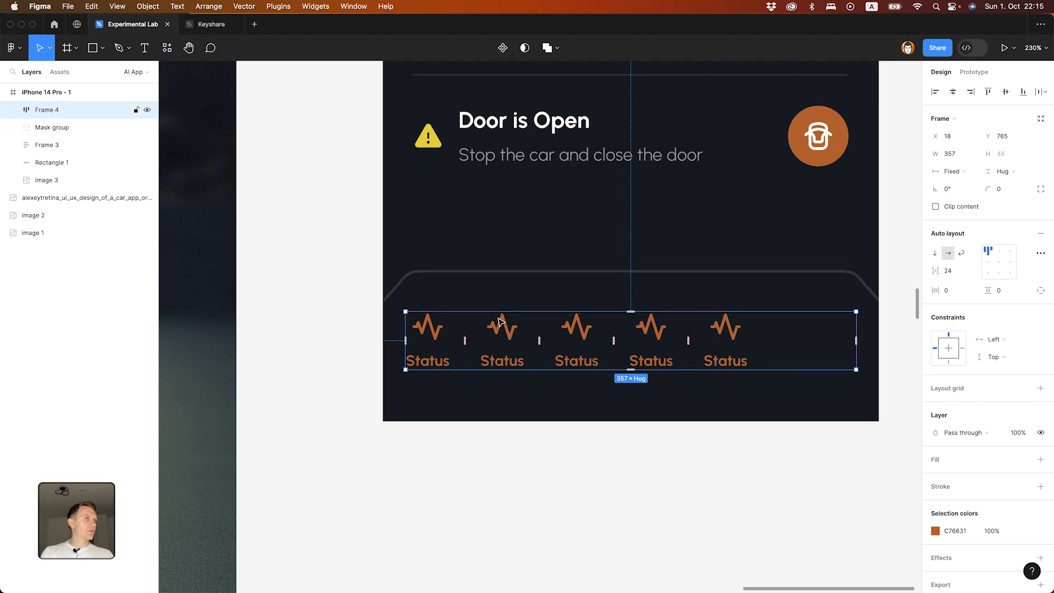
pyautogui.moveTo(404, 349); pyautogui.dragTo(383, 349)
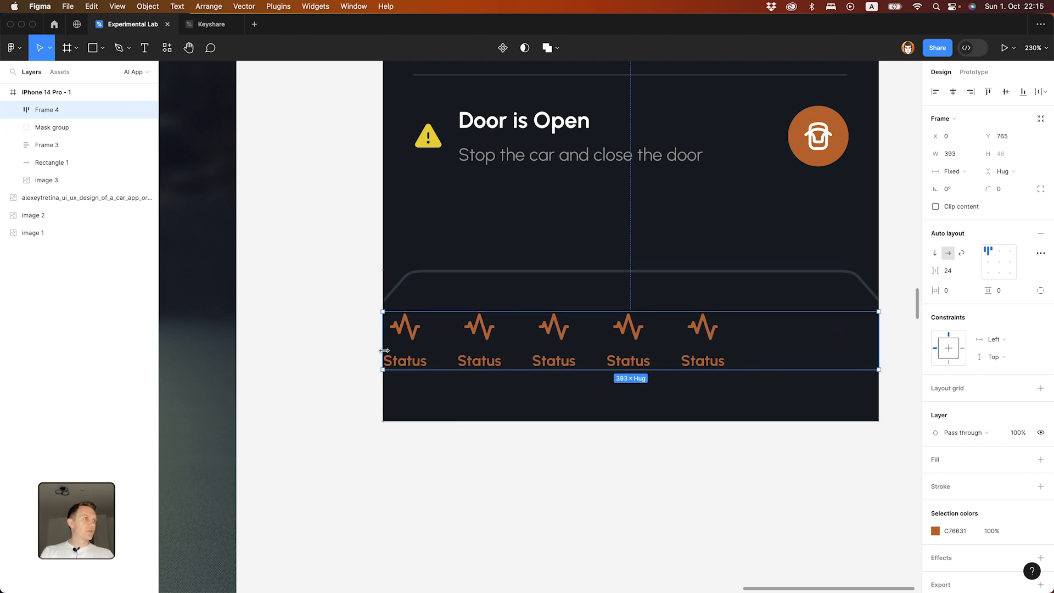
# Step: Set the horizontal resizing of all five menu items to Fill container
pyautogui.click(13, 110)
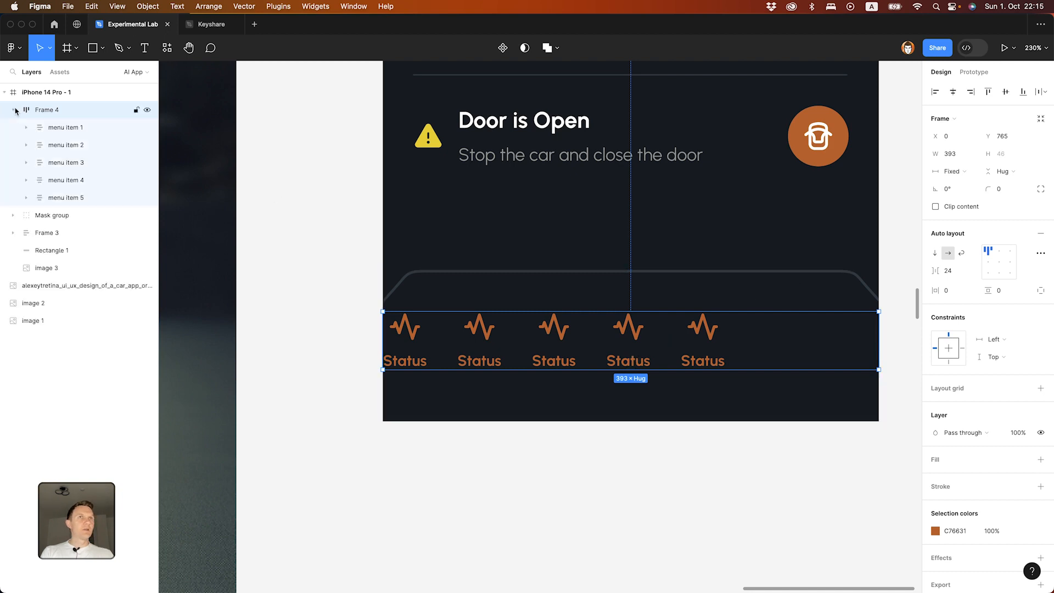
pyautogui.click(64, 127)
pyautogui.keyDown('shift'); pyautogui.click(82, 198); pyautogui.keyUp('shift')
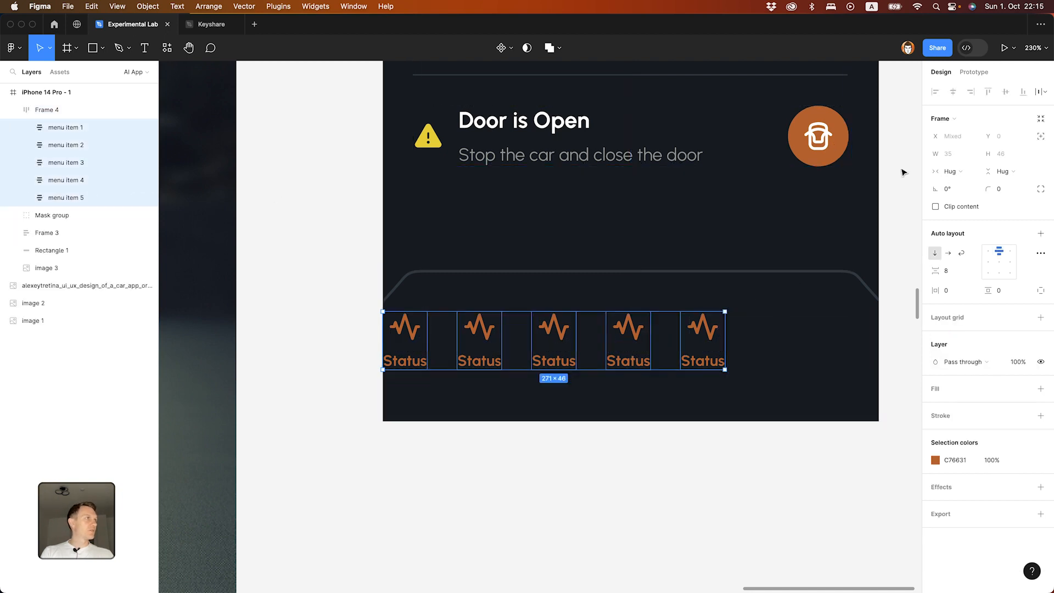
pyautogui.click(949, 171)
pyautogui.click(955, 184)
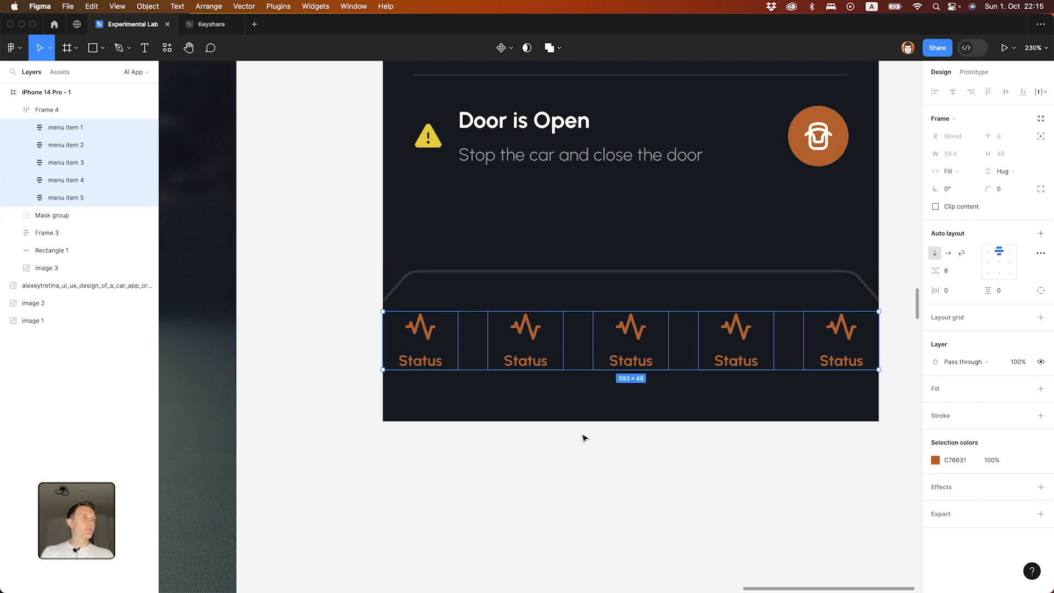
# Step: Rename the frame holding the menu items as "tab bar" and set its horizontal padding to 8
pyautogui.click(46, 109)
pyautogui.doubleClick(47, 109)
pyautogui.write('tab bar')
pyautogui.press('Return')
pyautogui.click(962, 290)
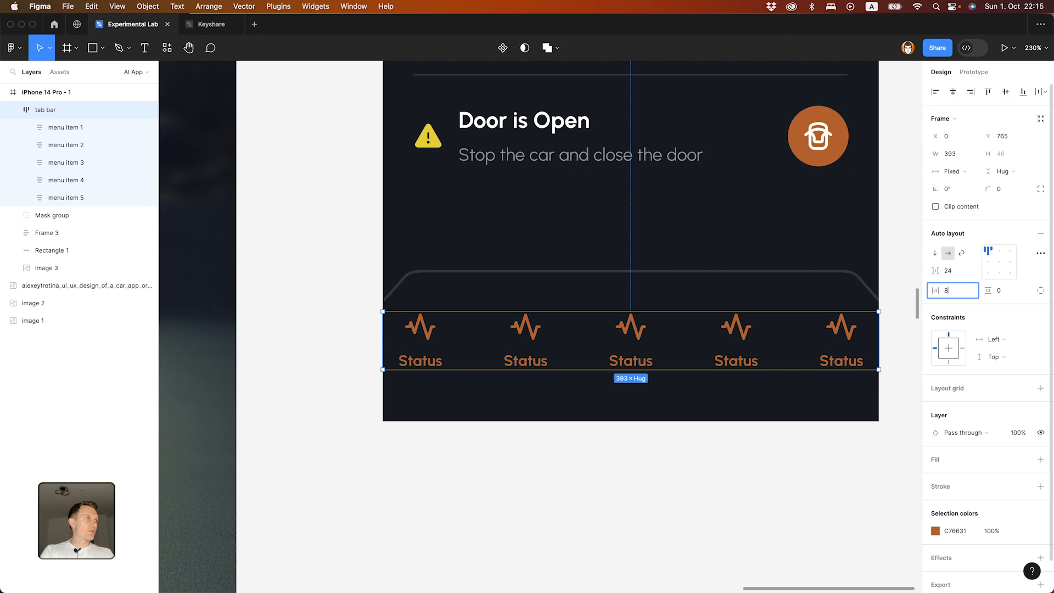
pyautogui.press('Return')
pyautogui.click(618, 435)
# Step: Change the second menu item's label text to "Dashboard"
pyautogui.scroll(-5, 617, 436)
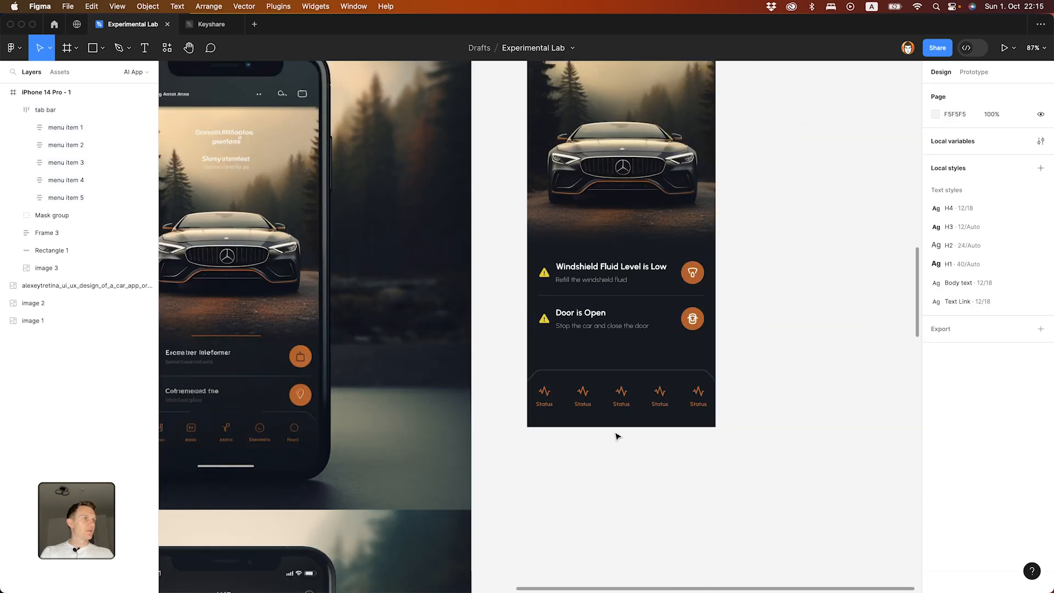
pyautogui.hscroll(-4, 631, 434)
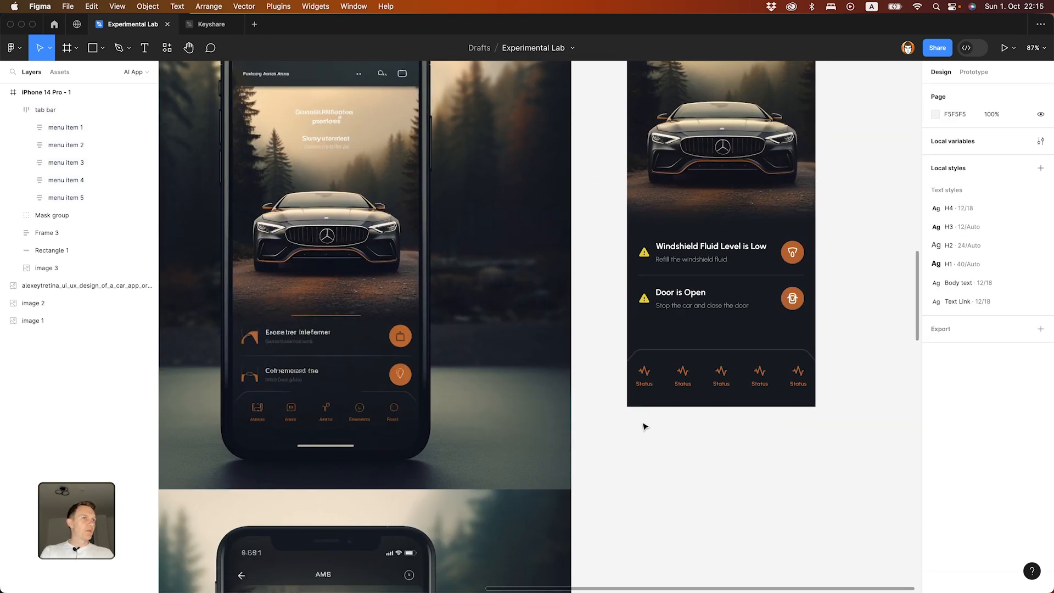
pyautogui.scroll(5, 696, 389)
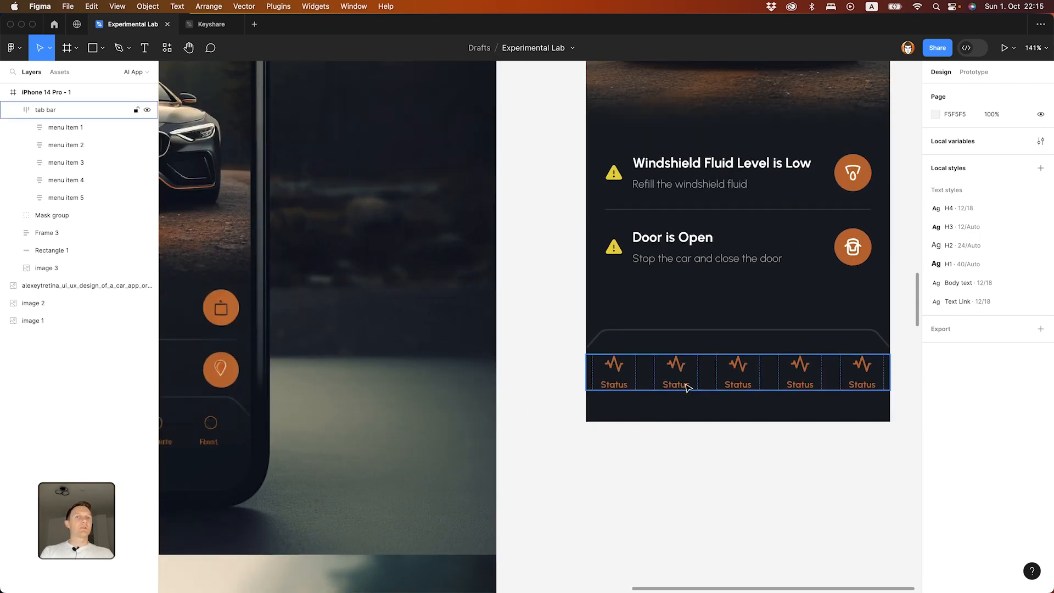
pyautogui.keyDown('super'); pyautogui.click(680, 384); pyautogui.keyUp('super')
pyautogui.doubleClick(680, 383)
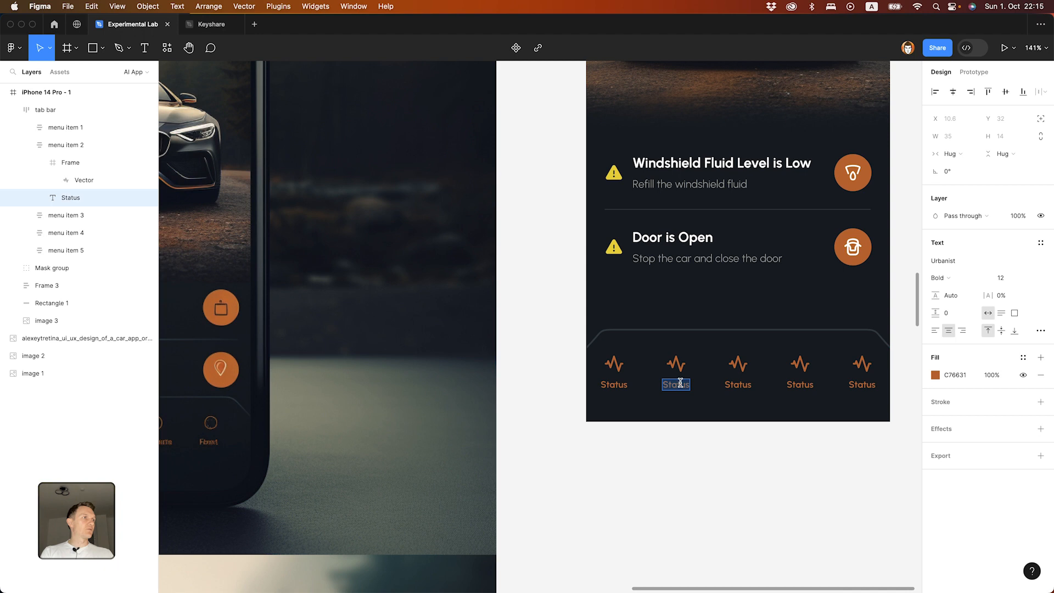
pyautogui.write('Das')
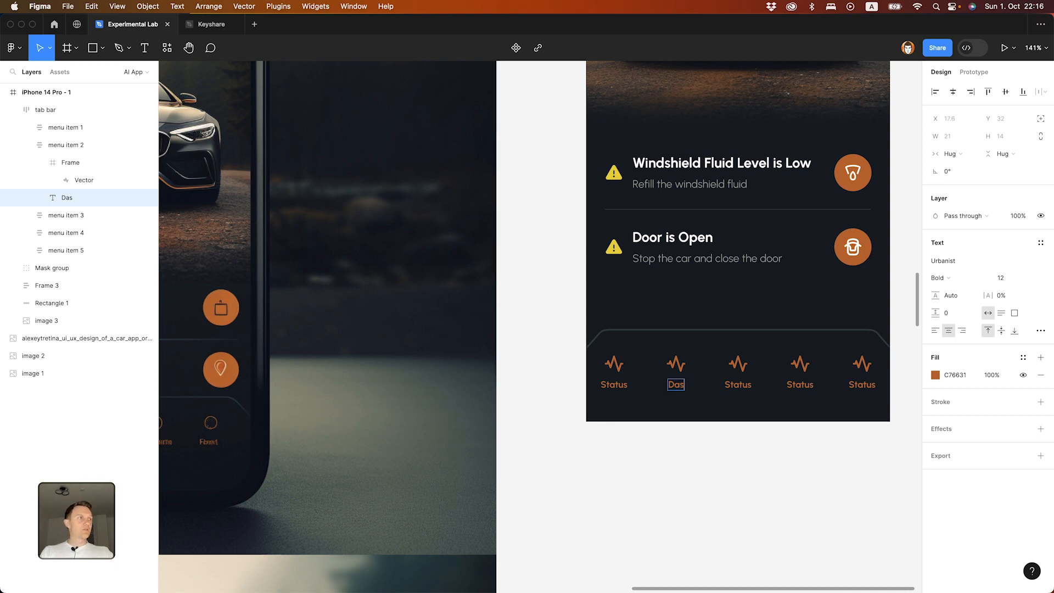
pyautogui.write('hboard')
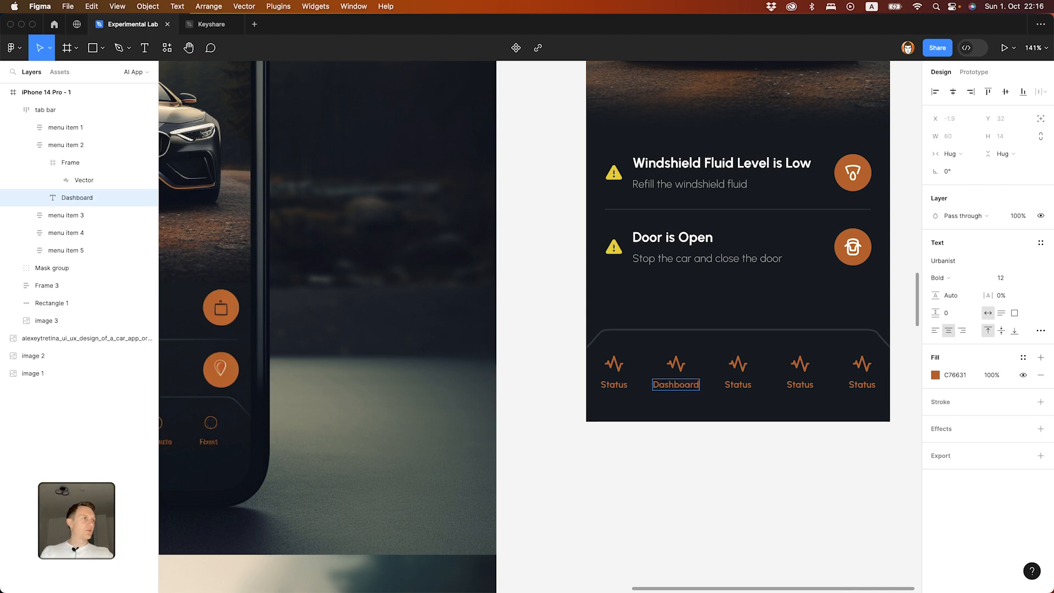
# Step: Change the third menu item's label text to "Media"
pyautogui.press('Escape')
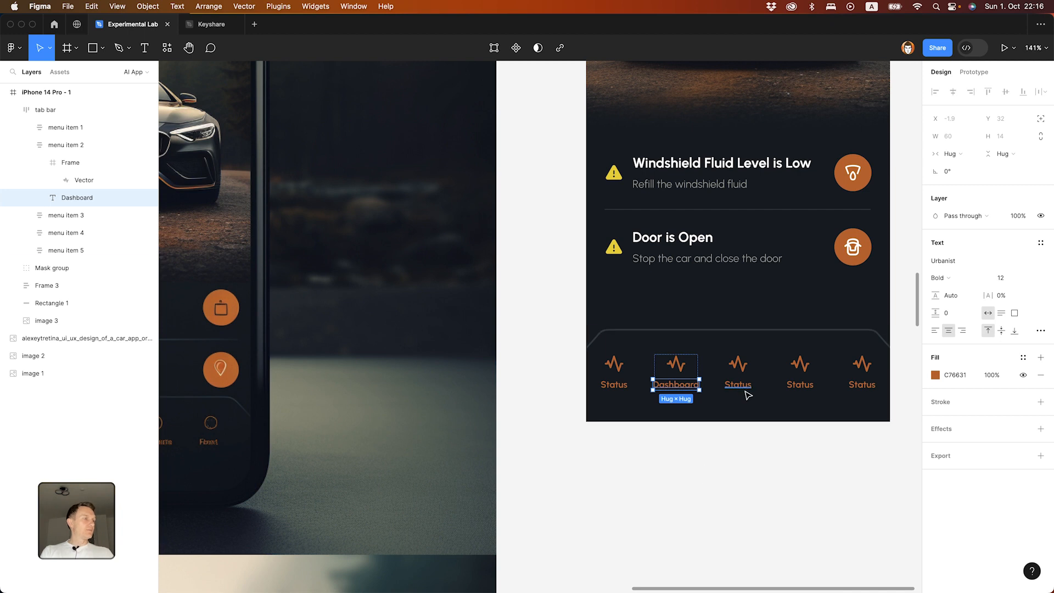
pyautogui.keyDown('super'); pyautogui.click(737, 385); pyautogui.keyUp('super')
pyautogui.doubleClick(737, 384)
pyautogui.write('Media')
pyautogui.press('Escape')
pyautogui.click(845, 505)
pyautogui.hscroll(3, 806, 494)
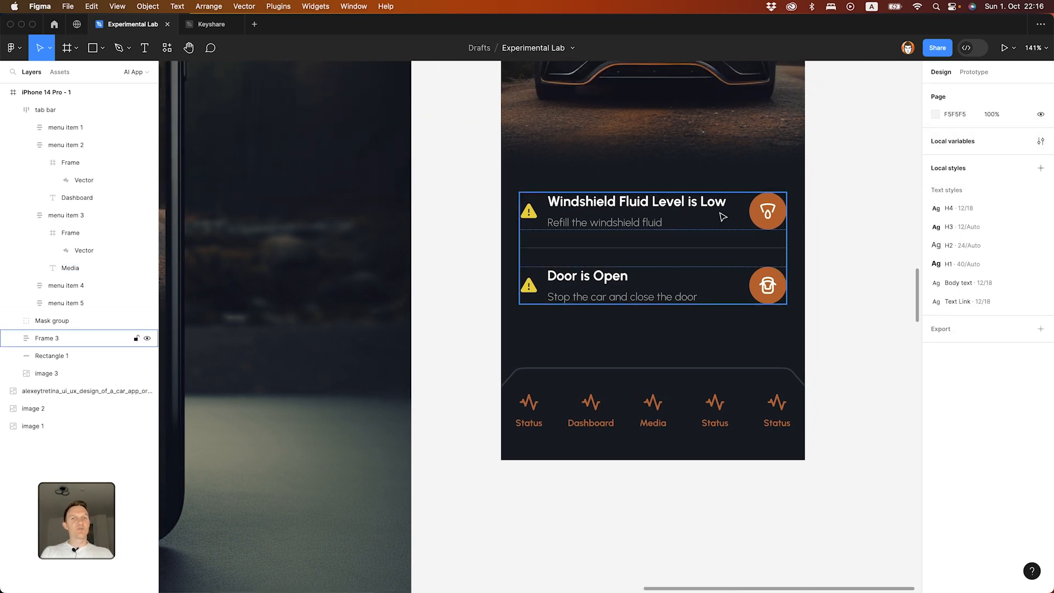
# Step: Change the fourth menu item's label to "Navigation" and the fifth menu item's label to "Profile"
pyautogui.doubleClick(714, 422)
pyautogui.write('Navigation')
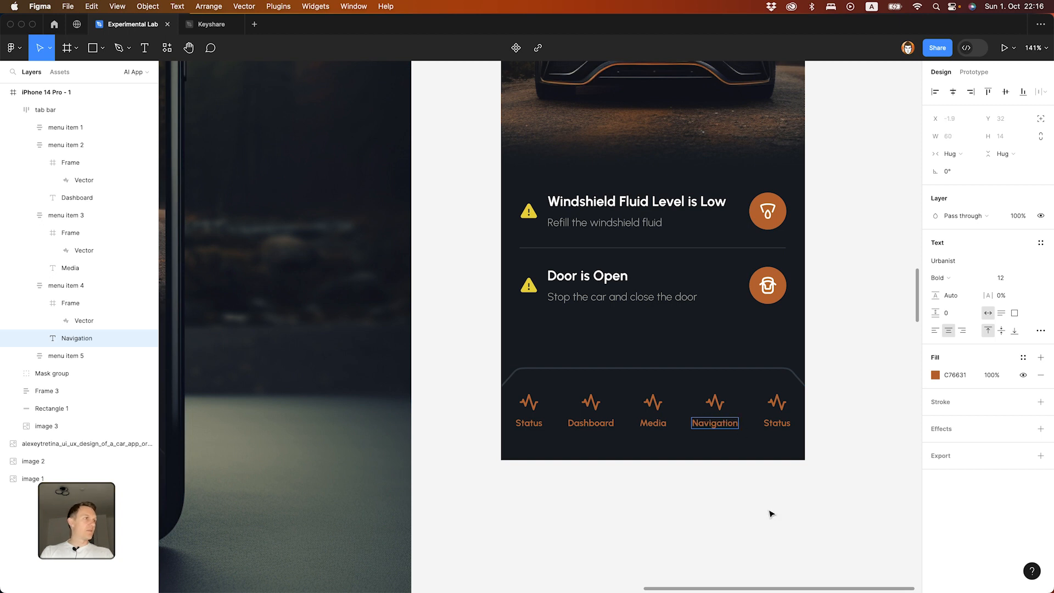
pyautogui.click(771, 513)
pyautogui.scroll(2, 770, 494)
pyautogui.doubleClick(776, 464)
pyautogui.write('Profile')
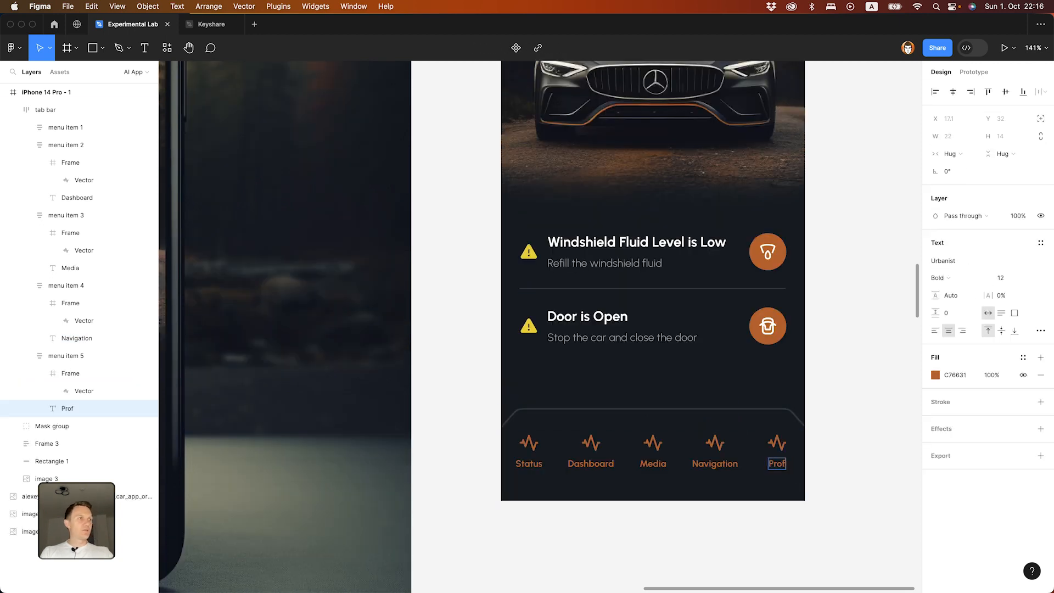
pyautogui.click(771, 534)
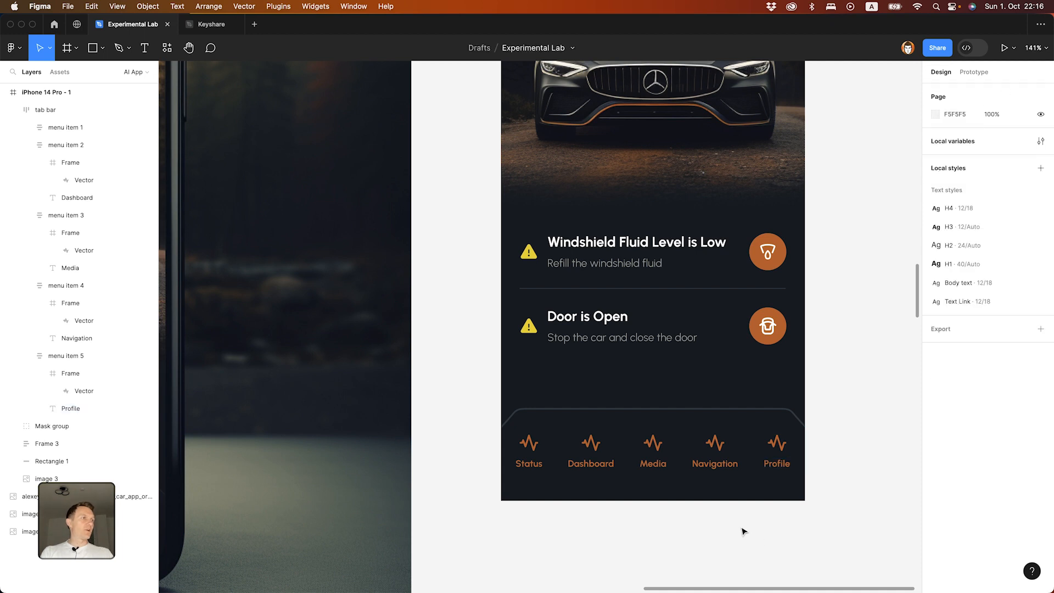
# Step: Move the row of menu items slightly upward within the tab bar shape
pyautogui.click(545, 433)
pyautogui.moveTo(645, 429); pyautogui.dragTo(644, 425)
pyautogui.click(628, 529)
pyautogui.scroll(-2, 628, 529)
pyautogui.scroll(3, 594, 469)
pyautogui.scroll(10, 594, 470)
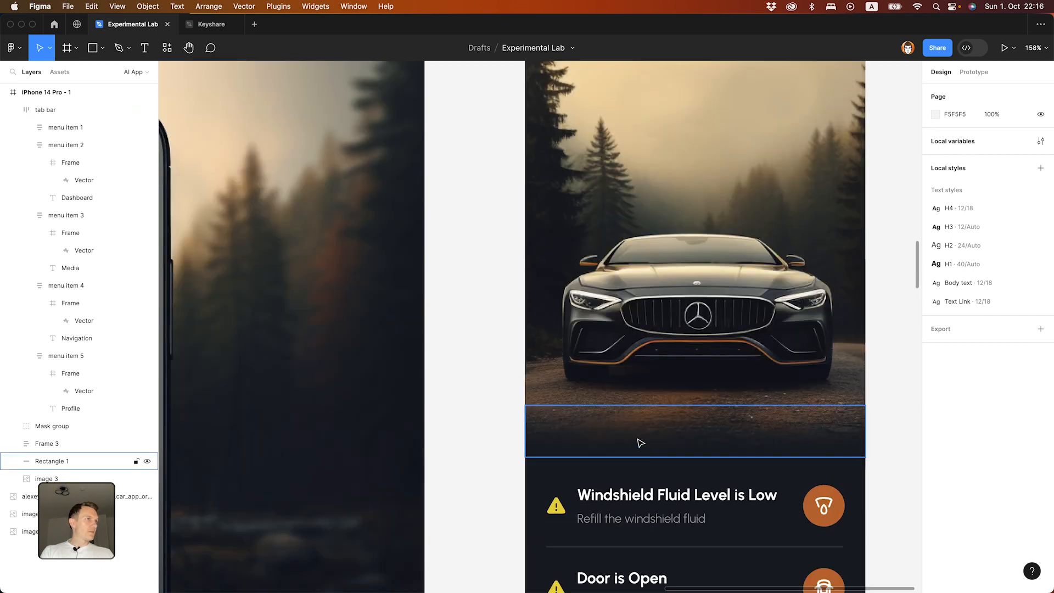
# Step: Recolour the Status menu item's icon and label with the grey 989E9B sampled from the warning rows' secondary text
pyautogui.scroll(-10, 636, 445)
pyautogui.keyDown('super'); pyautogui.click(625, 421); pyautogui.keyUp('super')
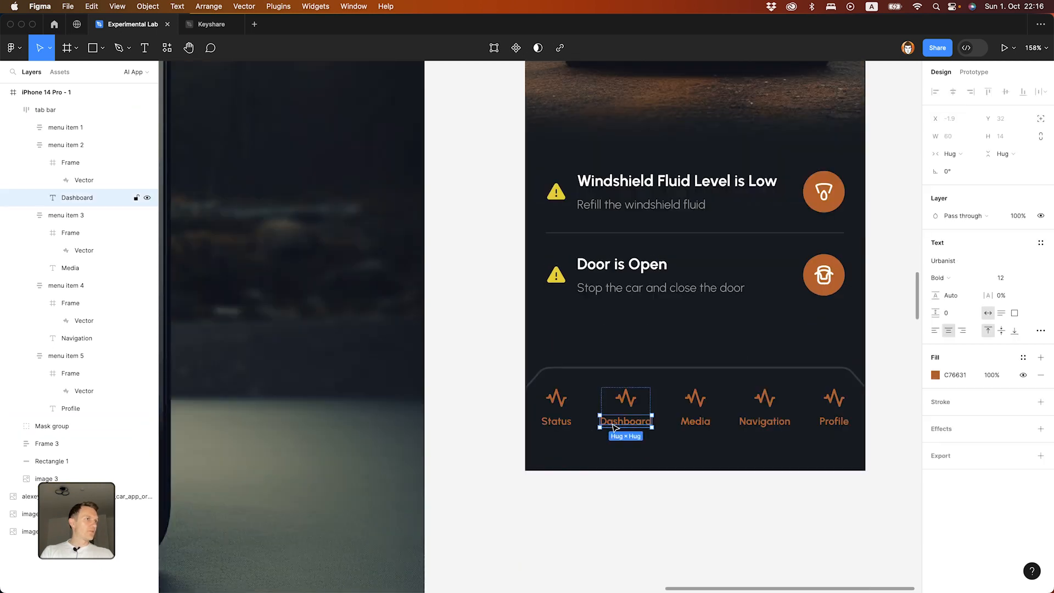
pyautogui.click(560, 409)
pyautogui.click(934, 460)
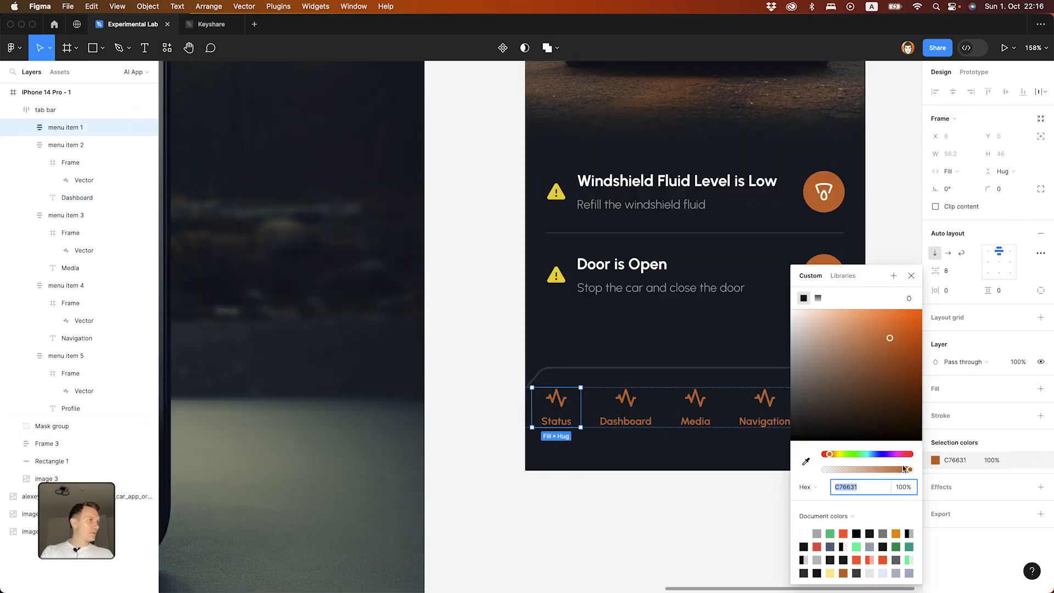
pyautogui.click(804, 463)
pyautogui.scroll(5, 600, 493)
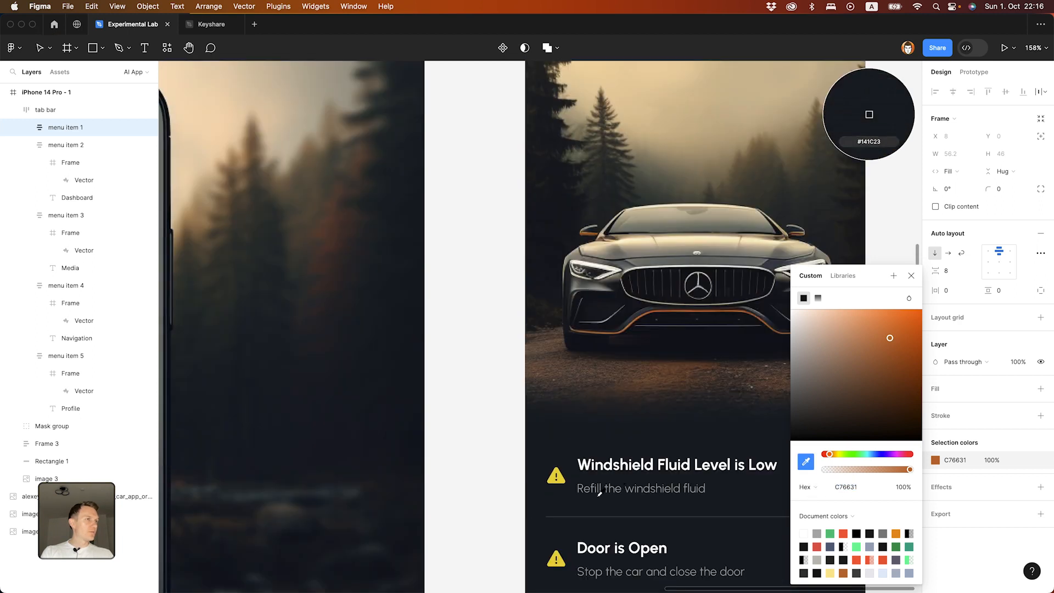
pyautogui.scroll(10, 599, 492)
pyautogui.click(609, 464)
pyautogui.scroll(-5, 612, 470)
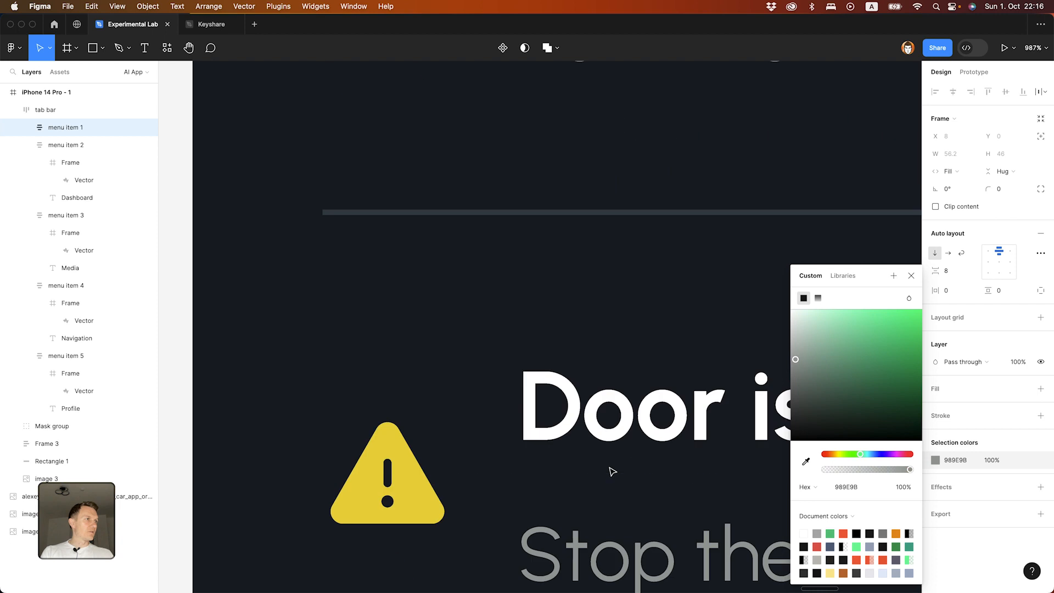
pyautogui.scroll(-15, 612, 470)
pyautogui.click(513, 442)
pyautogui.scroll(-3, 512, 442)
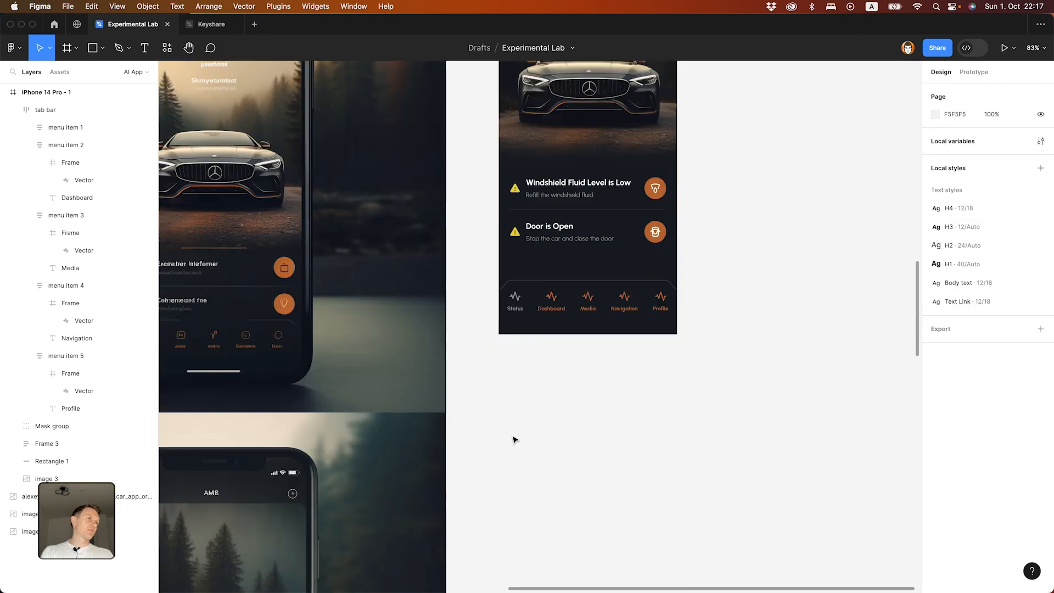
pyautogui.scroll(5, 501, 334)
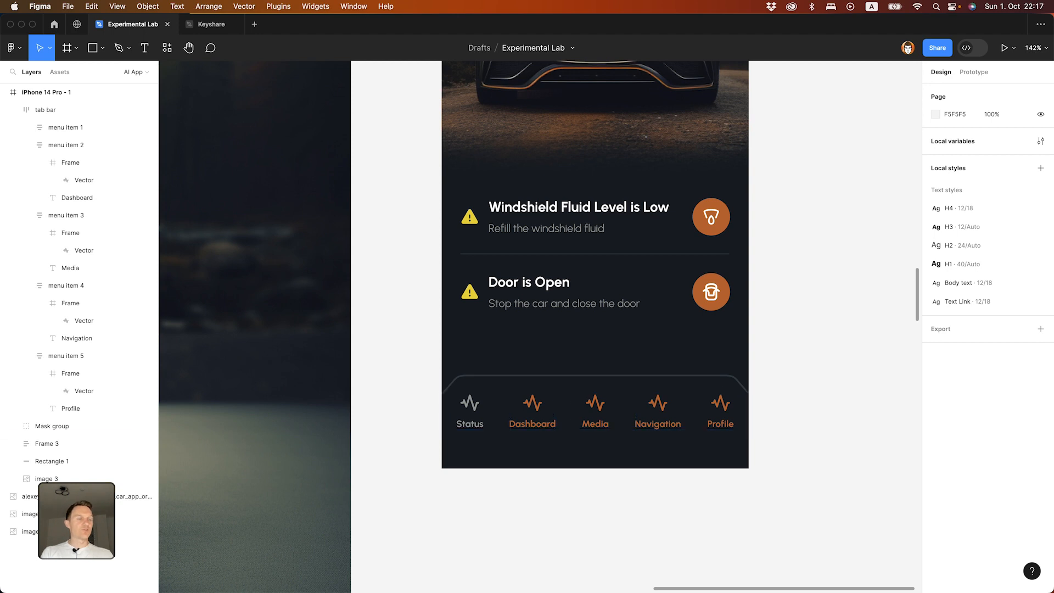
# Step: Switch to Iconbuddy in Chrome and search its icon library for "dashboard"
pyautogui.click(373, 573)
pyautogui.doubleClick(170, 175)
pyautogui.write('dashboard')
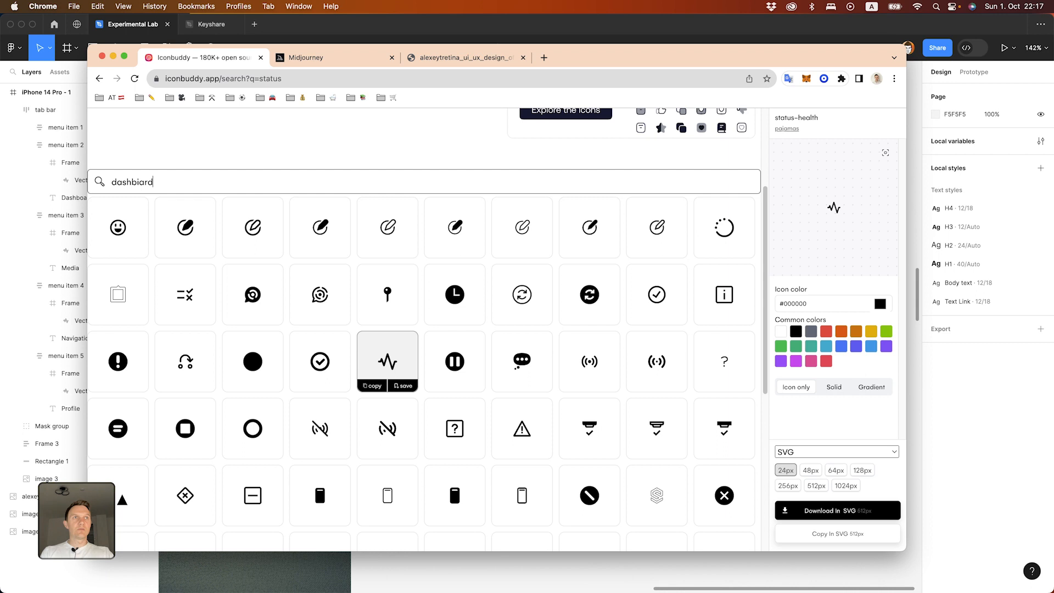
# Step: Search the icon library for "dashboard" and copy the uil round gauge dashboard icon as SVG
pyautogui.press('Return')
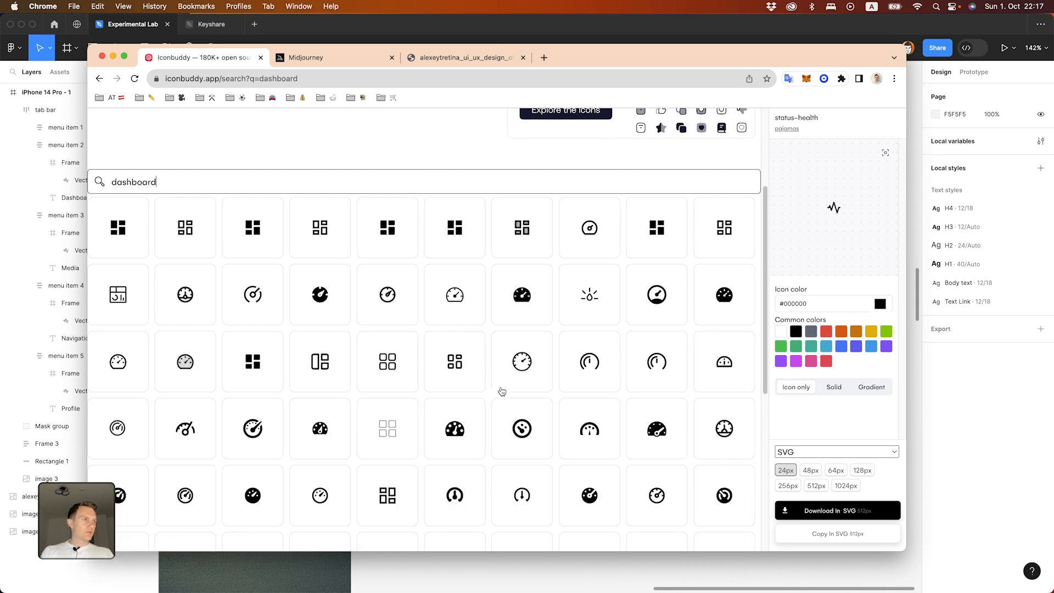
pyautogui.click(187, 304)
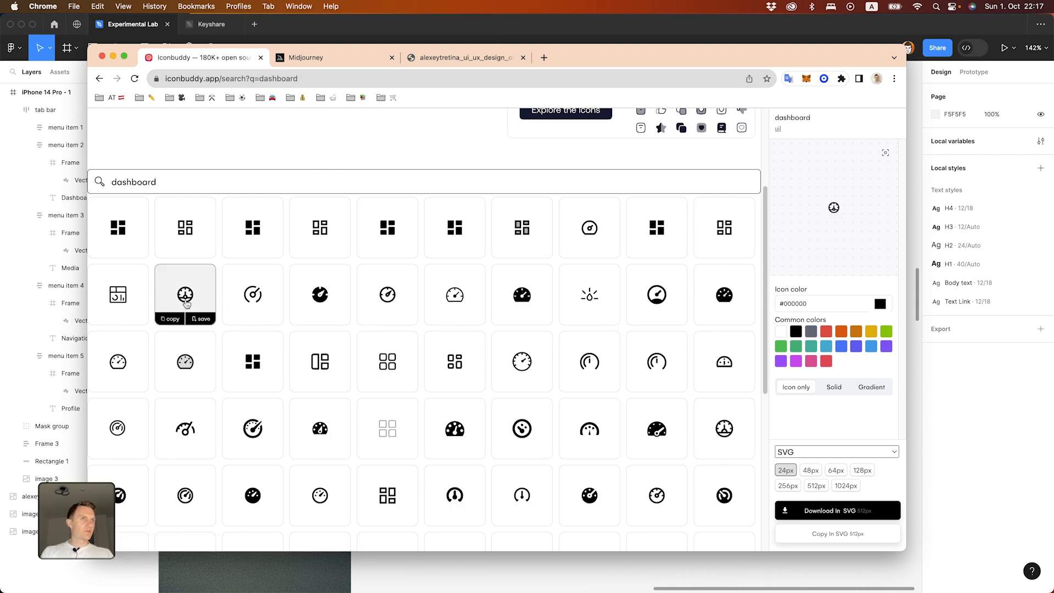
pyautogui.click(858, 536)
# Step: Back in Figma, replace the Dashboard tab's icon with the copied gauge and color it #C76631, sampled from the orange alert button
pyautogui.click(843, 565)
pyautogui.doubleClick(532, 423)
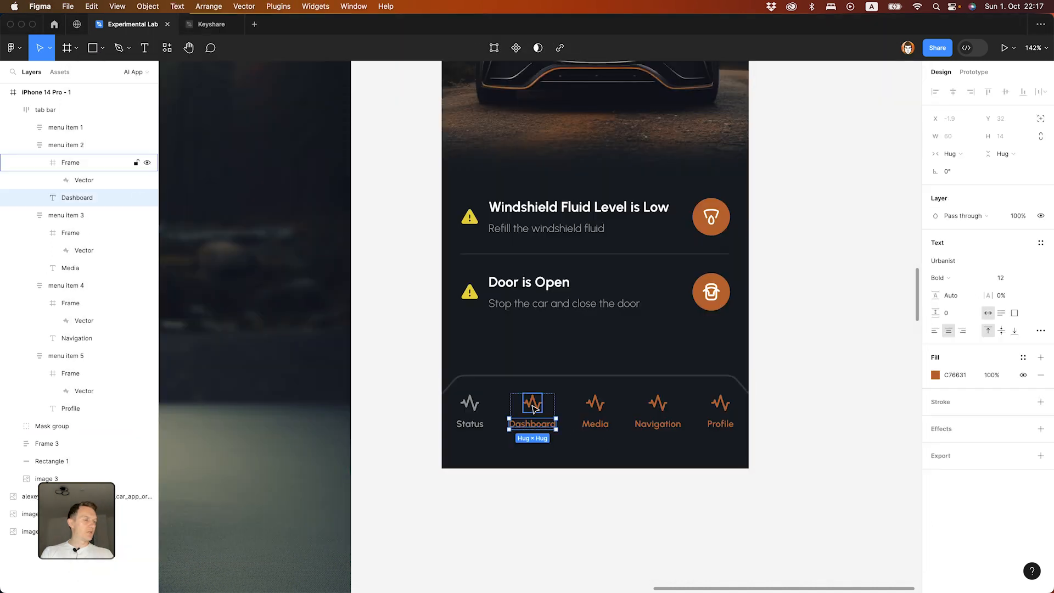
pyautogui.click(533, 409)
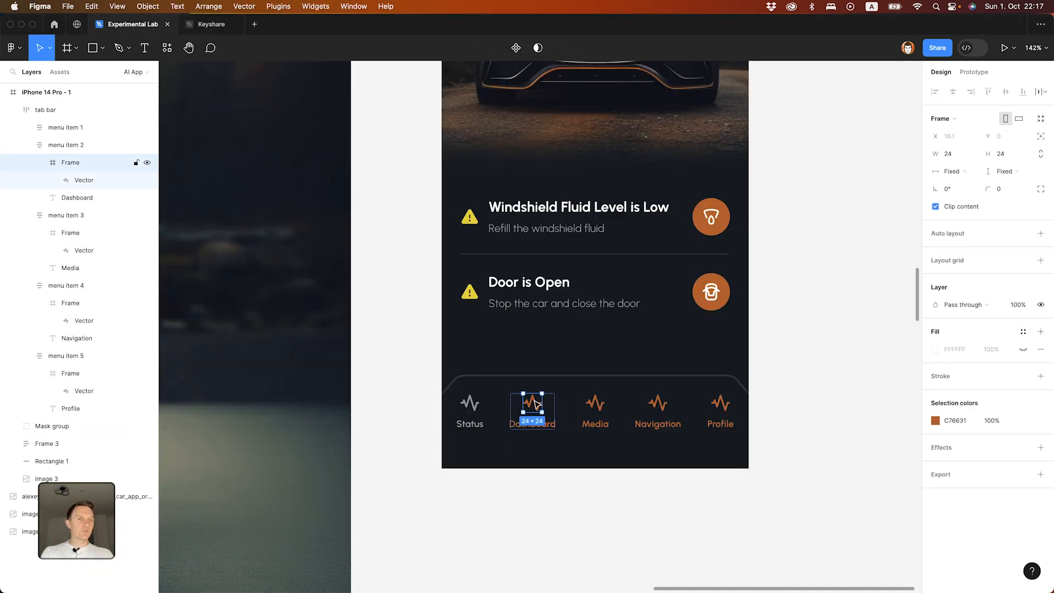
pyautogui.press('super+shift+r')
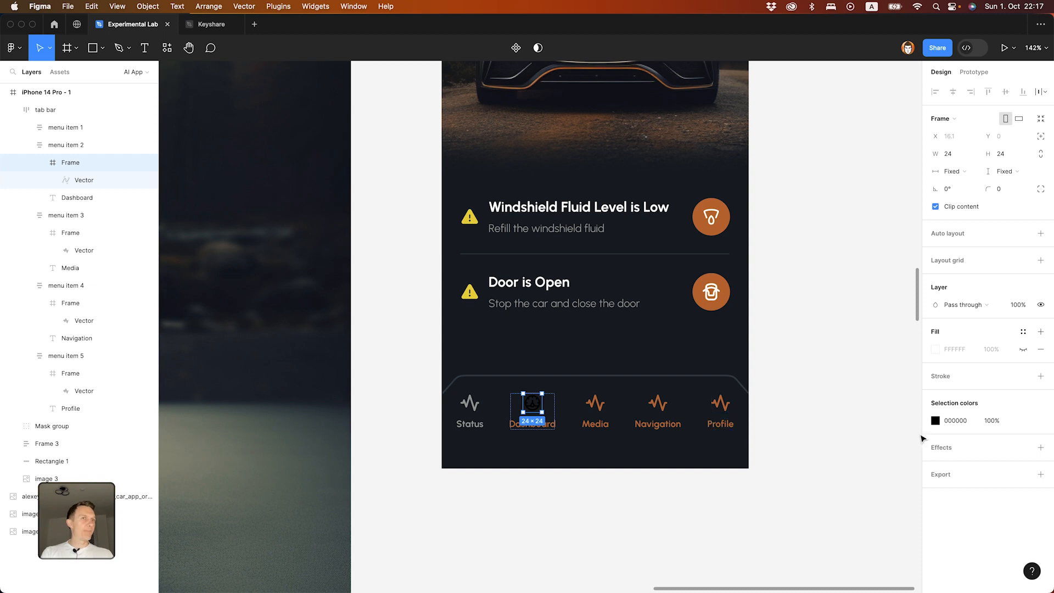
pyautogui.click(935, 421)
pyautogui.click(804, 462)
pyautogui.click(713, 299)
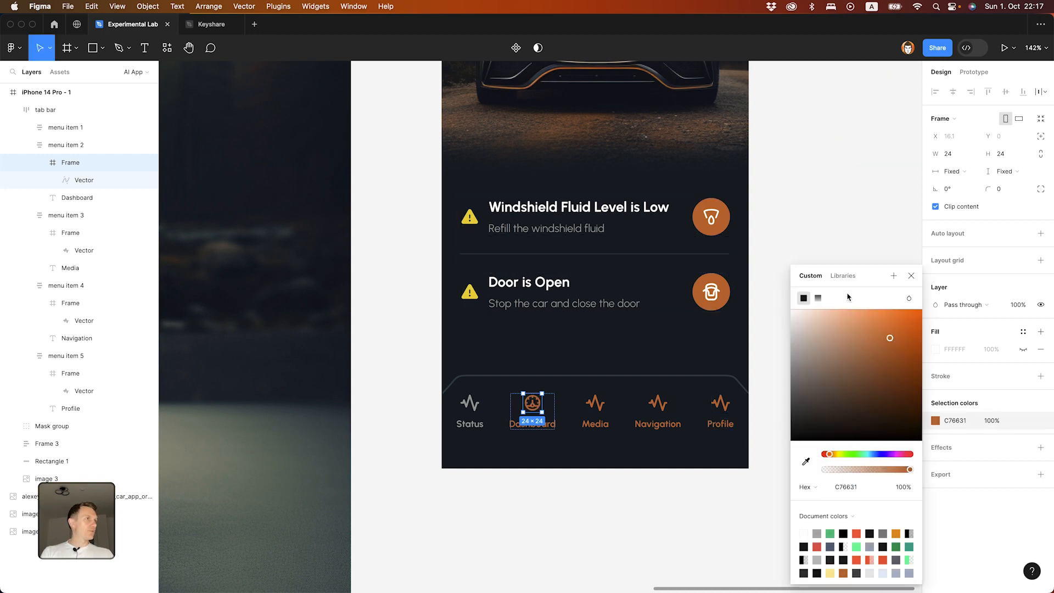
pyautogui.click(803, 313)
# Step: Switch to Iconbuddy in Chrome, search for "media" and copy the outlined media-play icon as SVG
pyautogui.press('super+Tab')
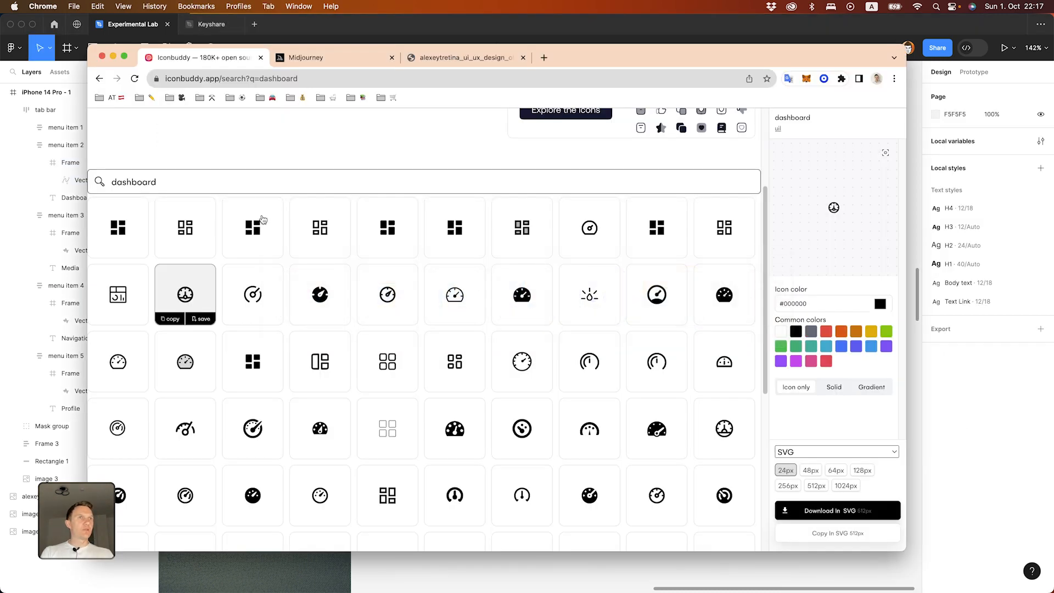
pyautogui.press('super+a')
pyautogui.write('media')
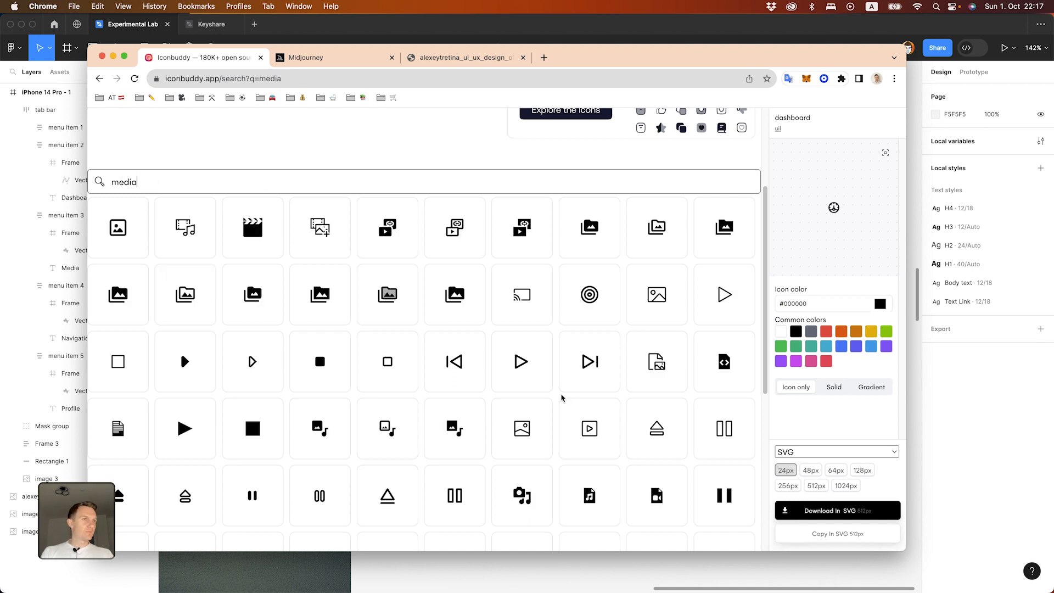
pyautogui.click(518, 359)
pyautogui.click(806, 535)
# Step: Switch to Figma, replace the Media tab's icon with the copied play icon and color it orange like the alert buttons
pyautogui.press('super+Tab')
pyautogui.press('super+v')
pyautogui.click(935, 421)
pyautogui.click(800, 461)
pyautogui.click(708, 225)
pyautogui.click(841, 291)
# Step: Switch to Iconbuddy in Chrome, search for "route" and copy the route-line icon as SVG
pyautogui.press('super+Tab')
pyautogui.press('super+a')
pyautogui.write('ro')
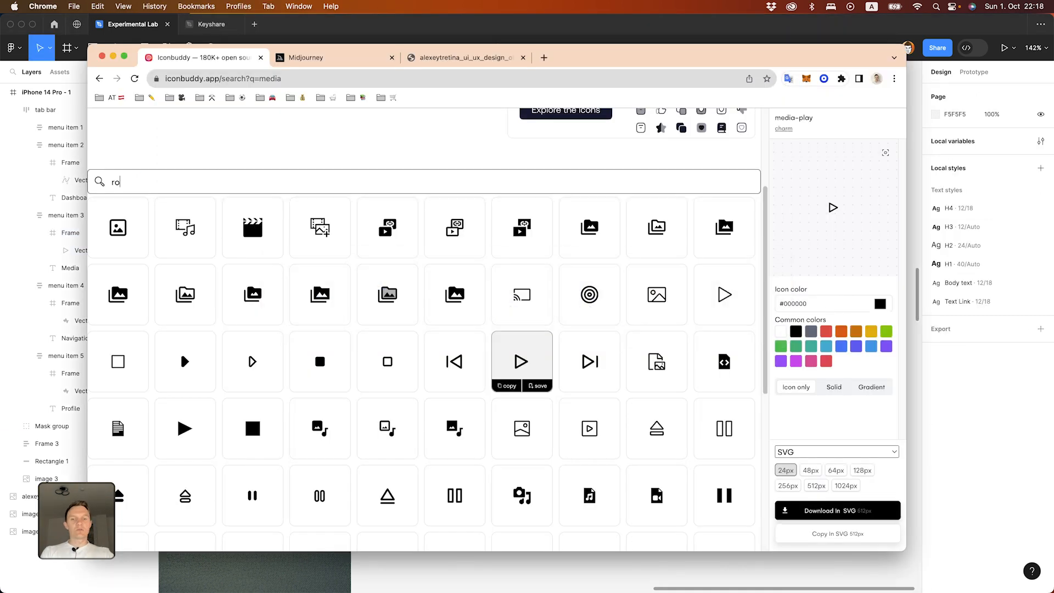
pyautogui.write('ute')
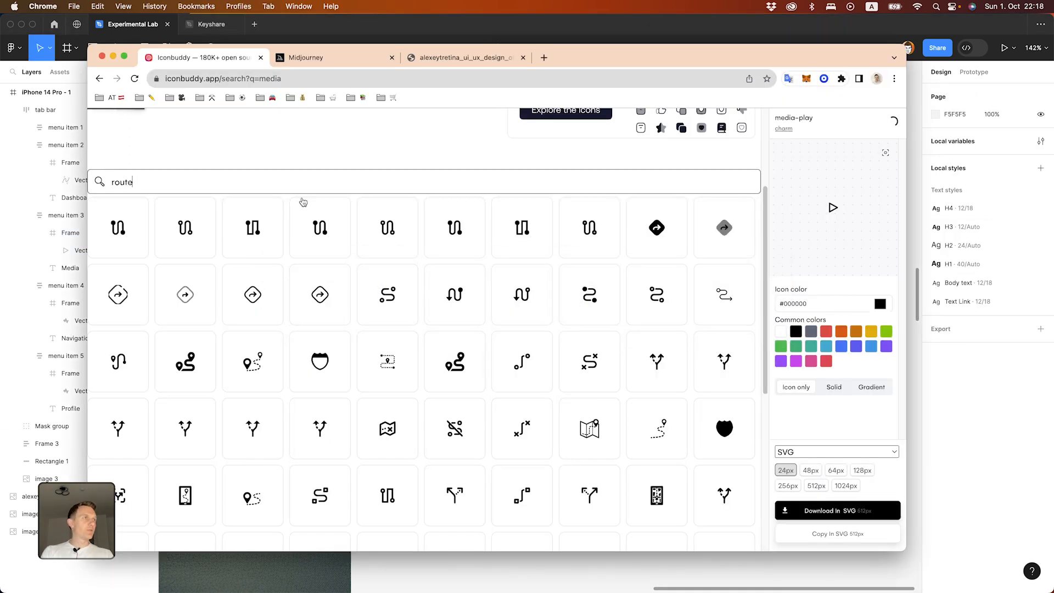
pyautogui.click(657, 299)
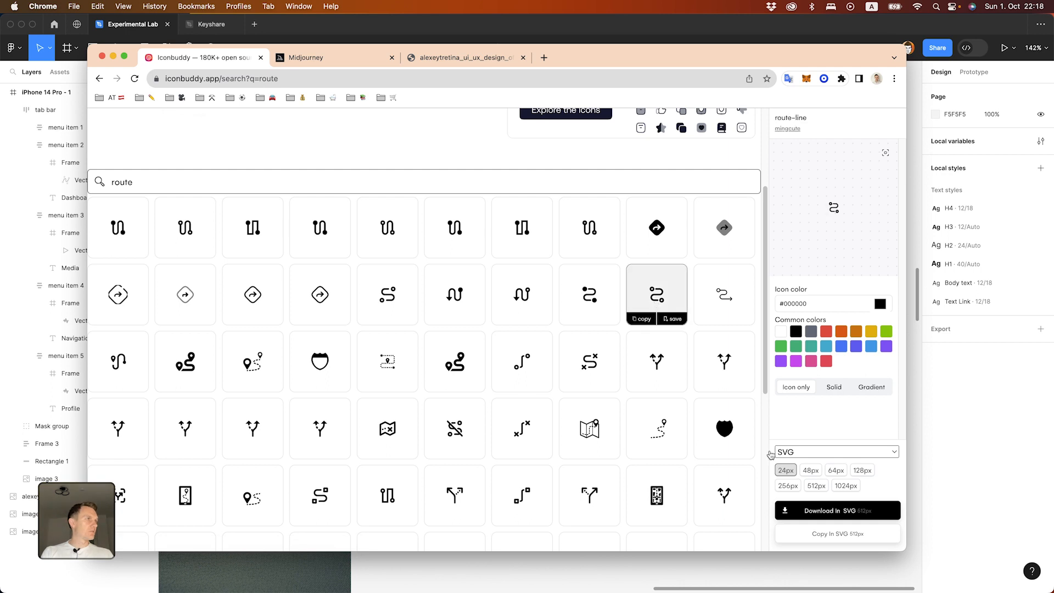
pyautogui.click(829, 532)
# Step: Return to Figma, replace the Navigation tab's icon with the copied route icon and color it #C76631, sampled from the alert button
pyautogui.click(816, 580)
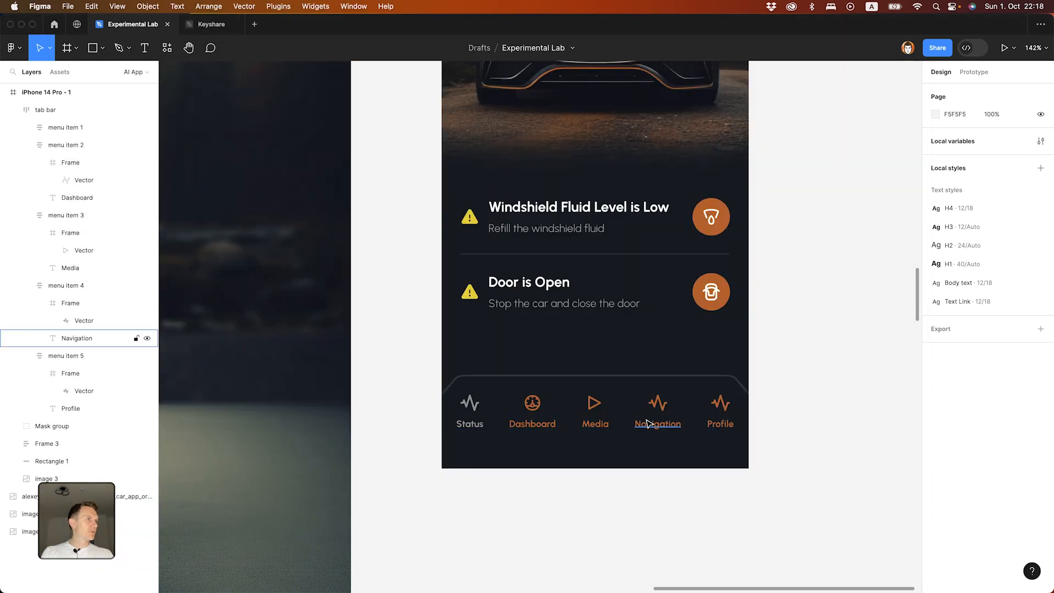
pyautogui.click(657, 403)
pyautogui.press('super+v')
pyautogui.click(935, 421)
pyautogui.click(805, 461)
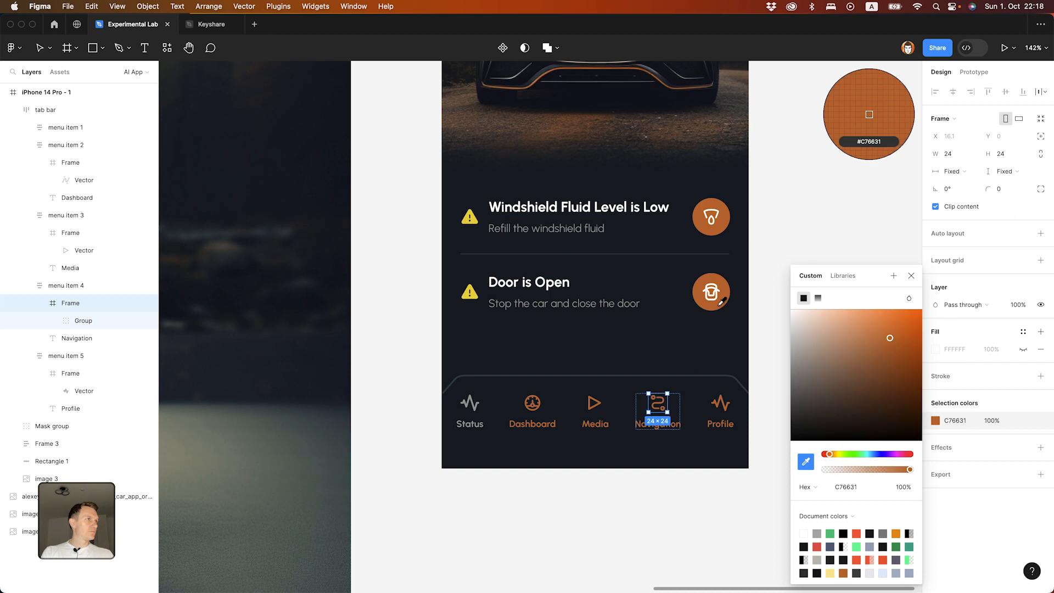
pyautogui.click(720, 404)
pyautogui.keyDown('super'); pyautogui.click(593, 403); pyautogui.keyUp('super')
pyautogui.hotkey('shift', '2')
pyautogui.press('Escape')
pyautogui.scroll(-10, 607, 412)
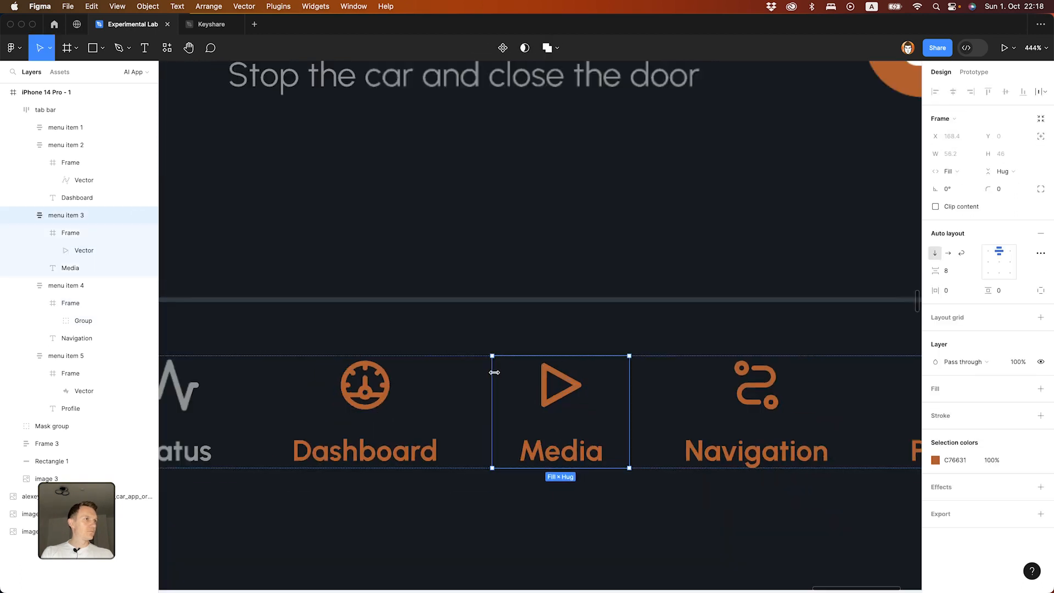
pyautogui.press('Escape')
# Step: Switch to Iconbuddy in Chrome and search the icon library for "profile"
pyautogui.moveTo(318, 586)
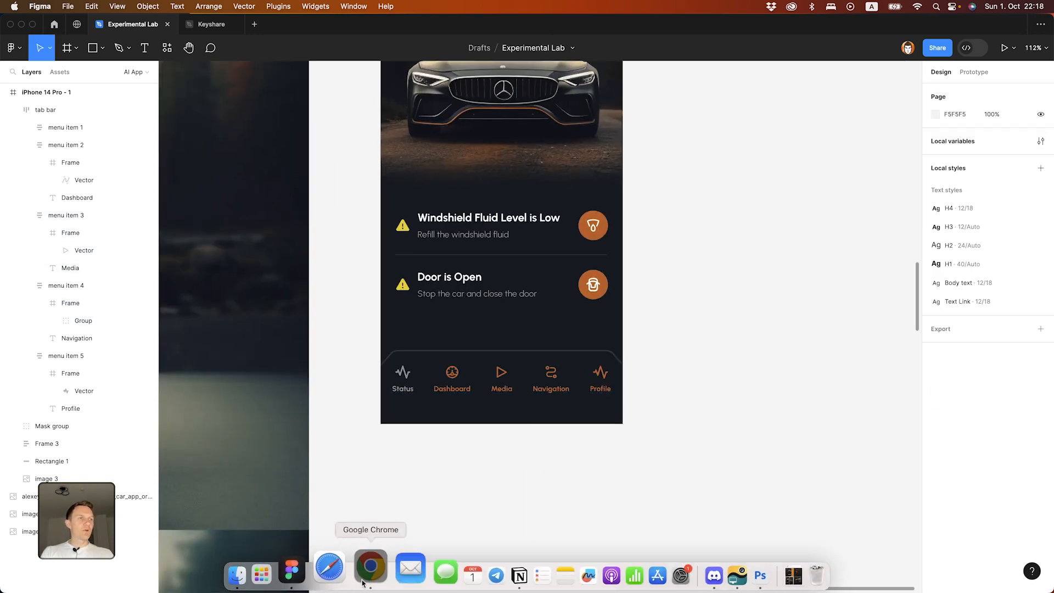
pyautogui.click(398, 574)
pyautogui.tripleClick(200, 178)
pyautogui.write('p')
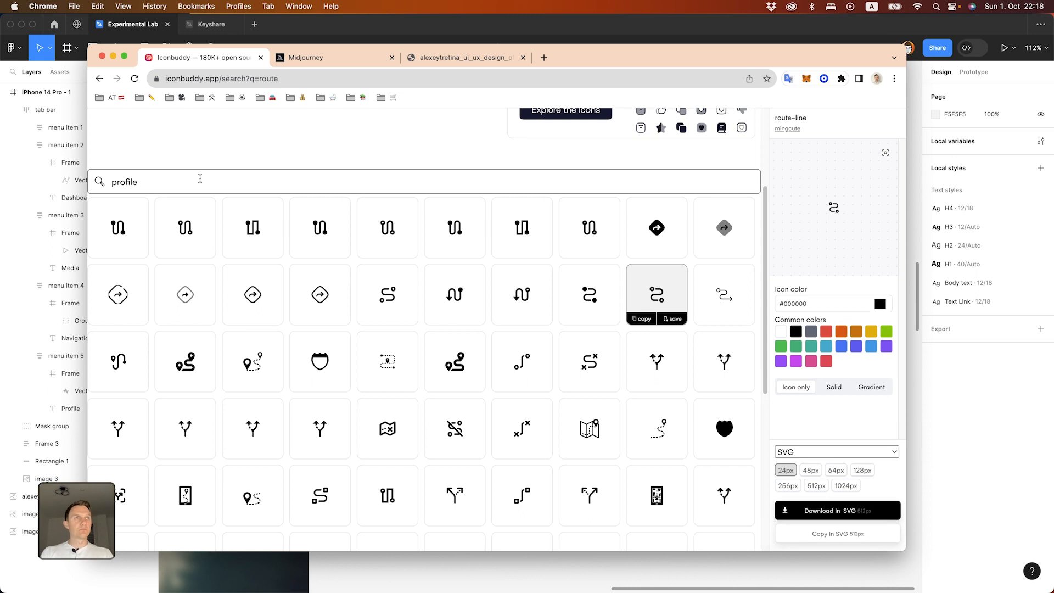
pyautogui.write('rofile')
pyautogui.press('Return')
pyautogui.scroll(-3, 264, 196)
pyautogui.scroll(5, 206, 328)
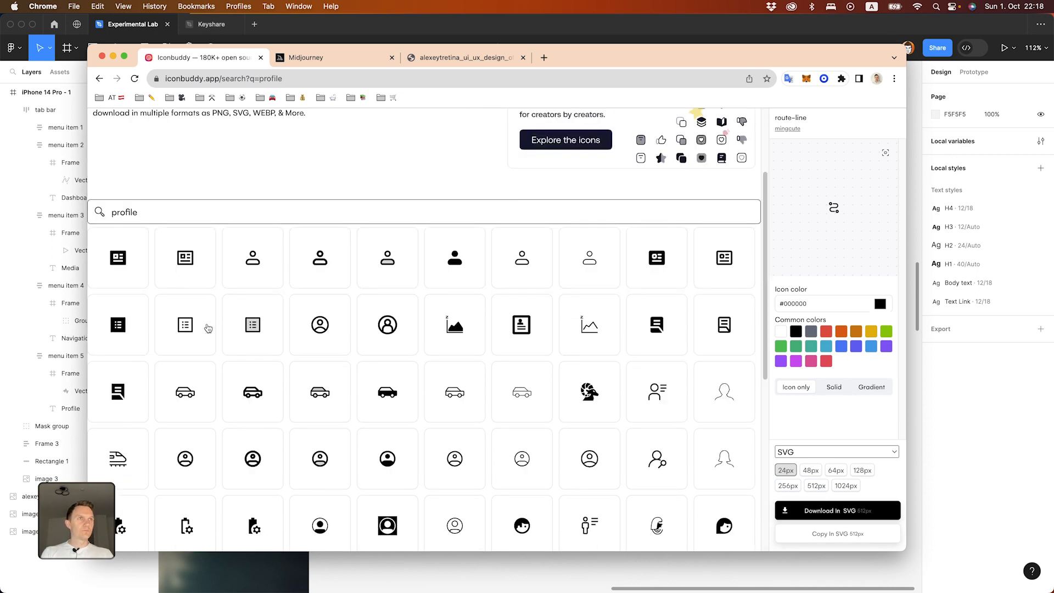
# Step: Copy the profile-bold icon as SVG, replace the Profile tab's icon with it in Figma and color it #C76631
pyautogui.click(325, 267)
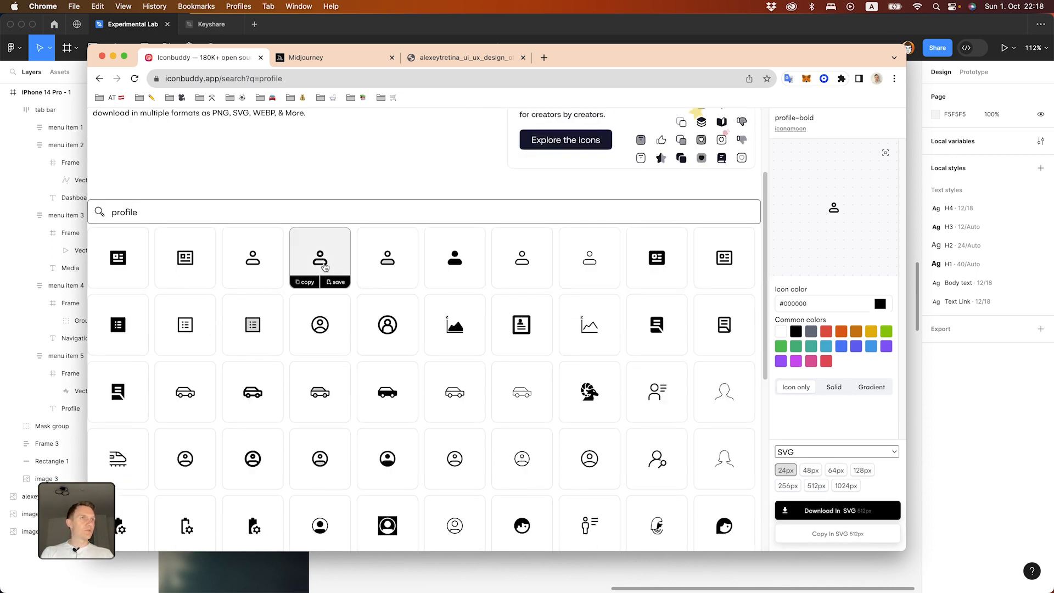
pyautogui.click(856, 533)
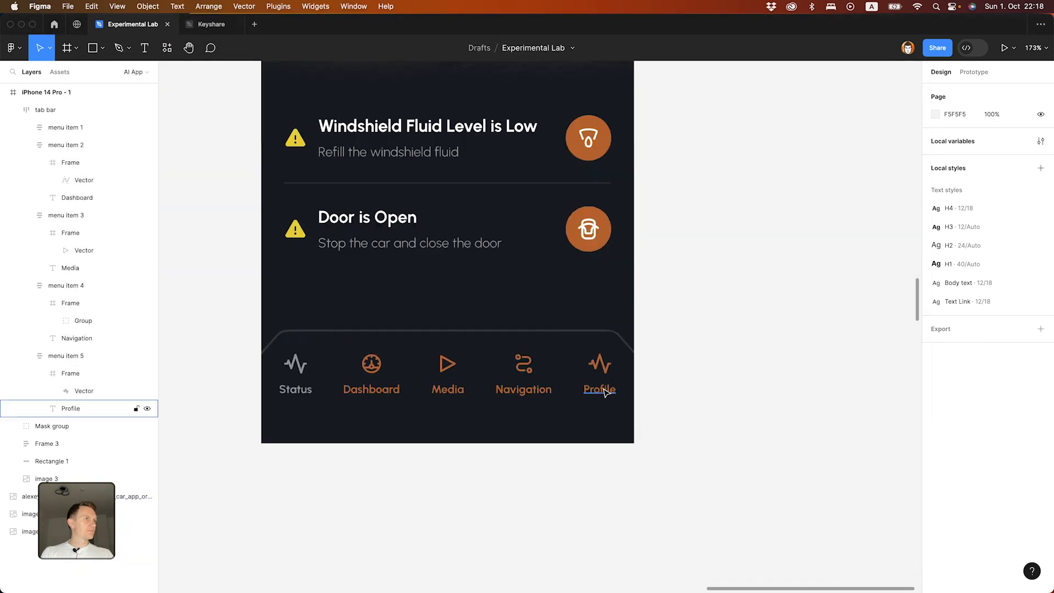
pyautogui.press('super+v')
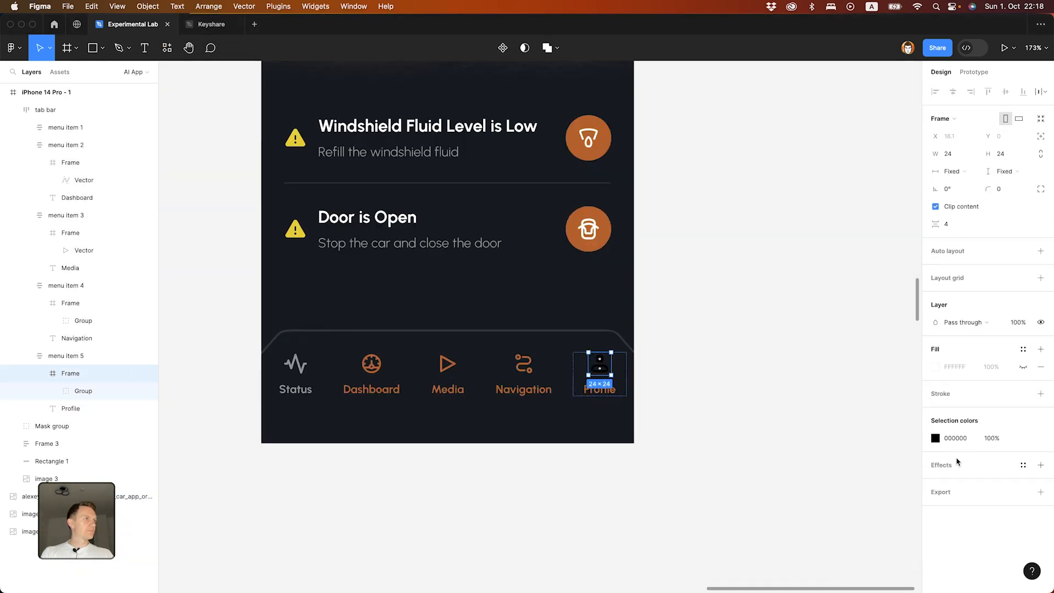
pyautogui.click(935, 438)
pyautogui.click(649, 242)
pyautogui.scroll(-5, 694, 297)
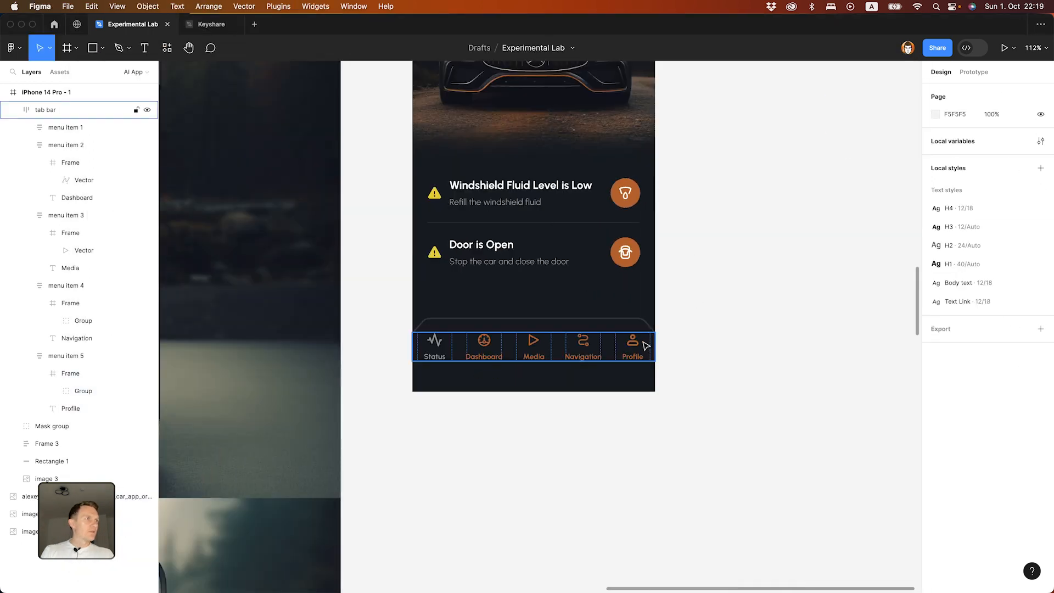
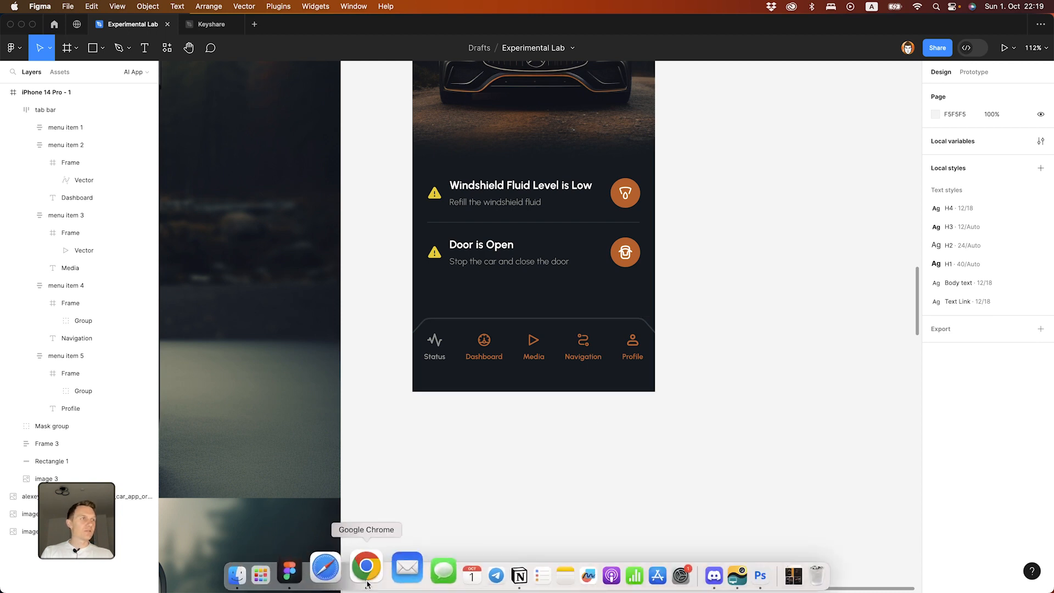
# Step: Switch to Iconbuddy in Chrome and copy the thinner iconamoon profile icon from the "profile" results as SVG
pyautogui.click(364, 570)
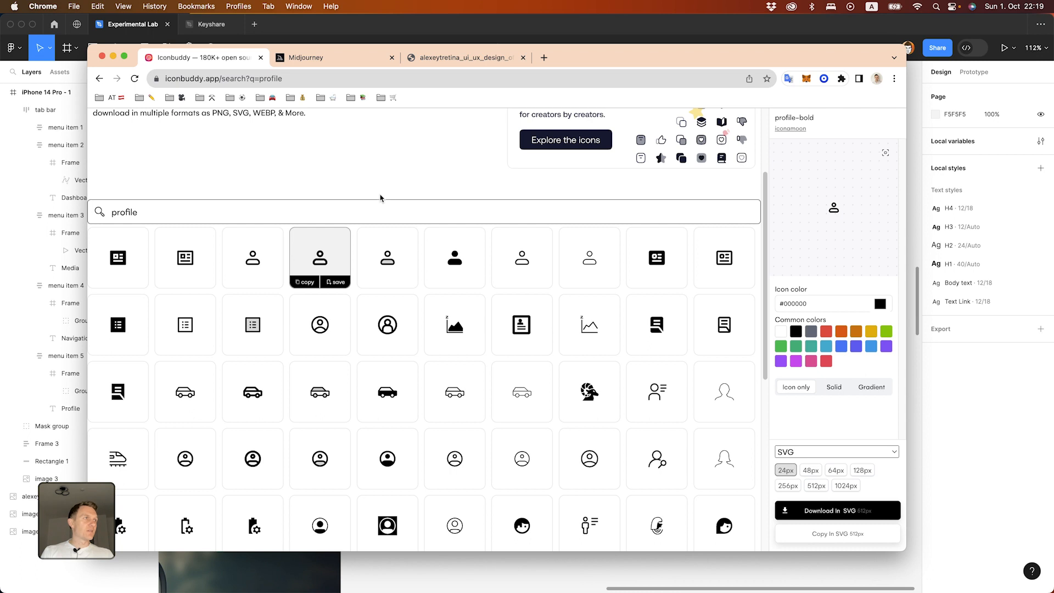
pyautogui.scroll(-5, 380, 198)
pyautogui.scroll(3, 259, 287)
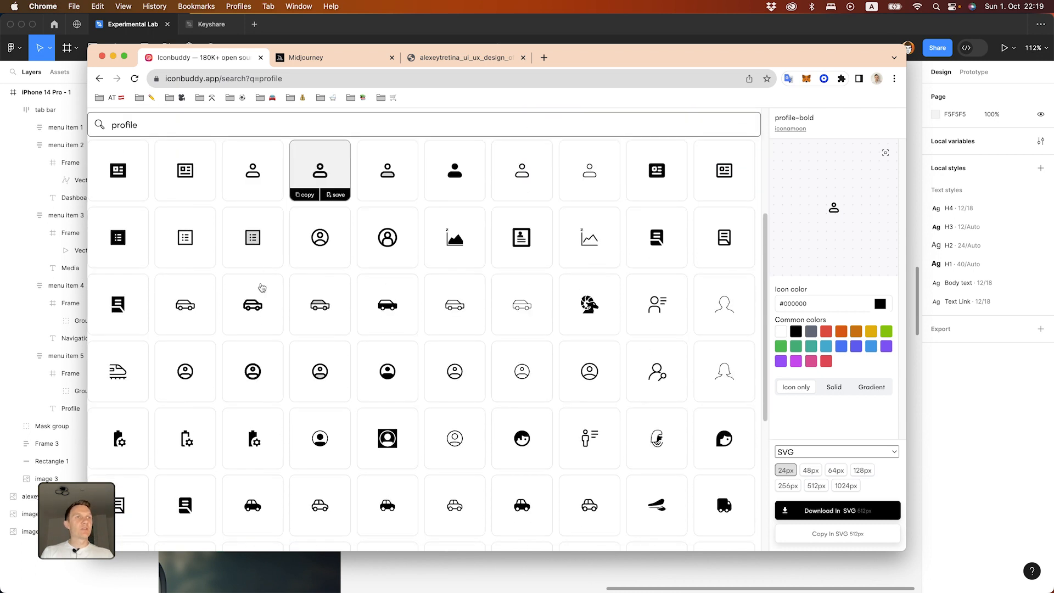
pyautogui.click(837, 534)
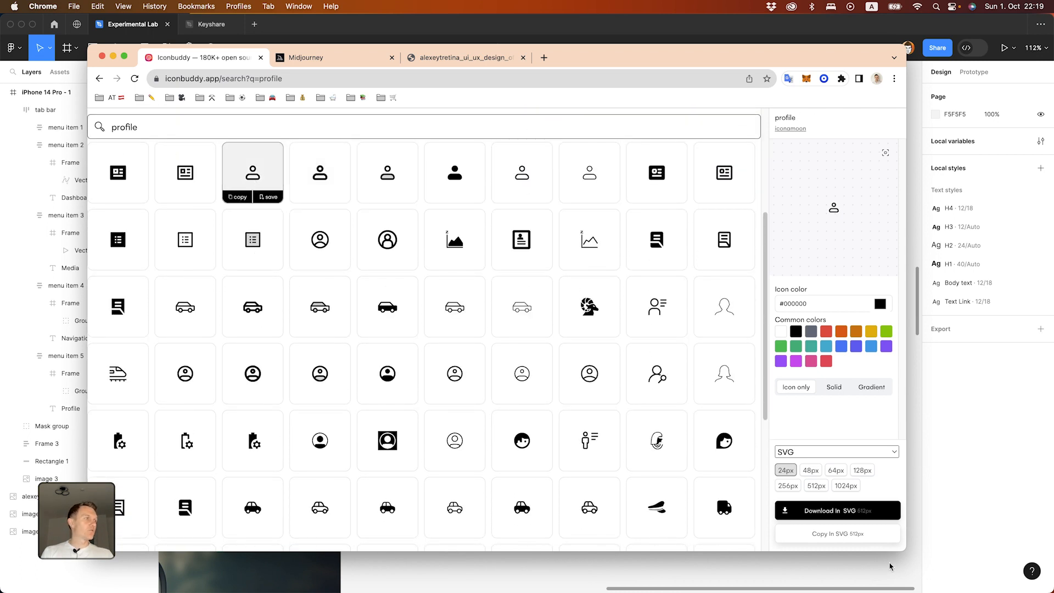
# Step: Switch to Figma, replace the Profile tab's bold icon with the thinner one and color it #C76631, sampled from the alert button
pyautogui.press('super+Tab')
pyautogui.scroll(5, 636, 367)
pyautogui.click(629, 359)
pyautogui.click(637, 326)
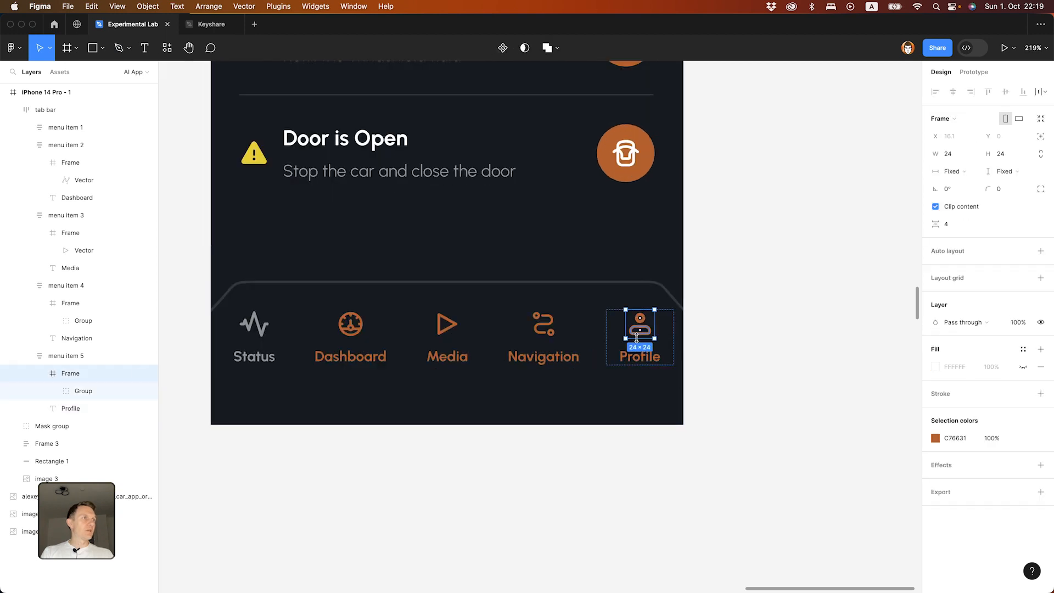
pyautogui.hotkey('ctrl', 'v')
pyautogui.click(935, 438)
pyautogui.click(808, 463)
pyautogui.click(622, 154)
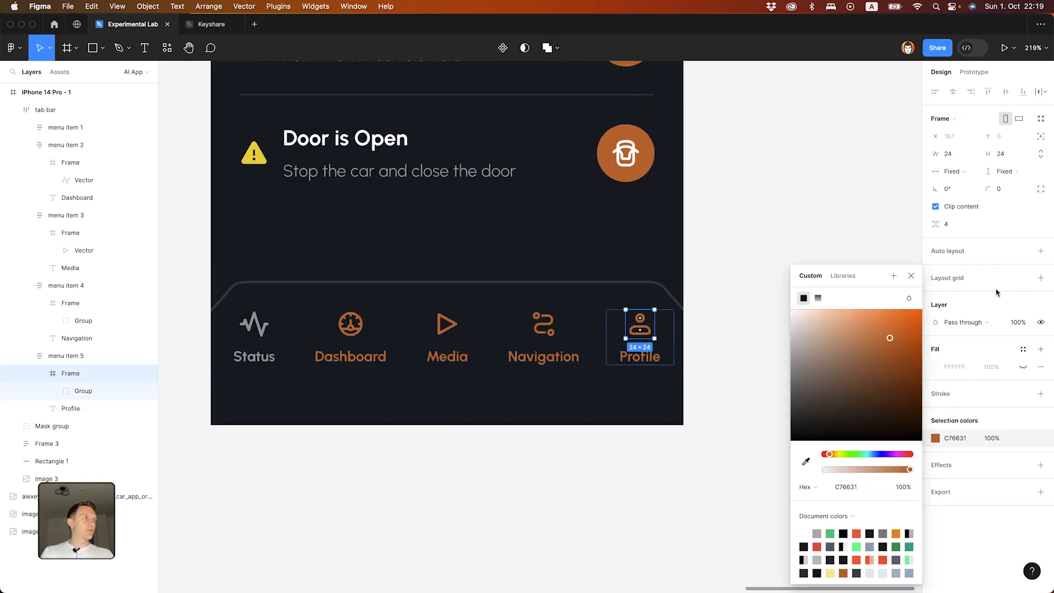
pyautogui.click(911, 275)
pyautogui.click(809, 320)
# Step: Examine the completed tab bar and compare the screen's layout with the reference phone mockup beside it
pyautogui.scroll(-5, 712, 367)
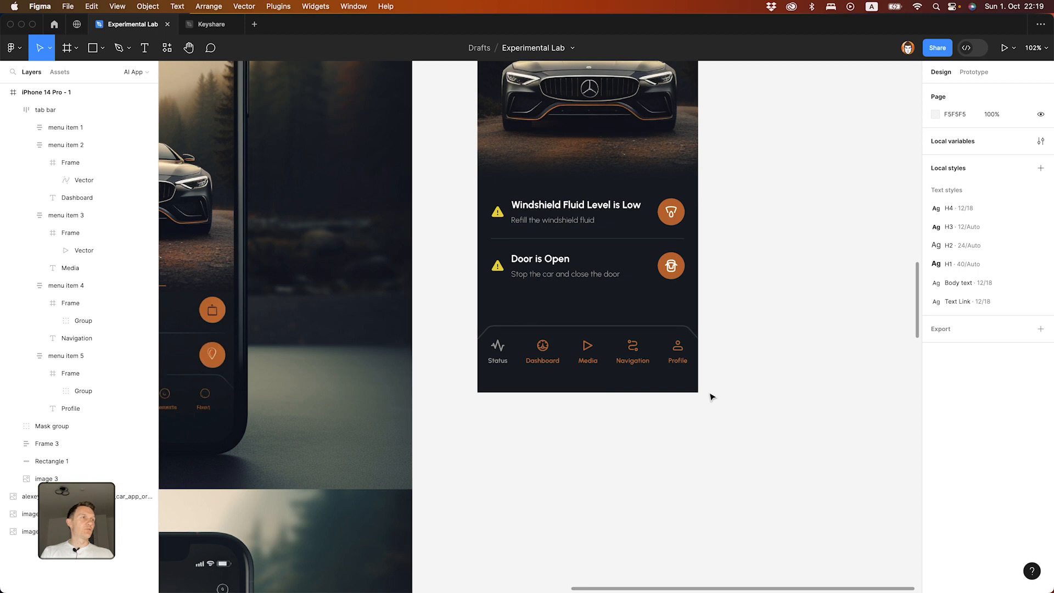
pyautogui.click(696, 362)
pyautogui.click(786, 360)
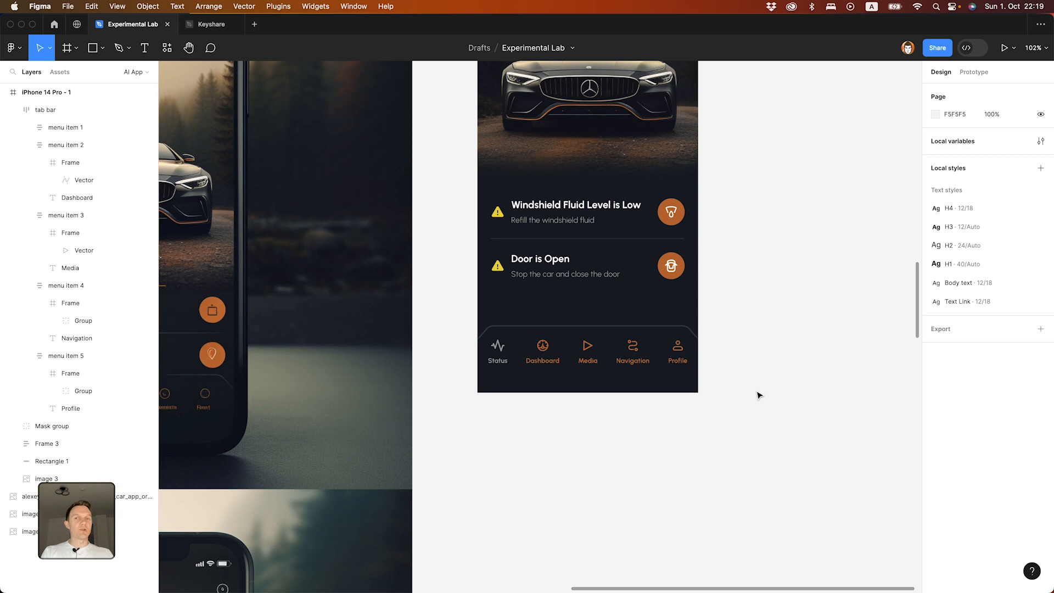
pyautogui.click(642, 374)
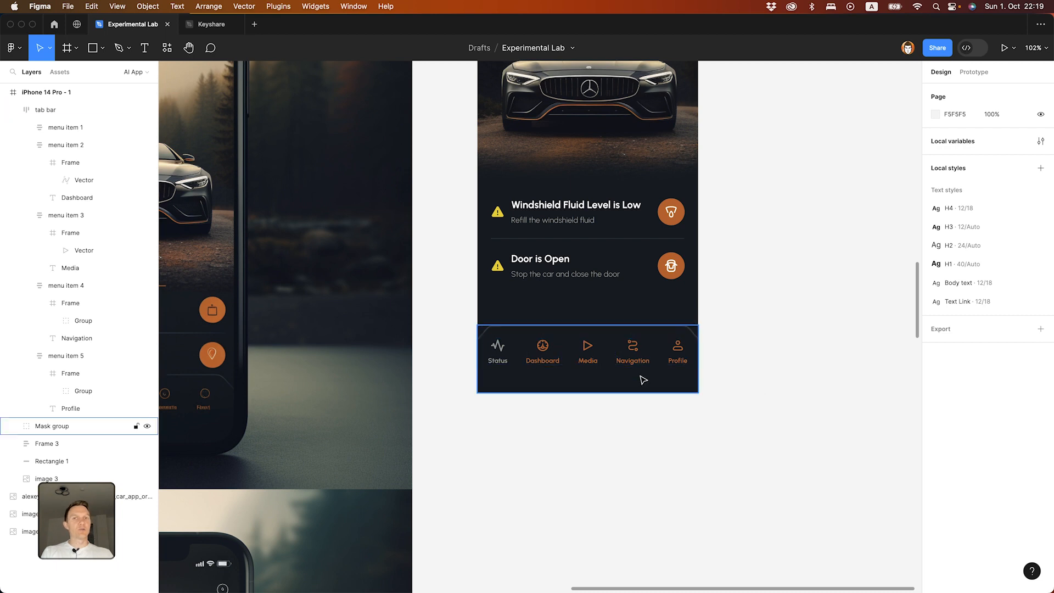
pyautogui.scroll(-5, 658, 377)
pyautogui.scroll(6, 768, 379)
pyautogui.scroll(-4, 768, 379)
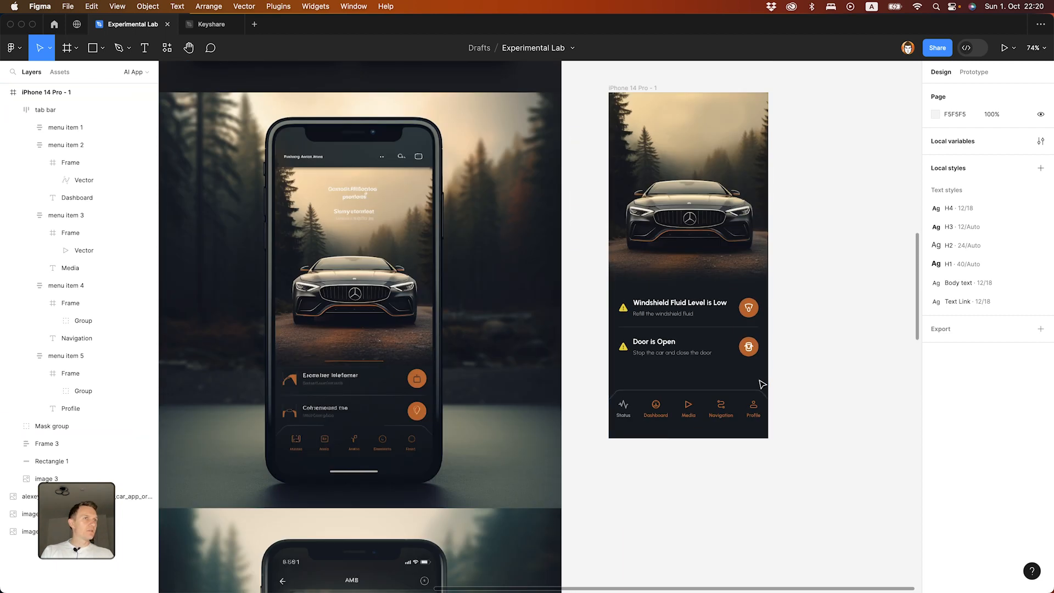
pyautogui.click(417, 454)
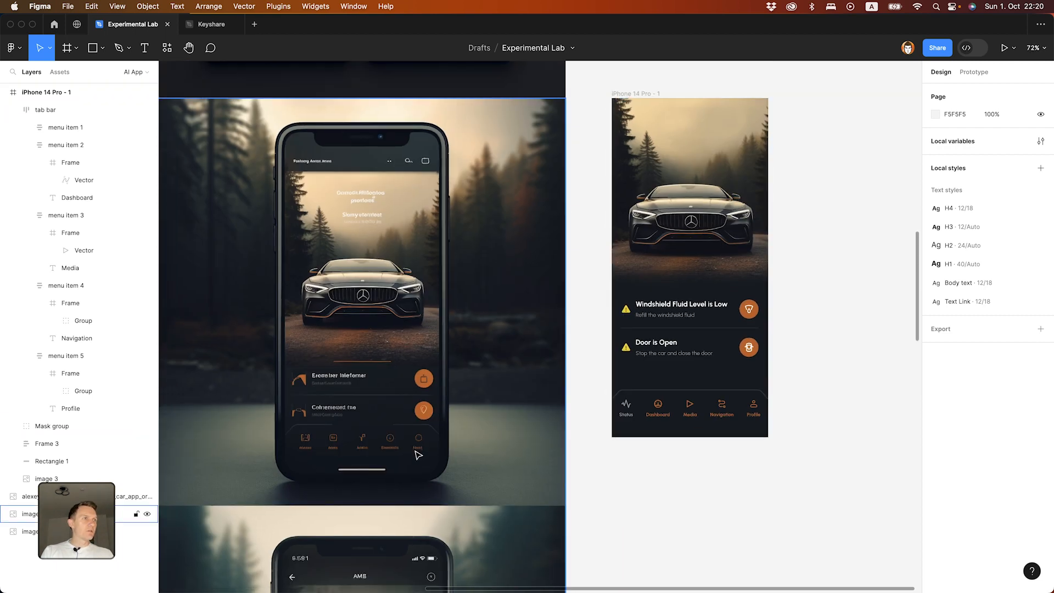
# Step: Move the warnings list down to Y 514 and set its auto layout item spacing to 28
pyautogui.click(704, 327)
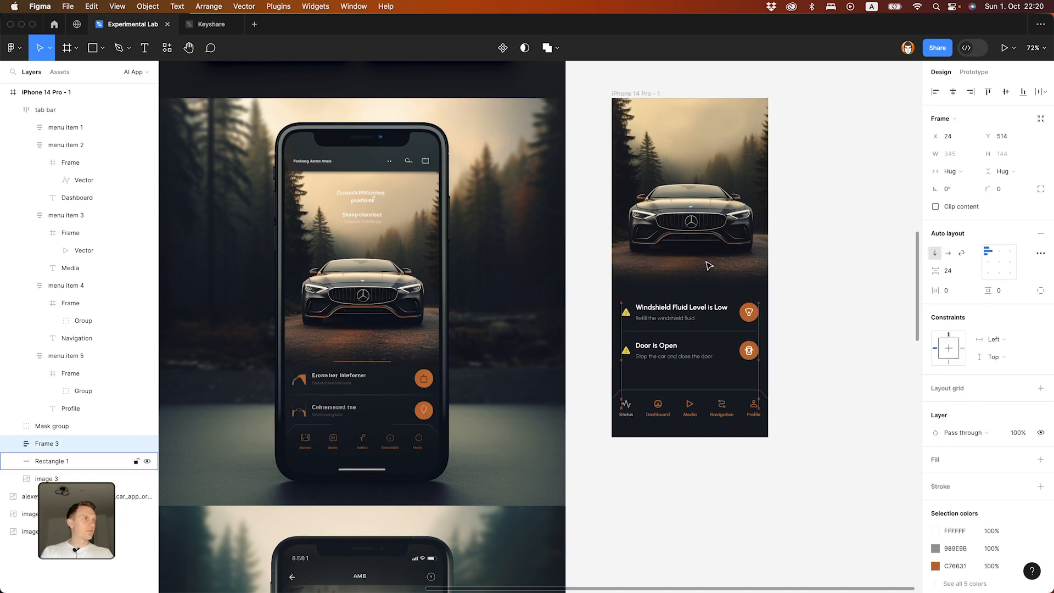
pyautogui.click(790, 299)
pyautogui.moveTo(790, 298); pyautogui.dragTo(696, 313)
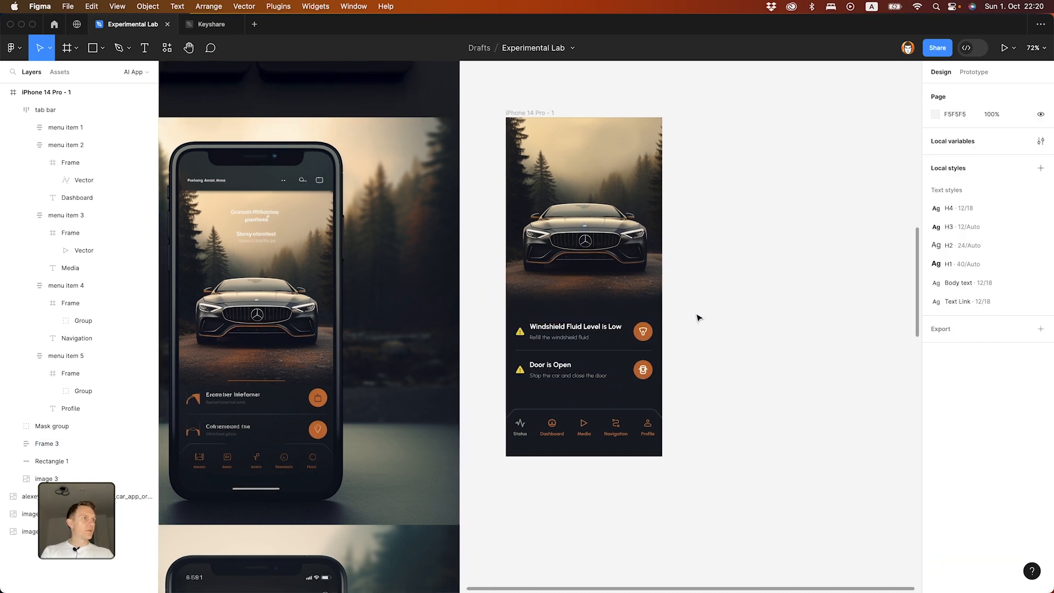
pyautogui.click(631, 352)
pyautogui.click(952, 270)
pyautogui.write('28')
pyautogui.click(743, 360)
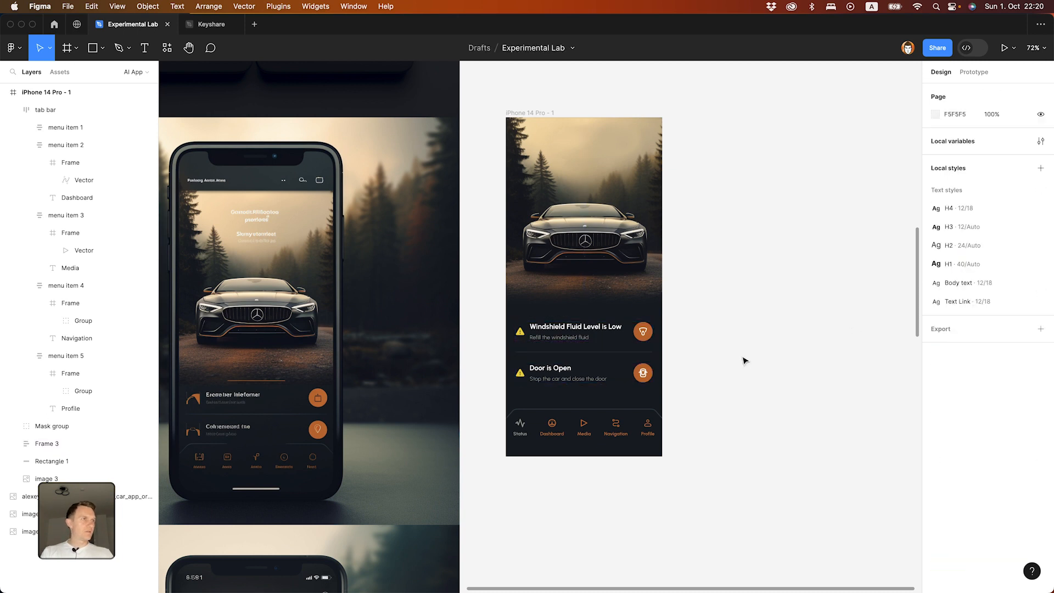
# Step: Rename the iPhone 14 Pro - 1 frame to Screen 1
pyautogui.hscroll(-2, 742, 327)
pyautogui.click(587, 134)
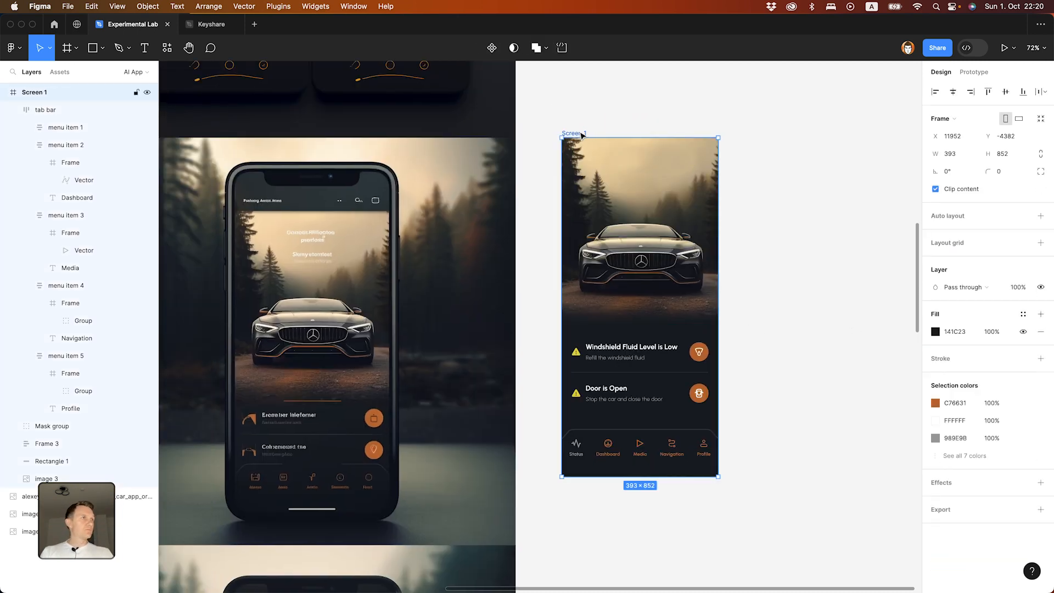
pyautogui.click(637, 107)
pyautogui.hscroll(2, 637, 107)
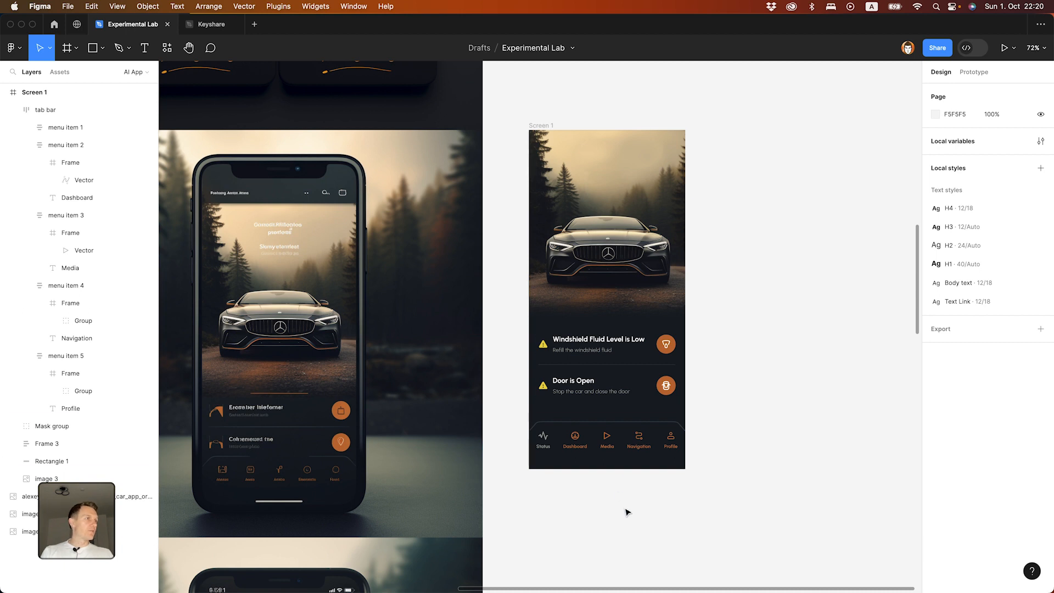
# Step: Duplicate the Screen 1 frame beside the original and delete the warnings list from the copy
pyautogui.click(549, 125)
pyautogui.press('super+d')
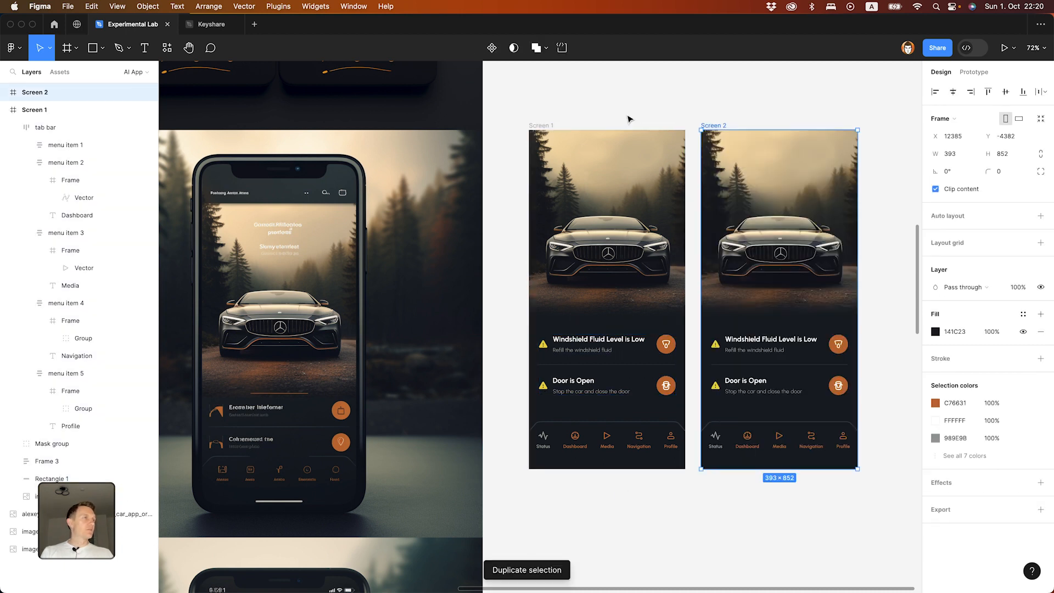
pyautogui.click(629, 117)
pyautogui.hscroll(4, 604, 104)
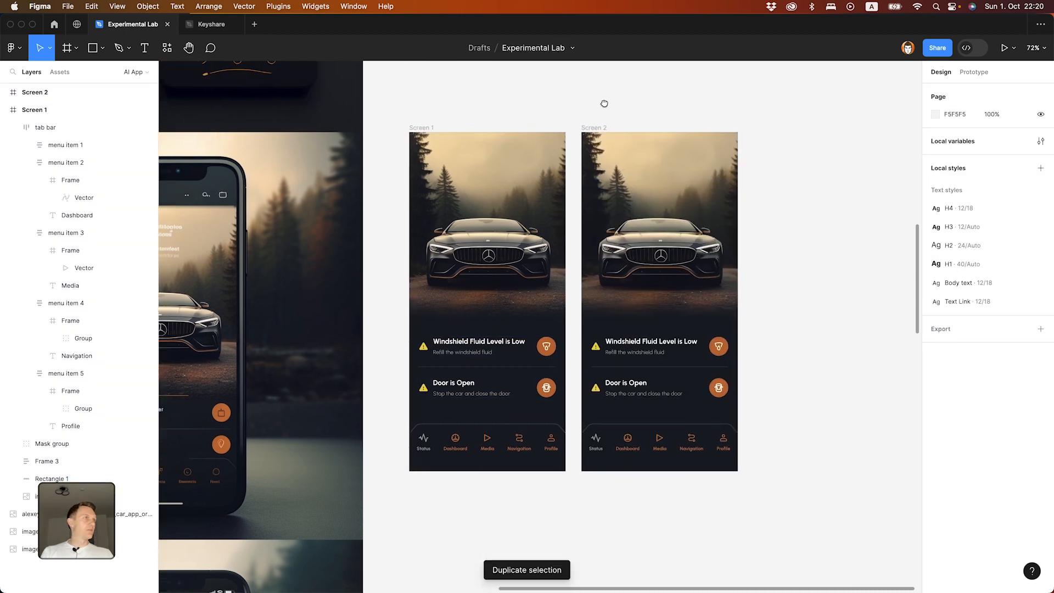
pyautogui.click(666, 333)
pyautogui.press('Delete')
# Step: Recolor the Navigation tab in Screen 2's tab bar to grey #989E9B, sampled from the Status icon
pyautogui.scroll(5, 745, 467)
pyautogui.click(671, 453)
pyautogui.doubleClick(664, 451)
pyautogui.click(775, 396)
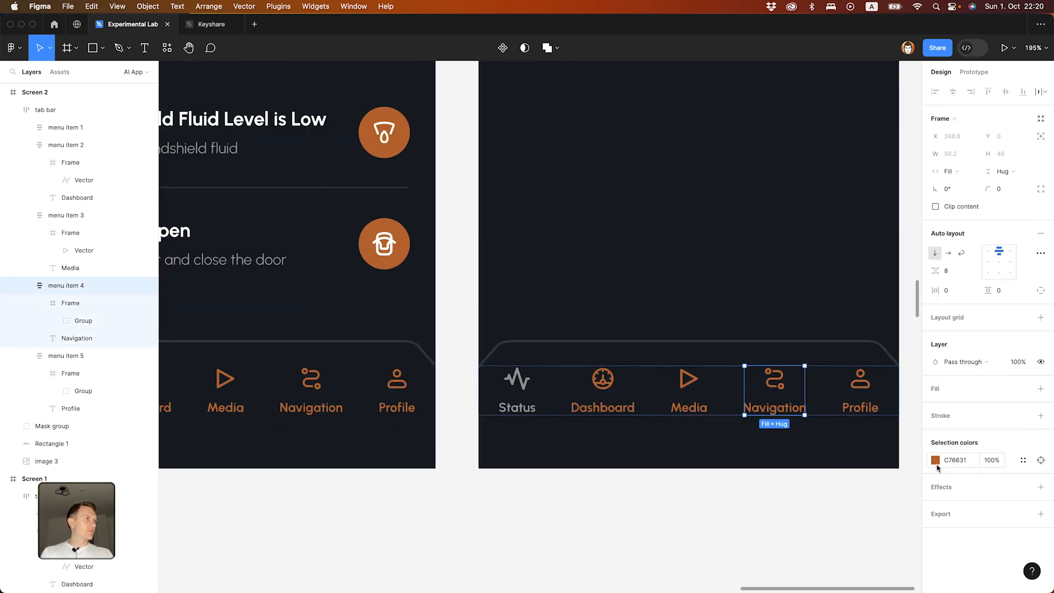
pyautogui.click(935, 461)
pyautogui.click(807, 462)
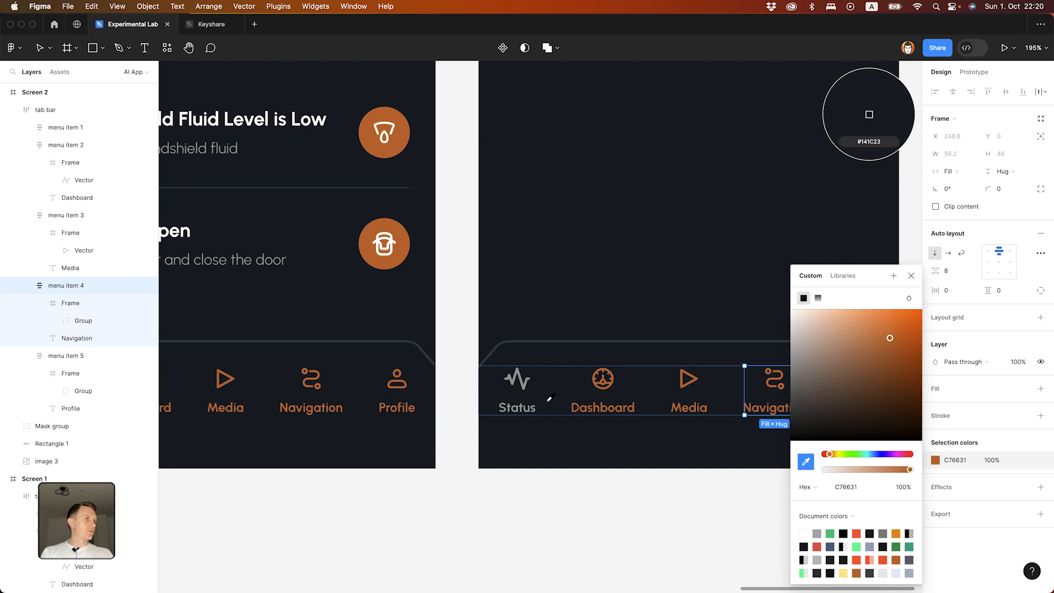
pyautogui.click(522, 379)
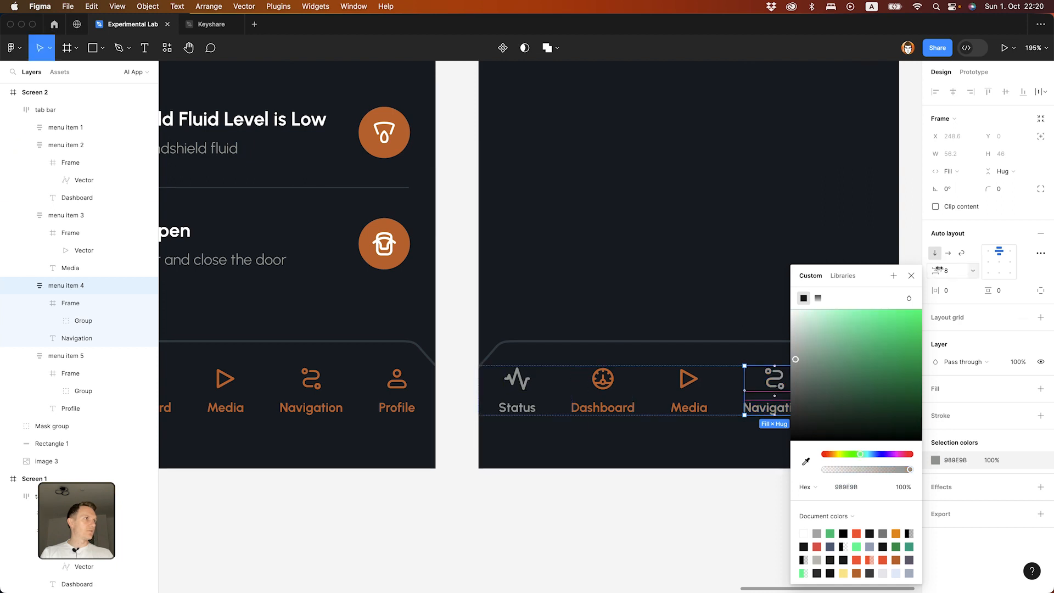
# Step: Recolor the Status tab in Screen 2's tab bar to orange #C76631, sampled from the Media icon
pyautogui.click(516, 384)
pyautogui.click(935, 459)
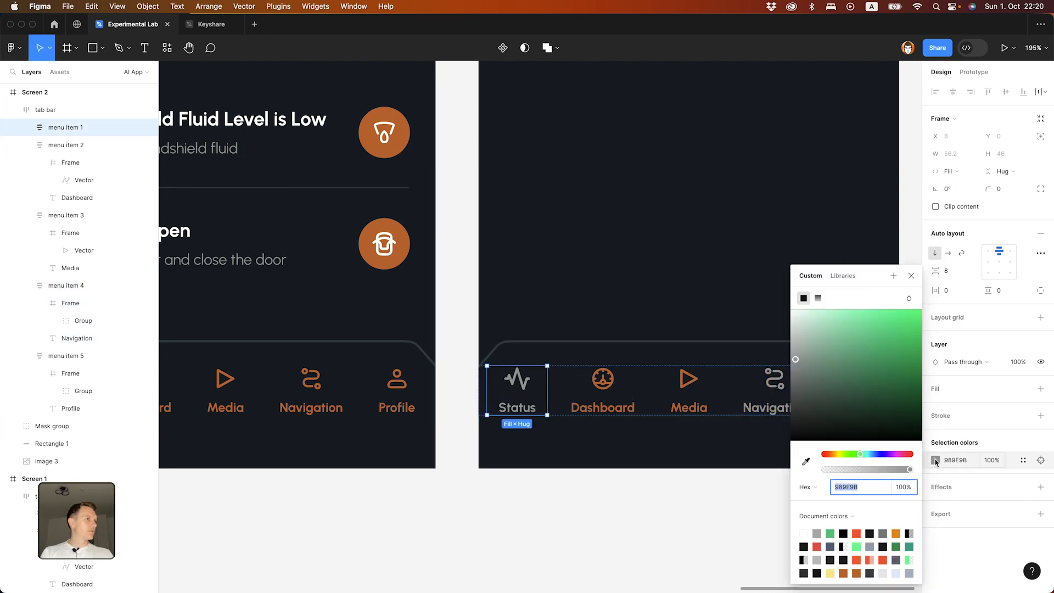
pyautogui.click(805, 460)
pyautogui.click(688, 385)
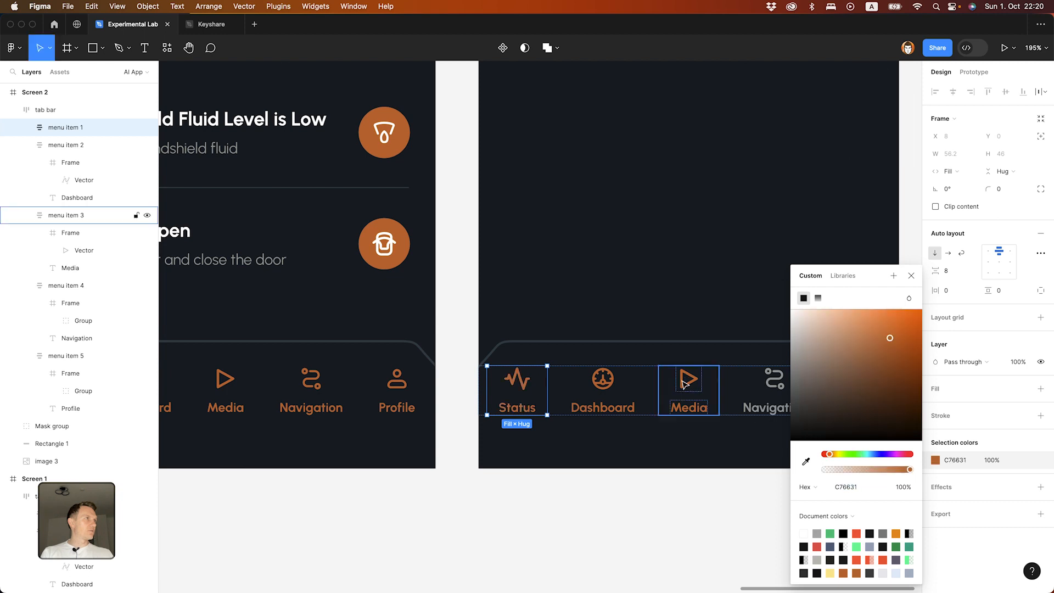
pyautogui.click(911, 276)
pyautogui.click(878, 291)
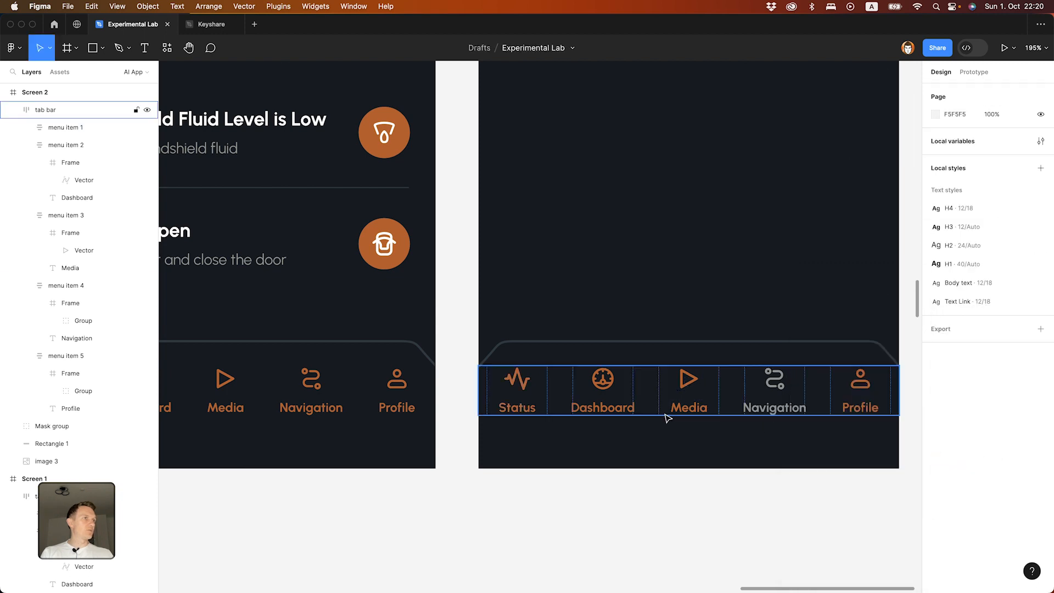
# Step: Examine the grids of AI-generated car app mockups for a layout reference for the second screen
pyautogui.scroll(-5, 586, 469)
pyautogui.scroll(-2, 776, 379)
pyautogui.scroll(-2, 775, 384)
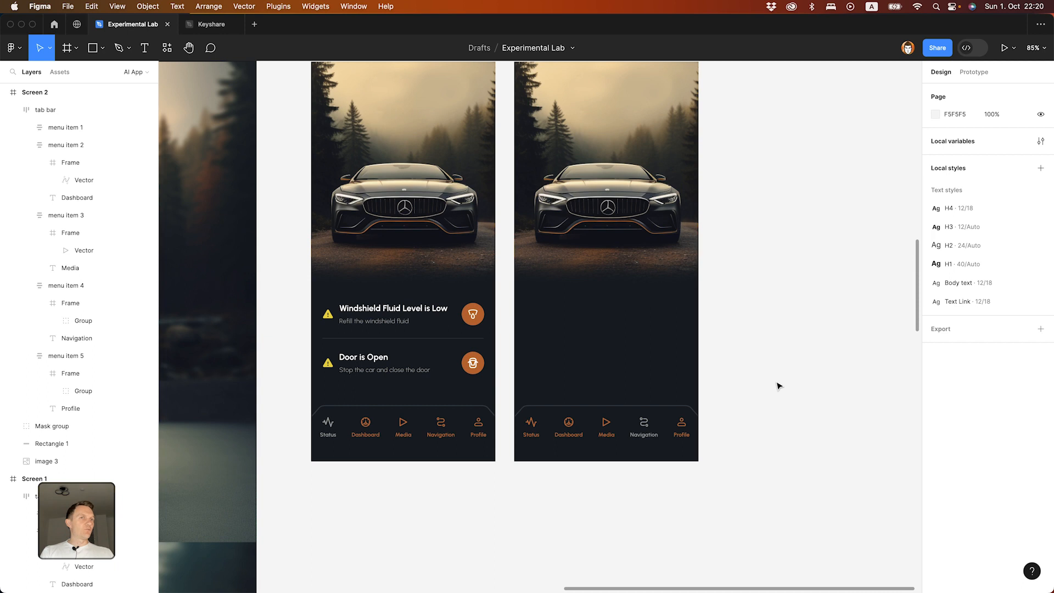
pyautogui.scroll(5, 772, 329)
pyautogui.scroll(-3, 774, 332)
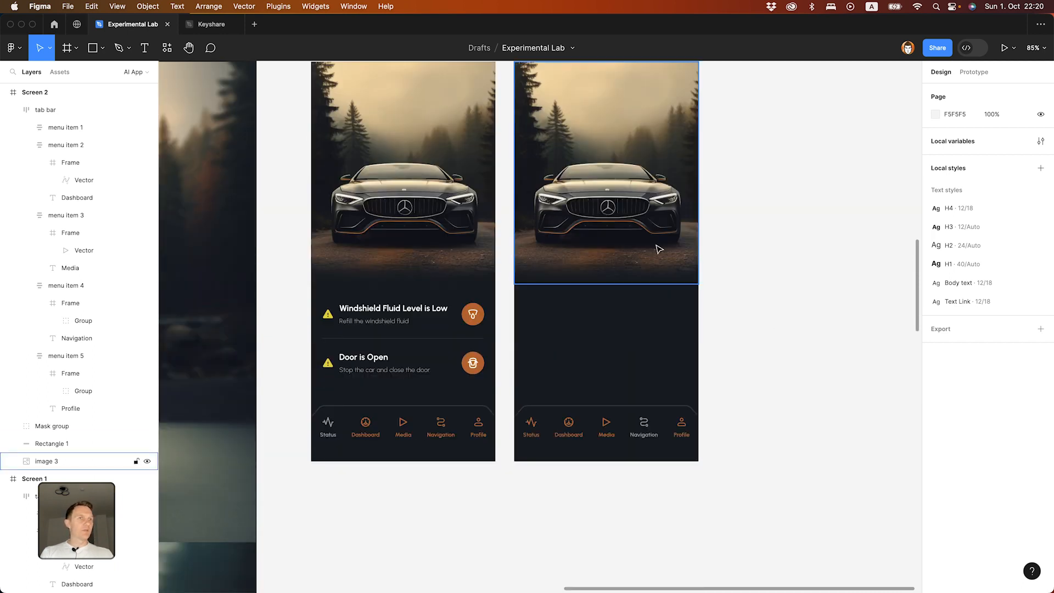
pyautogui.scroll(2, 729, 275)
pyautogui.scroll(-6, 529, 384)
pyautogui.moveTo(529, 383); pyautogui.dragTo(622, 203)
pyautogui.click(517, 352)
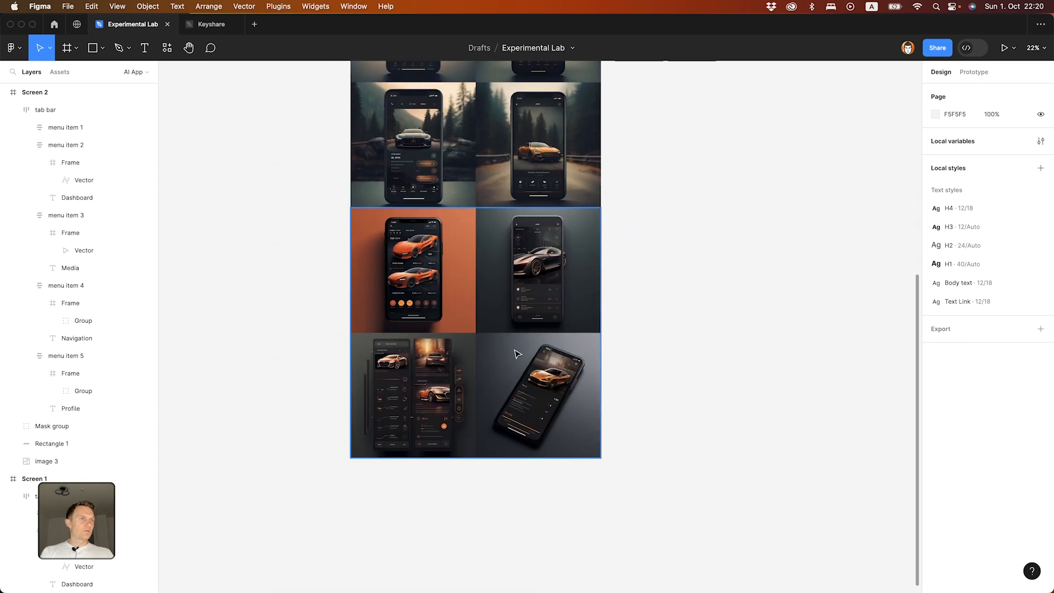
pyautogui.scroll(5, 516, 354)
pyautogui.scroll(10, 517, 354)
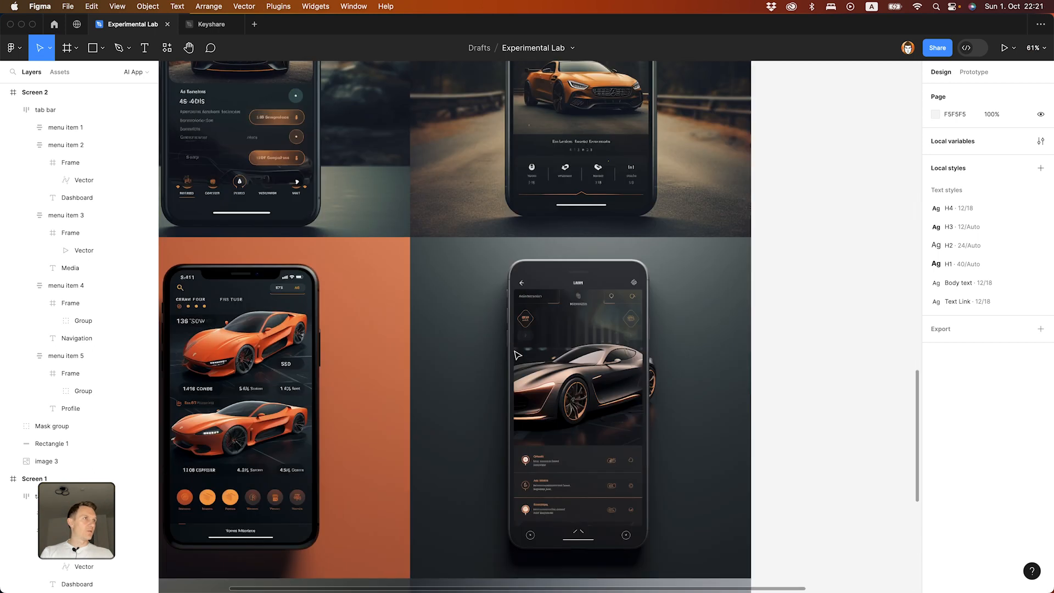
pyautogui.scroll(10, 517, 353)
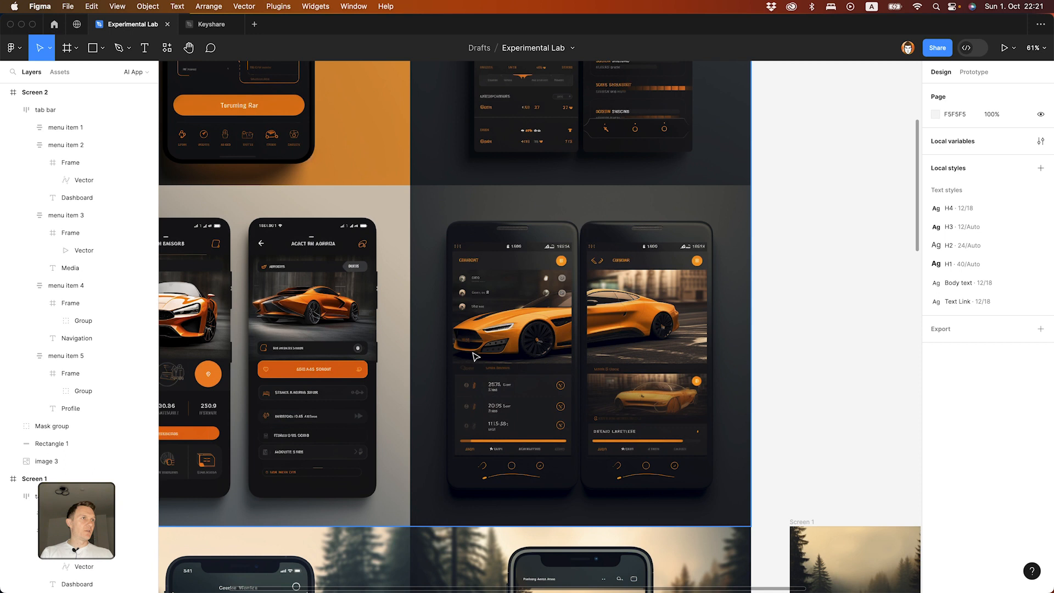
pyautogui.scroll(2, 552, 386)
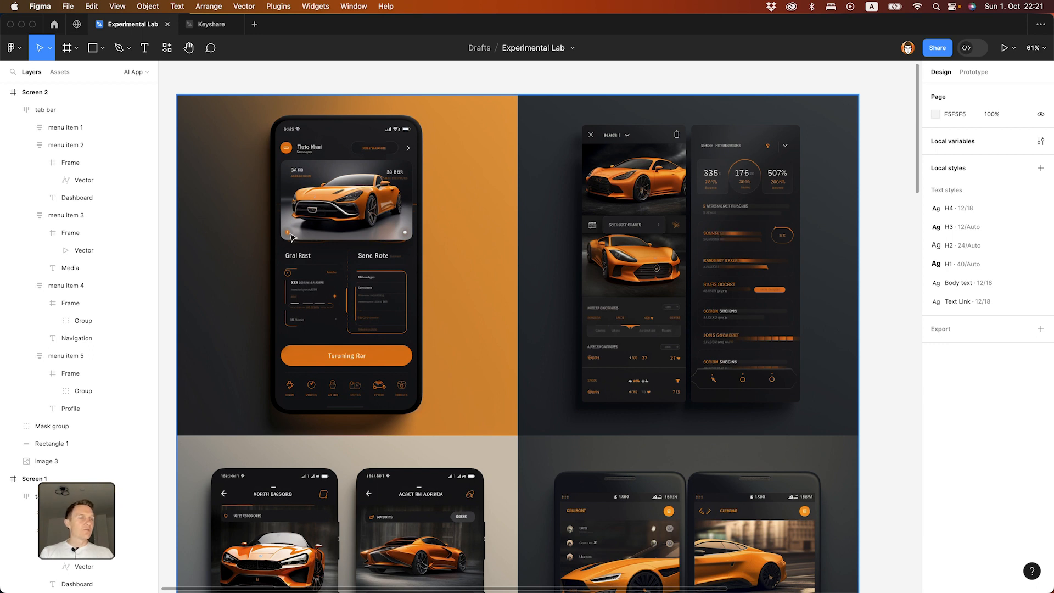
pyautogui.scroll(5, 290, 237)
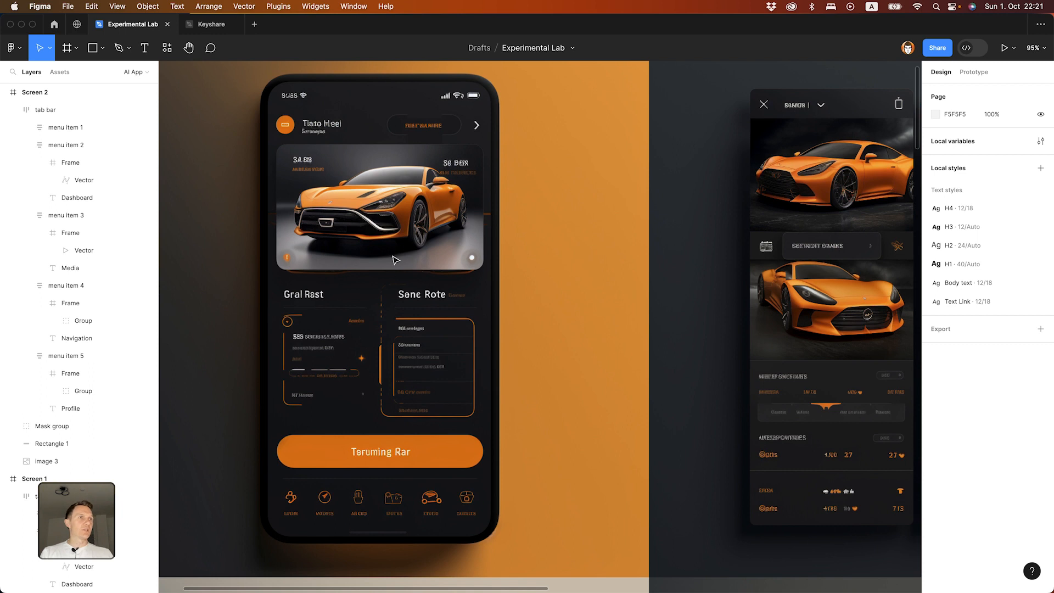
pyautogui.scroll(-4, 420, 258)
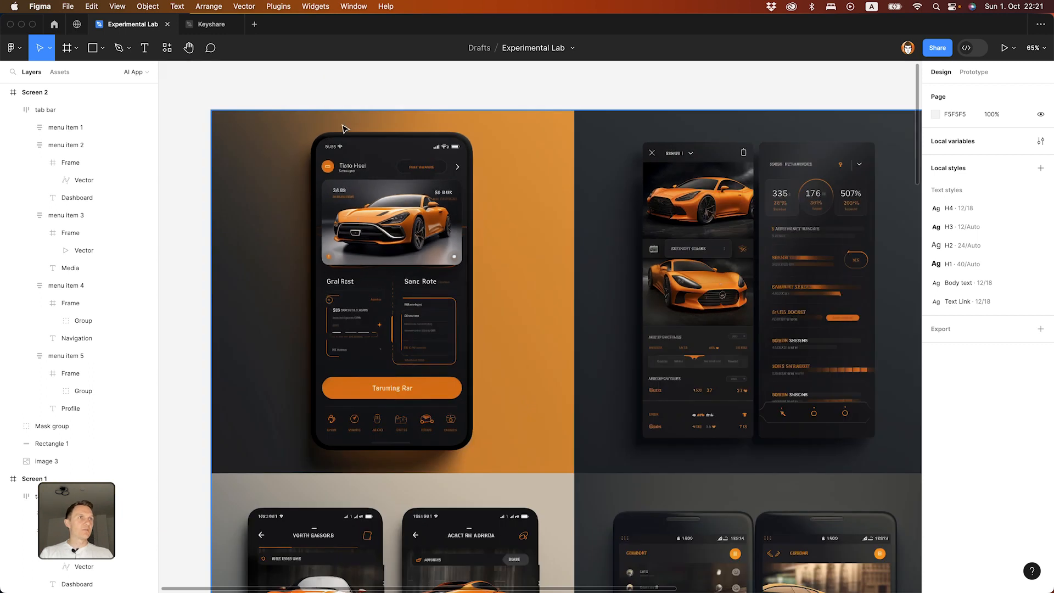
# Step: Capture the single phone mockup on the orange background from the reference grid and paste it beside Screen 2
pyautogui.moveTo(282, 125); pyautogui.dragTo(506, 463)
pyautogui.scroll(-5, 424, 398)
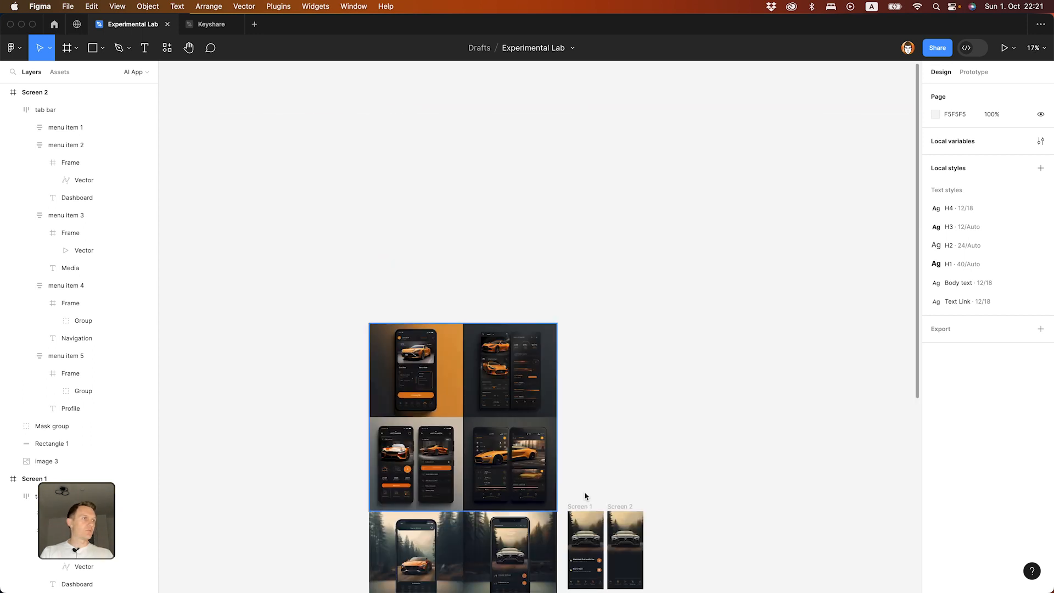
pyautogui.scroll(-3, 604, 450)
pyautogui.scroll(6, 688, 365)
pyautogui.press('super+v')
pyautogui.moveTo(584, 321); pyautogui.dragTo(577, 308)
pyautogui.click(701, 317)
pyautogui.hscroll(-5, 646, 319)
# Step: Delete the car background image from Screen 2
pyautogui.click(553, 302)
pyautogui.scroll(-2, 519, 311)
pyautogui.press('Delete')
# Step: Draw a rectangle of about 345 × 301 in the upper part of Screen 2, at about X 24, Y 90
pyautogui.press('r')
pyautogui.moveTo(357, 148); pyautogui.dragTo(552, 319)
pyautogui.scroll(5, 552, 318)
pyautogui.scroll(2, 744, 321)
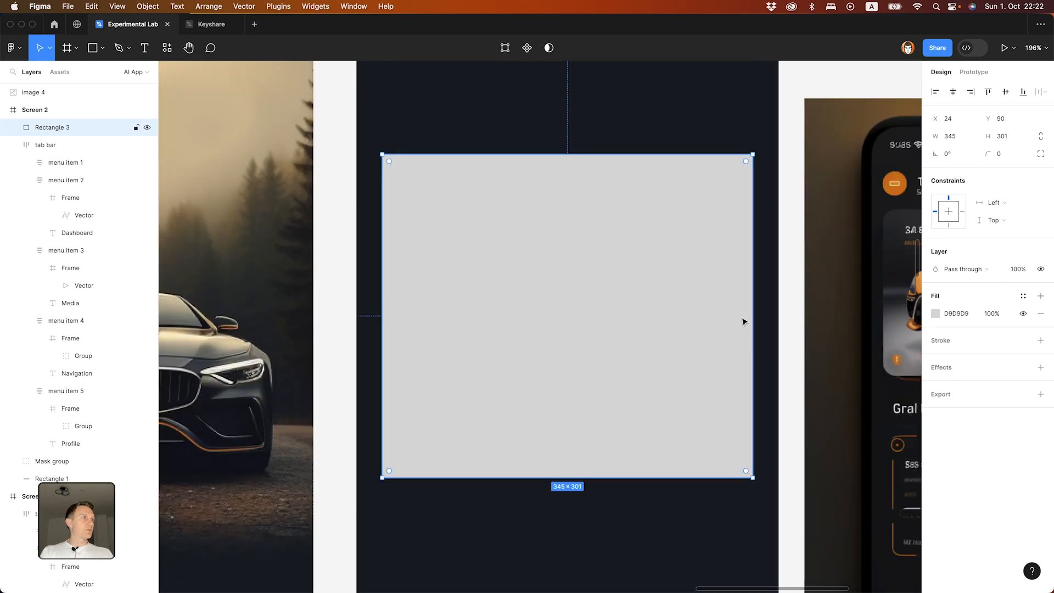
pyautogui.scroll(-5, 744, 321)
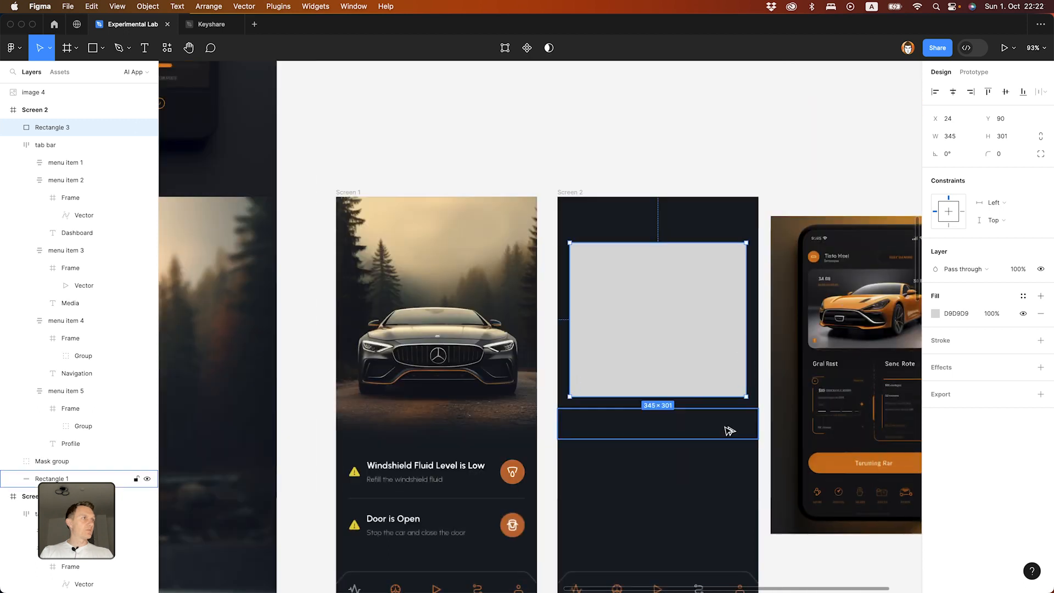
# Step: Set the rectangle's height to 300 and its corner radius to 24
pyautogui.click(1012, 137)
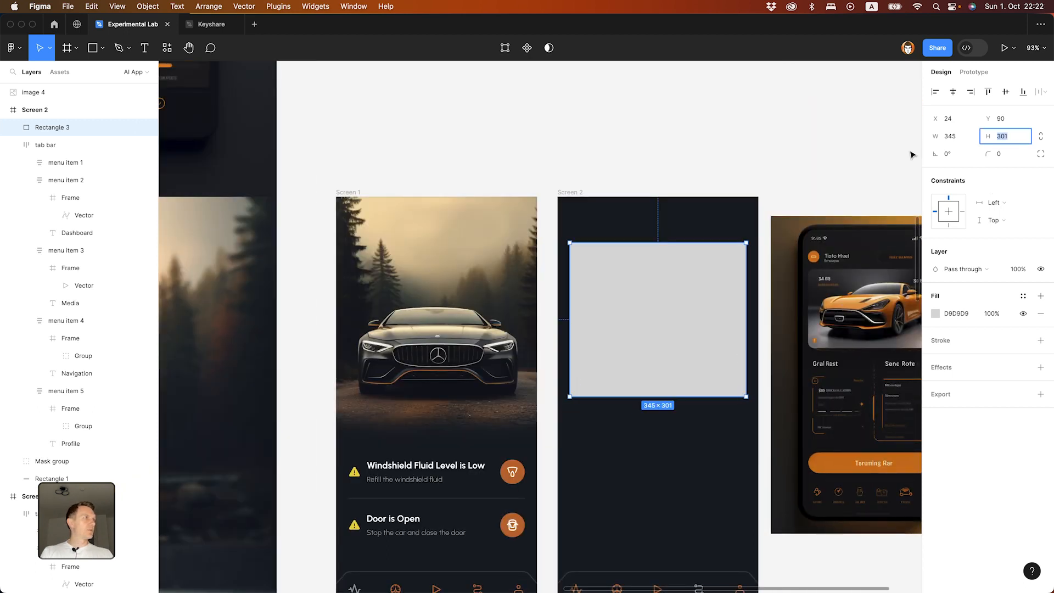
pyautogui.write('300')
pyautogui.press('Return')
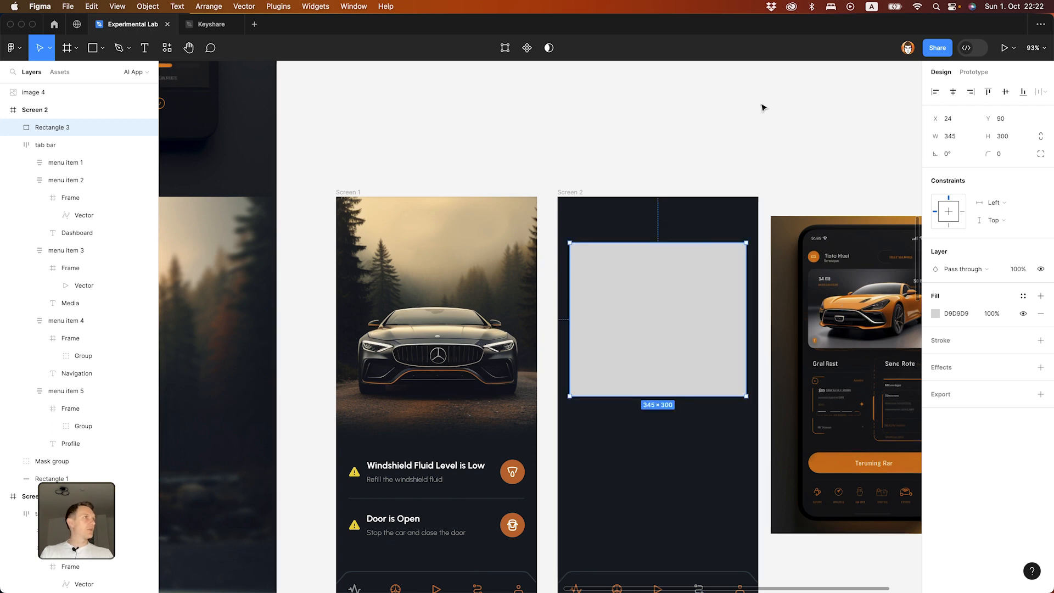
pyautogui.click(1010, 155)
pyautogui.write('24')
pyautogui.press('Return')
# Step: Move the rounded rectangle down to about Y 126 in Screen 2
pyautogui.hscroll(7, 678, 118)
pyautogui.scroll(-1, 677, 117)
pyautogui.moveTo(510, 233); pyautogui.dragTo(508, 258)
pyautogui.press('Escape')
pyautogui.scroll(2, 630, 383)
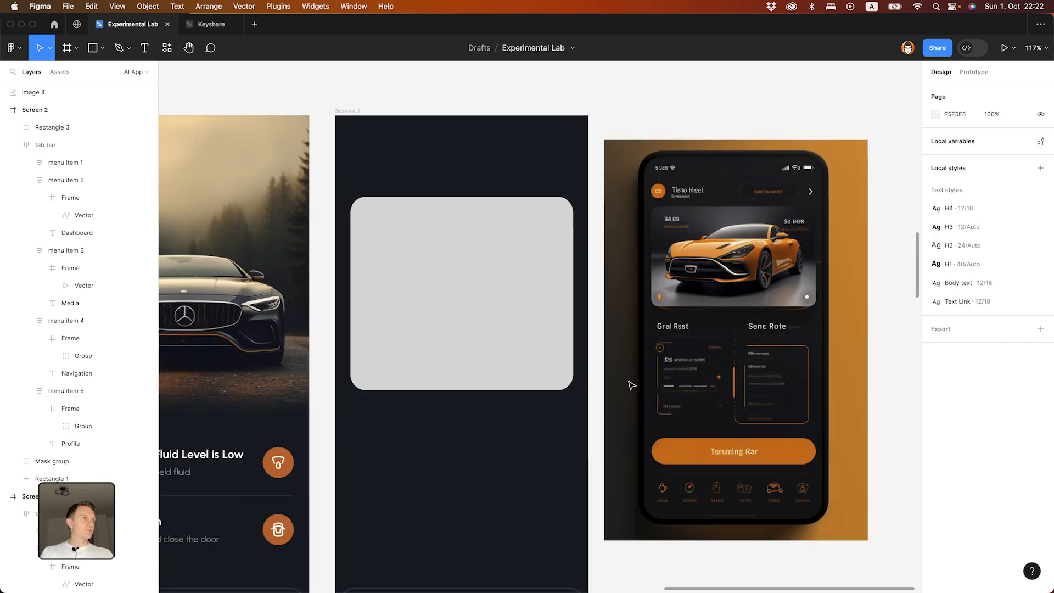
# Step: Switch to Discord, find the dark map with glowing orange routes in the Midjourney Bot chat, and paste it into Figma
pyautogui.click(670, 566)
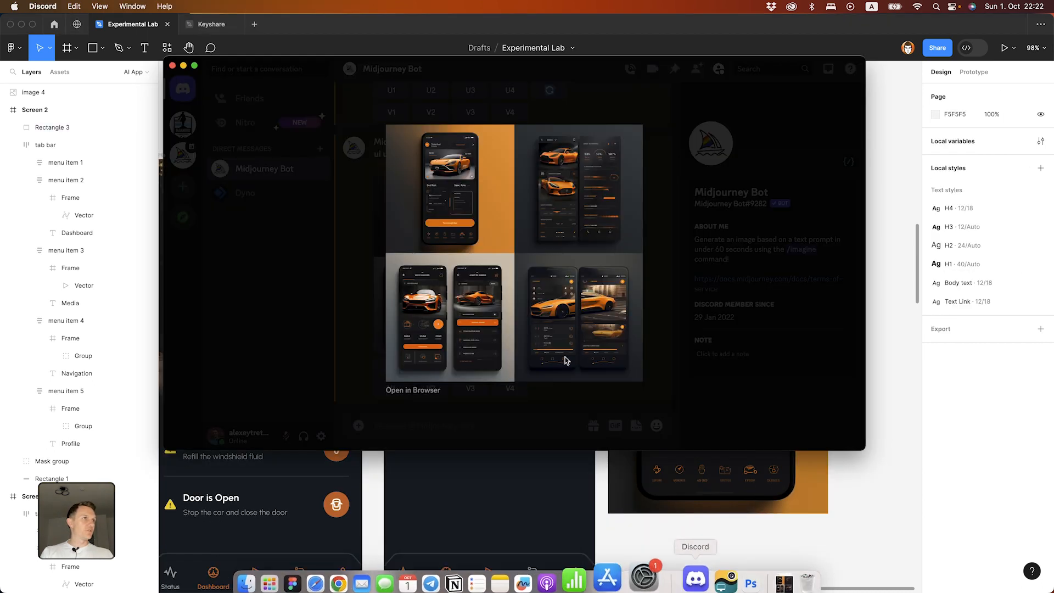
pyautogui.press('Escape')
pyautogui.scroll(6, 533, 298)
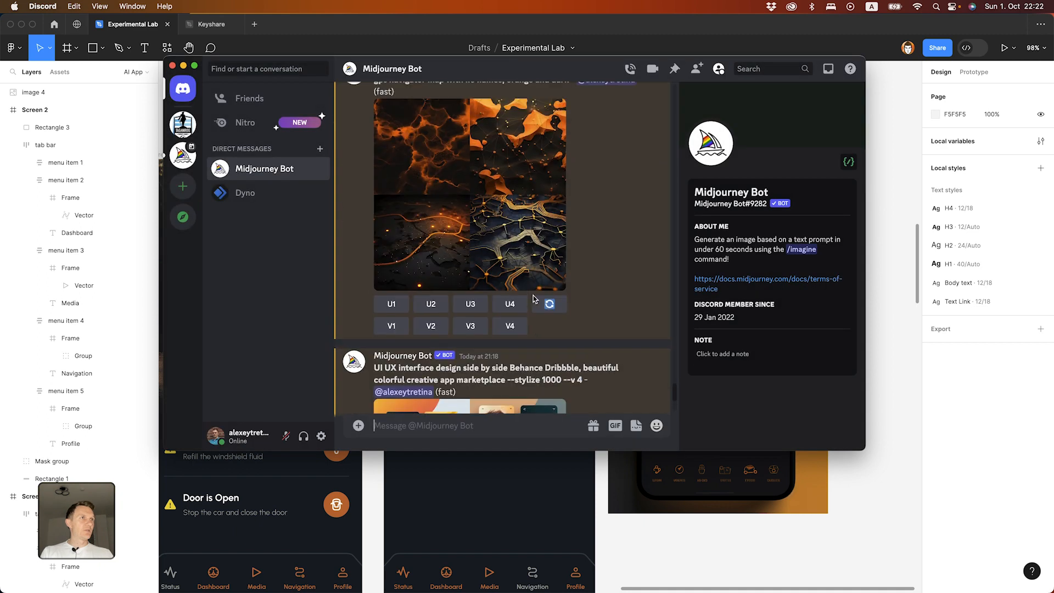
pyautogui.scroll(-2, 481, 333)
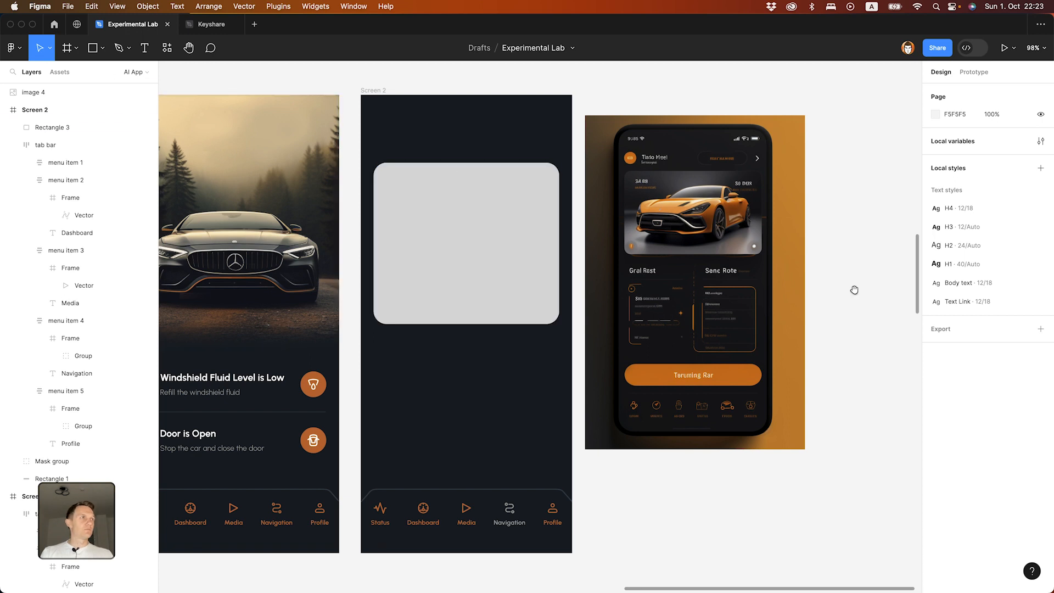
pyautogui.press('super+v')
pyautogui.hscroll(-4, 577, 244)
pyautogui.scroll(2, 577, 244)
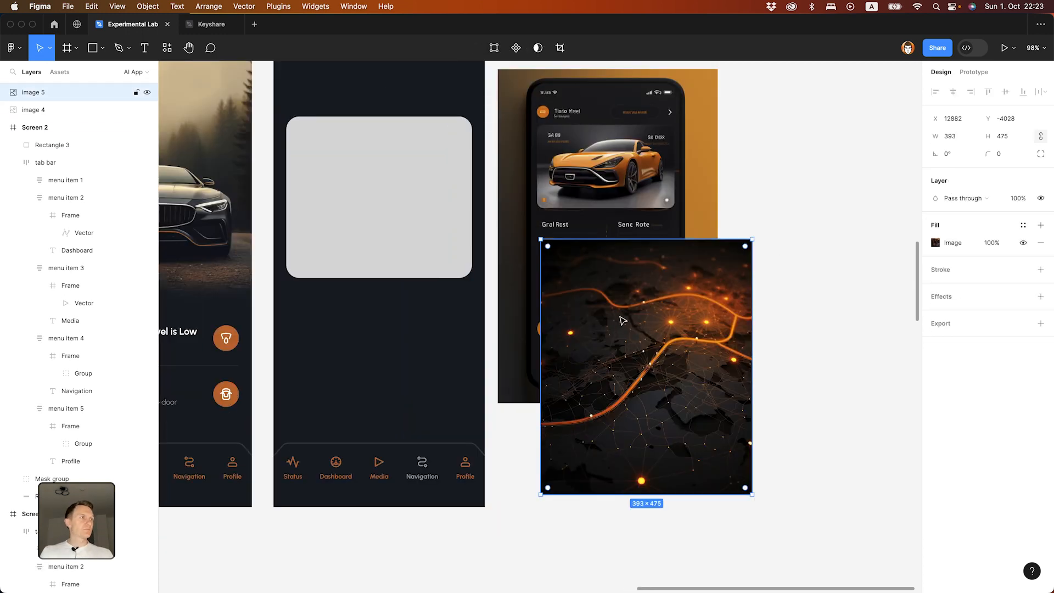
# Step: Scale the map image to a width of 345 and move it clear of the reference mockup
pyautogui.click(949, 136)
pyautogui.write('345')
pyautogui.press('Return')
pyautogui.moveTo(655, 348); pyautogui.dragTo(859, 270)
pyautogui.hscroll(3, 714, 297)
# Step: Crop the map image's upper and lower edges to a height of 300 and set its corner radius to 24
pyautogui.doubleClick(693, 299)
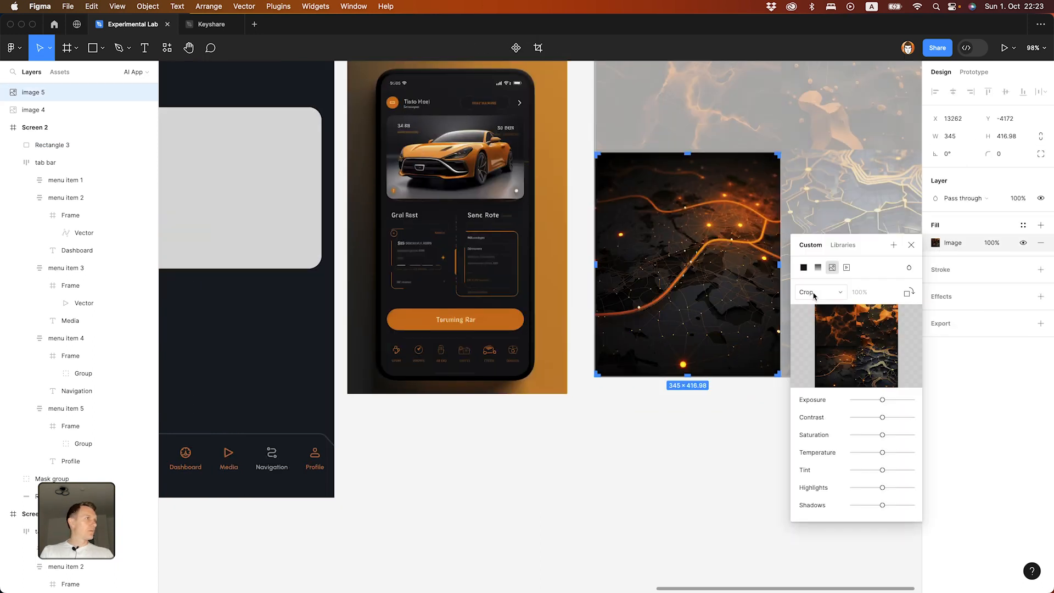
pyautogui.moveTo(690, 375); pyautogui.dragTo(694, 328)
pyautogui.moveTo(686, 155); pyautogui.dragTo(685, 167)
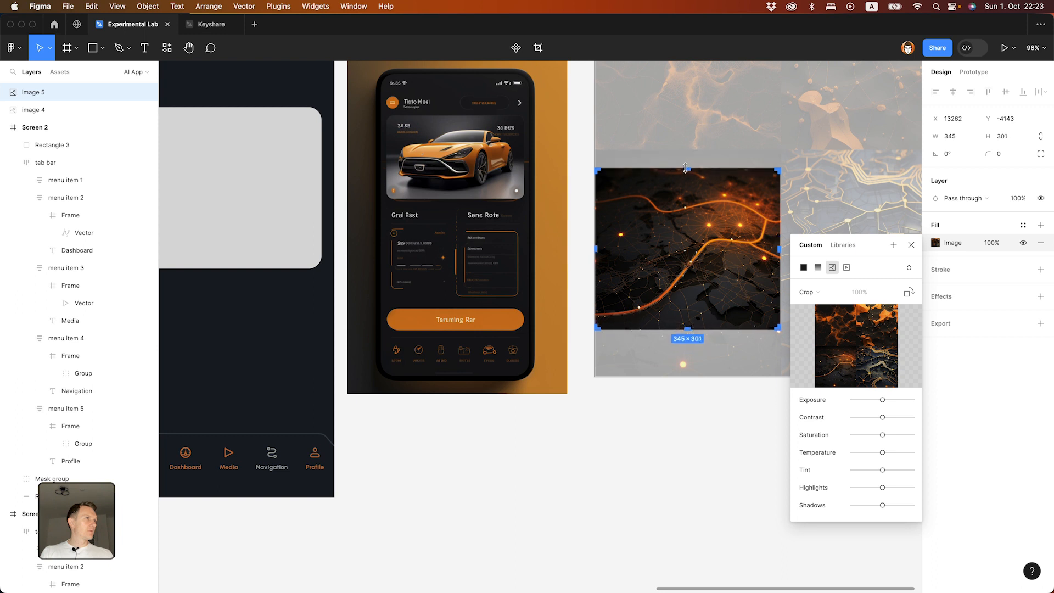
pyautogui.press('Escape')
pyautogui.click(1002, 155)
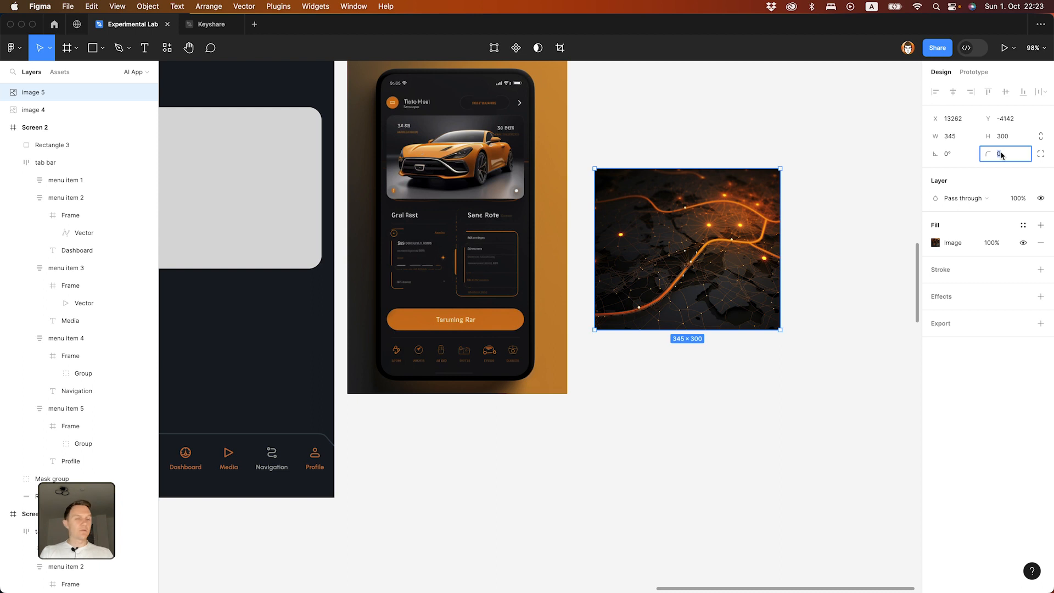
pyautogui.write('24')
pyautogui.press('Return')
pyautogui.click(818, 114)
# Step: Cut the map image and paste it to replace the grey rounded rectangle in Screen 2
pyautogui.click(723, 226)
pyautogui.press('Delete')
pyautogui.hscroll(-5, 860, 249)
pyautogui.click(487, 179)
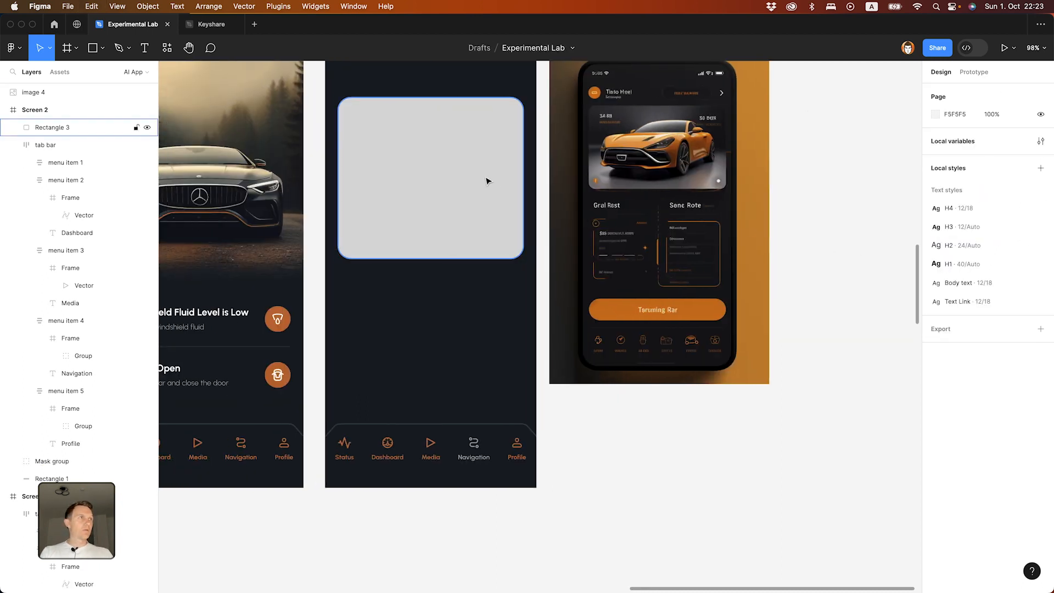
pyautogui.hotkey('ctrl', 'shift', 'r')
pyautogui.click(637, 449)
pyautogui.moveTo(638, 450); pyautogui.dragTo(700, 550)
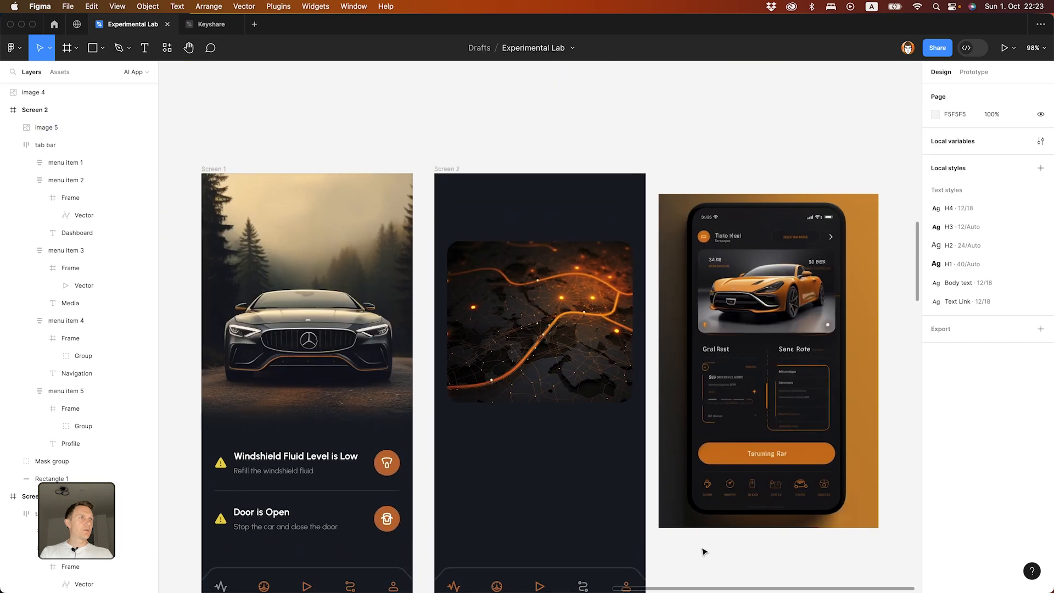
# Step: Move the map image up within Screen 2 to a Y position of 99
pyautogui.scroll(-2, 544, 406)
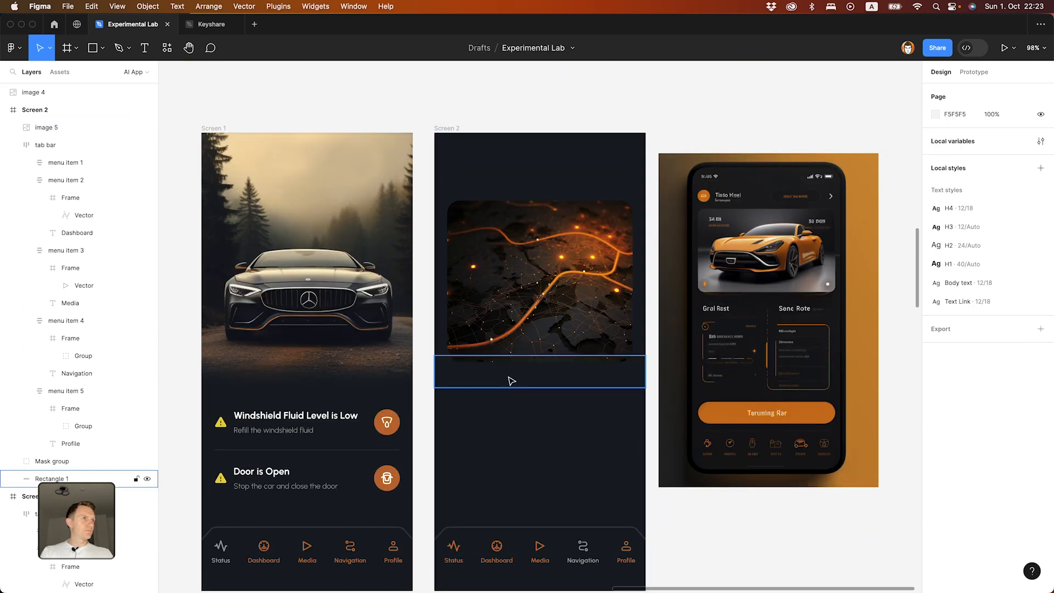
pyautogui.scroll(3, 511, 379)
pyautogui.click(513, 336)
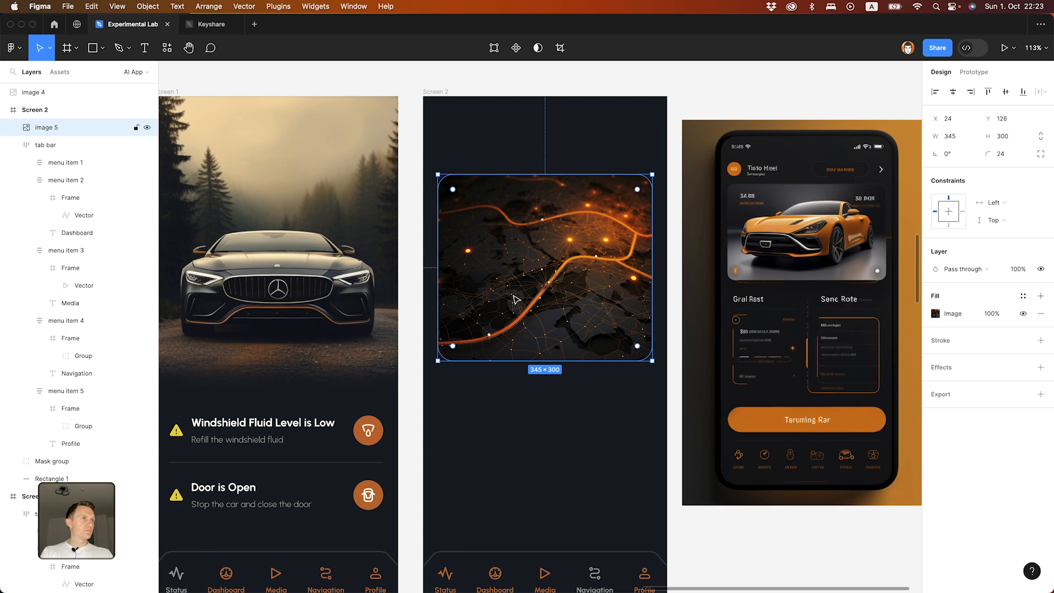
pyautogui.moveTo(515, 292); pyautogui.dragTo(513, 276)
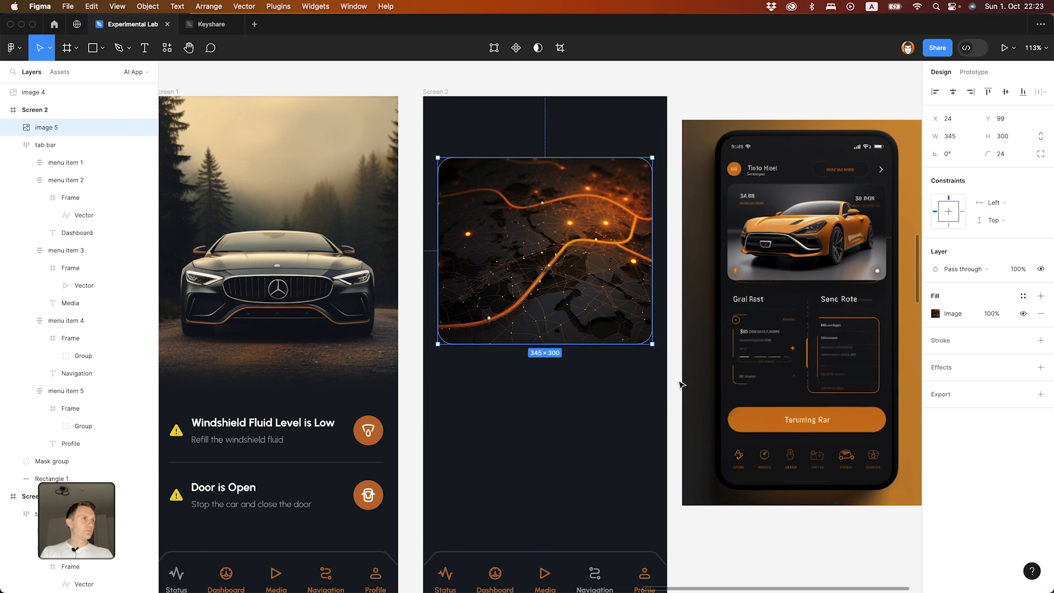
pyautogui.click(681, 405)
# Step: Copy the Union outline that borders Screen 2's tab bar and paste a duplicate into Screen 2
pyautogui.scroll(3, 681, 405)
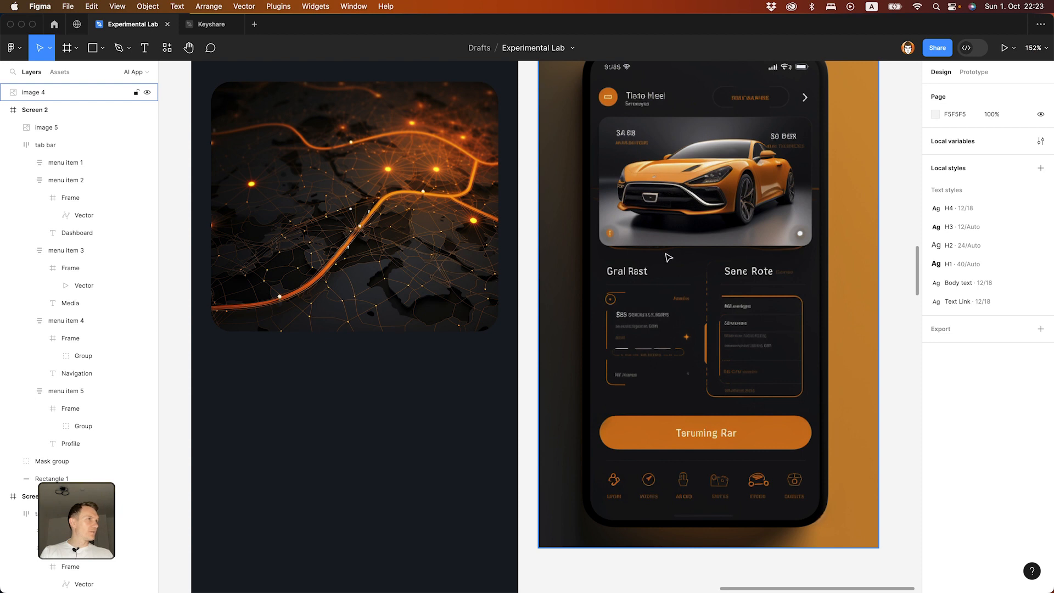
pyautogui.click(565, 295)
pyautogui.hotkey('shift', '1')
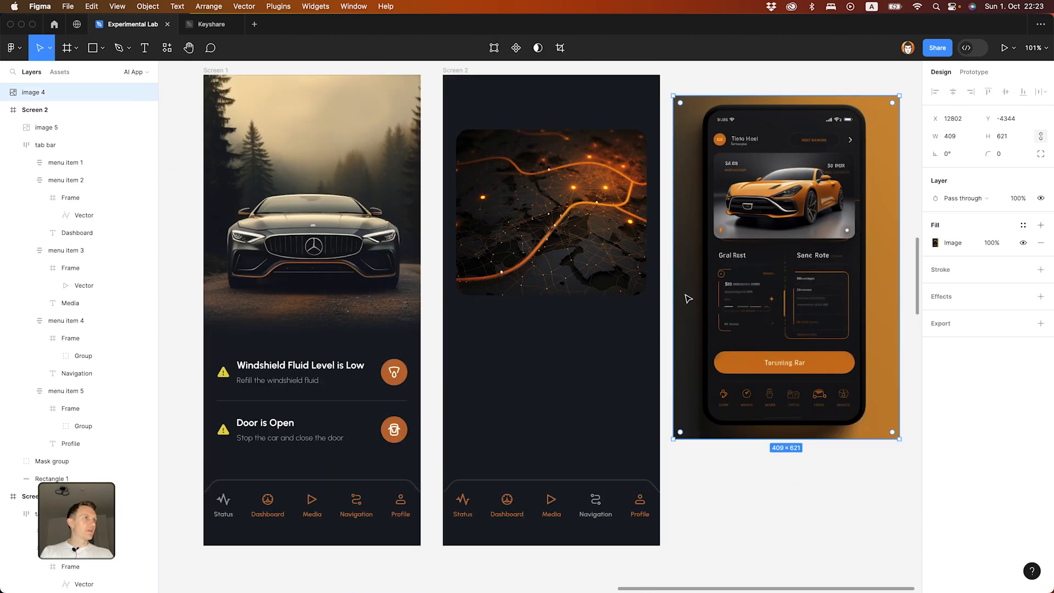
pyautogui.click(589, 486)
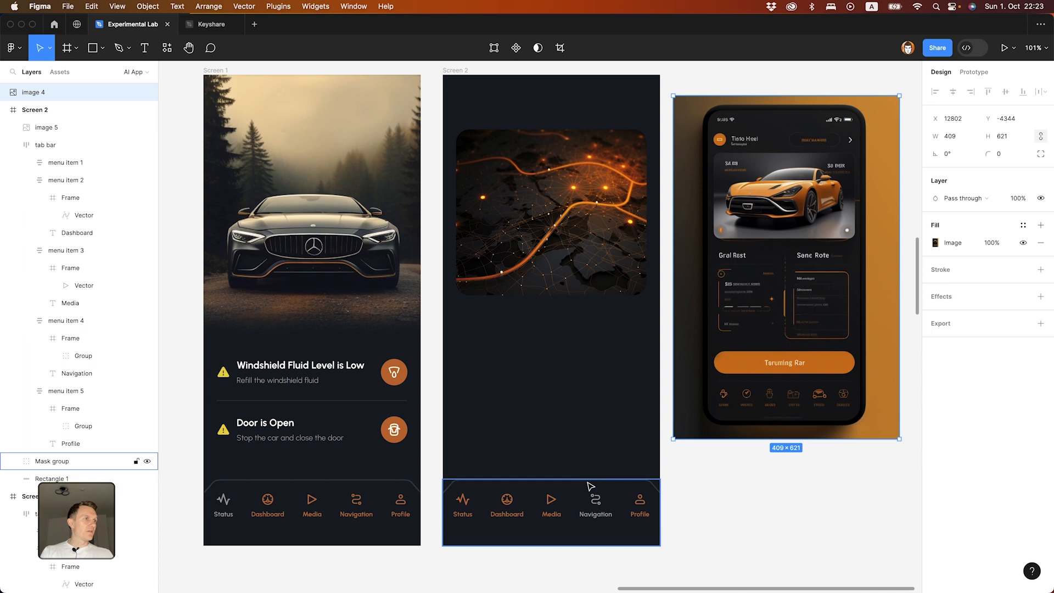
pyautogui.scroll(5, 442, 486)
pyautogui.keyDown('super'); pyautogui.click(442, 487); pyautogui.keyUp('super')
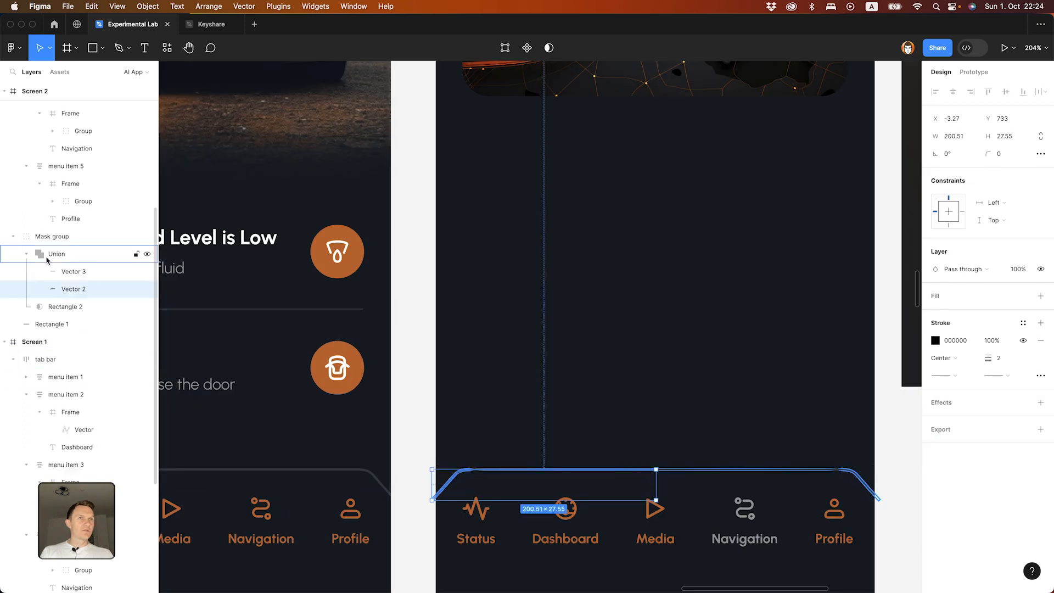
pyautogui.click(26, 256)
pyautogui.click(54, 252)
pyautogui.hotkey('shift', '1')
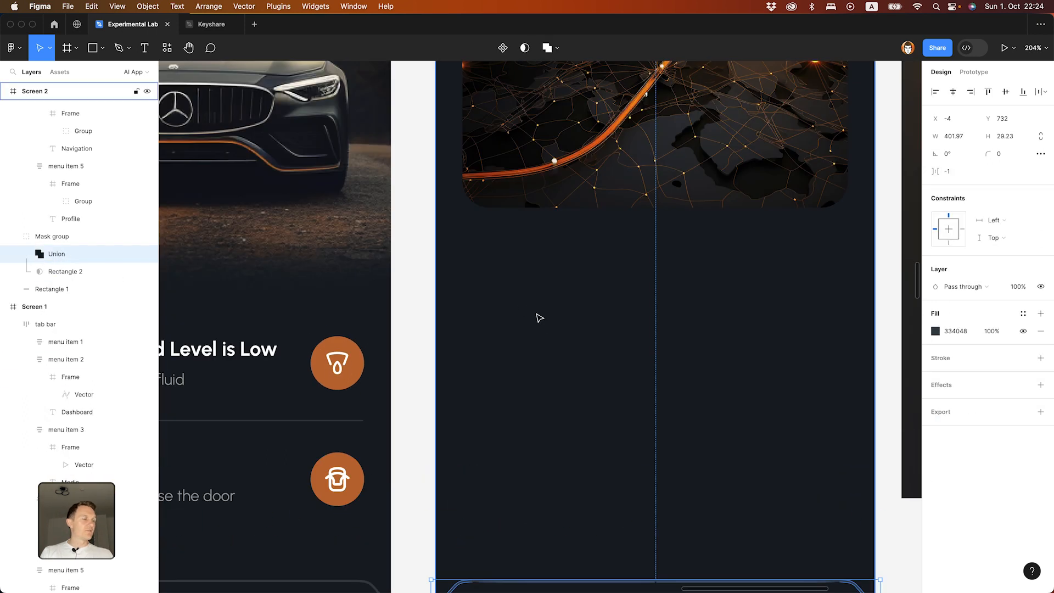
pyautogui.press('super+c')
pyautogui.scroll(3, 734, 275)
pyautogui.click(661, 261)
pyautogui.press('super+v')
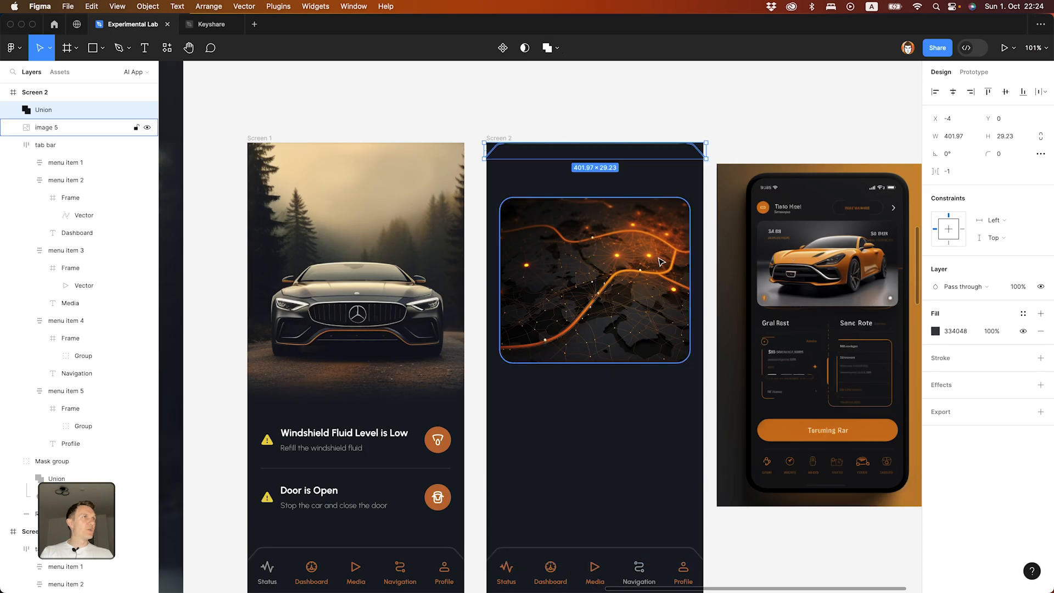
# Step: Flip the pasted outline vertically and move it down to Y 409.23, along the map image's lower edge
pyautogui.hotkey('shift', 'Down')
pyautogui.hotkey('shift', 'Down')
pyautogui.hotkey('shift', 'Down')
pyautogui.hotkey('shift', 'Down')
pyautogui.hotkey('shift', 'Down')
pyautogui.hotkey('shift', 'Down')
pyautogui.hotkey('shift', 'Down')
pyautogui.hotkey('shift', 'Down')
pyautogui.hotkey('shift', 'Down')
pyautogui.hotkey('shift', 'Down')
pyautogui.hotkey('shift', 'Down')
pyautogui.hotkey('shift', 'Down')
pyautogui.hotkey('shift', 'Down')
pyautogui.hotkey('shift', 'Down')
pyautogui.hotkey('shift', 'Down')
pyautogui.hotkey('shift', 'Down')
pyautogui.hotkey('shift', 'Down')
pyautogui.hotkey('shift', 'Down')
pyautogui.hotkey('shift', 'Down')
pyautogui.hotkey('shift', 'Down')
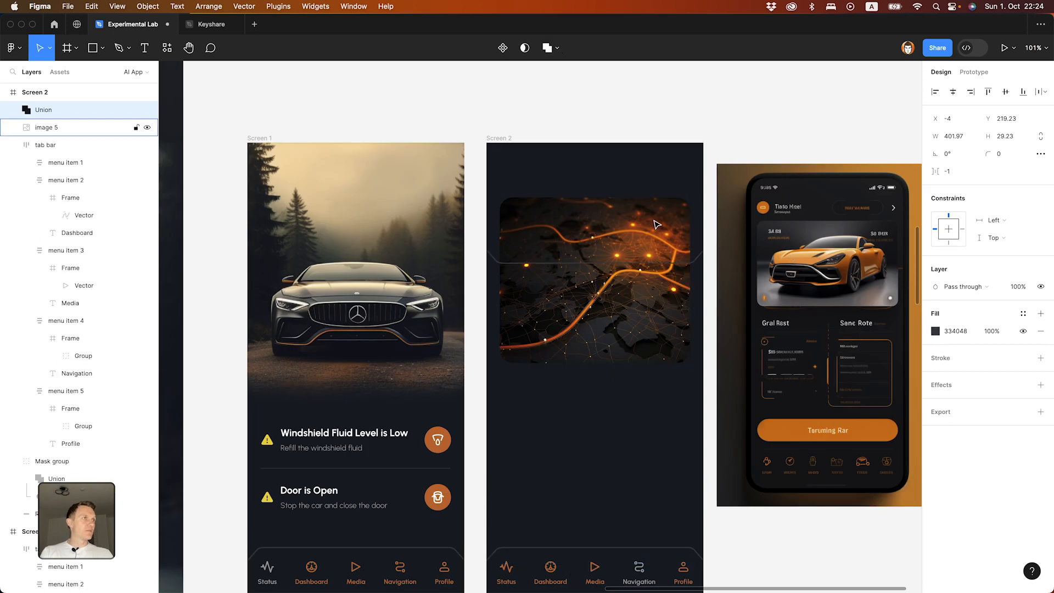
pyautogui.hotkey('shift', 'Down')
pyautogui.hotkey('shift', 'Down')
pyautogui.hotkey('shift', 'Down')
pyautogui.hotkey('shift', 'Down')
pyautogui.hotkey('shift', 'Down')
pyautogui.hotkey('shift', 'Down')
# Step: Place the pasted outline behind the map image in the layer order and recolor its fill to orange C76631
pyautogui.click(13, 144)
pyautogui.moveTo(42, 109); pyautogui.dragTo(39, 137)
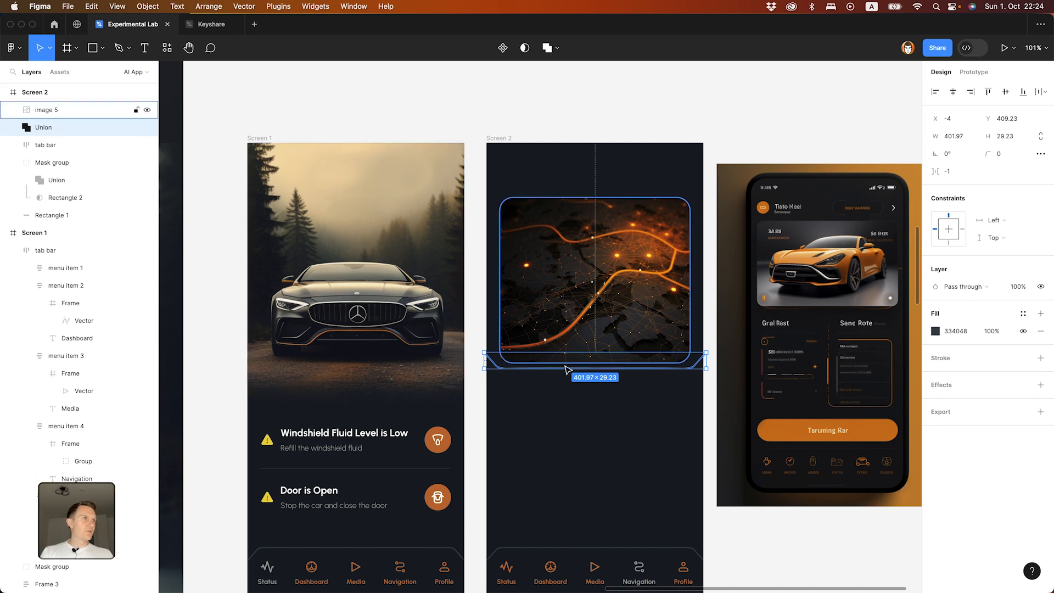
pyautogui.scroll(5, 636, 366)
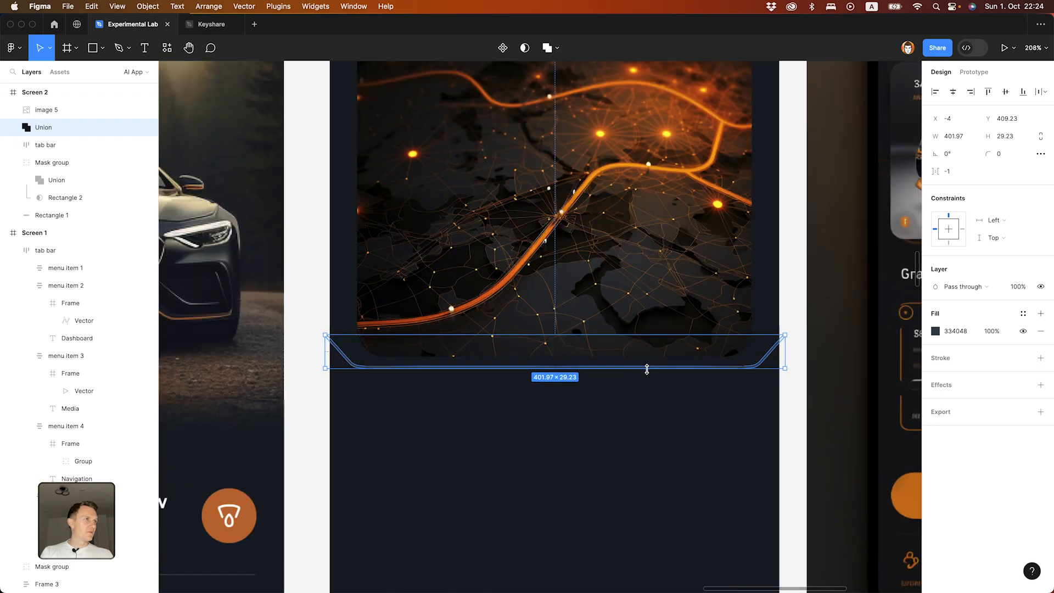
pyautogui.click(935, 331)
pyautogui.click(805, 463)
pyautogui.click(869, 114)
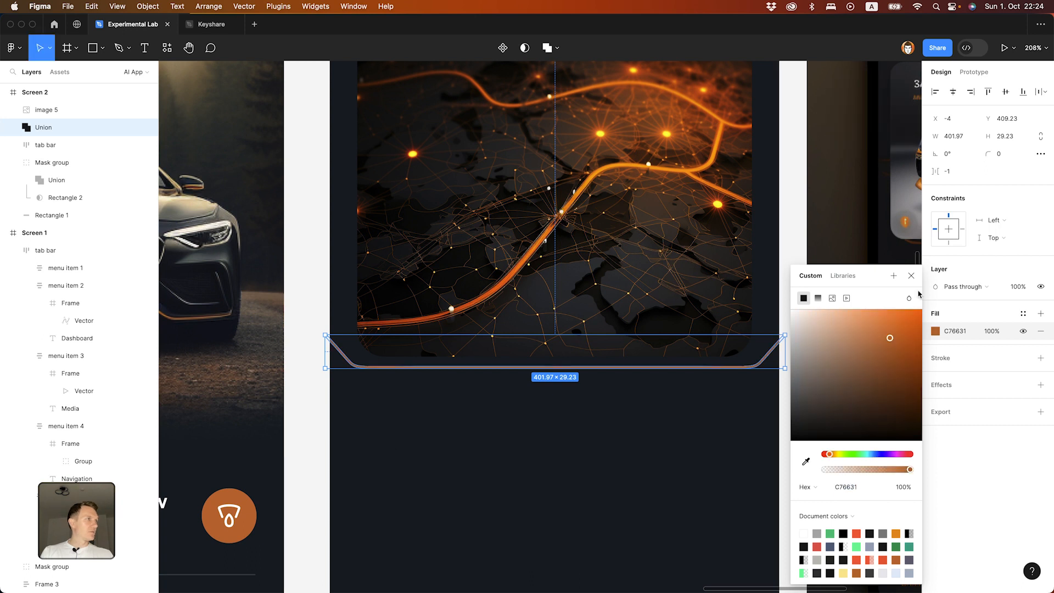
pyautogui.click(911, 276)
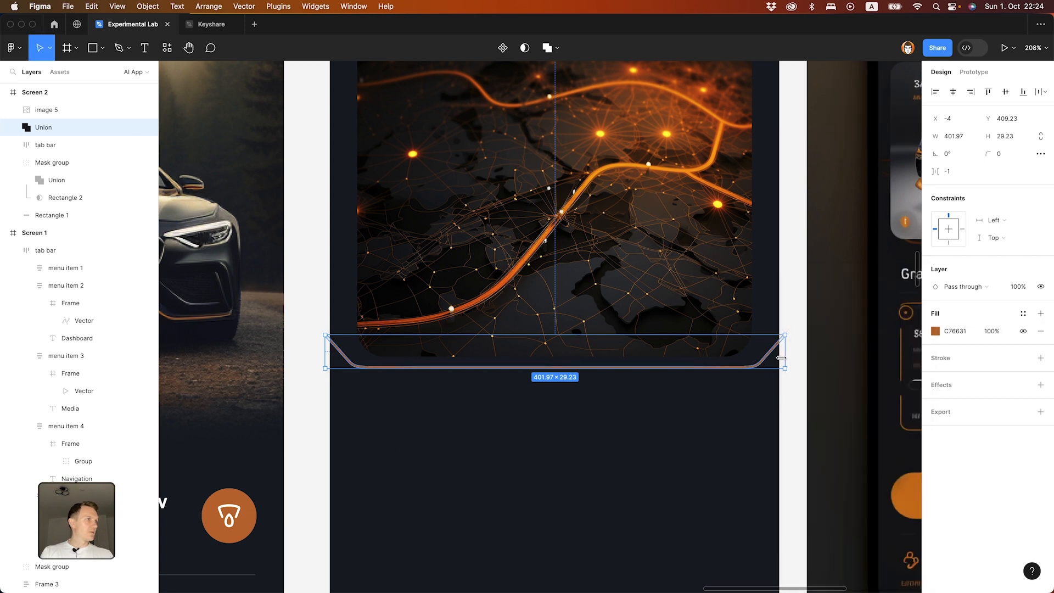
# Step: Narrow the orange outline so that it sits centered just beneath the map image's lower edge
pyautogui.moveTo(749, 351); pyautogui.dragTo(764, 413)
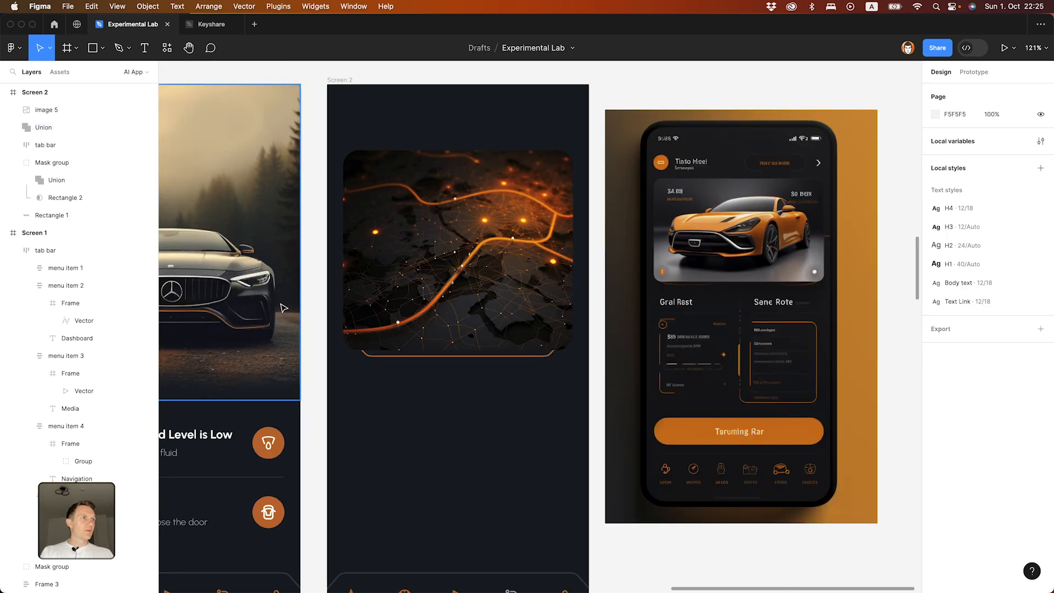
pyautogui.moveTo(284, 308); pyautogui.dragTo(437, 284)
pyautogui.click(527, 291)
# Step: Trace the glowing route with the Pen tool from the map's center to just past its right edge, about 172.5 × 83.5
pyautogui.scroll(5, 541, 287)
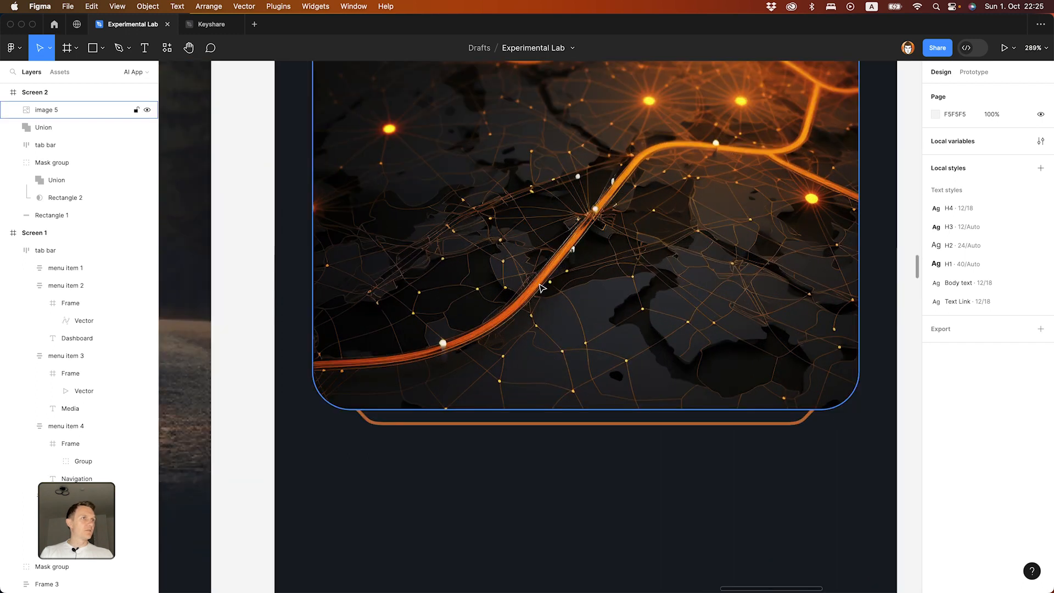
pyautogui.press('p')
pyautogui.hscroll(4, 522, 308)
pyautogui.scroll(4, 522, 308)
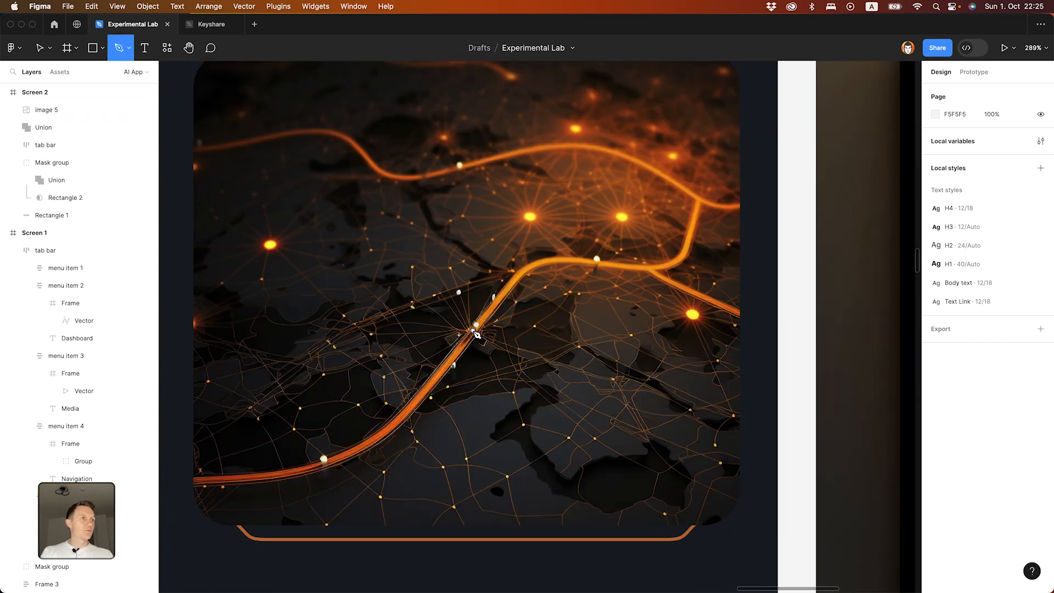
pyautogui.click(473, 331)
pyautogui.click(518, 274)
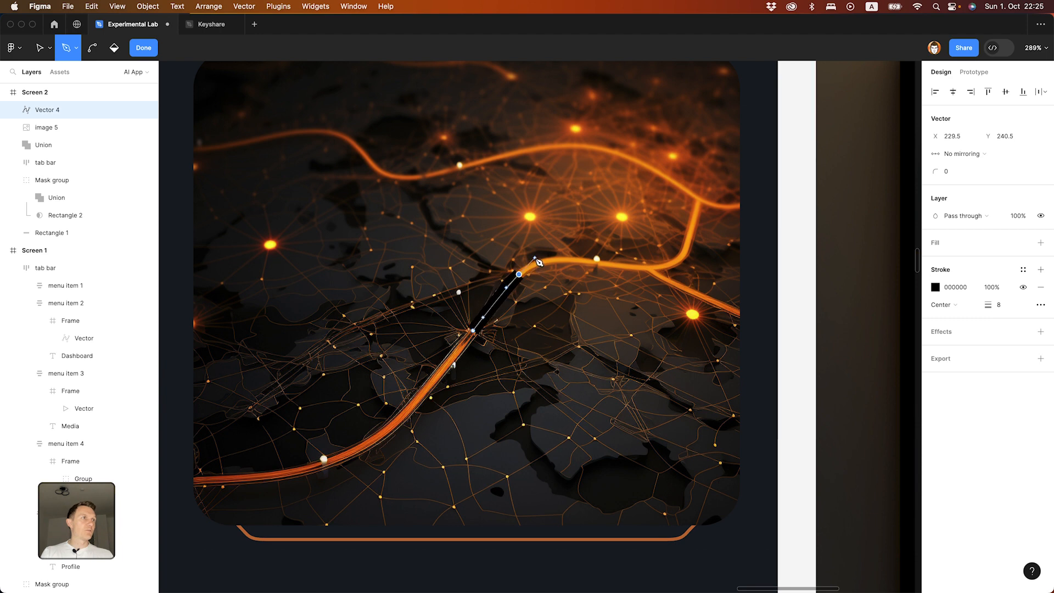
pyautogui.click(570, 260)
pyautogui.click(647, 267)
pyautogui.moveTo(676, 258); pyautogui.dragTo(687, 253)
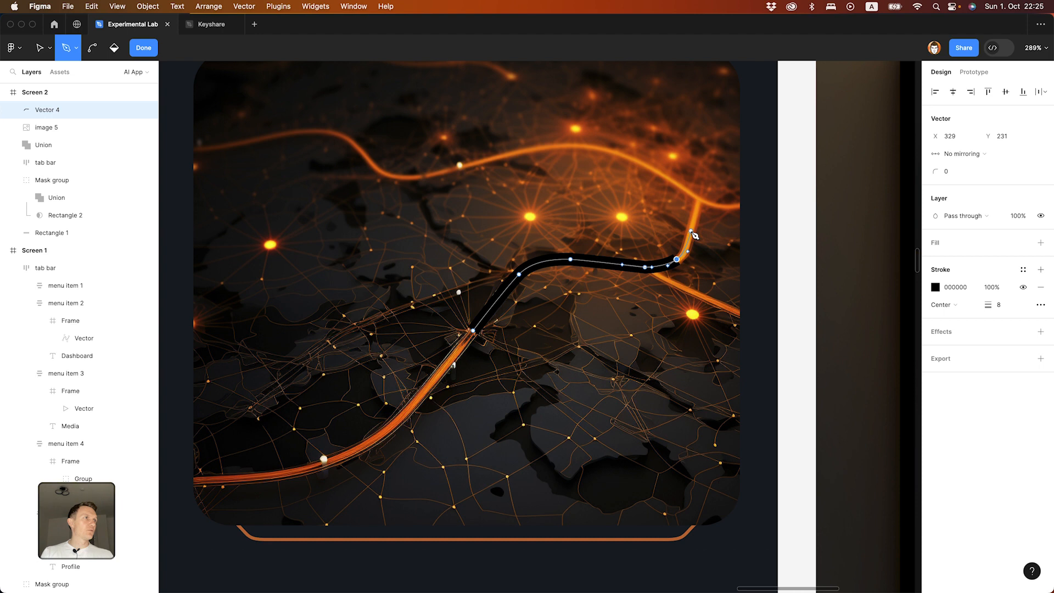
pyautogui.click(699, 198)
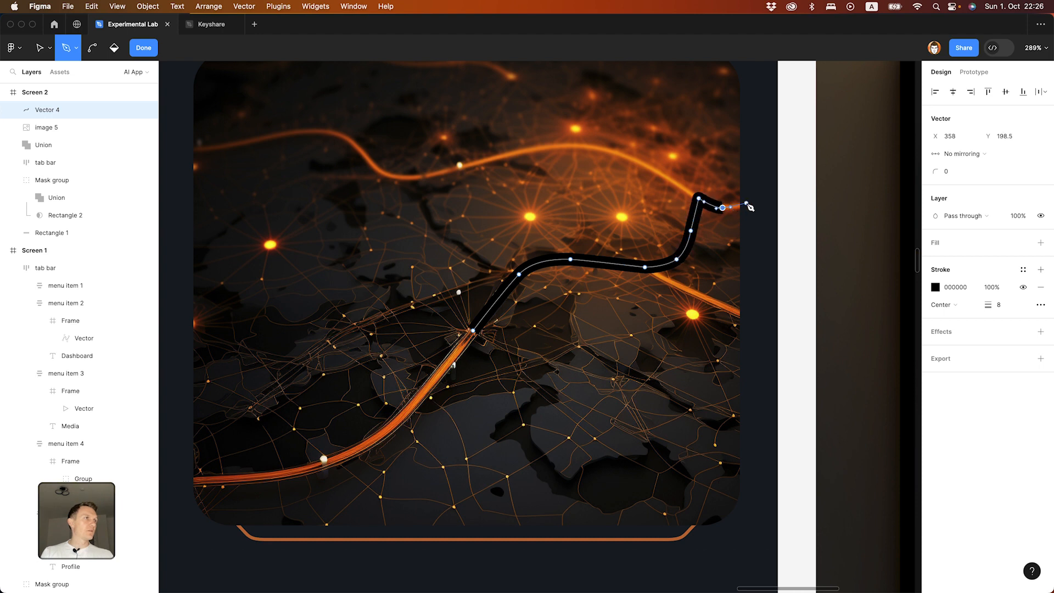
pyautogui.press('Escape')
# Step: Set the traced route's stroke color to blue 3760F0
pyautogui.scroll(-1, 484, 295)
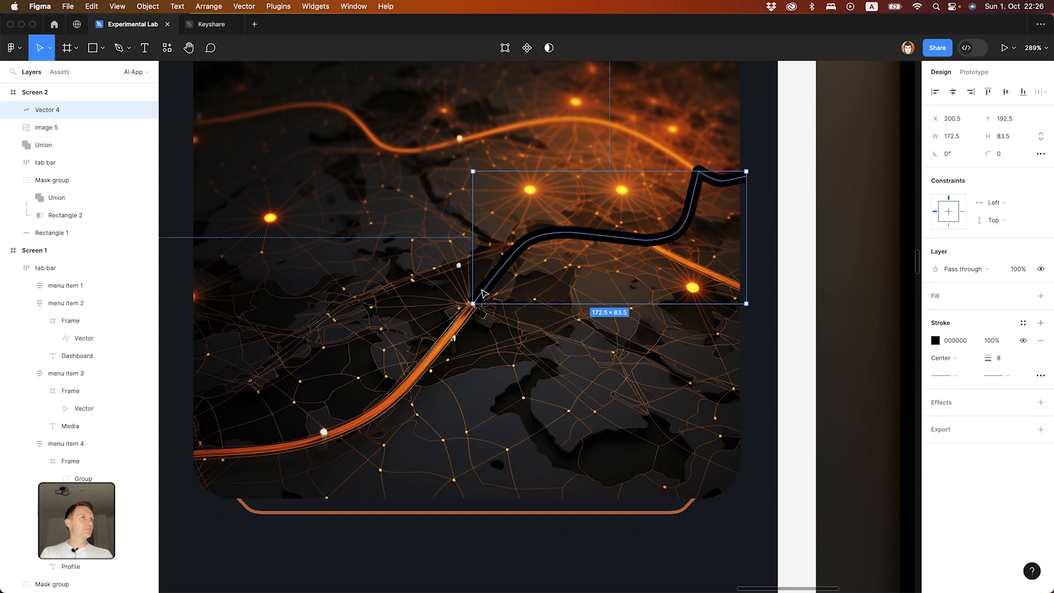
pyautogui.click(936, 340)
pyautogui.moveTo(848, 454); pyautogui.dragTo(877, 454)
pyautogui.moveTo(881, 351)
pyautogui.mouseDown()
pyautogui.moveTo(858, 329)
pyautogui.moveTo(894, 315)
pyautogui.mouseUp()
pyautogui.click(802, 299)
pyautogui.click(802, 298)
pyautogui.scroll(-3, 719, 362)
# Step: Duplicate the map image and use the duplicate as a mask for the blue route
pyautogui.click(711, 352)
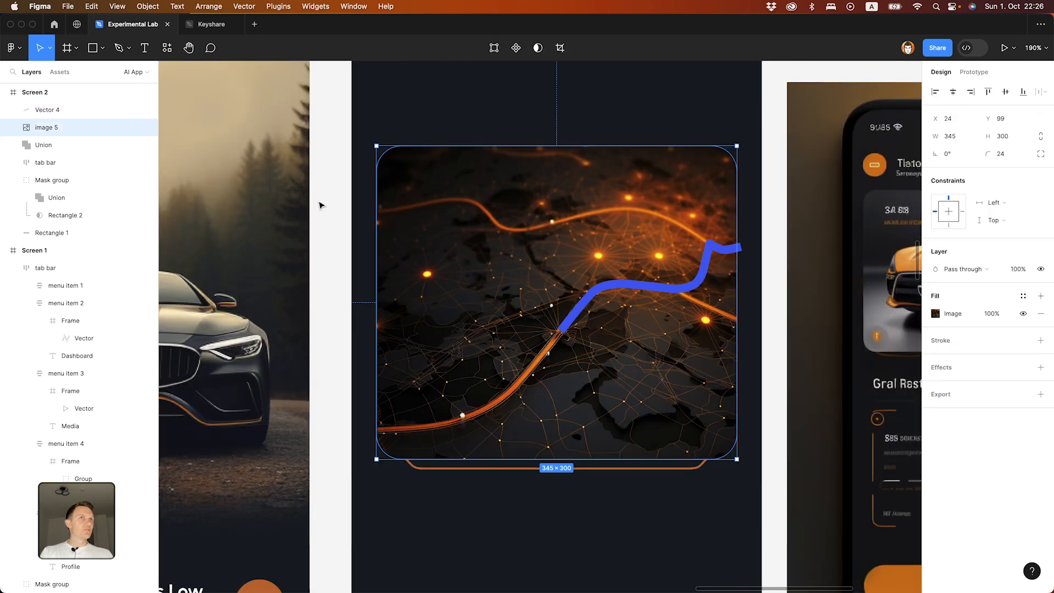
pyautogui.press('super+d')
pyautogui.keyDown('shift'); pyautogui.click(55, 130); pyautogui.keyUp('shift')
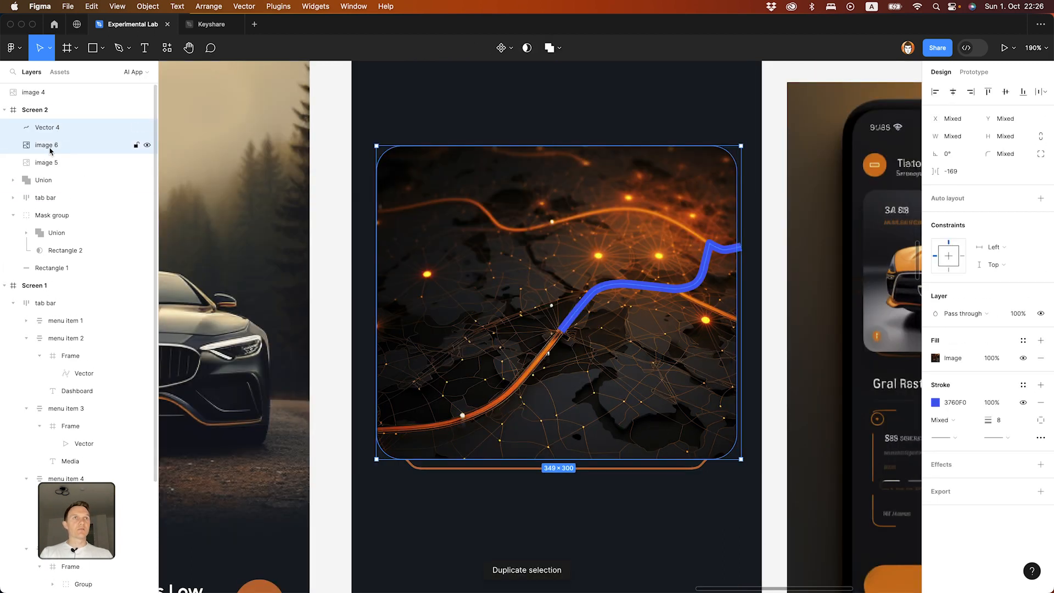
pyautogui.rightClick(52, 146)
pyautogui.click(82, 293)
pyautogui.click(783, 273)
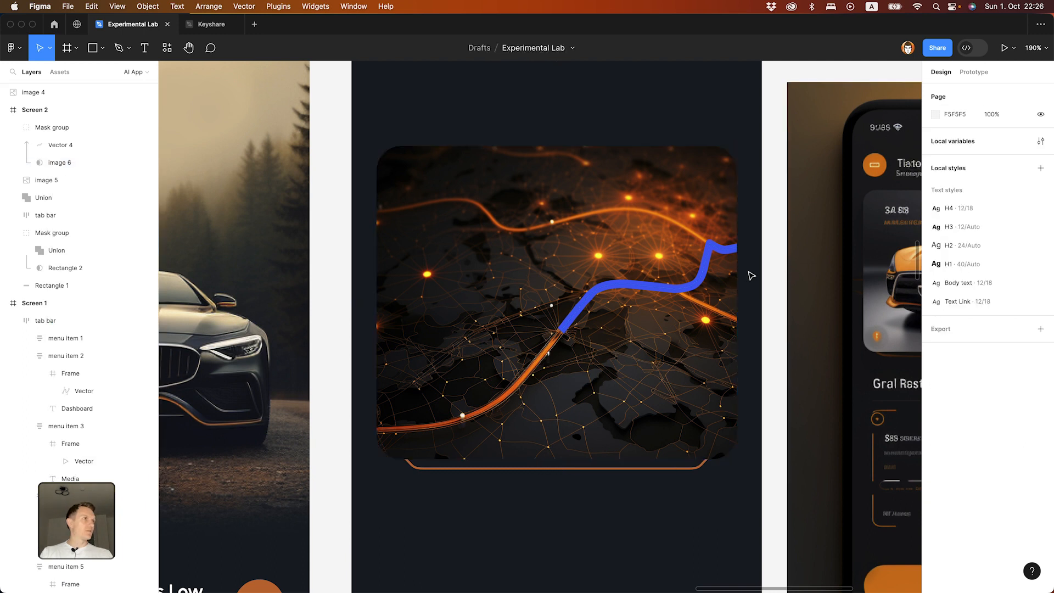
# Step: Set the blue route's stroke weight to 7
pyautogui.scroll(2, 792, 313)
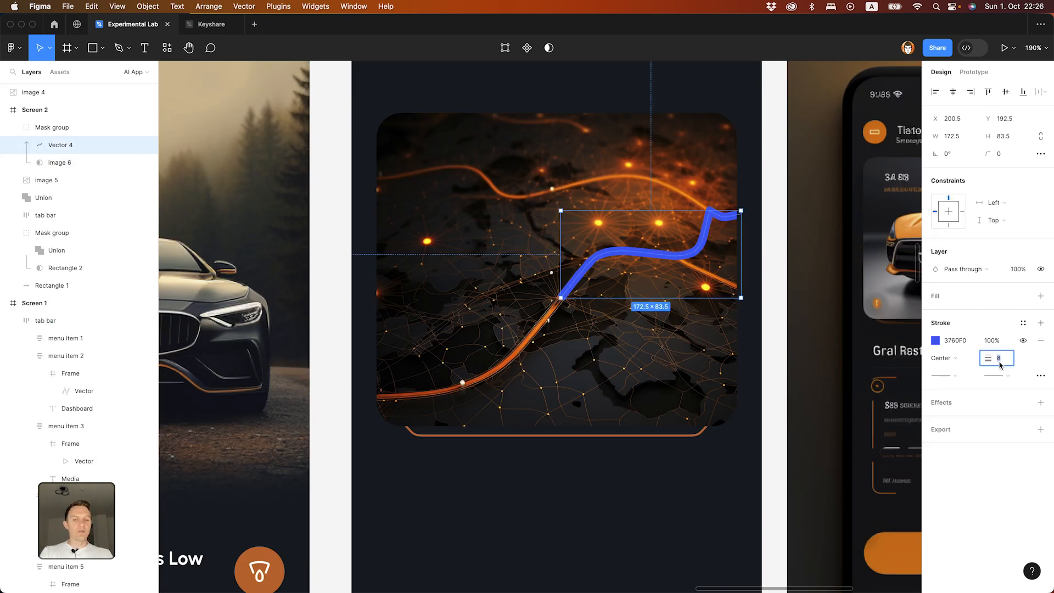
pyautogui.click(796, 313)
pyautogui.scroll(-5, 768, 329)
pyautogui.scroll(3, 716, 325)
# Step: Give the route's stroke a linear gradient from blue 3760F0 at the map's right edge to bright green at the map's center
pyautogui.click(716, 324)
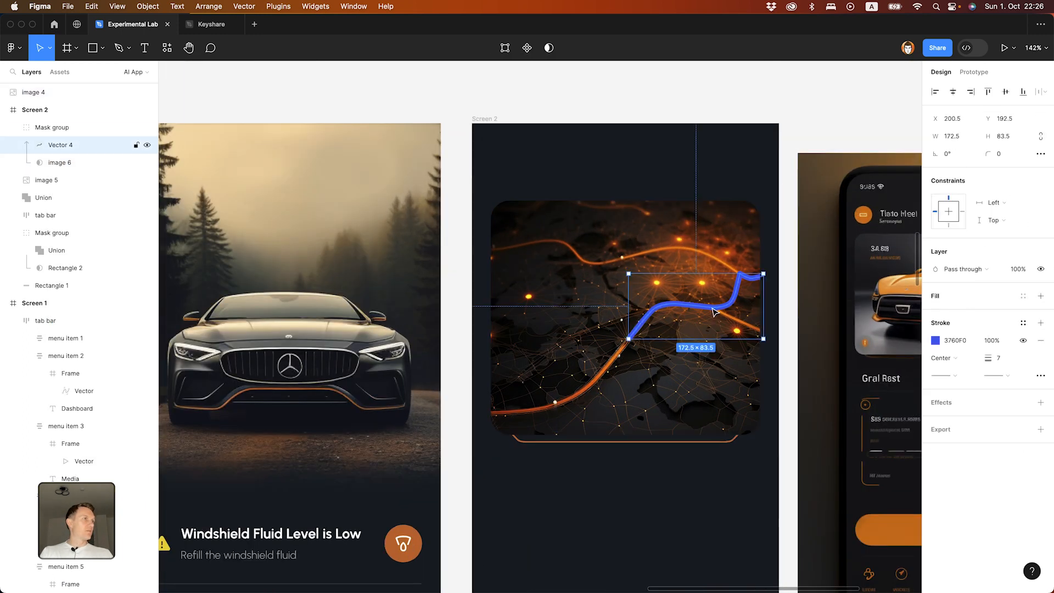
pyautogui.click(935, 340)
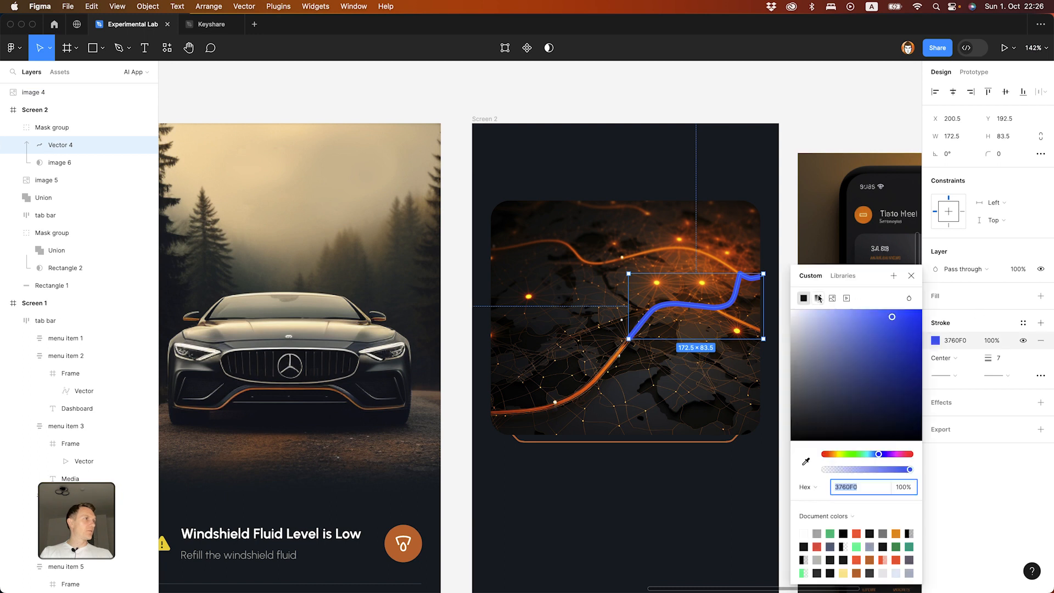
pyautogui.click(818, 298)
pyautogui.moveTo(694, 272); pyautogui.dragTo(742, 278)
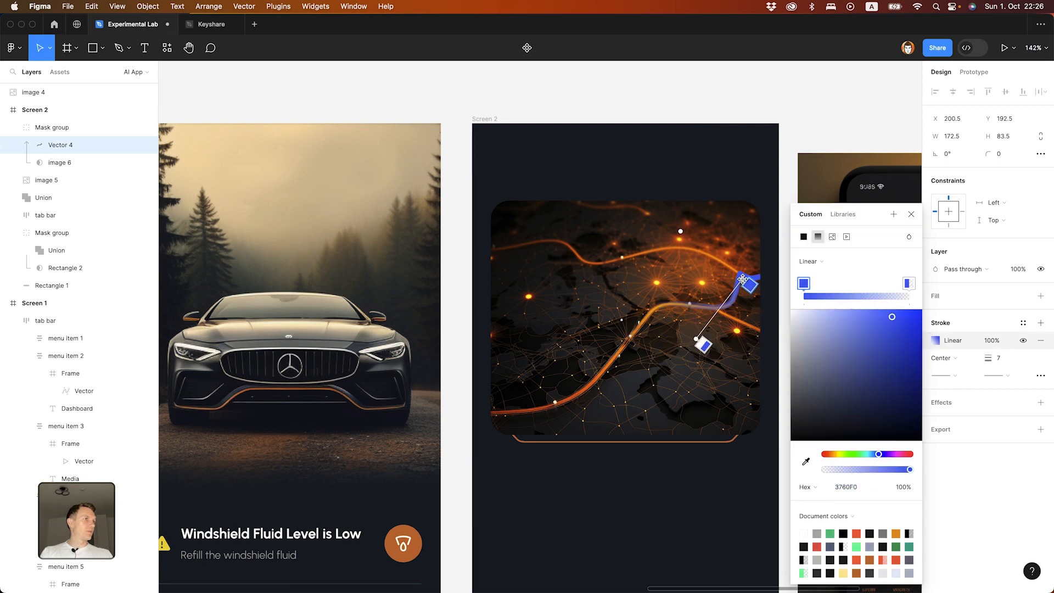
pyautogui.moveTo(698, 336); pyautogui.dragTo(647, 322)
pyautogui.click(908, 283)
pyautogui.click(825, 469)
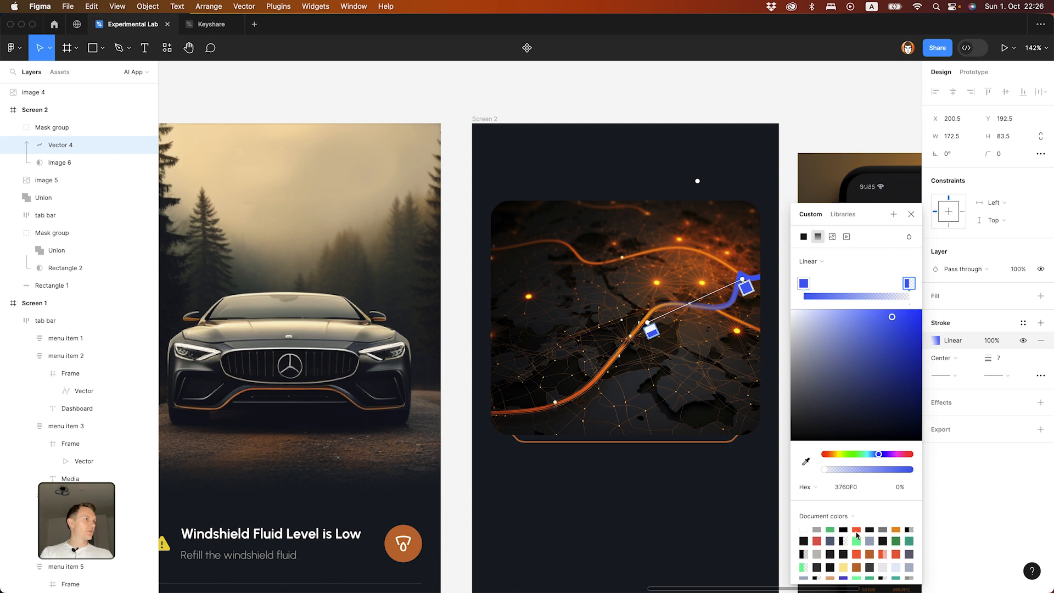
pyautogui.click(856, 539)
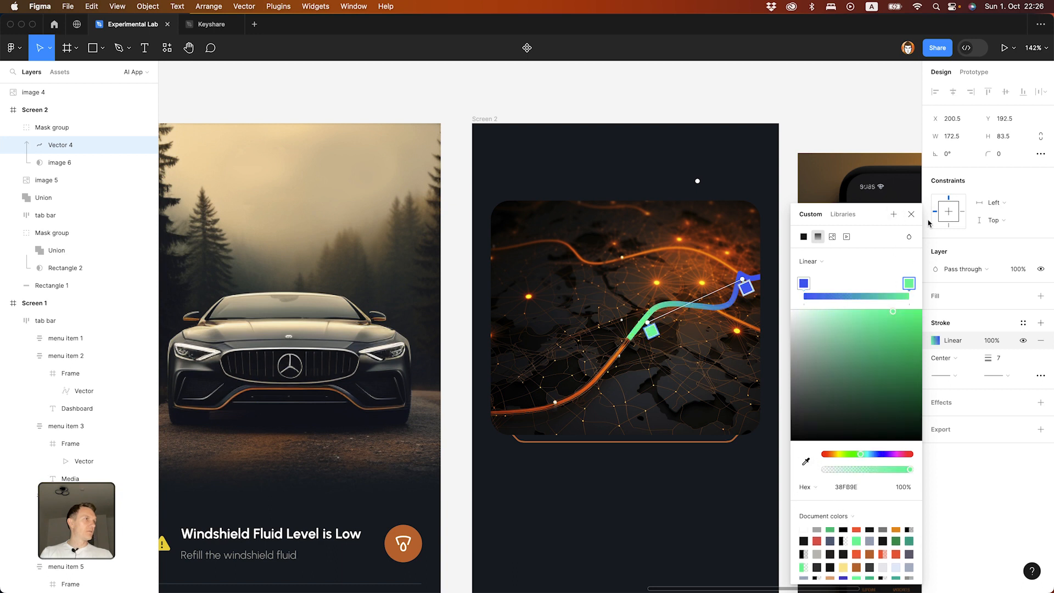
pyautogui.press('Escape')
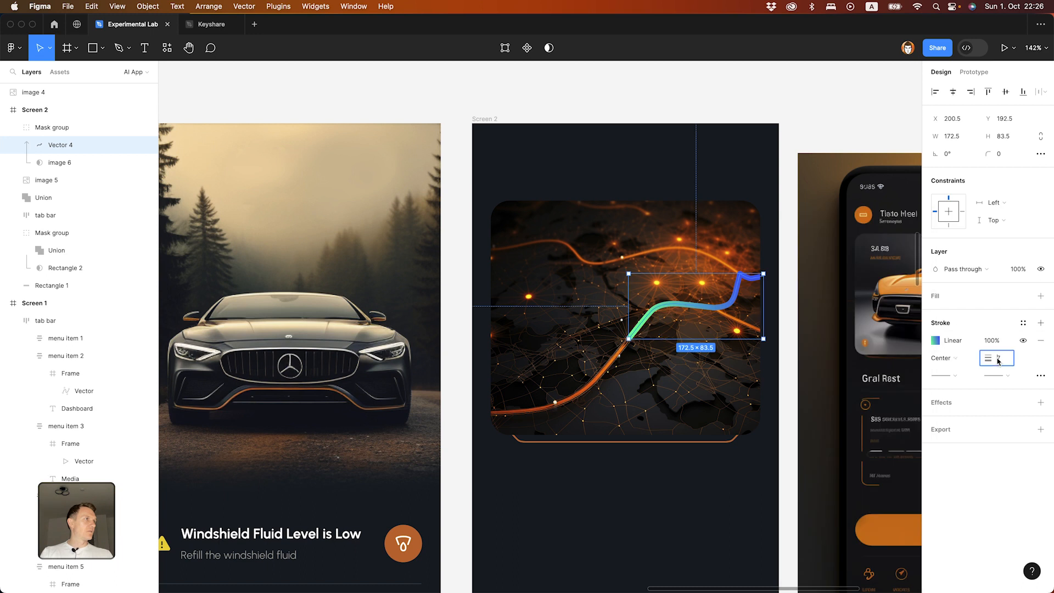
# Step: Reduce the gradient route's stroke weight to 6
pyautogui.write('6')
pyautogui.press('Return')
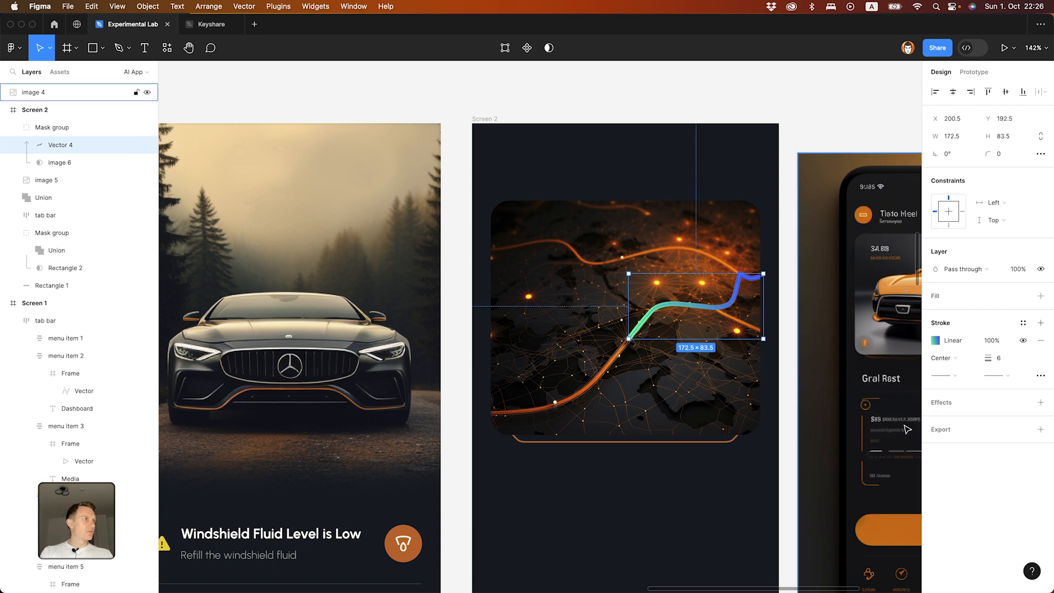
pyautogui.click(788, 423)
# Step: Draw a triangle about 26 × 36 over the green end of the route on Screen 2's map
pyautogui.scroll(-5, 788, 423)
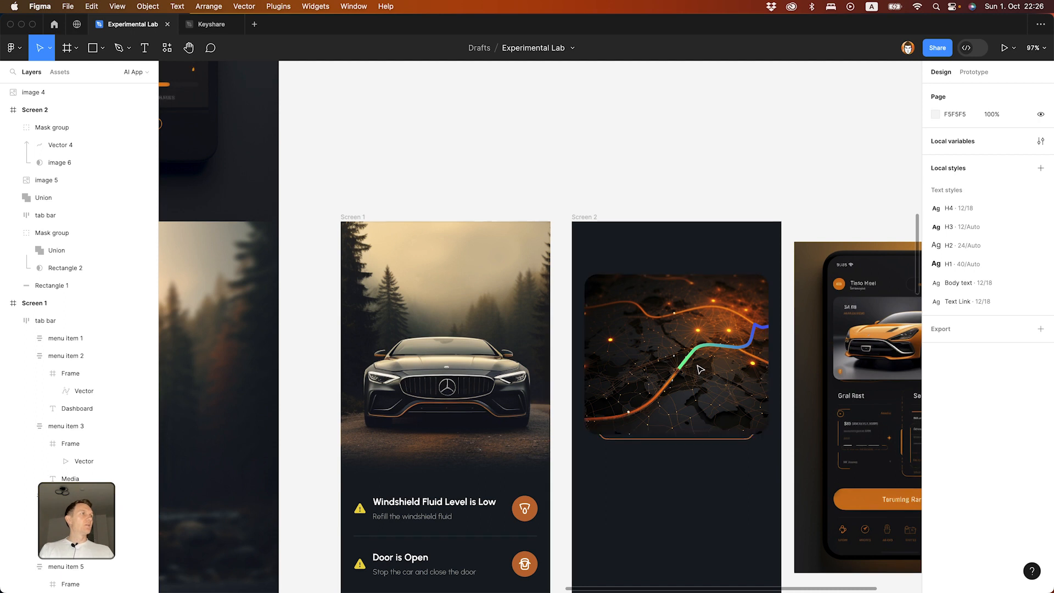
pyautogui.scroll(-2, 700, 369)
pyautogui.scroll(5, 700, 360)
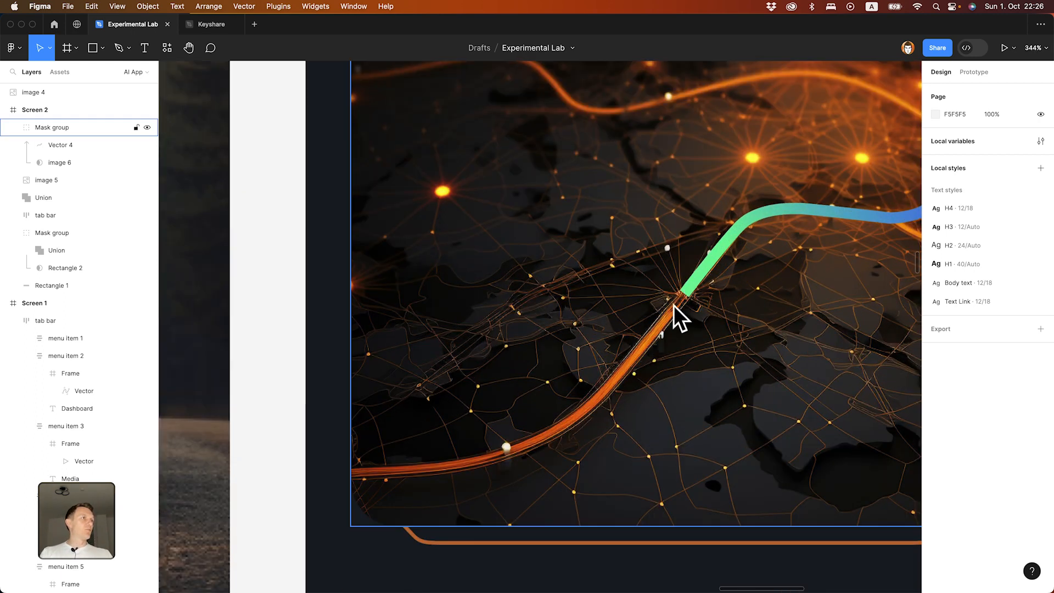
pyautogui.click(92, 49)
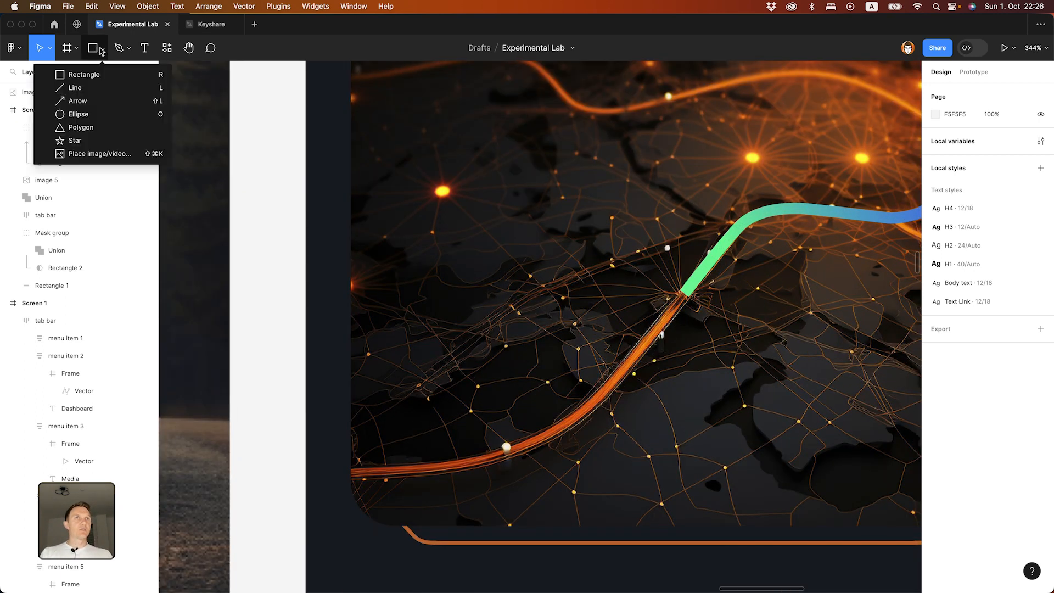
pyautogui.click(84, 124)
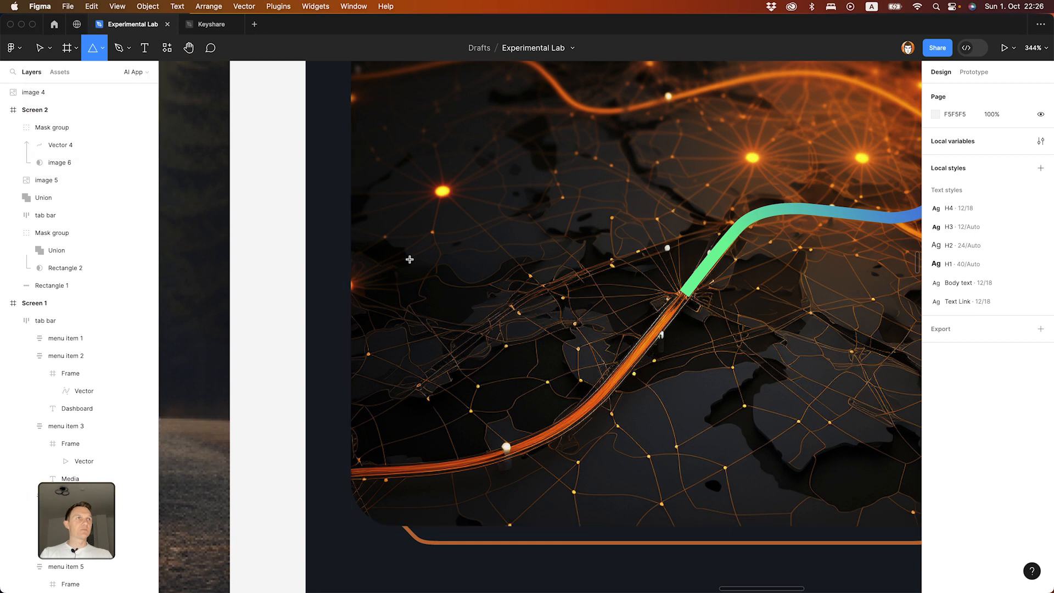
pyautogui.moveTo(649, 269); pyautogui.dragTo(699, 337)
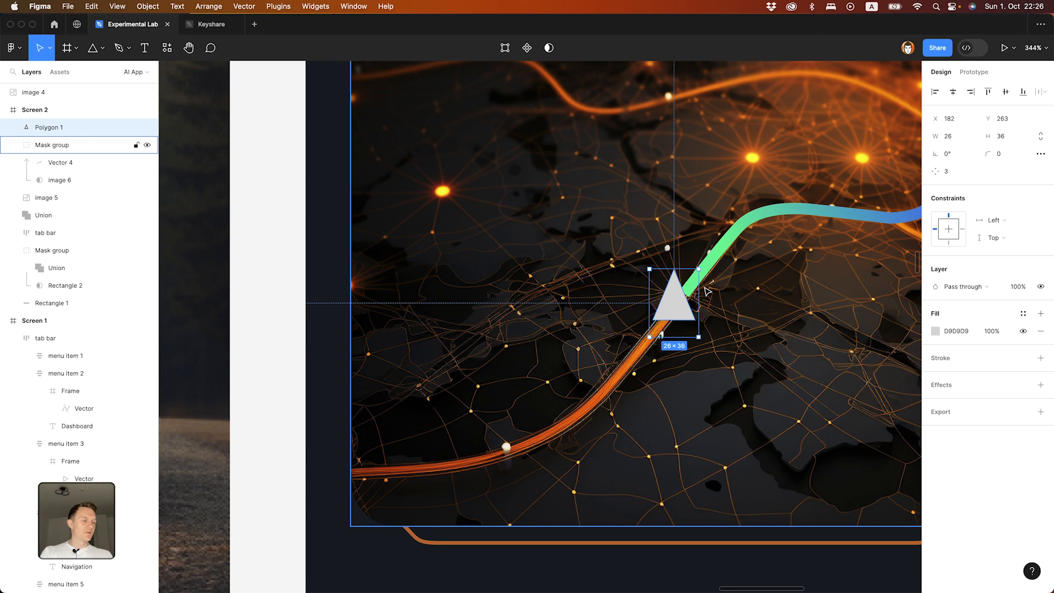
# Step: Reshape the triangle into a navigation arrow by adding a point midway along its base and moving it 7 px up
pyautogui.doubleClick(669, 299)
pyautogui.scroll(5, 669, 329)
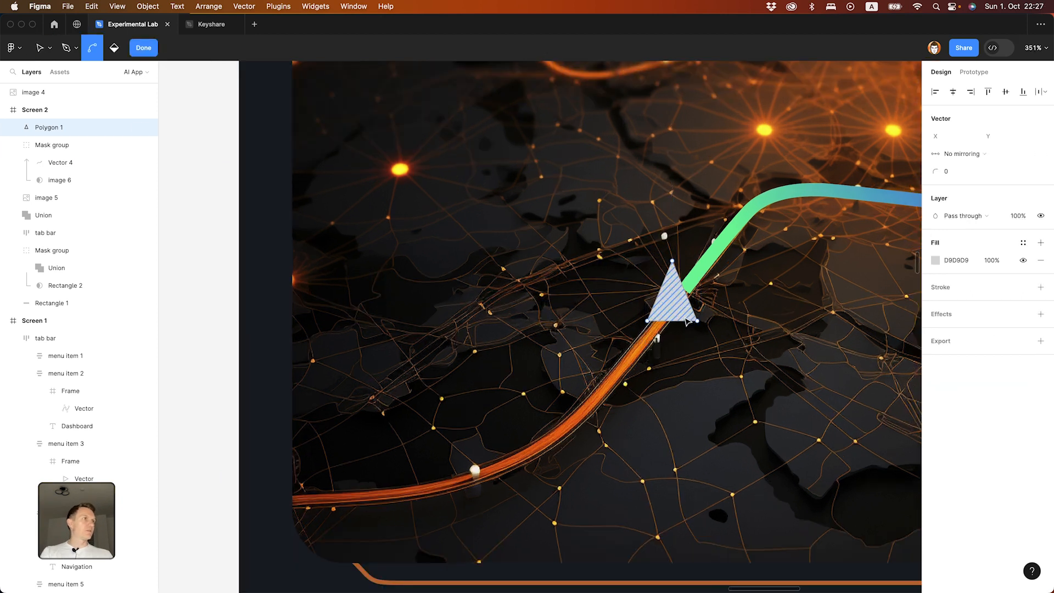
pyautogui.click(657, 326)
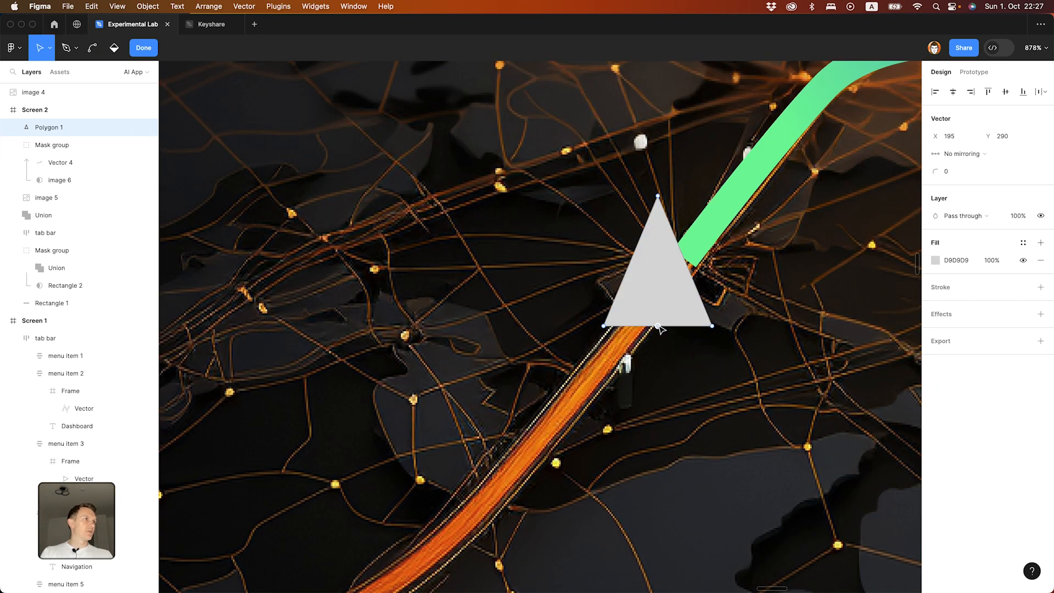
pyautogui.press('Up')
pyautogui.press('Up')
pyautogui.press('Up')
pyautogui.press('Up')
pyautogui.press('Up')
pyautogui.press('Up')
pyautogui.press('Up')
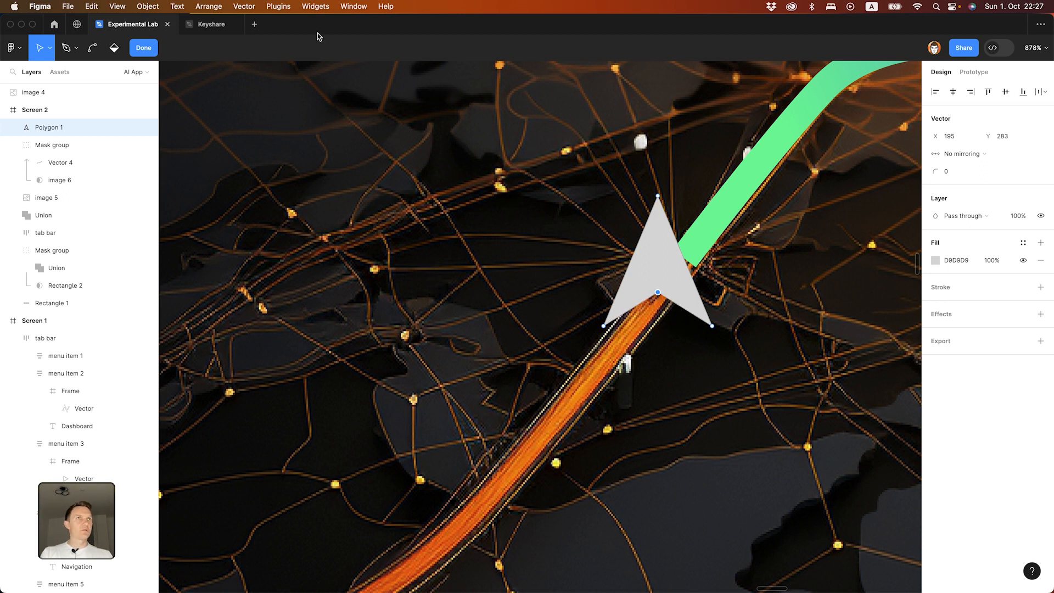
pyautogui.click(138, 49)
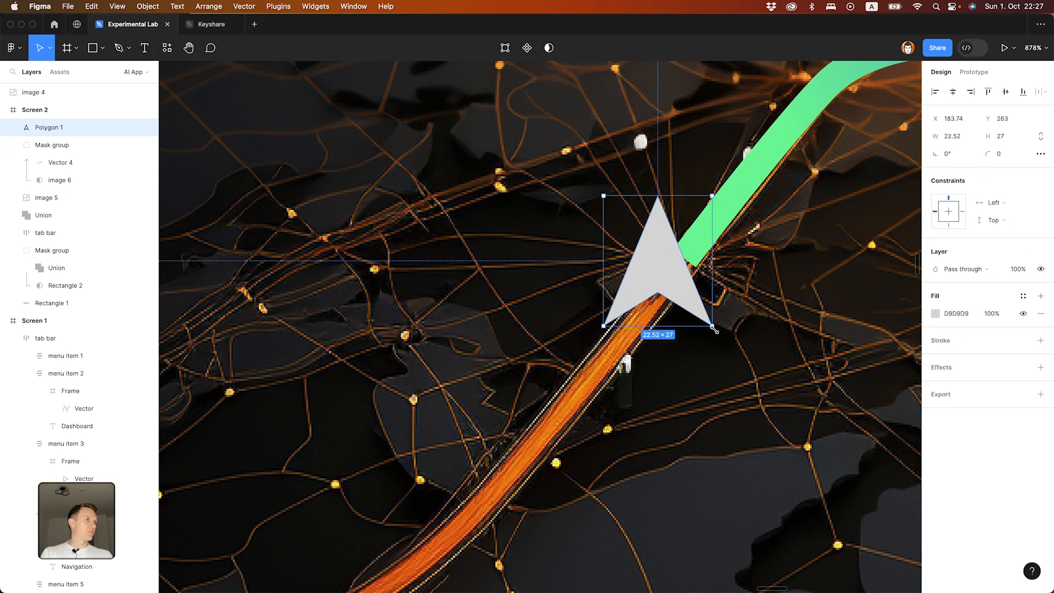
# Step: Rotate the arrow to about -38.85° along the route at its green end and set its corner radius to 1
pyautogui.moveTo(707, 338); pyautogui.dragTo(661, 356)
pyautogui.moveTo(666, 296); pyautogui.dragTo(679, 295)
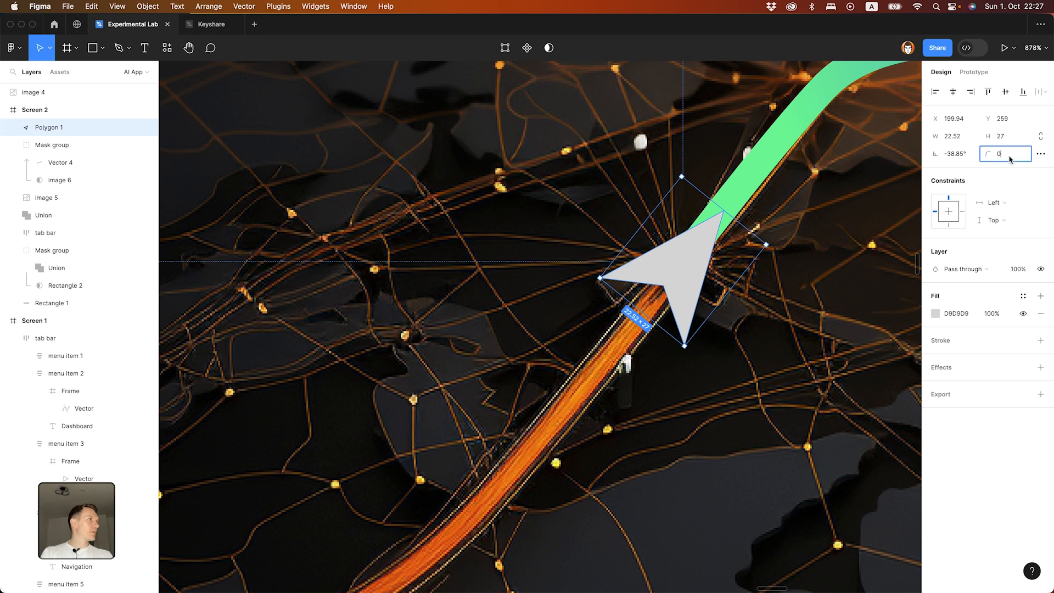
pyautogui.write('1')
pyautogui.press('Return')
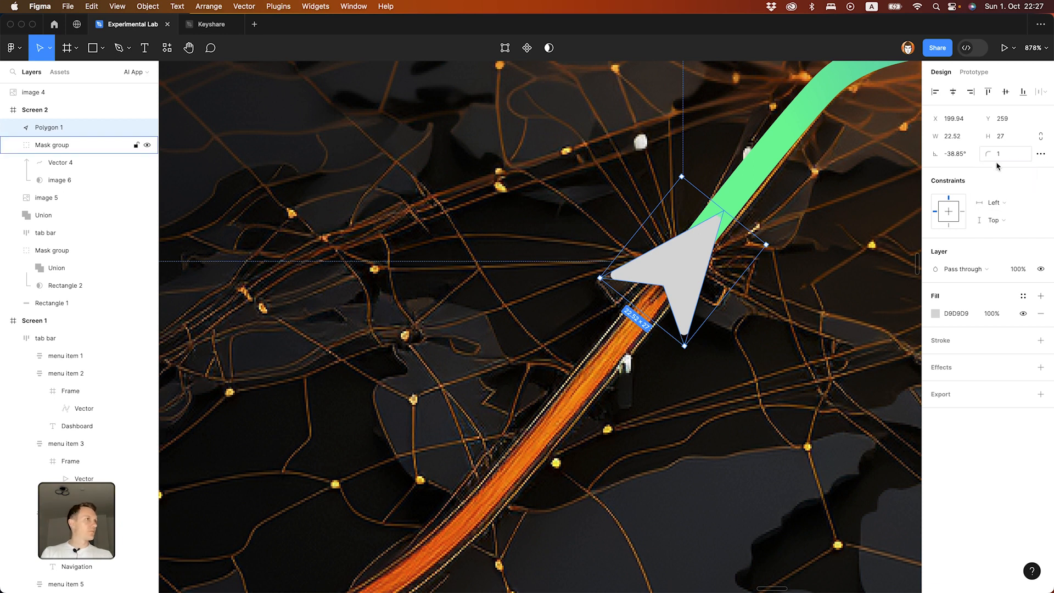
# Step: Change the navigation arrow's fill to white FFFFFF
pyautogui.click(936, 316)
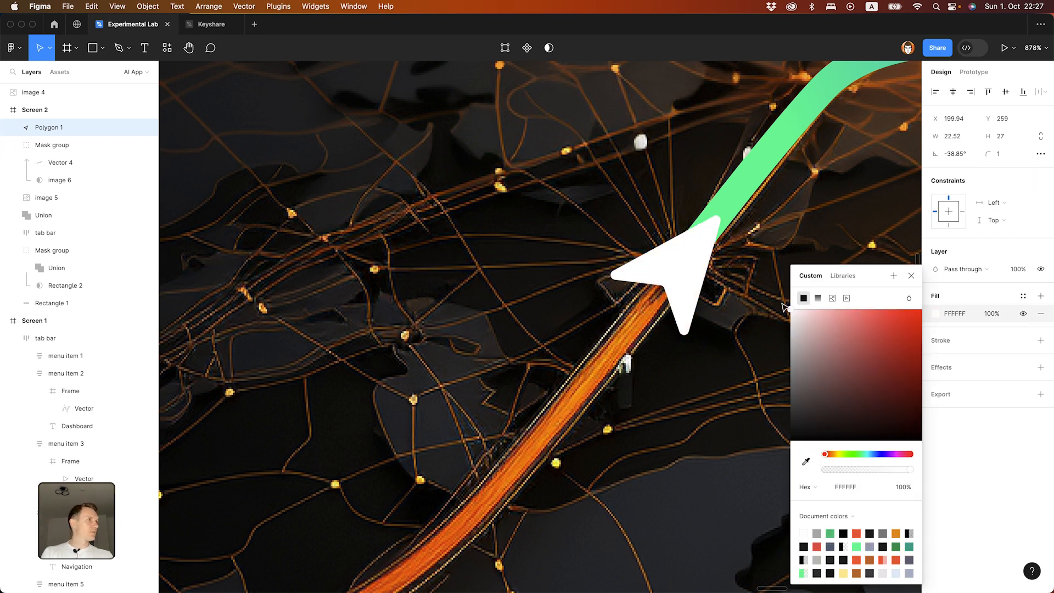
pyautogui.click(785, 301)
pyautogui.hotkey('shift', '1')
pyautogui.press('Escape')
pyautogui.scroll(10, 729, 330)
pyautogui.click(802, 307)
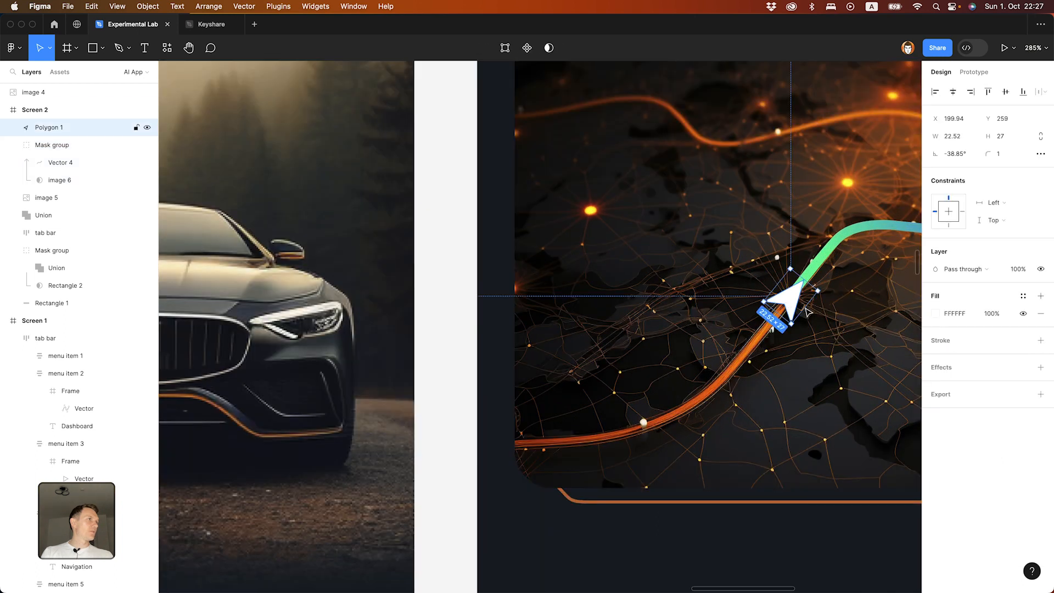
# Step: Add a black drop shadow to the arrow with 100% opacity and a Y offset of 0
pyautogui.click(1041, 367)
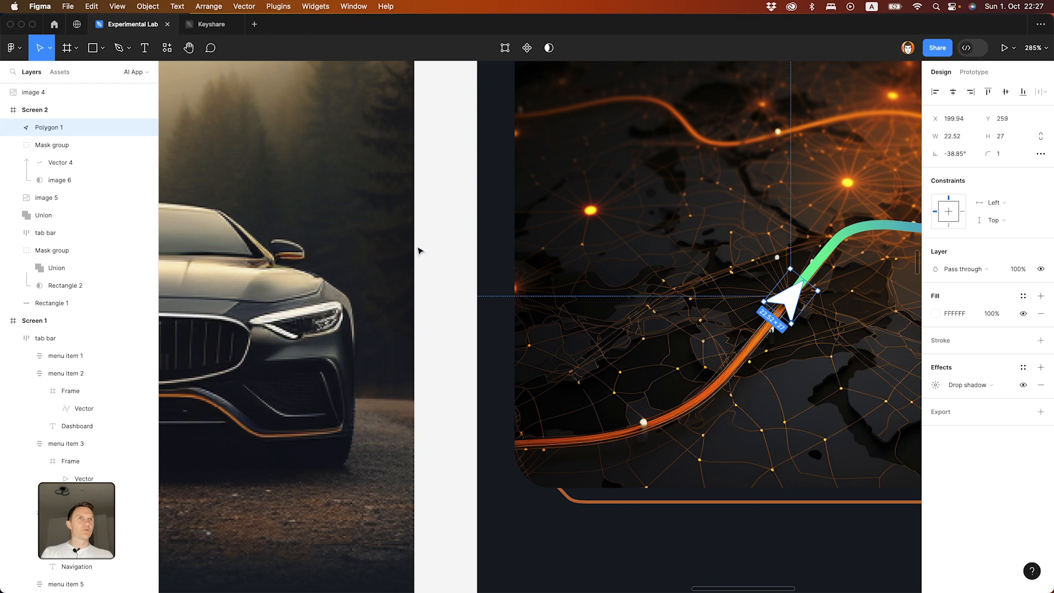
pyautogui.click(11, 145)
pyautogui.scroll(10, 834, 289)
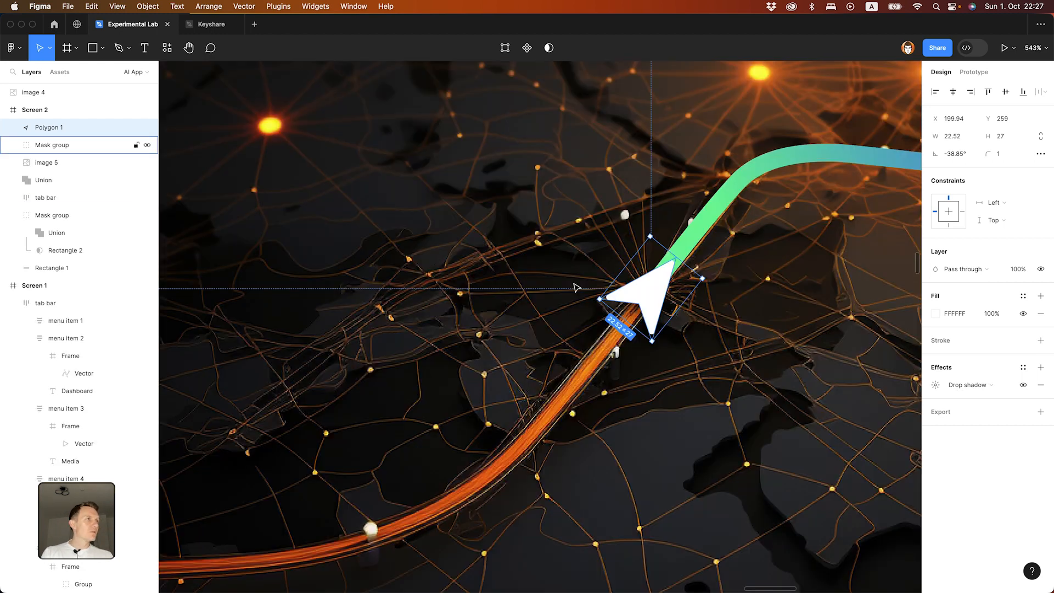
pyautogui.click(935, 385)
pyautogui.click(859, 446)
pyautogui.write('100')
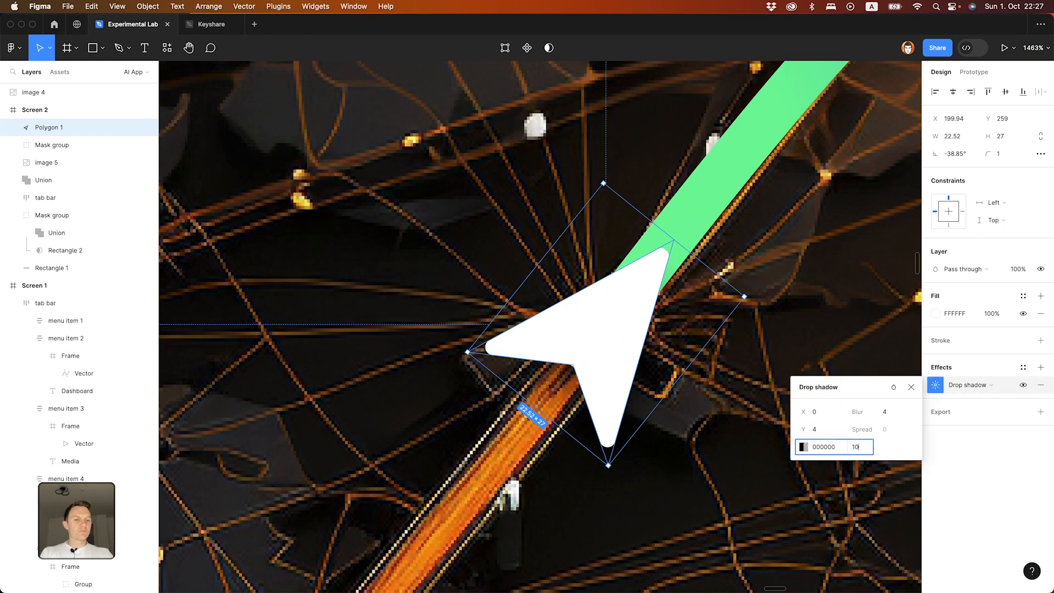
pyautogui.click(818, 429)
pyautogui.write('0')
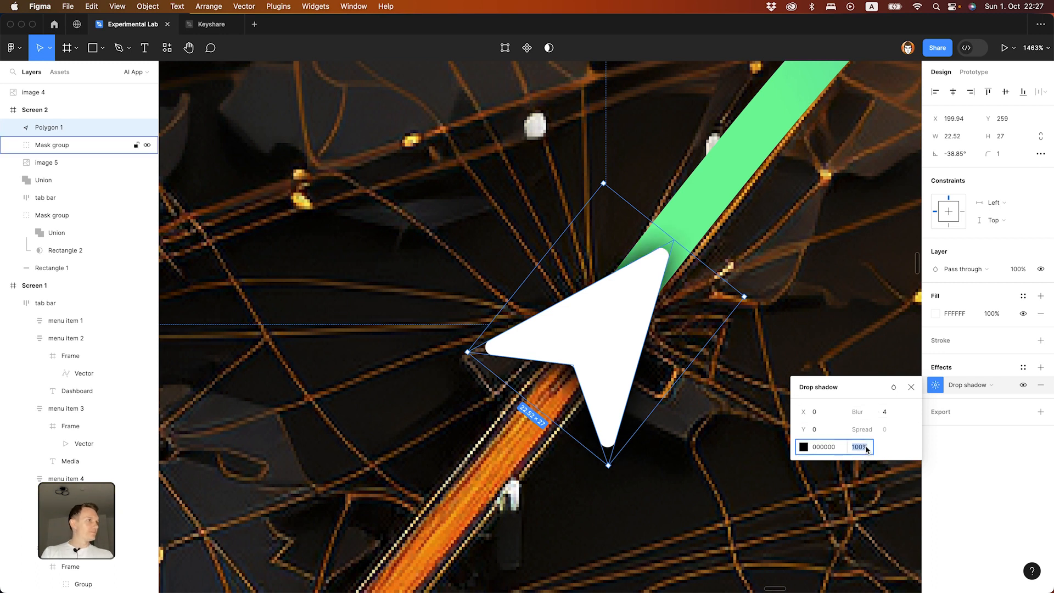
pyautogui.press('Escape')
pyautogui.press('Escape')
# Step: Add an inside stroke of weight 1 to the arrow and colour it off-white F7F7F7
pyautogui.scroll(-10, 776, 383)
pyautogui.click(747, 374)
pyautogui.hotkey('shift', '2')
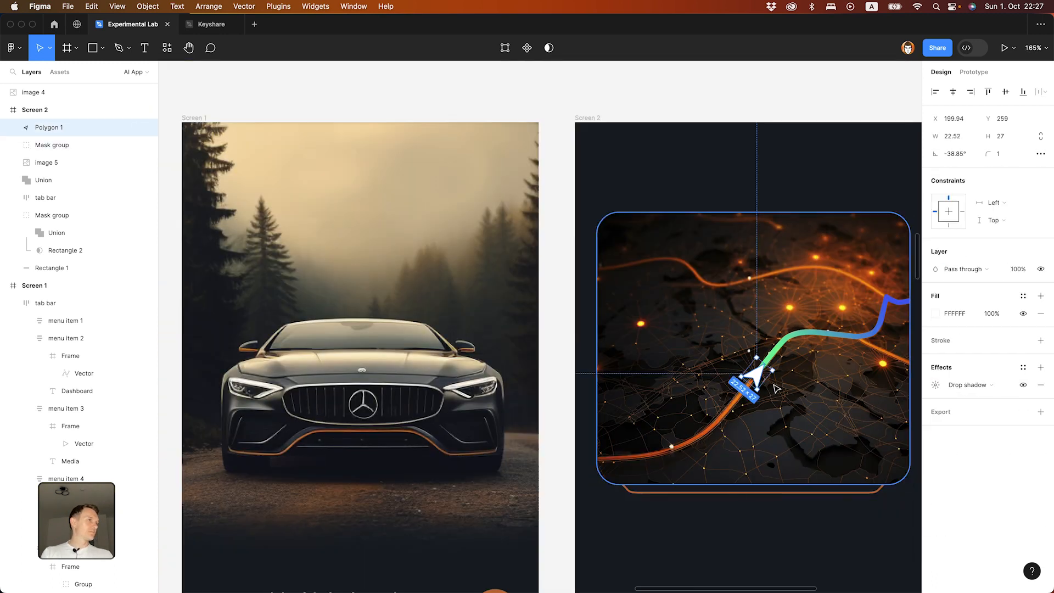
pyautogui.click(1040, 340)
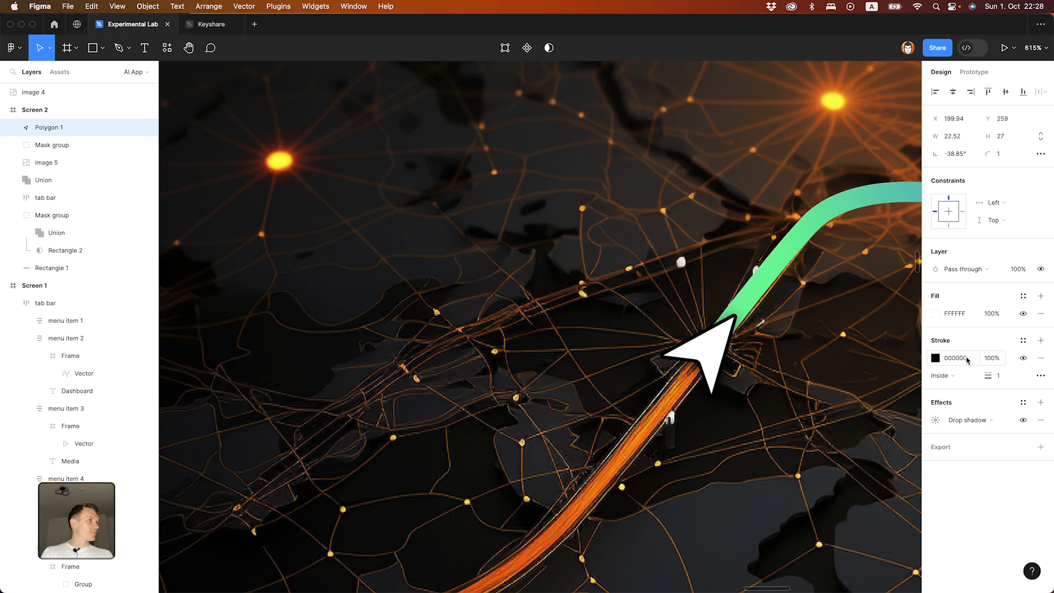
pyautogui.click(935, 357)
pyautogui.moveTo(828, 355); pyautogui.dragTo(765, 327)
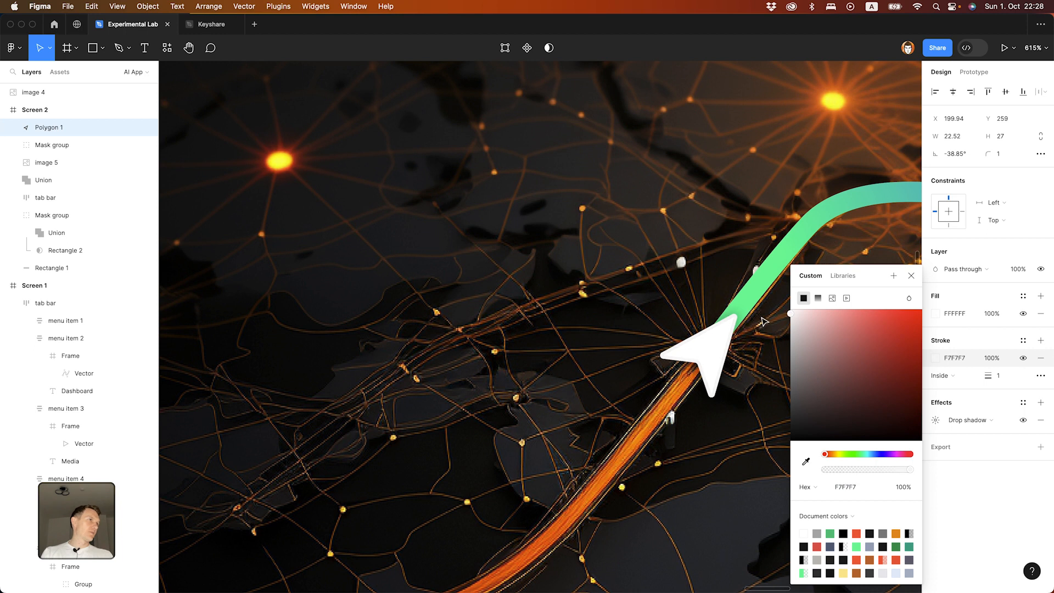
pyautogui.click(911, 276)
pyautogui.click(812, 329)
# Step: Examine Screen 2 next to Screen 1 and the orange car mockup, focusing on the mockup's header
pyautogui.scroll(-5, 814, 333)
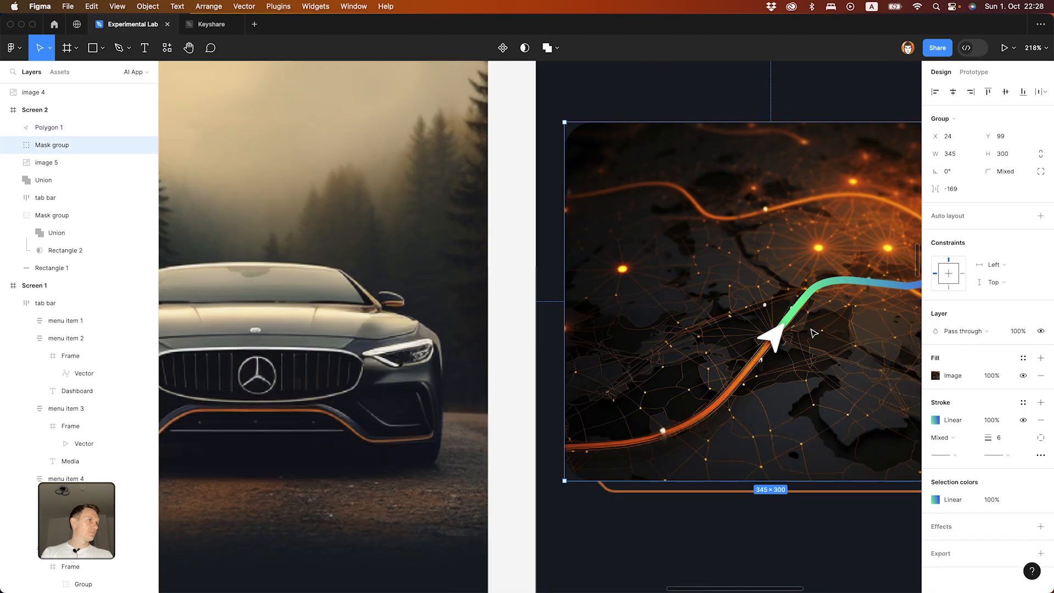
pyautogui.scroll(-4, 812, 331)
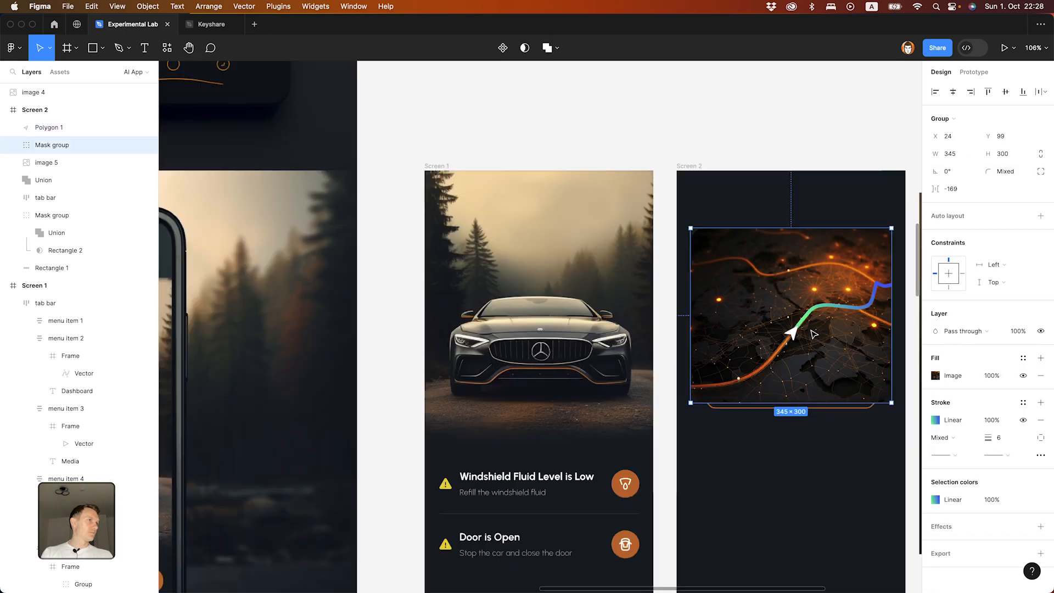
pyautogui.click(782, 160)
pyautogui.hscroll(5, 757, 132)
pyautogui.scroll(-3, 714, 192)
pyautogui.scroll(-3, 706, 213)
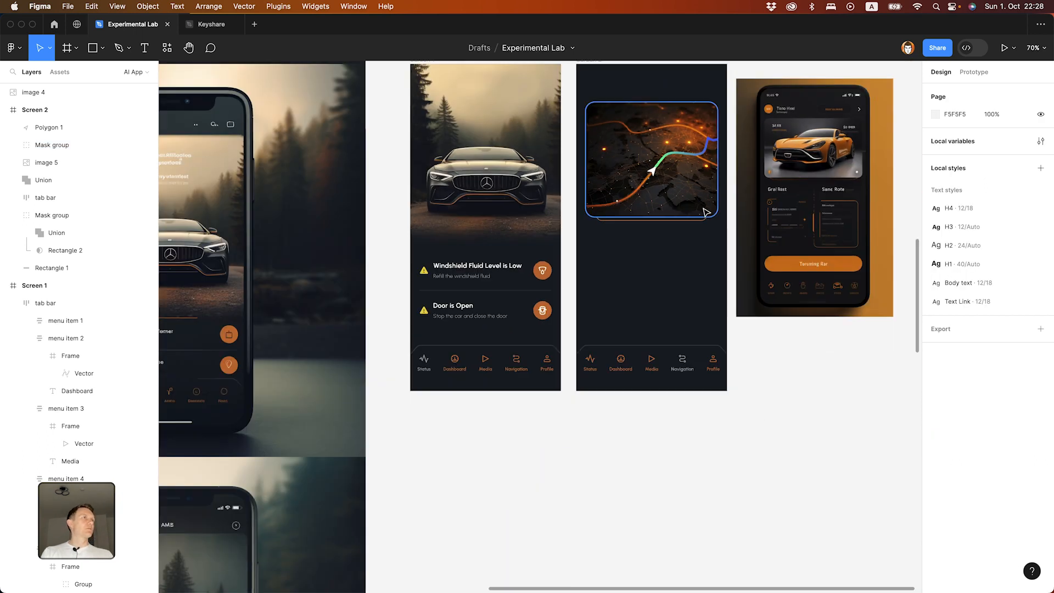
pyautogui.scroll(3, 757, 378)
pyautogui.scroll(4, 757, 376)
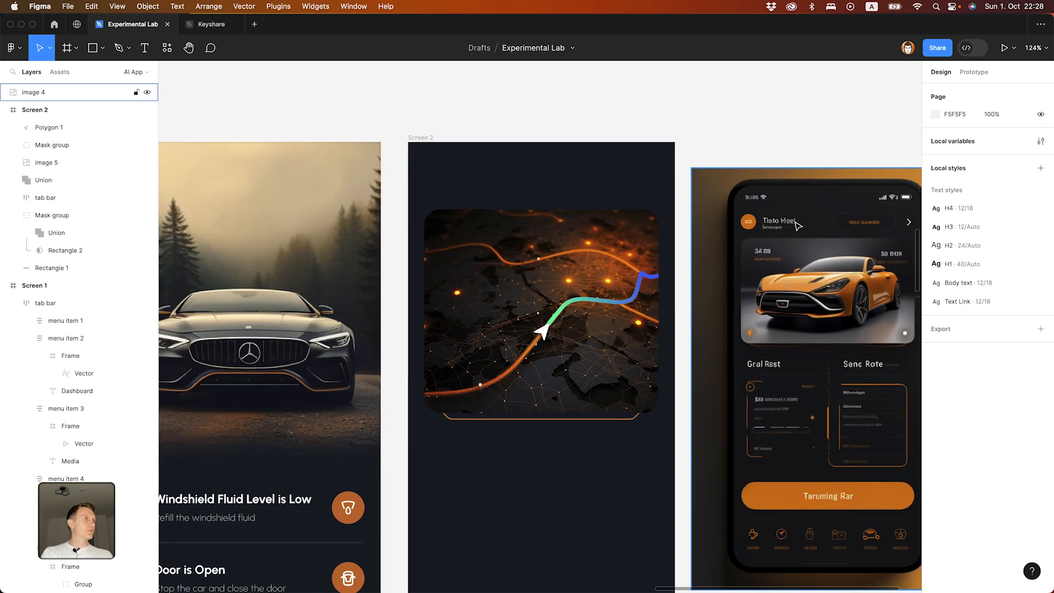
pyautogui.scroll(1, 796, 225)
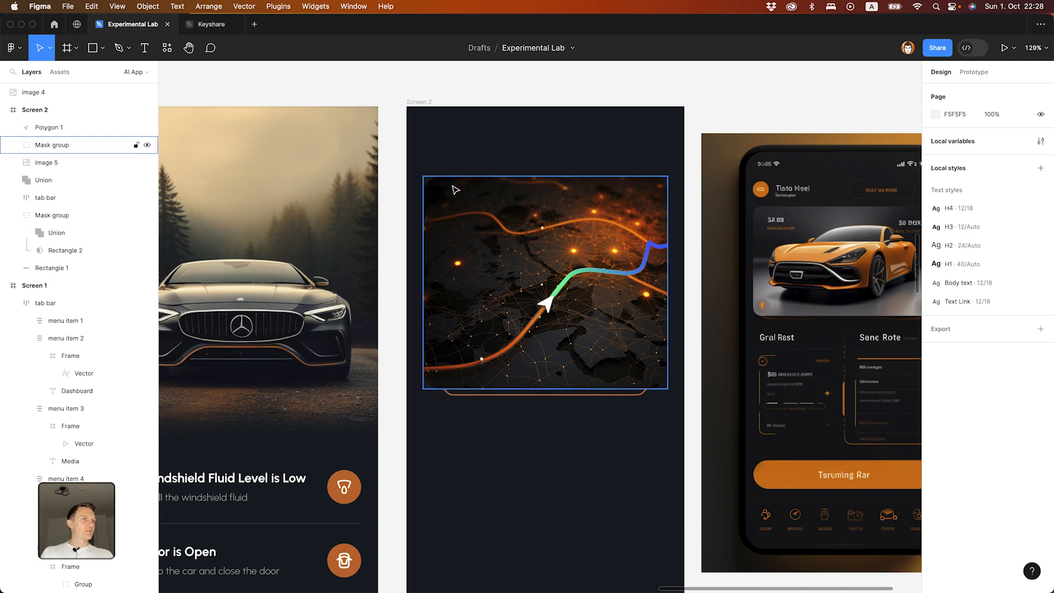
# Step: Draw a 32 × 32 circle above the map's left edge and fill it with the orange C76631 sampled from Screen 1
pyautogui.press('o')
pyautogui.moveTo(429, 148)
pyautogui.mouseDown()
pyautogui.moveTo(450, 164)
pyautogui.moveTo(438, 156)
pyautogui.mouseUp()
pyautogui.press('i')
pyautogui.click(347, 496)
pyautogui.click(420, 97)
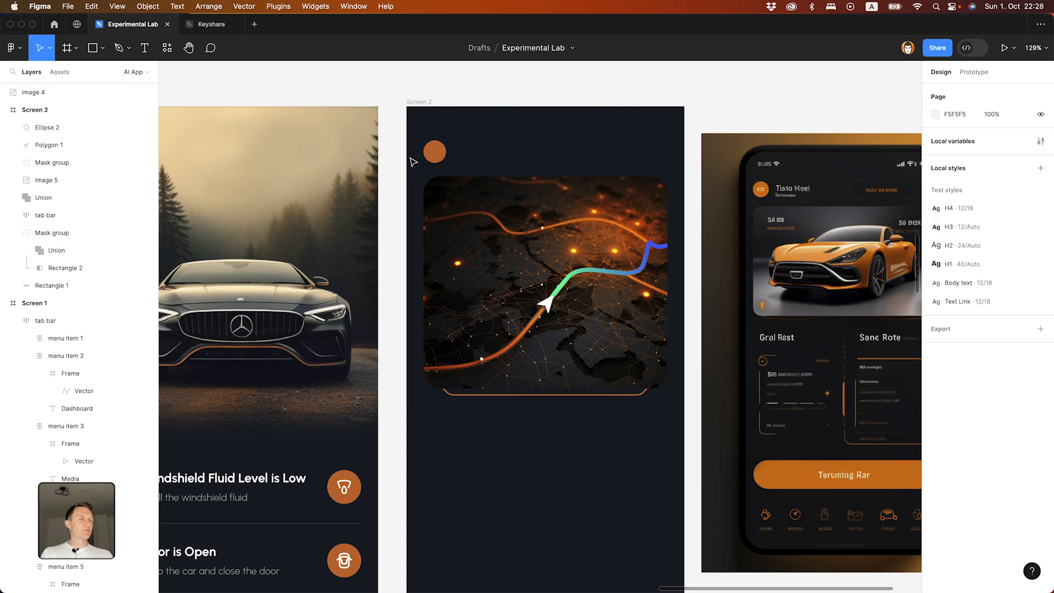
# Step: Copy the Navigation icon from Screen 2's tab bar and paste it directly into the Screen 2 frame
pyautogui.scroll(2, 398, 140)
pyautogui.scroll(-5, 415, 185)
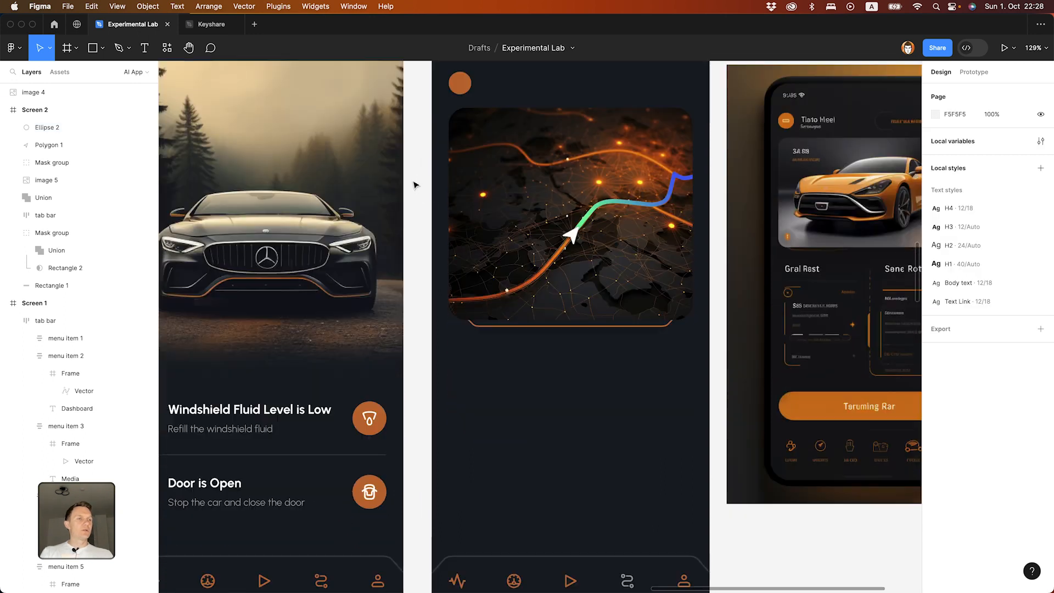
pyautogui.scroll(3, 416, 191)
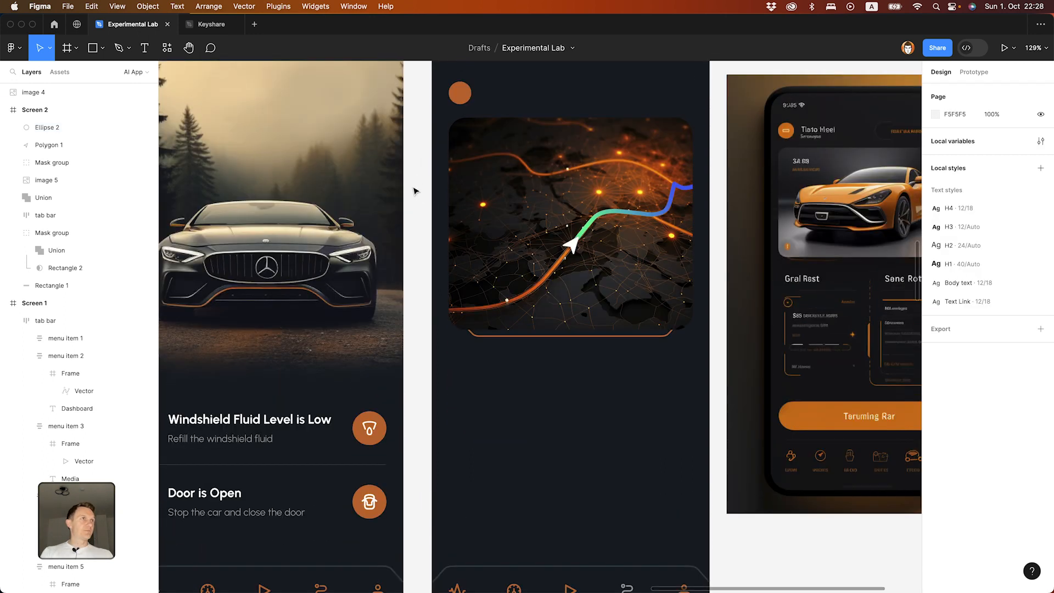
pyautogui.scroll(-5, 415, 191)
pyautogui.keyDown('super'); pyautogui.click(627, 420); pyautogui.keyUp('super')
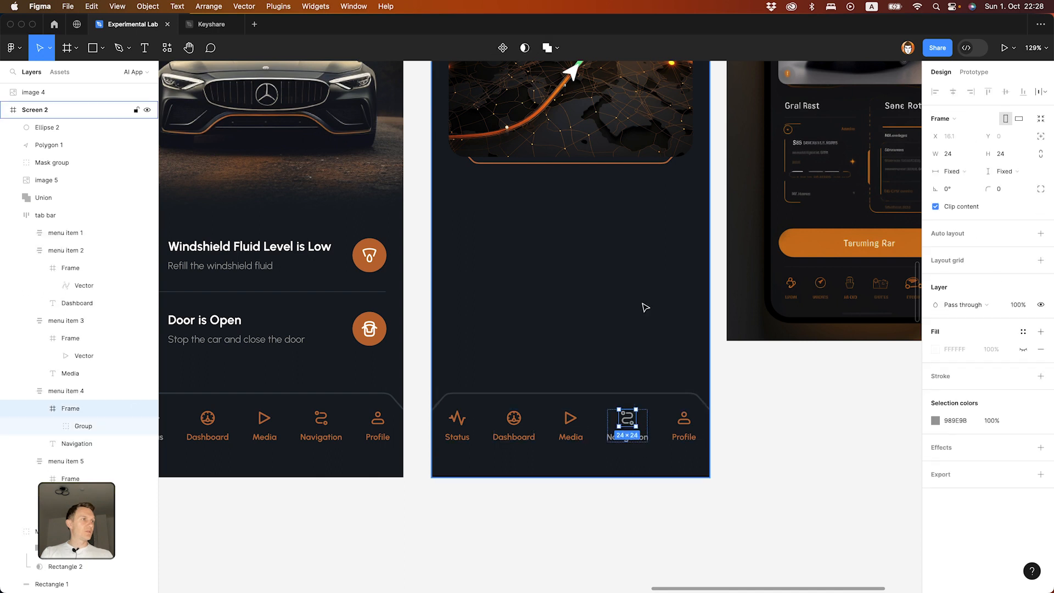
pyautogui.scroll(6, 595, 242)
pyautogui.scroll(5, 463, 237)
pyautogui.press('super+x')
pyautogui.press('super+v')
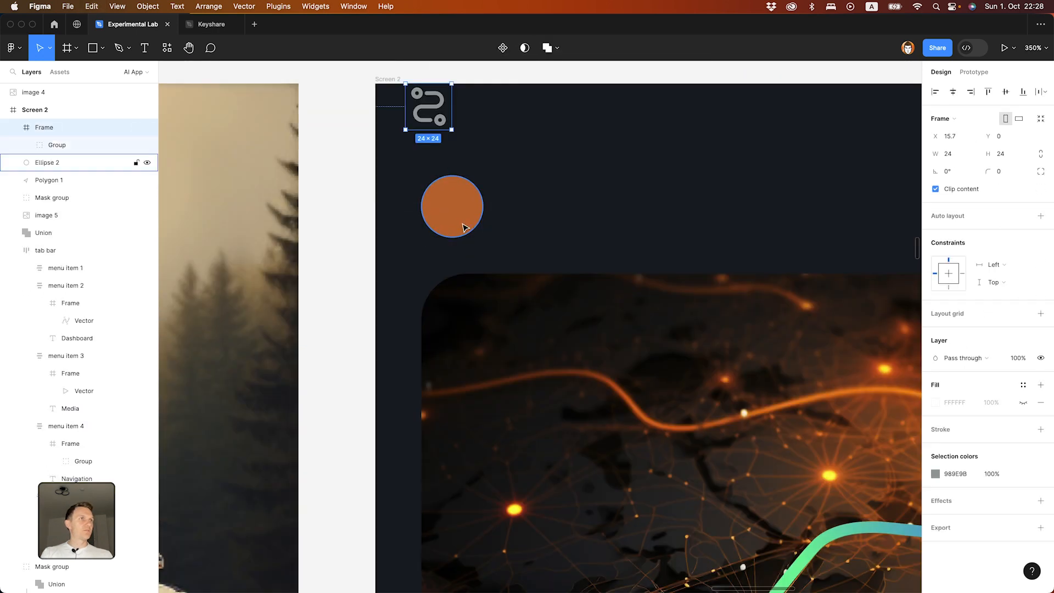
# Step: Align the pasted route icon with the orange circle, centred both horizontally and vertically
pyautogui.keyDown('shift'); pyautogui.click(464, 227); pyautogui.keyUp('shift')
pyautogui.click(1021, 97)
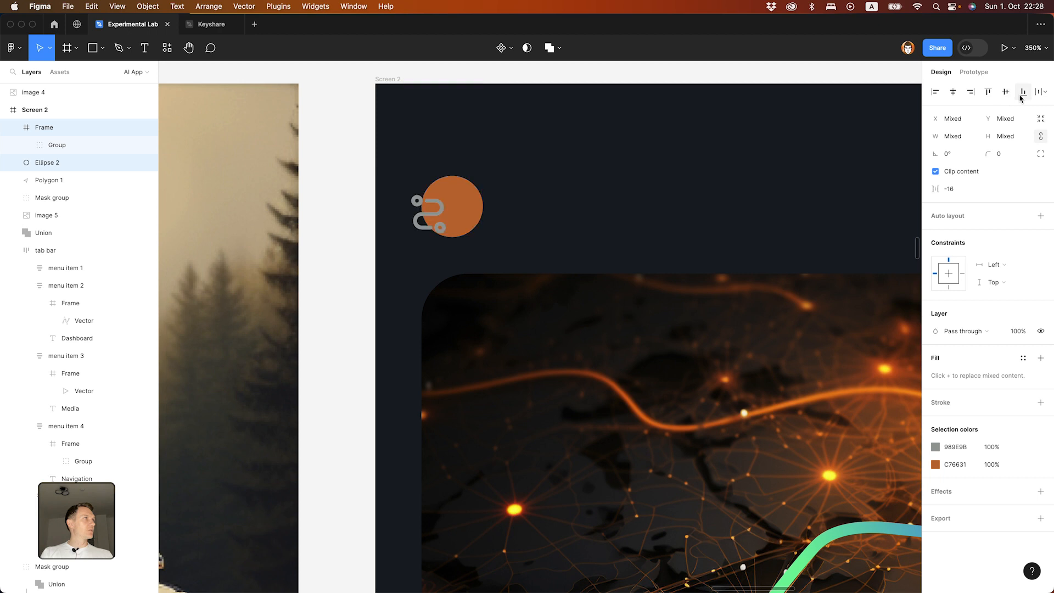
pyautogui.click(970, 91)
pyautogui.click(953, 91)
pyautogui.click(1005, 92)
# Step: Recolour the route icon inside the orange circle to white FFFFFF
pyautogui.click(615, 222)
pyautogui.click(451, 206)
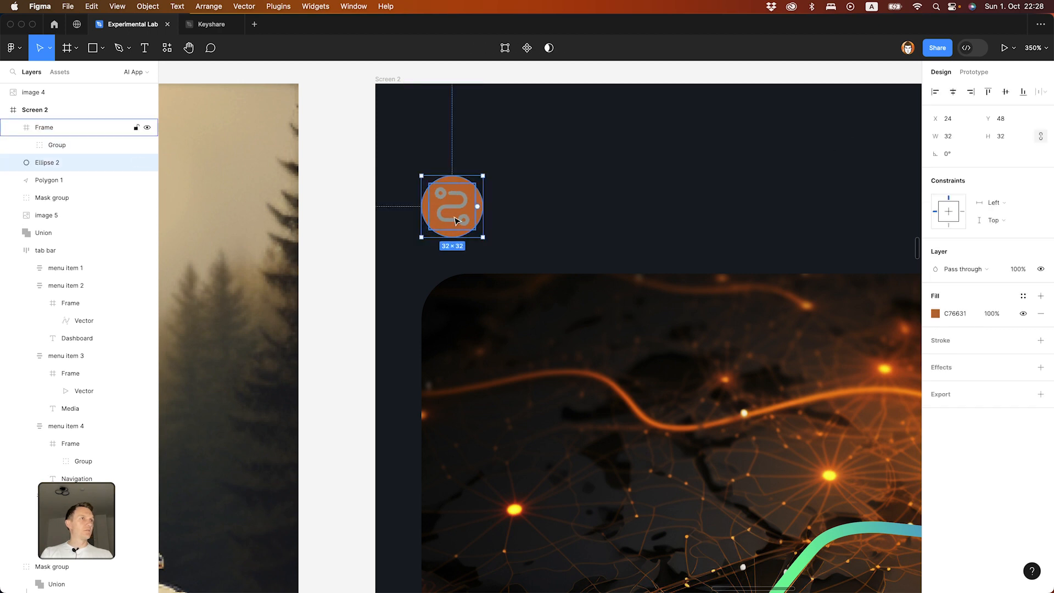
pyautogui.click(966, 475)
pyautogui.write('ff')
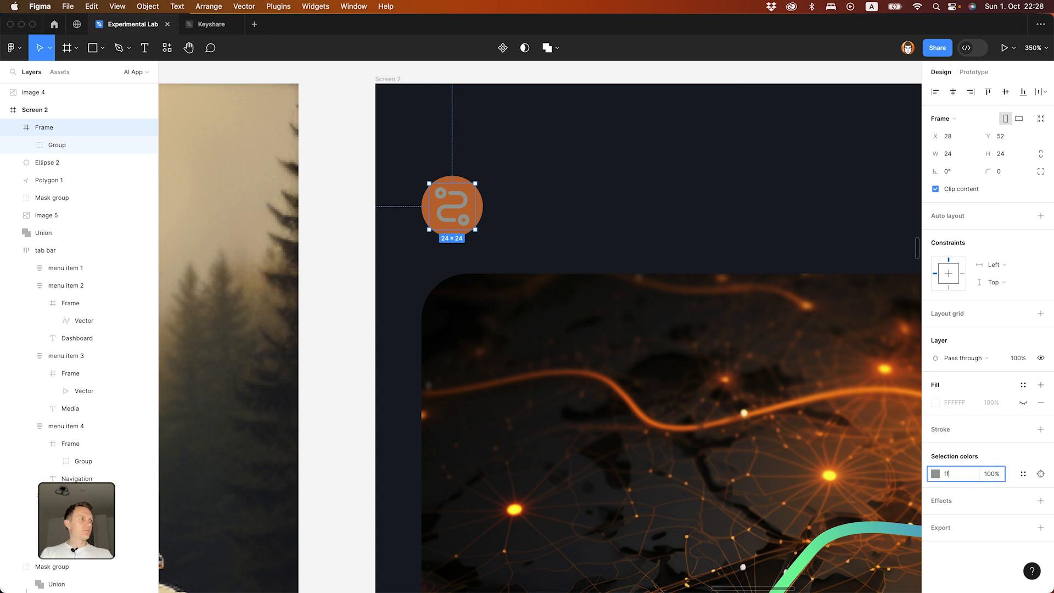
pyautogui.write('ffff')
pyautogui.press('Return')
pyautogui.click(617, 147)
pyautogui.scroll(-5, 613, 150)
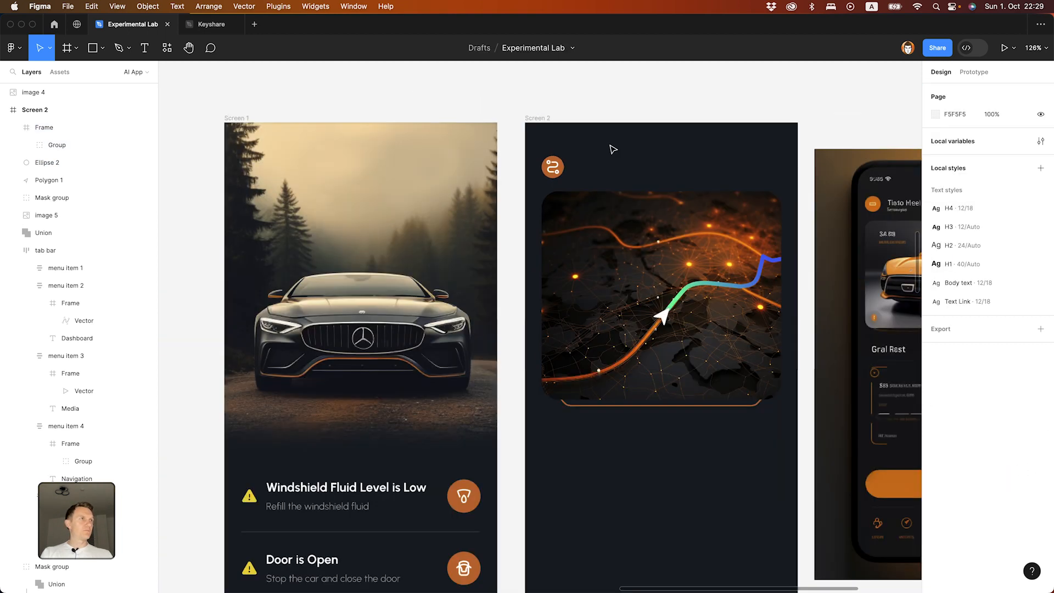
pyautogui.scroll(-3, 612, 149)
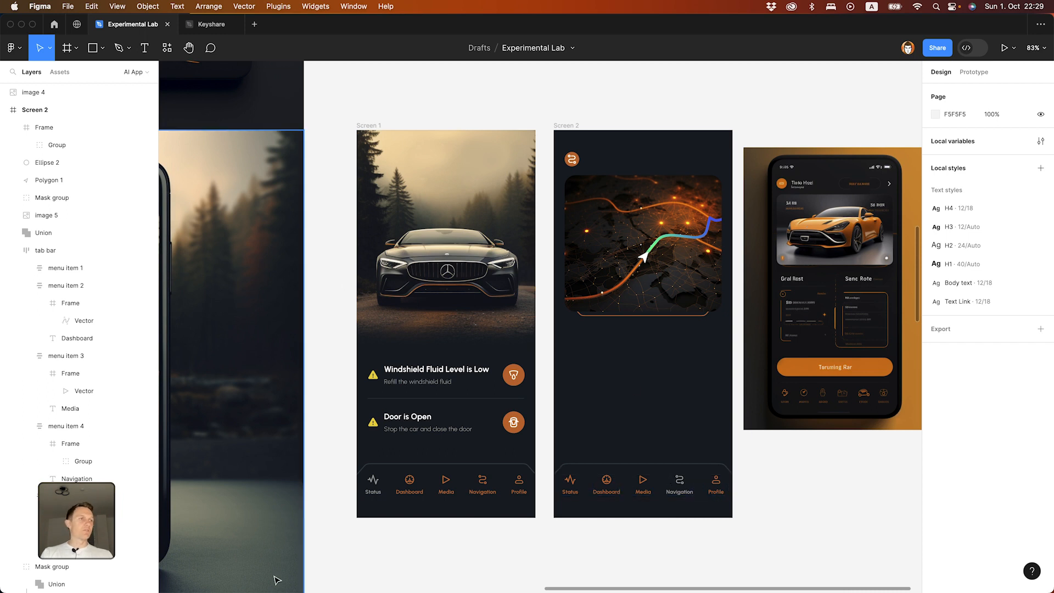
# Step: Switch to the Iconbuddy page in Chrome and search its icon library for "pin"
pyautogui.click(324, 572)
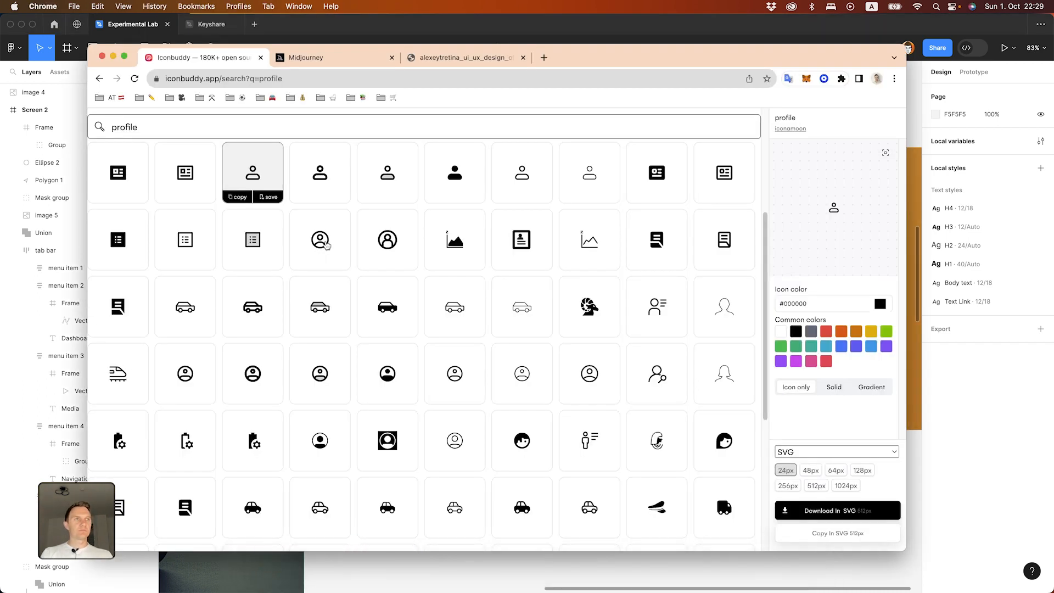
pyautogui.scroll(3, 325, 244)
pyautogui.click(164, 209)
pyautogui.press('super+a')
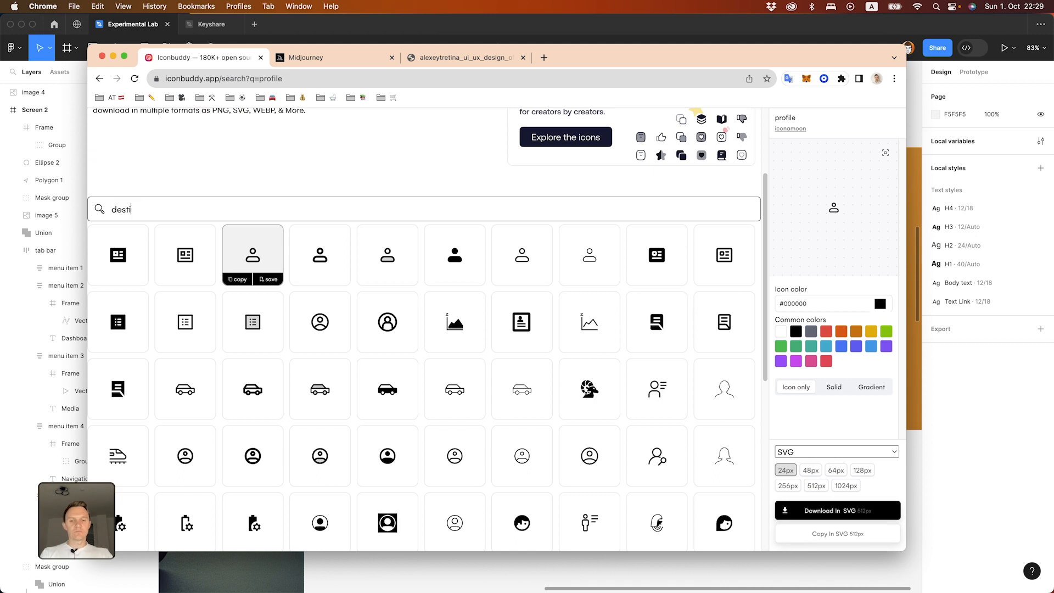
pyautogui.press('Return')
pyautogui.write('pin')
pyautogui.scroll(-10, 228, 360)
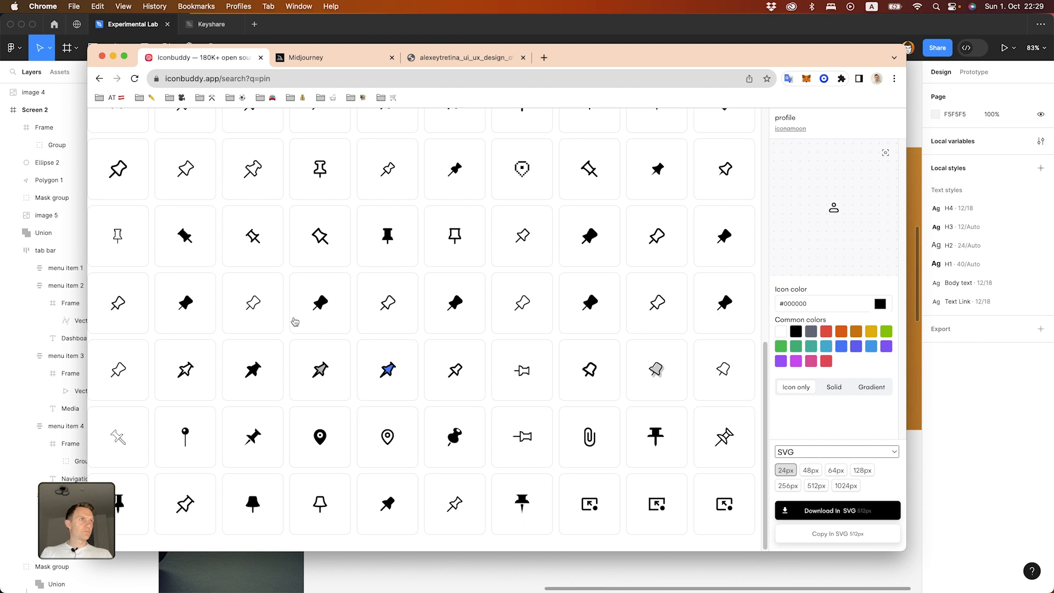
# Step: Copy the outlined map-marker icon pin-outline as SVG and return to Figma
pyautogui.click(387, 438)
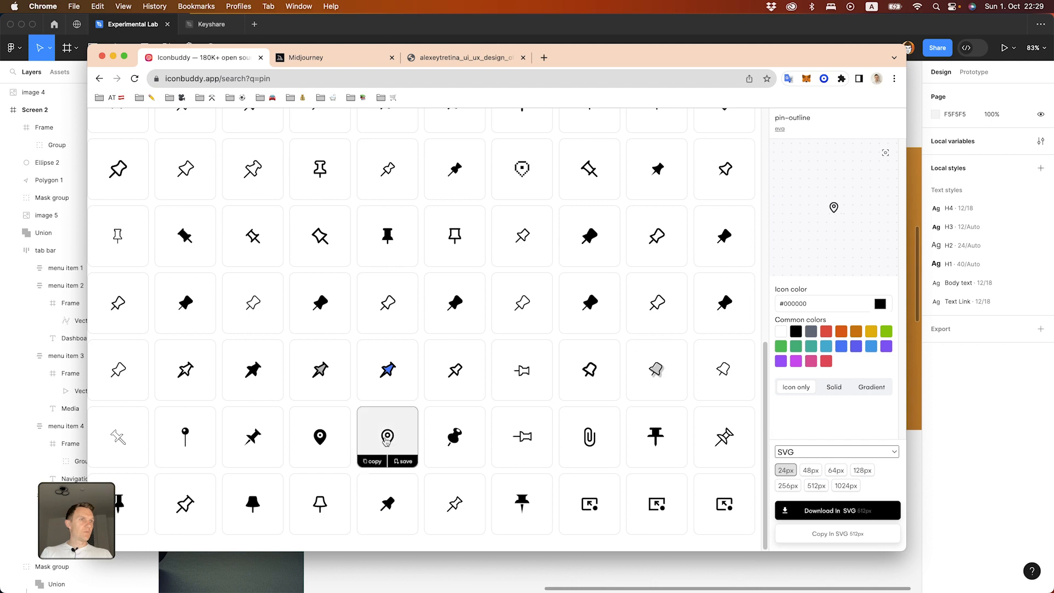
pyautogui.click(844, 535)
pyautogui.press('super+Tab')
# Step: Replace the route icon inside Screen 2's orange circle with the copied map-pin icon
pyautogui.scroll(5, 346, 134)
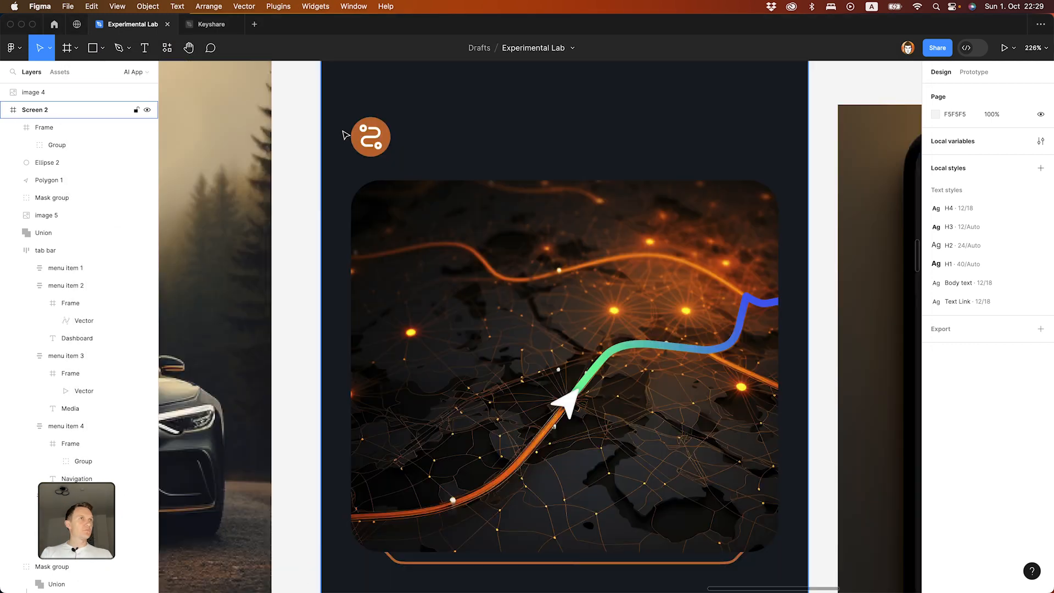
pyautogui.click(359, 131)
pyautogui.scroll(3, 360, 131)
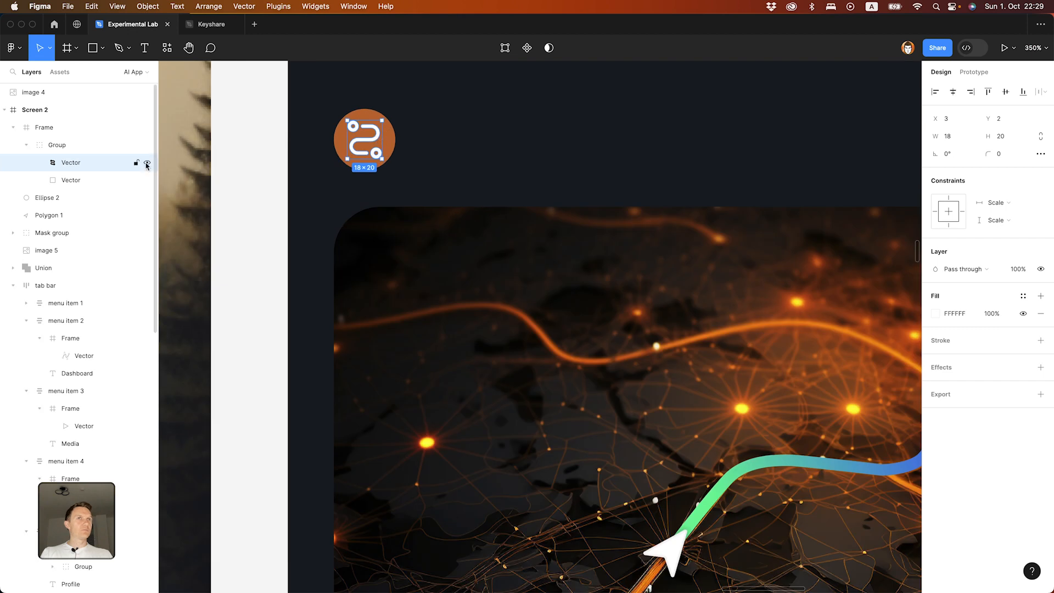
pyautogui.click(91, 127)
pyautogui.press('super+v')
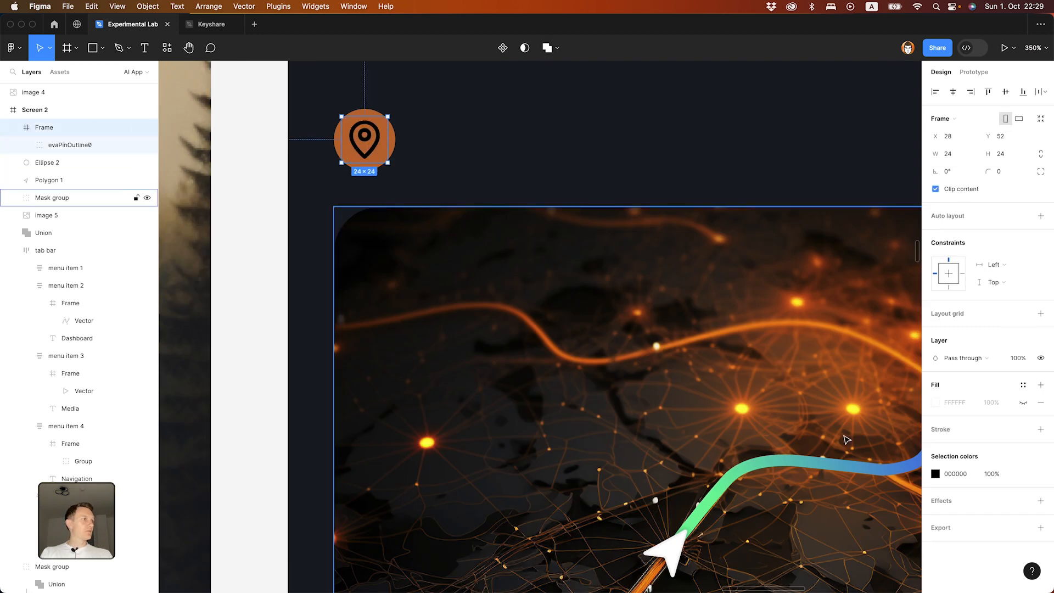
# Step: Recolour the pin icon inside the orange circle to white FFFFFF
pyautogui.click(958, 473)
pyautogui.write('f')
pyautogui.press('Return')
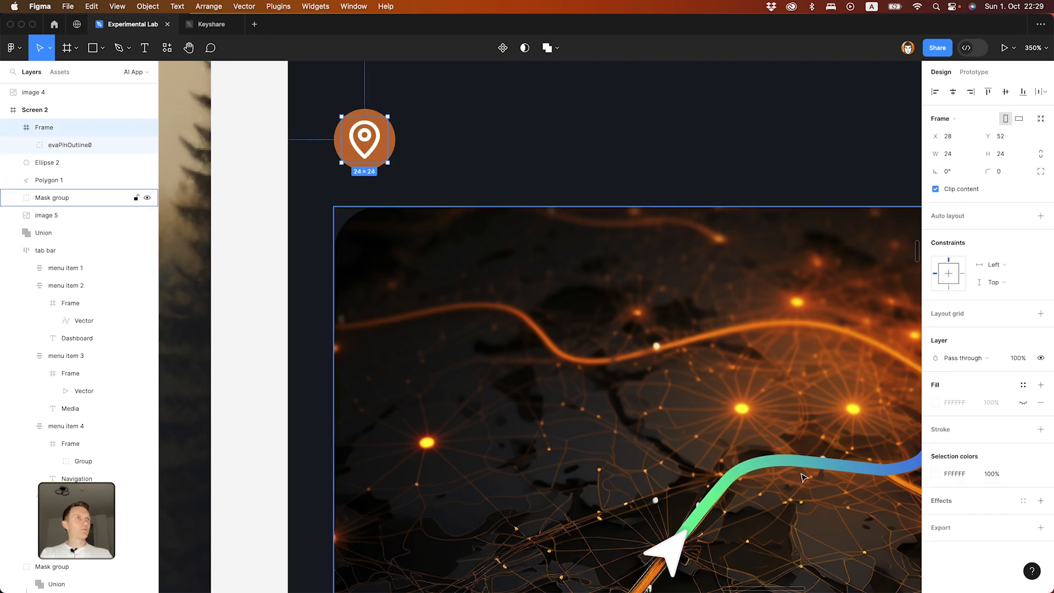
pyautogui.scroll(-8, 684, 432)
pyautogui.click(583, 166)
pyautogui.scroll(-4, 583, 166)
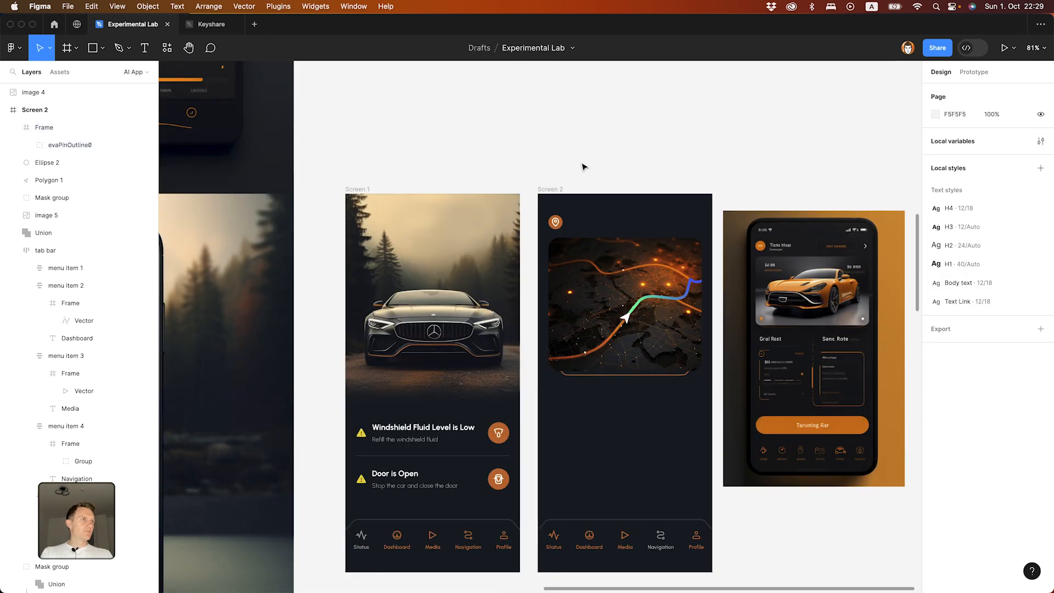
# Step: Group the orange circle with its pin icon frame and name the group ic_pin
pyautogui.click(555, 222)
pyautogui.scroll(5, 567, 223)
pyautogui.press('alt')
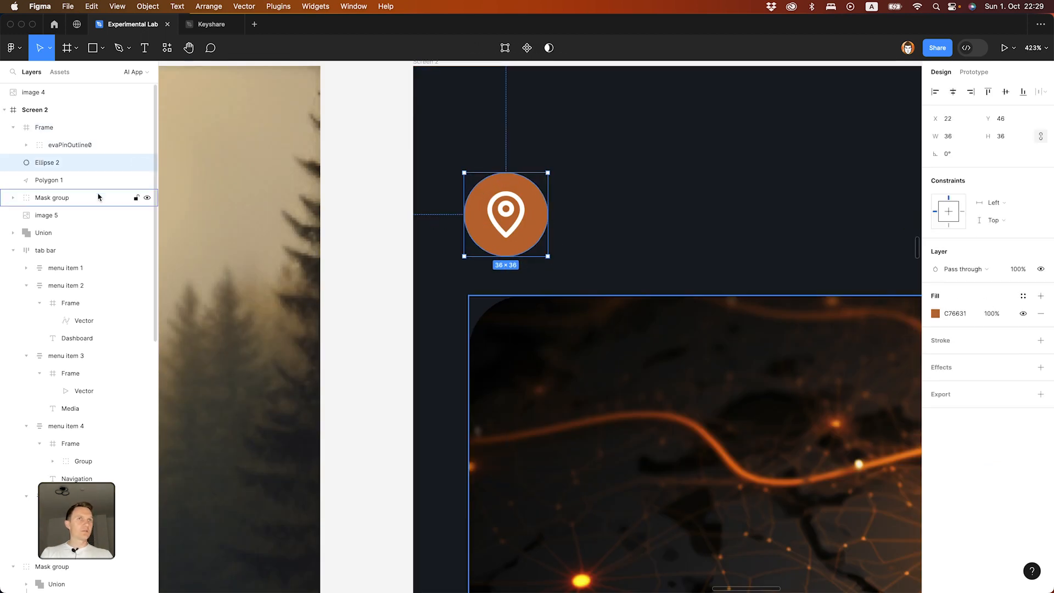
pyautogui.keyDown('shift'); pyautogui.click(47, 126); pyautogui.keyUp('shift')
pyautogui.press('super+g')
pyautogui.doubleClick(46, 125)
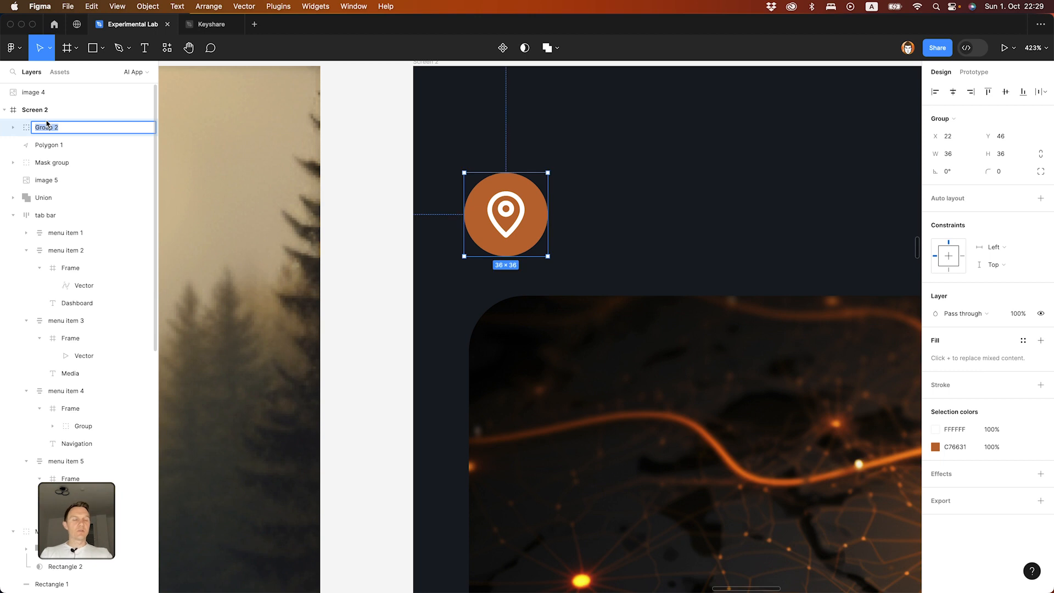
pyautogui.write('ic_pin')
pyautogui.press('Return')
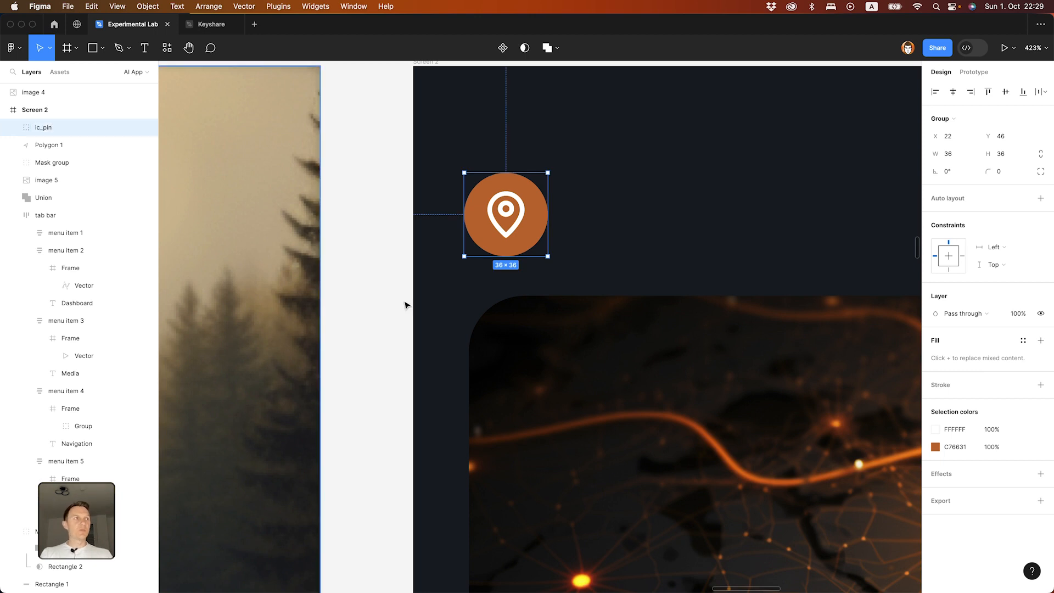
pyautogui.scroll(-10, 406, 303)
pyautogui.press('Tab')
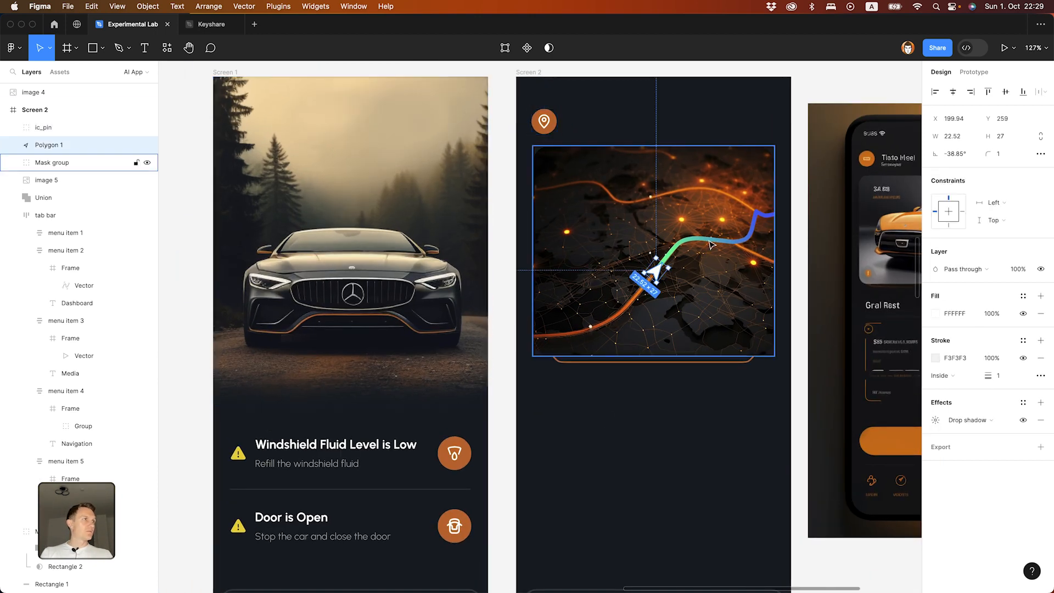
pyautogui.click(712, 294)
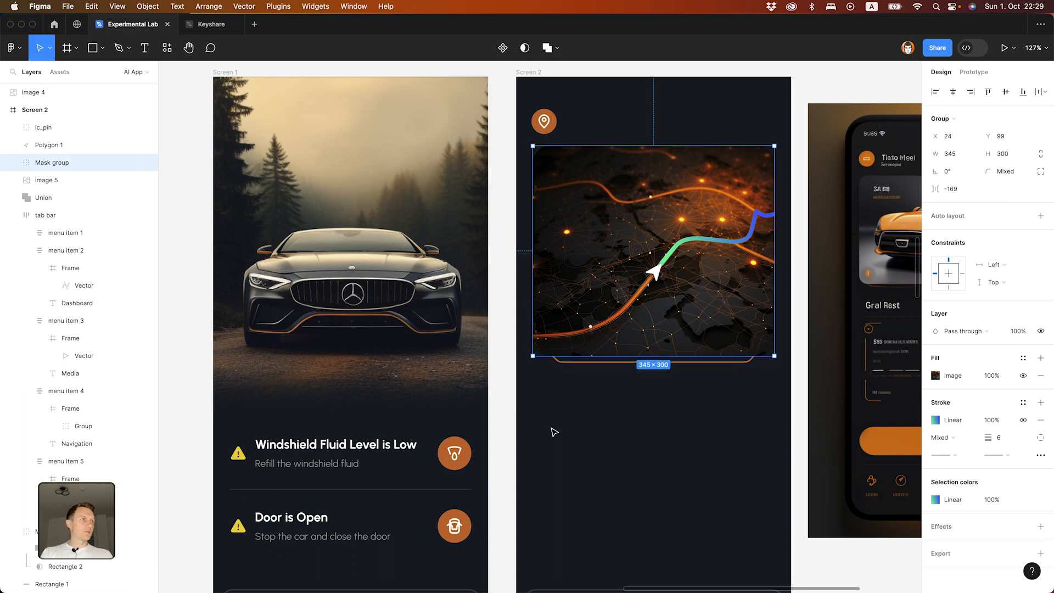
pyautogui.click(553, 397)
pyautogui.press('Escape')
pyautogui.moveTo(531, 394); pyautogui.dragTo(784, 138)
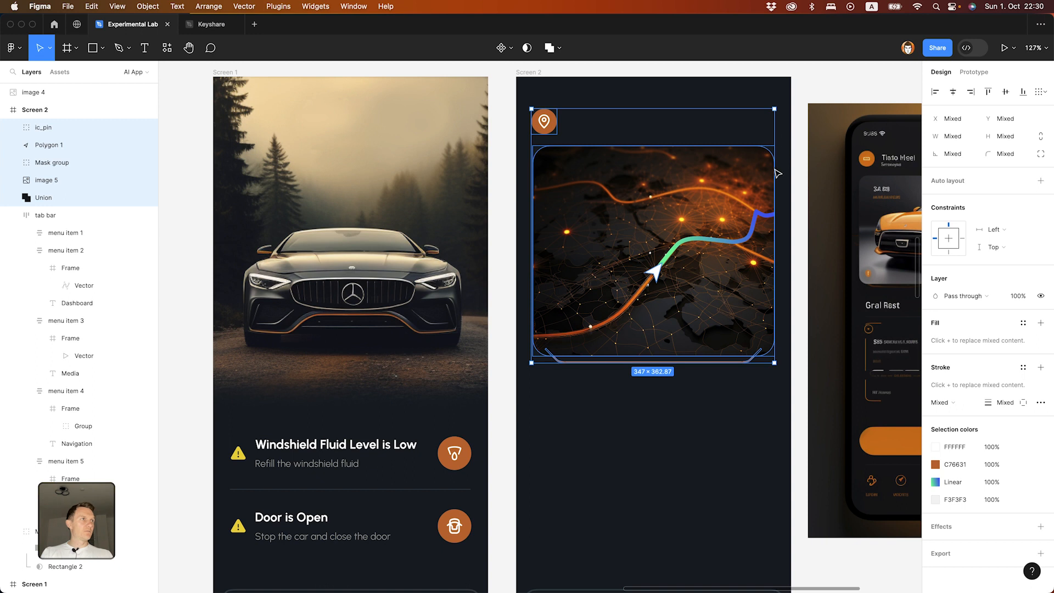
pyautogui.click(738, 387)
# Step: Group Screen 2's arrow, masked map, image and orange outline, leaving out the pin icon, and name the group map
pyautogui.moveTo(783, 388); pyautogui.dragTo(529, 137)
pyautogui.press('super+g')
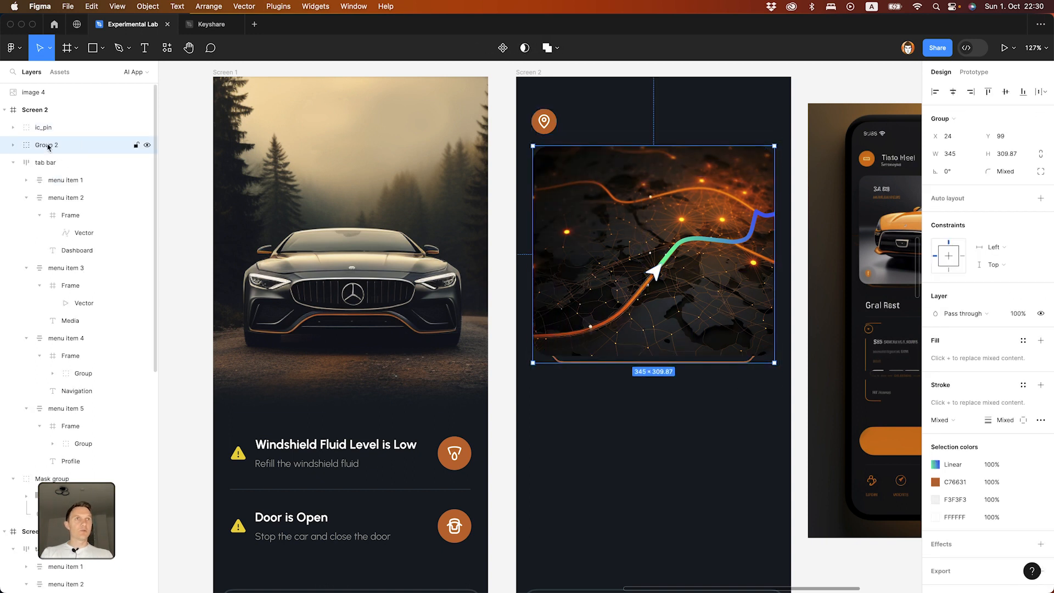
pyautogui.doubleClick(47, 145)
pyautogui.press('Return')
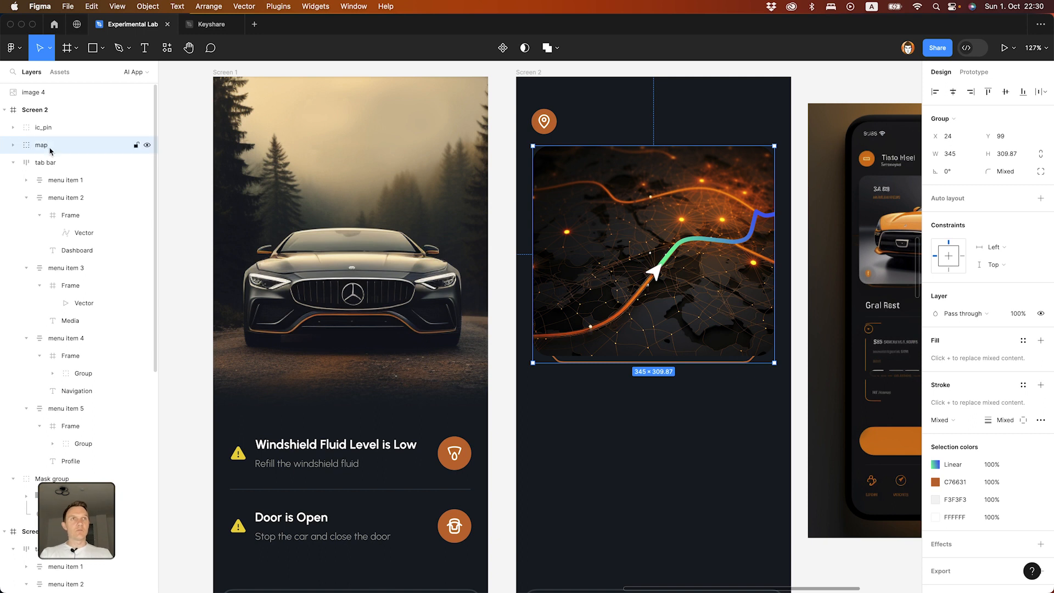
# Step: Group Screen 2's tab bar with its background Mask group and name the new group "tab bar"
pyautogui.click(13, 162)
pyautogui.click(13, 179)
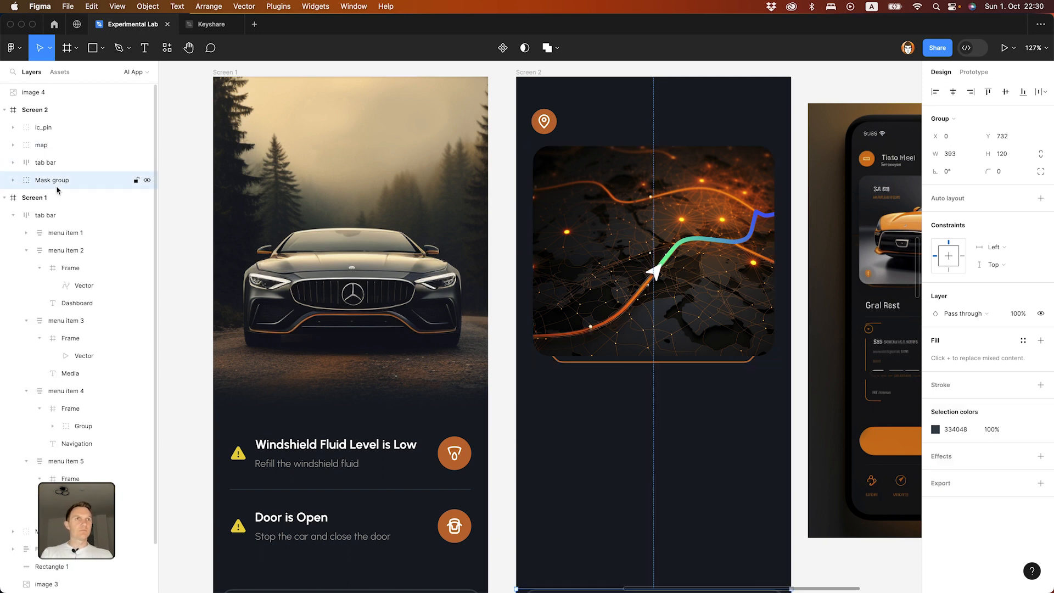
pyautogui.scroll(-5, 413, 292)
pyautogui.click(13, 164)
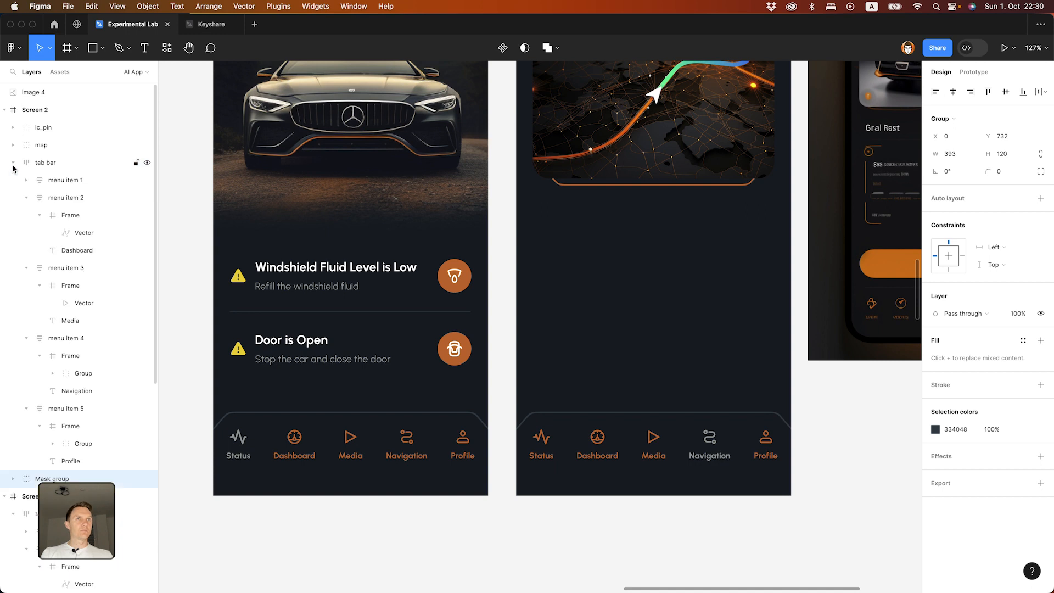
pyautogui.click(13, 165)
pyautogui.keyDown('shift'); pyautogui.click(45, 161); pyautogui.keyUp('shift')
pyautogui.press('super+g')
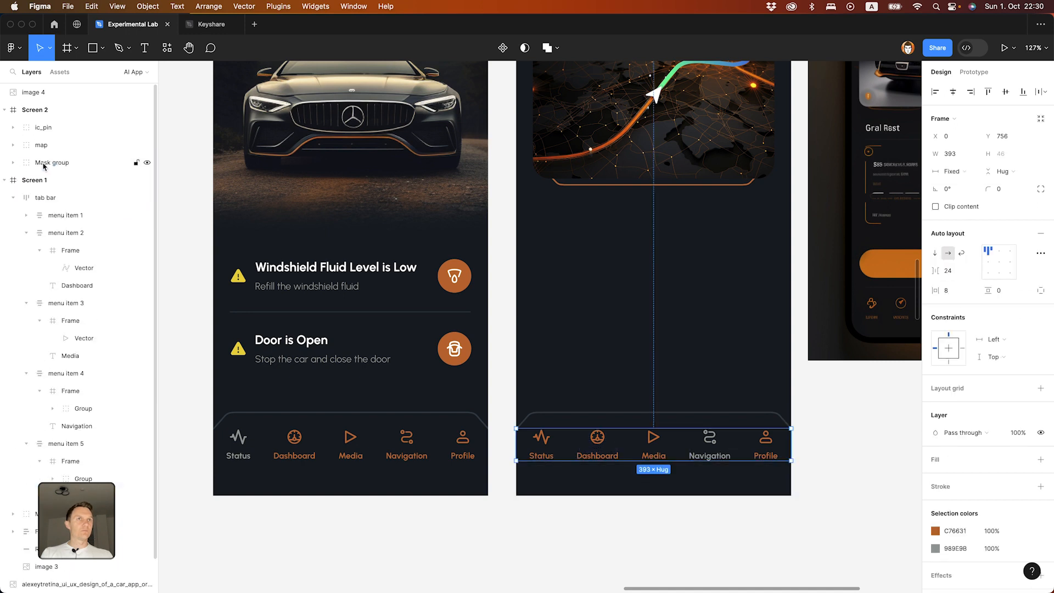
pyautogui.doubleClick(46, 162)
pyautogui.write('tab bar')
pyautogui.press('Return')
# Step: Select the tab bar background in Screen 1 and collapse that screen's menu item and tab bar layers
pyautogui.click(372, 419)
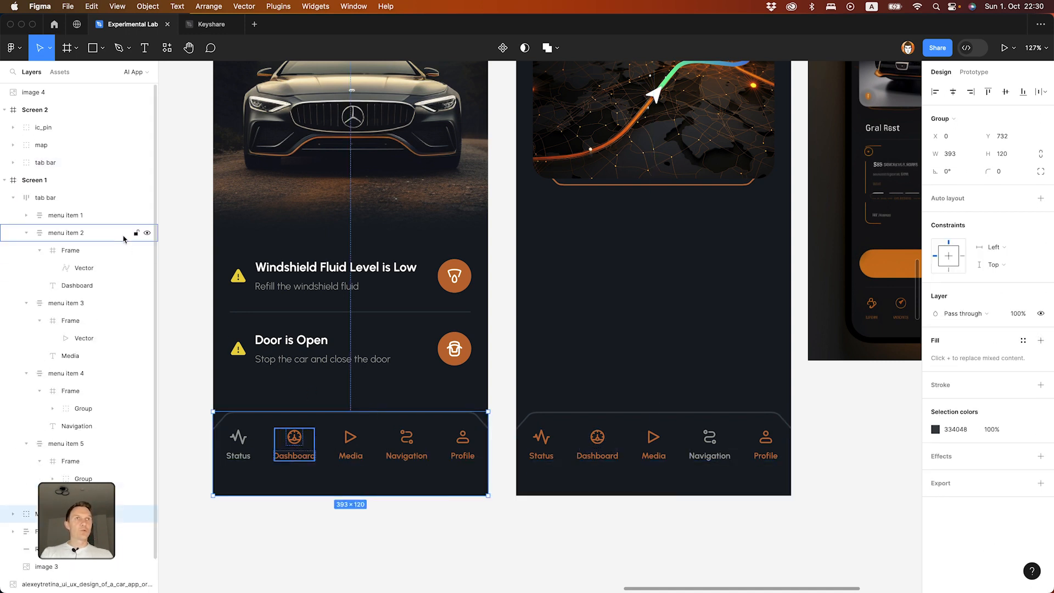
pyautogui.scroll(-2, 49, 350)
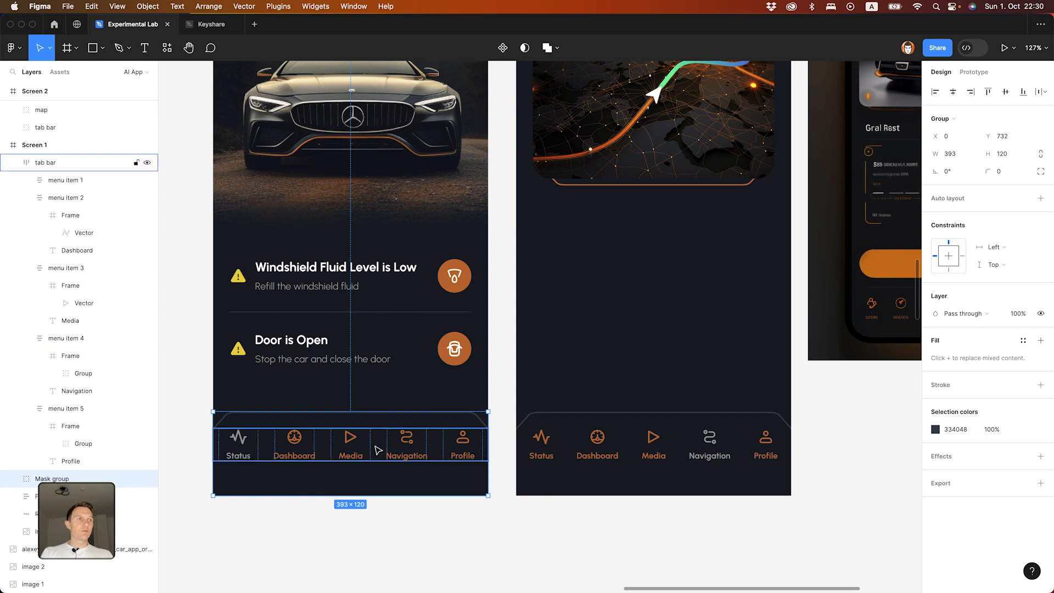
pyautogui.click(27, 198)
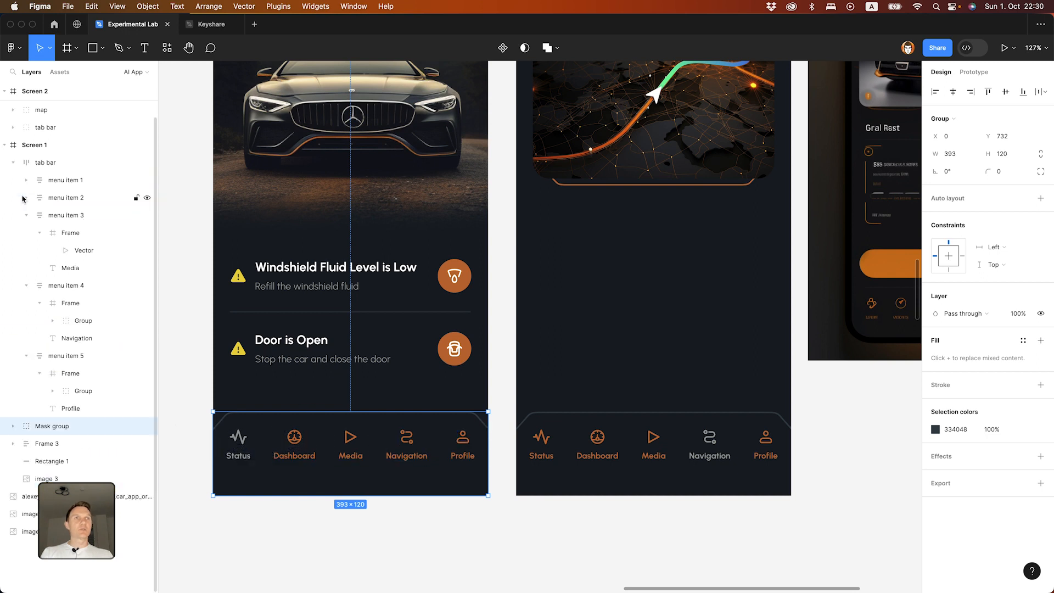
pyautogui.click(27, 215)
pyautogui.click(26, 232)
pyautogui.click(13, 163)
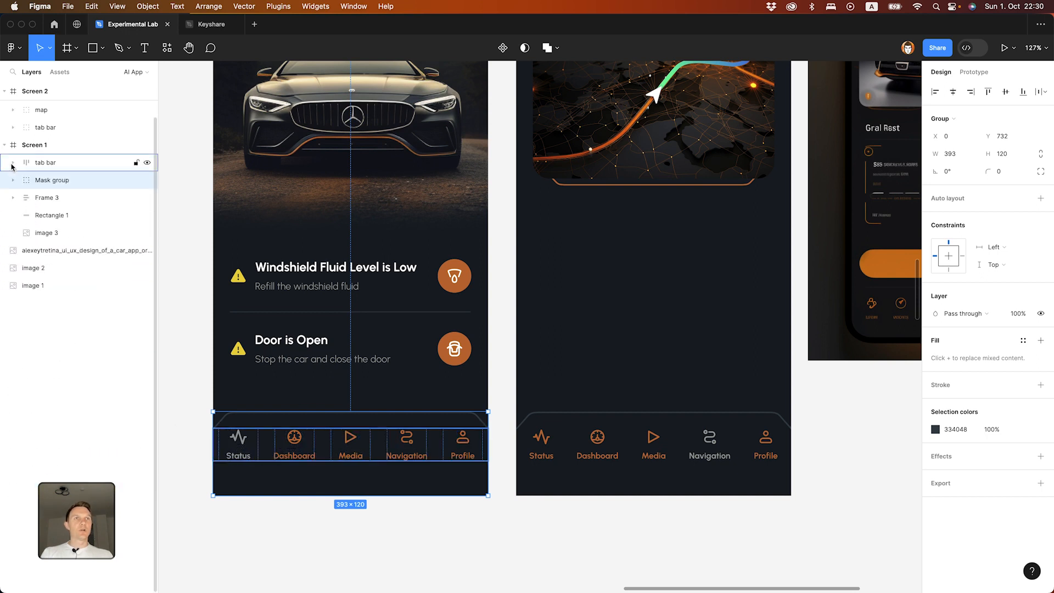
# Step: Group Screen 1's tab bar with its background Mask group and name the group "tab bar"
pyautogui.moveTo(39, 198); pyautogui.dragTo(292, 413)
pyautogui.press('super+z')
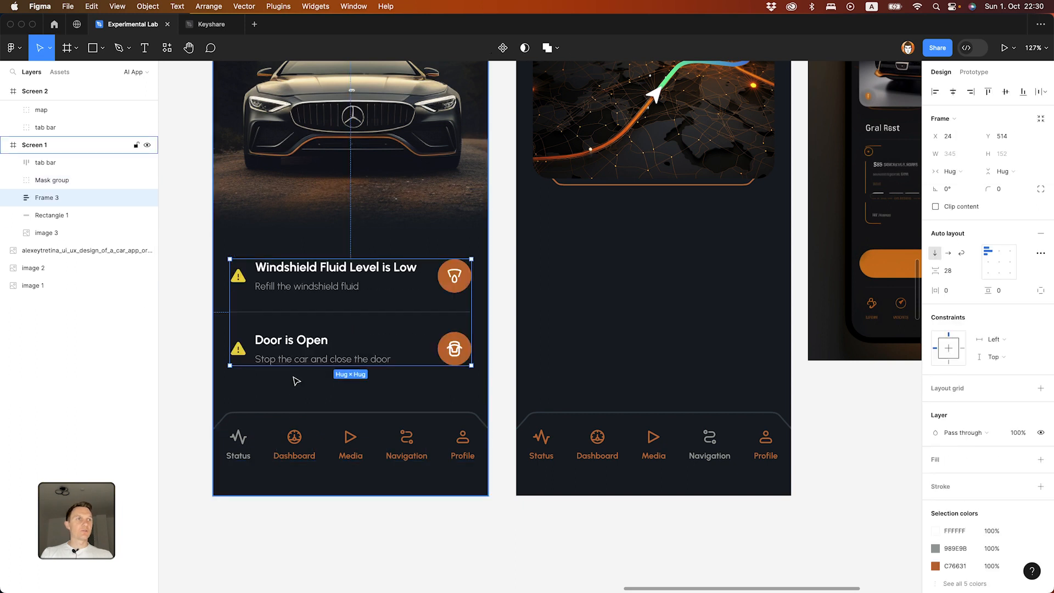
pyautogui.click(307, 417)
pyautogui.keyDown('shift'); pyautogui.click(308, 417); pyautogui.keyUp('shift')
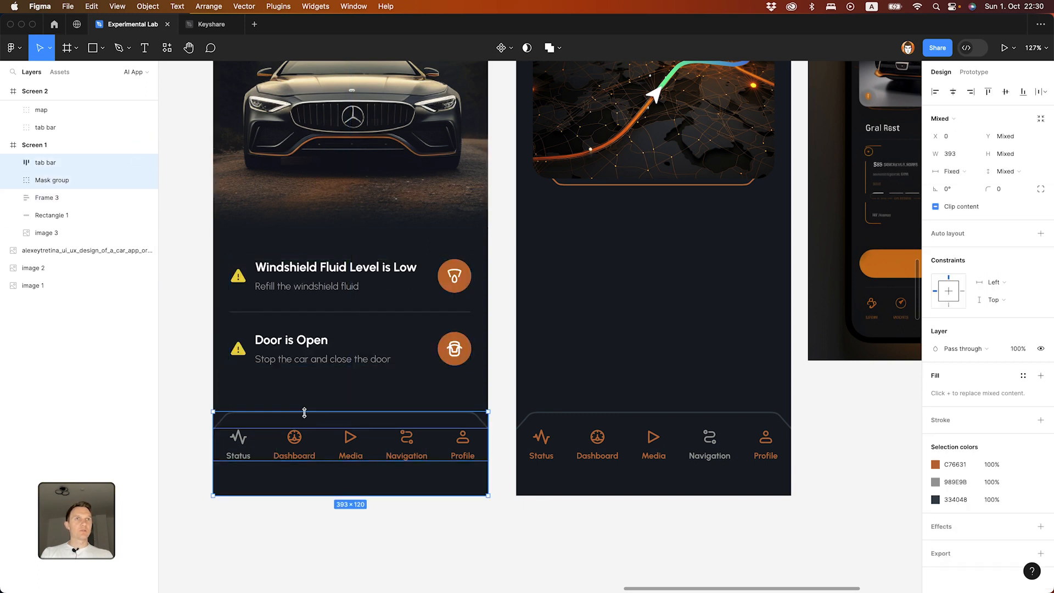
pyautogui.press('super+g')
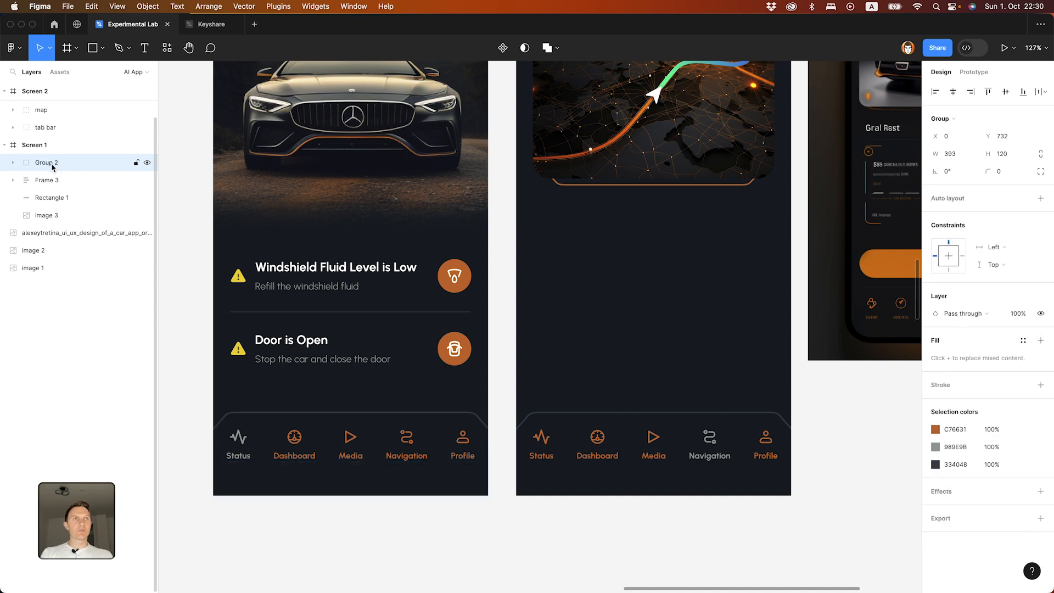
pyautogui.doubleClick(53, 163)
pyautogui.write('tab bar')
pyautogui.press('Return')
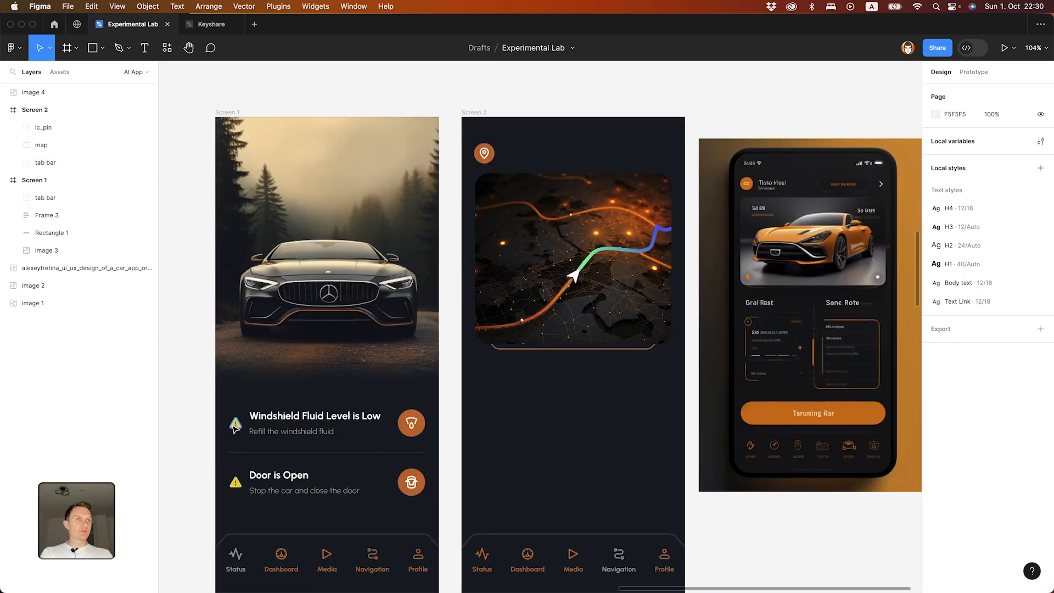
# Step: Copy the "Windshield Fluid Level is Low" text block from Screen 1 into Screen 2, beside the pin icon at about X 67, Y 41
pyautogui.doubleClick(277, 429)
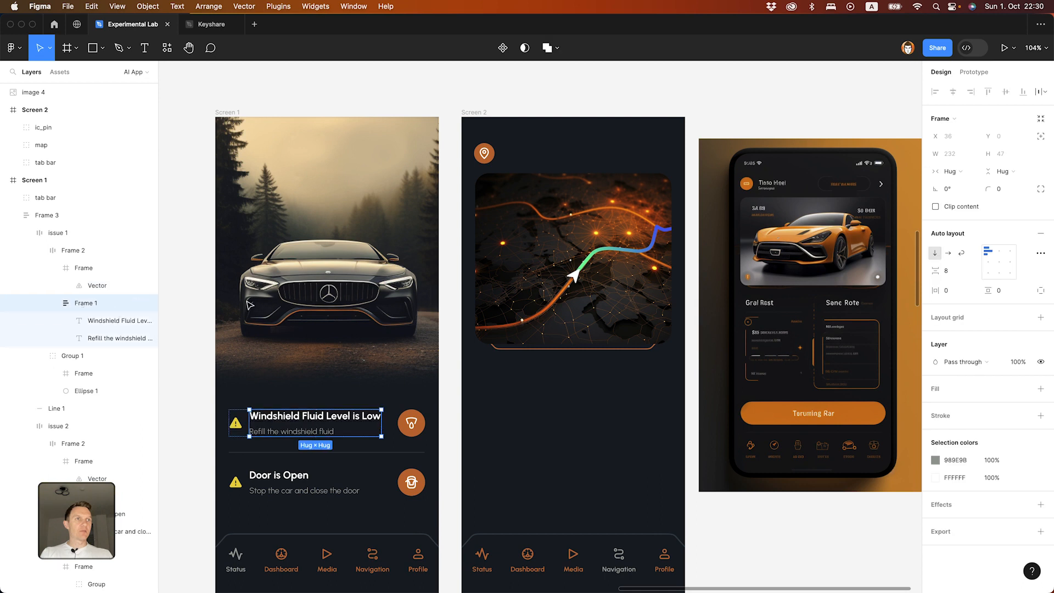
pyautogui.click(550, 97)
pyautogui.scroll(5, 550, 98)
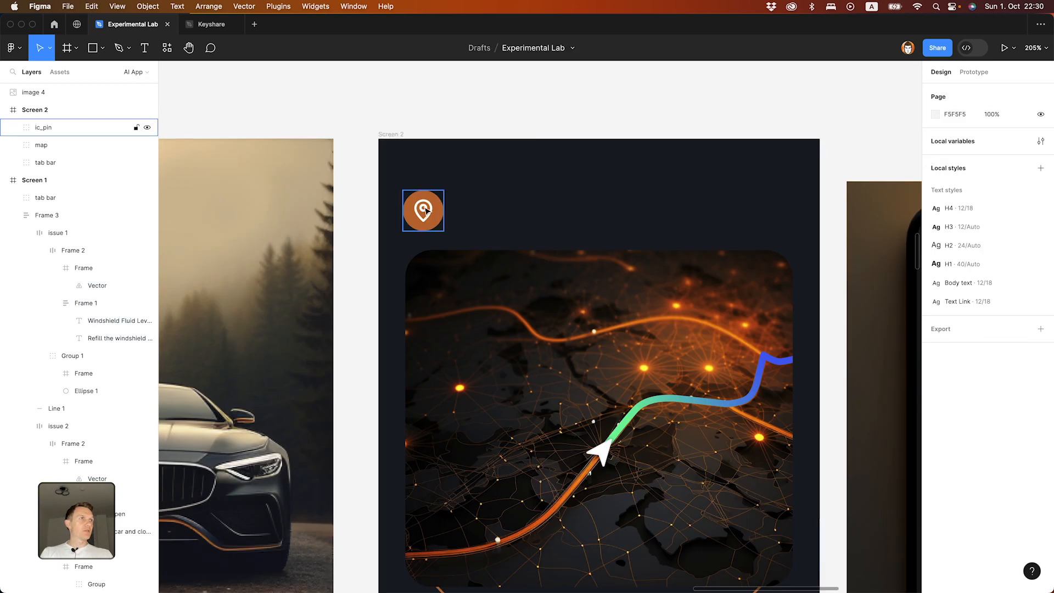
pyautogui.press('super+v')
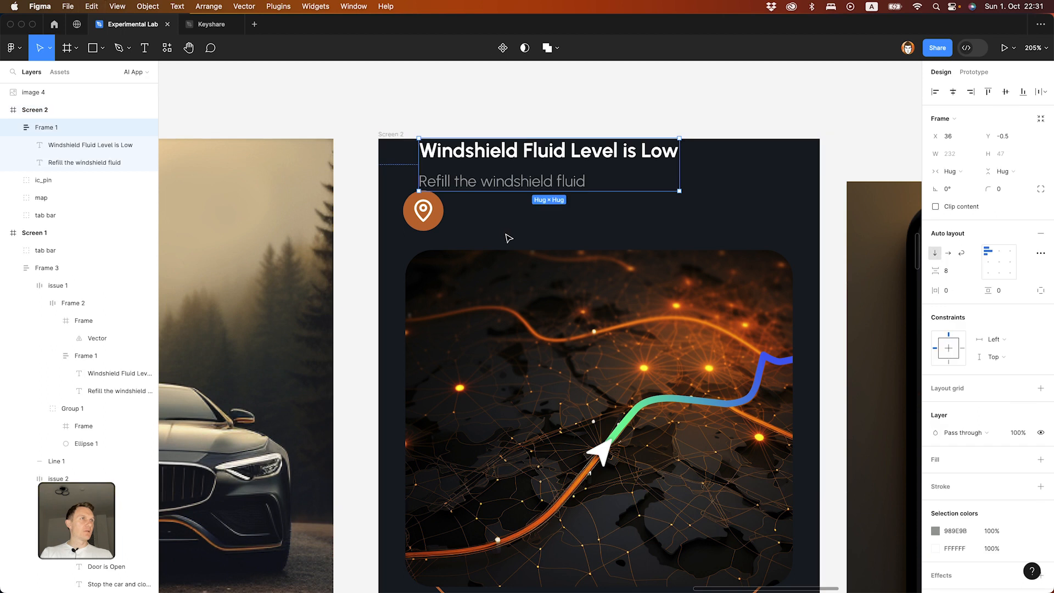
pyautogui.moveTo(486, 183); pyautogui.dragTo(522, 230)
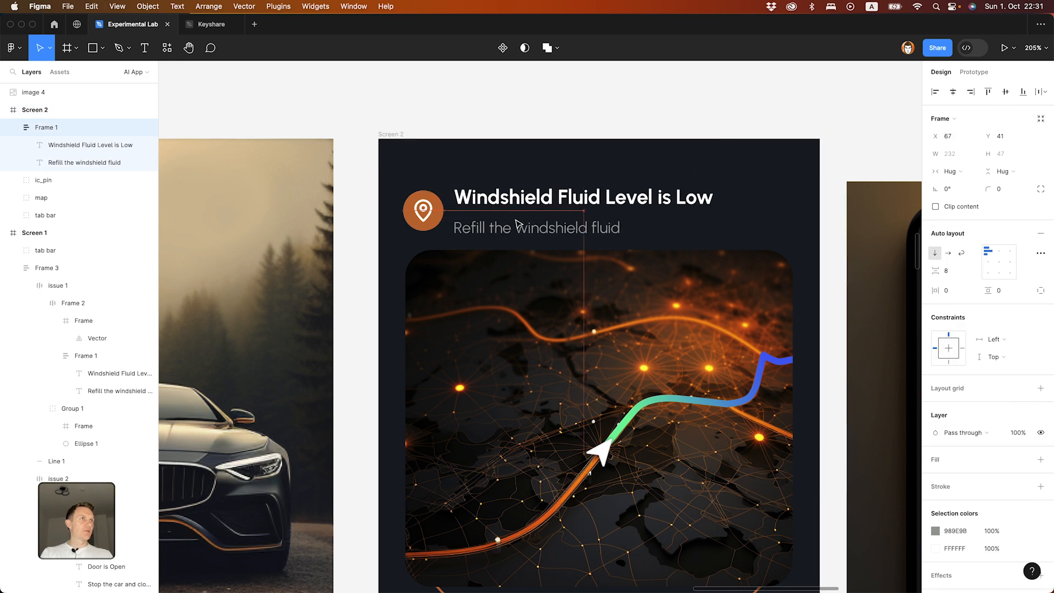
pyautogui.click(477, 103)
# Step: Set the font size of the copied text block's subtitle to 12 and its title to 14
pyautogui.click(513, 230)
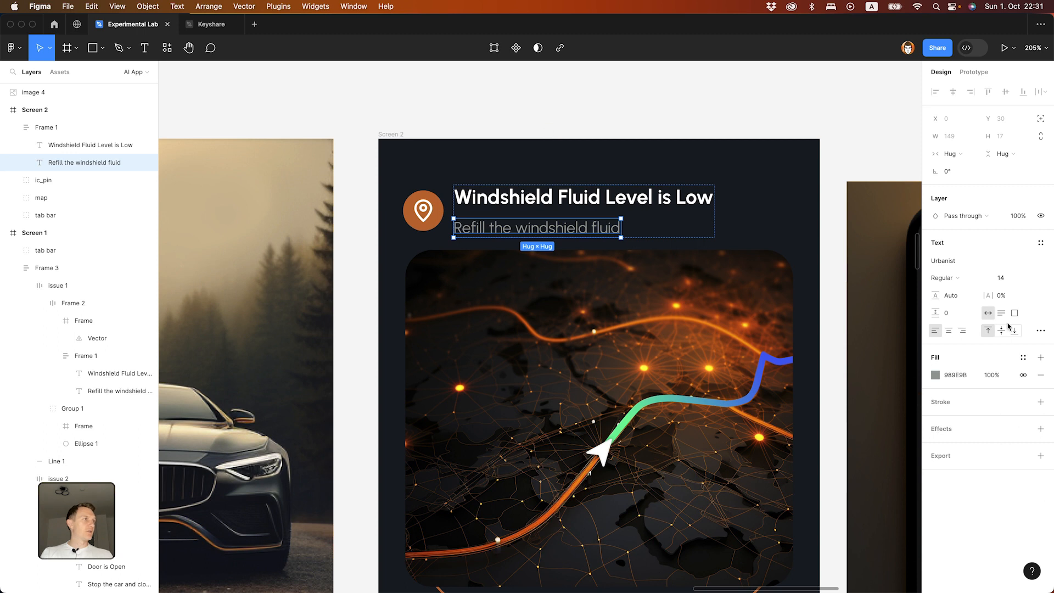
pyautogui.press('Escape')
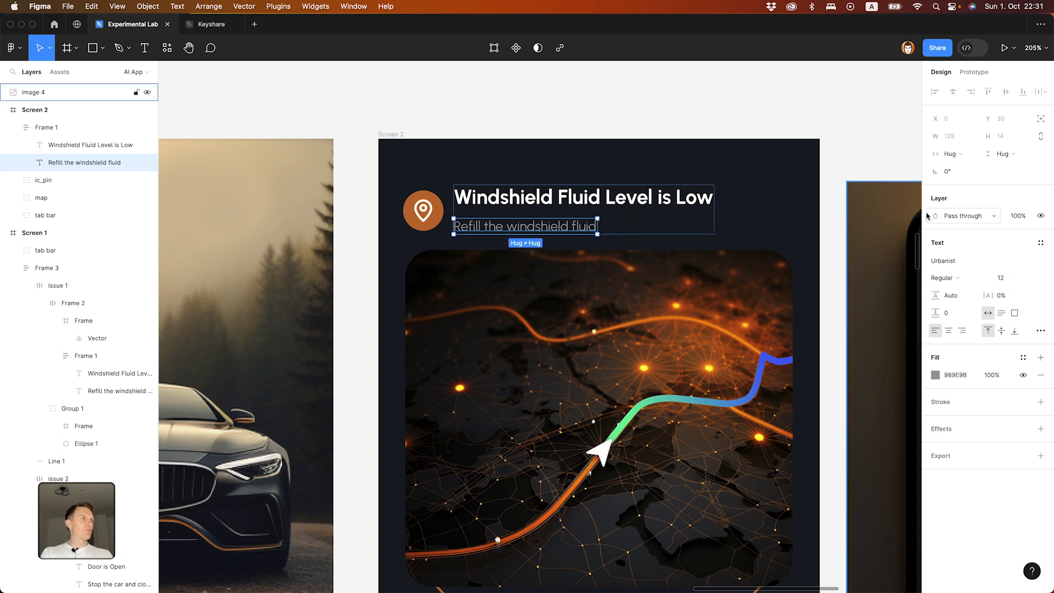
pyautogui.hotkey('shift', 'Tab')
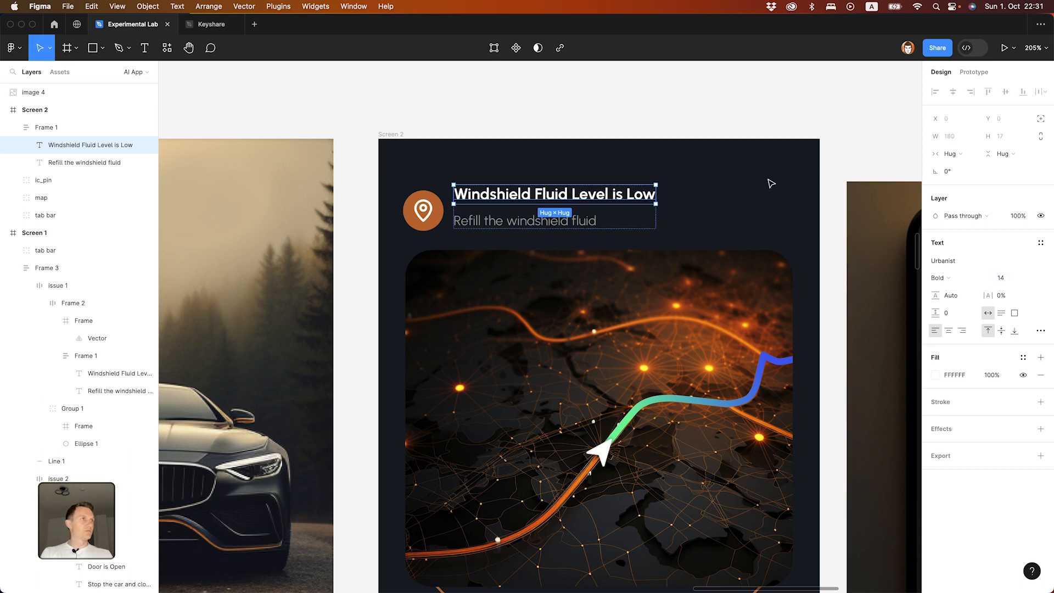
# Step: Replace the Screen 2 header's title with "Charleston" and its subtitle with "24.6 miles"
pyautogui.click(670, 106)
pyautogui.hscroll(5, 681, 105)
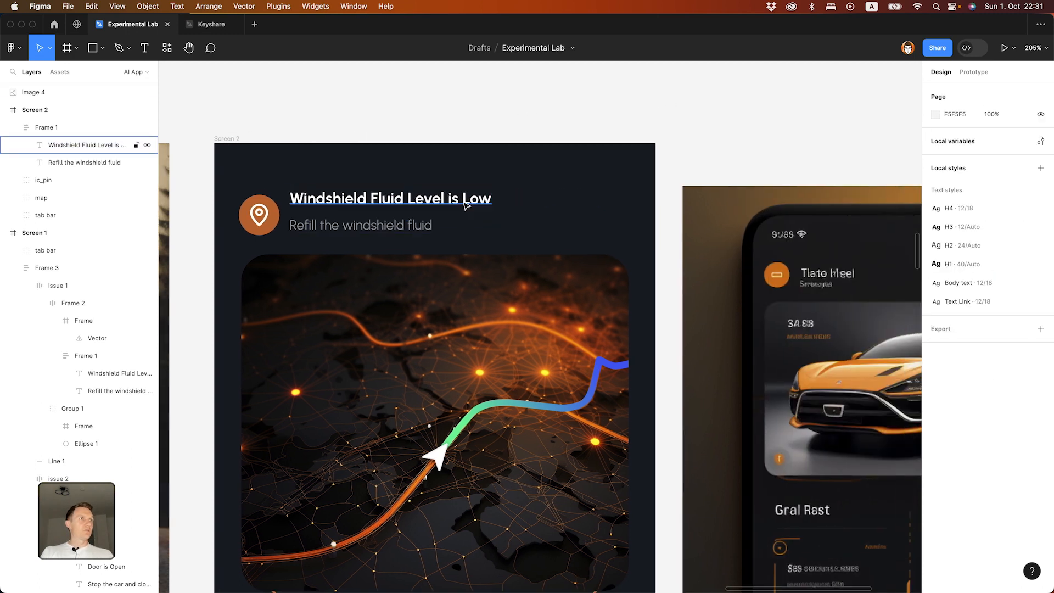
pyautogui.doubleClick(462, 200)
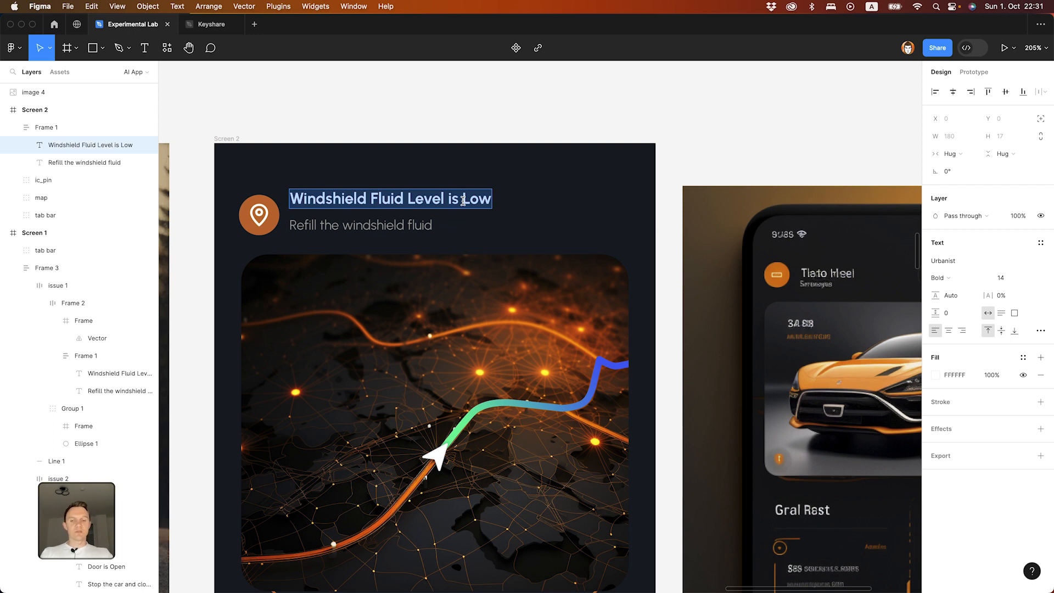
pyautogui.write('Charleston')
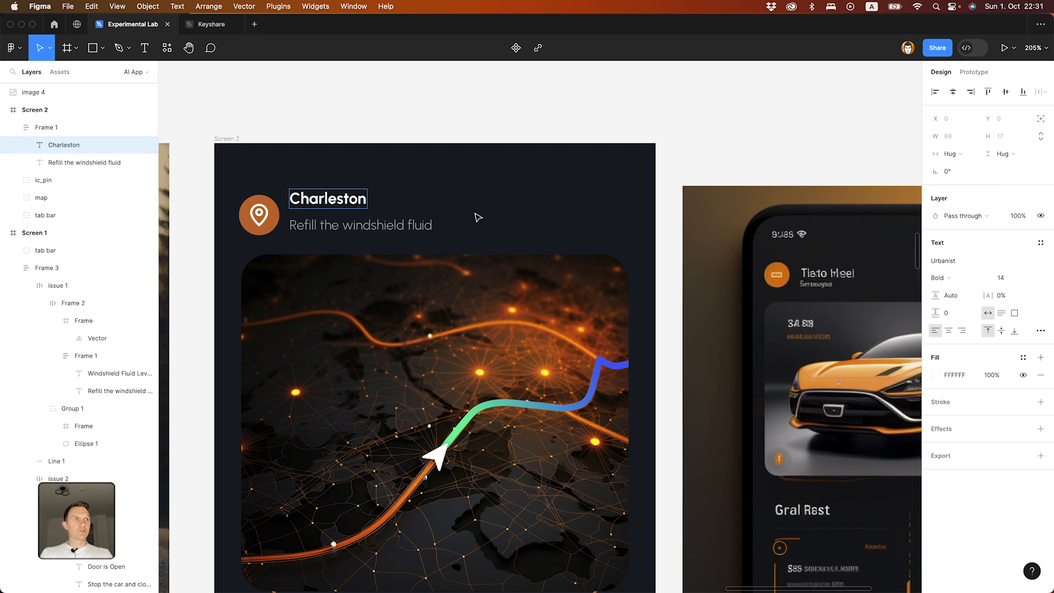
pyautogui.doubleClick(390, 226)
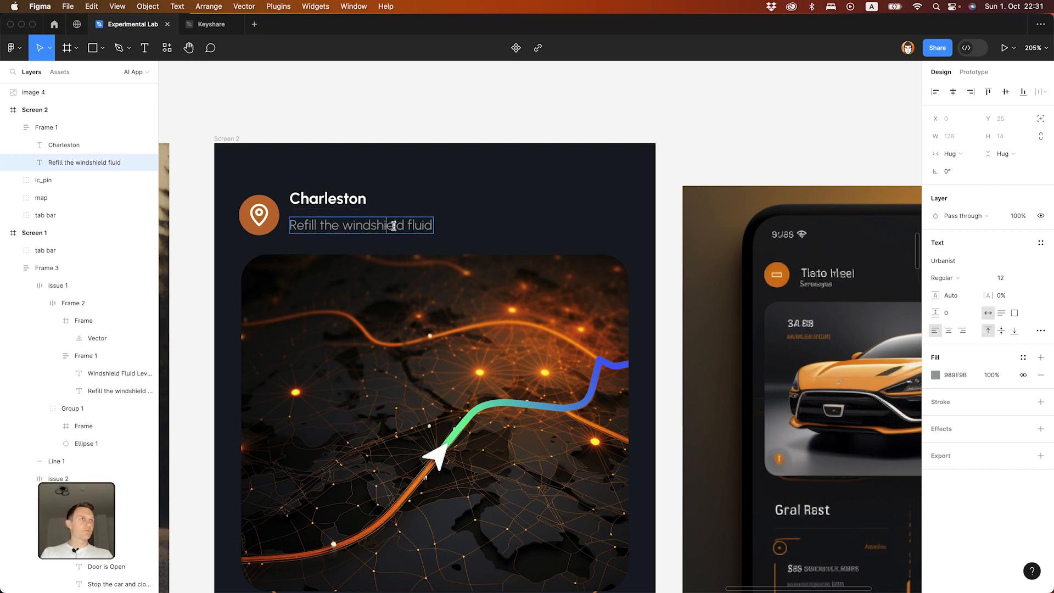
pyautogui.write('24')
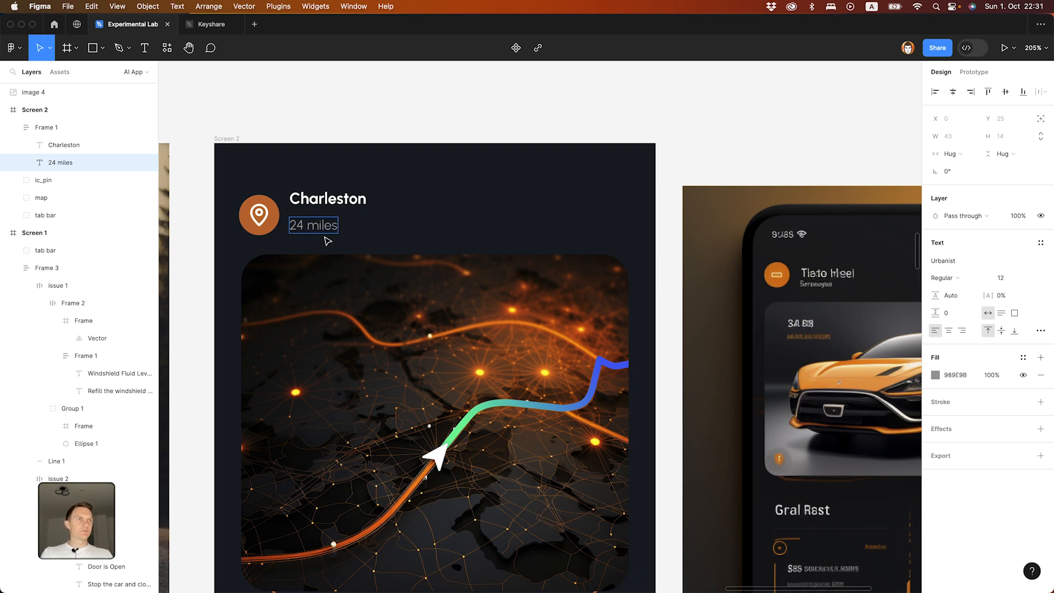
pyautogui.write('.6')
pyautogui.click(284, 126)
pyautogui.click(285, 126)
# Step: Combine the pin icon and the Charleston text block in a horizontal auto layout, vertically centred with 12 spacing
pyautogui.click(262, 224)
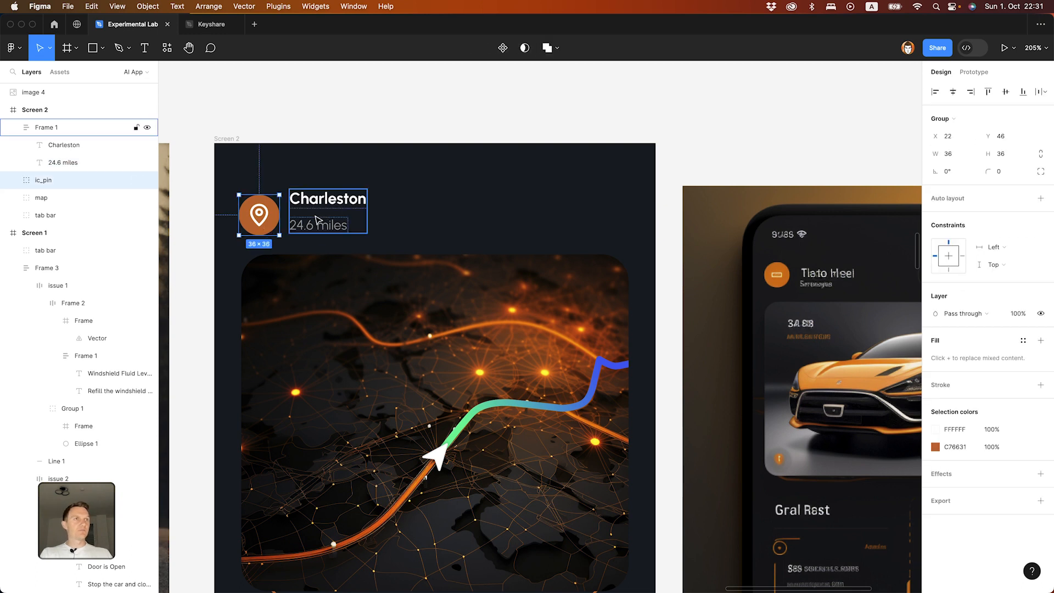
pyautogui.keyDown('shift'); pyautogui.click(318, 219); pyautogui.keyUp('shift')
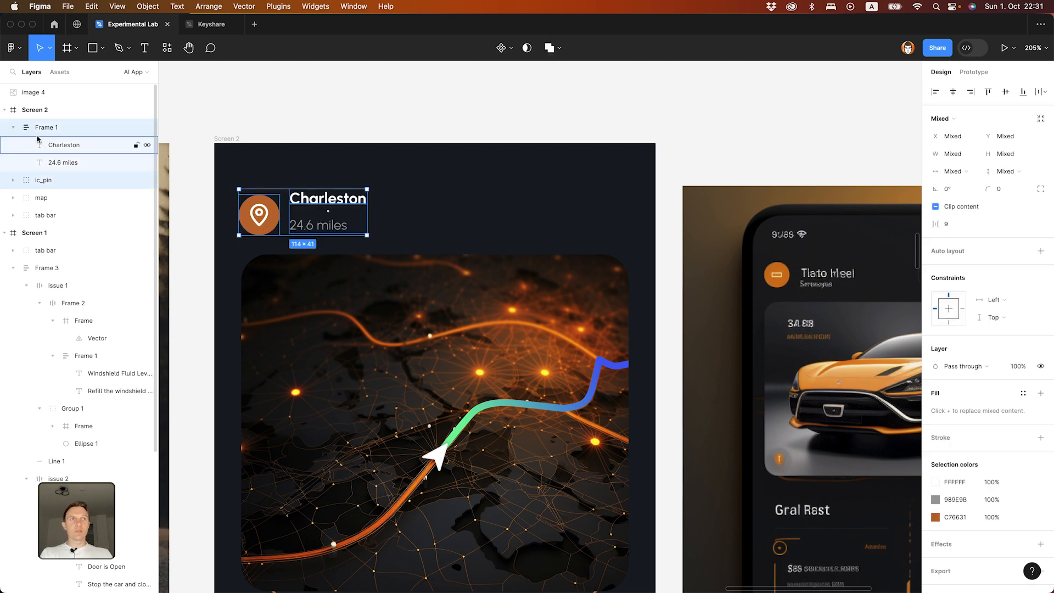
pyautogui.hotkey('shift', 'a')
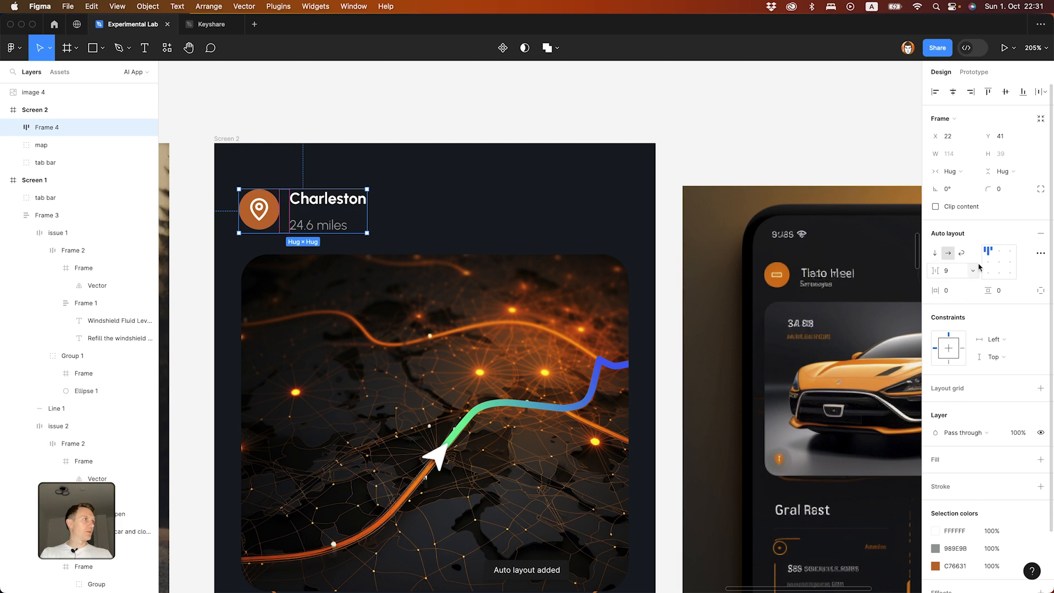
pyautogui.click(985, 262)
pyautogui.write('12')
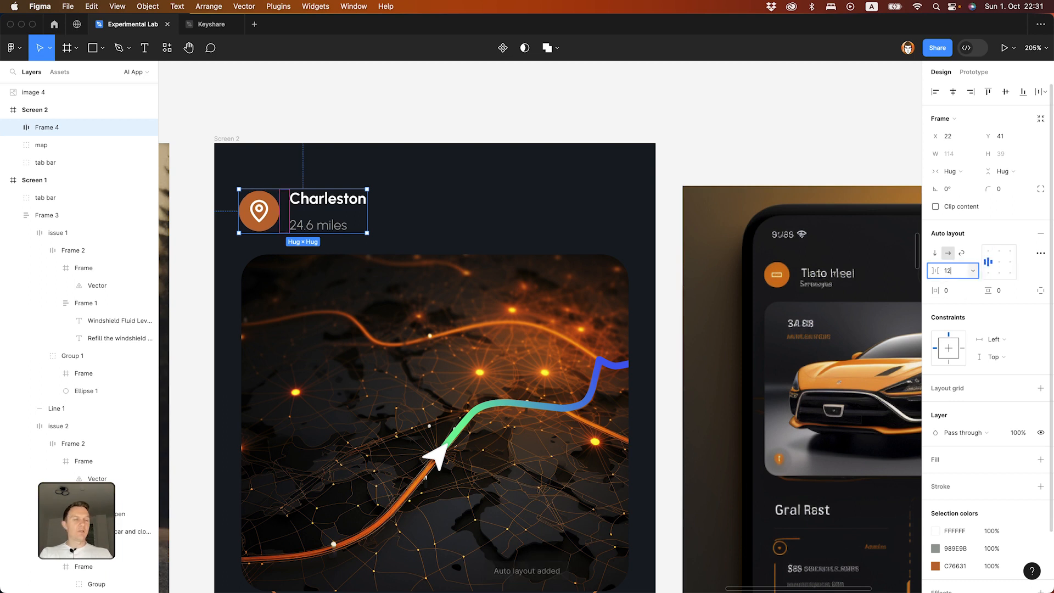
pyautogui.press('Return')
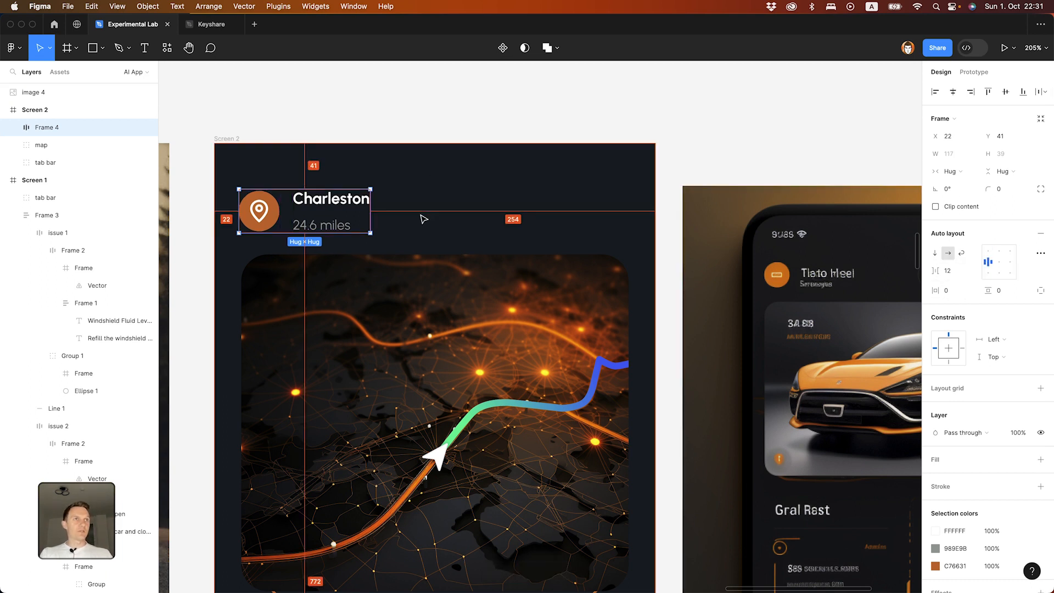
# Step: Move the Charleston header frame to X 24, Y 50 in Screen 2
pyautogui.press('Right')
pyautogui.press('Right')
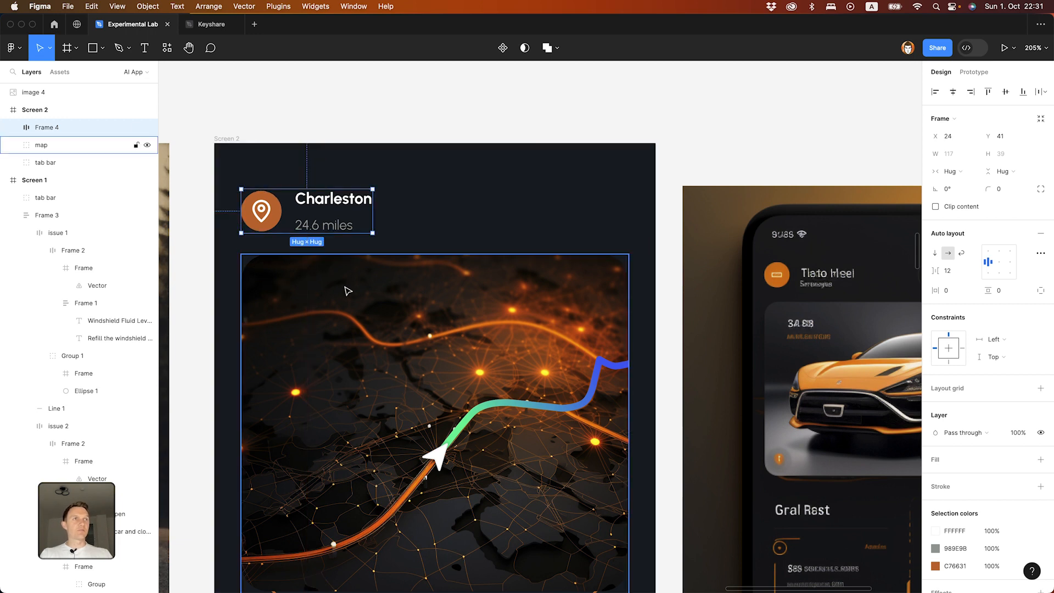
pyautogui.scroll(-3, 347, 290)
pyautogui.scroll(-4, 348, 283)
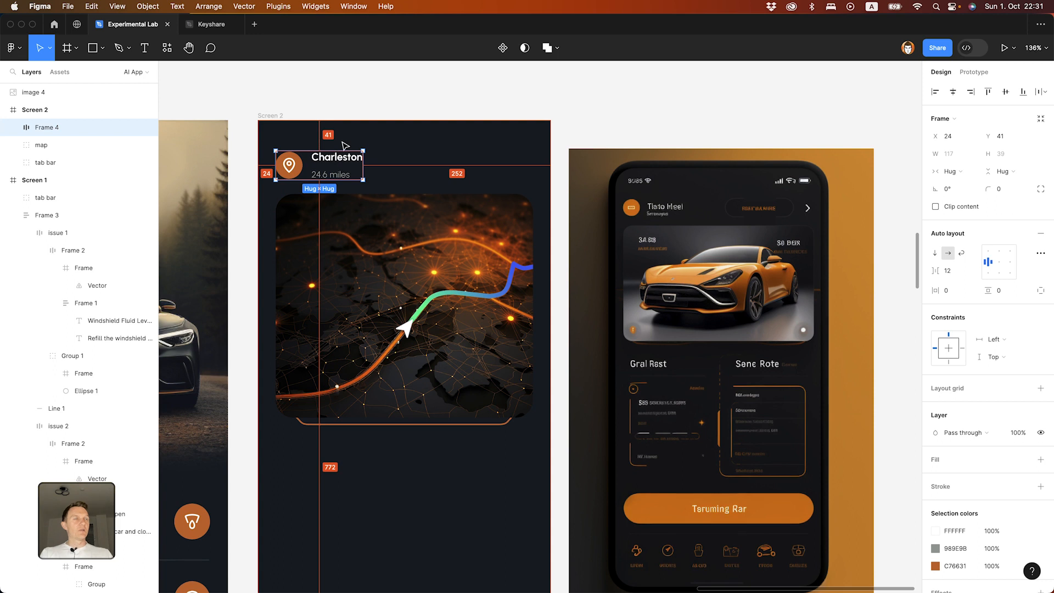
pyautogui.press('Up')
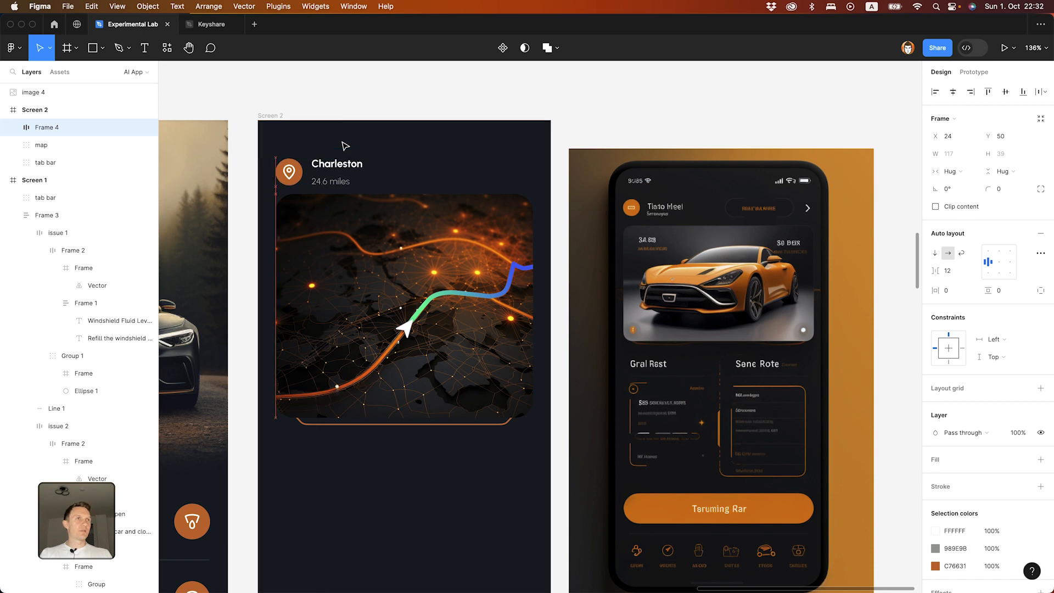
pyautogui.hotkey('shift', 'Down')
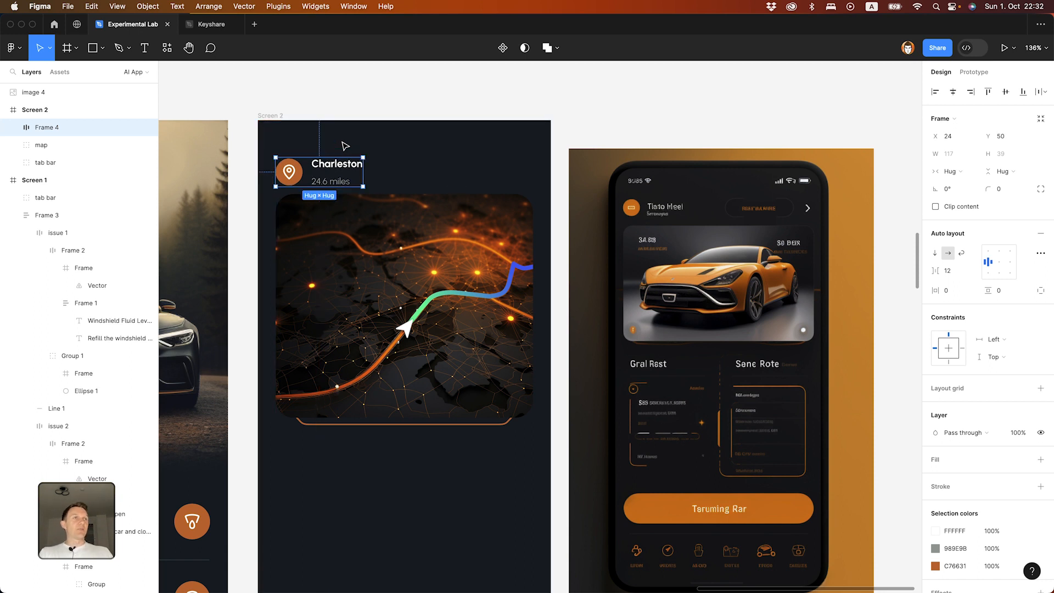
# Step: Move the map group down to Y 113, below the Charleston header
pyautogui.click(402, 254)
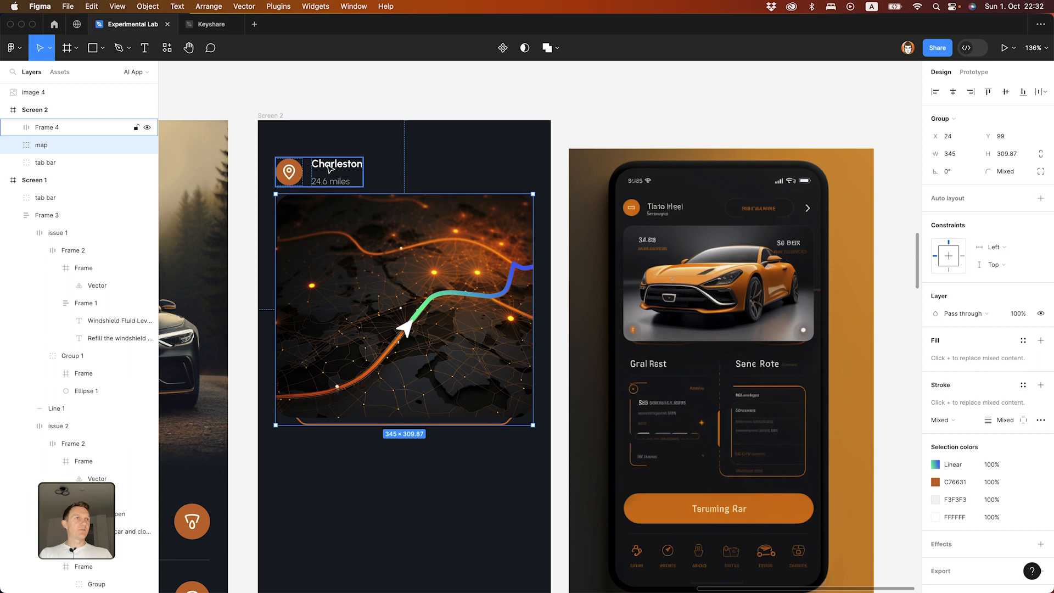
pyautogui.click(473, 121)
pyautogui.scroll(2, 473, 121)
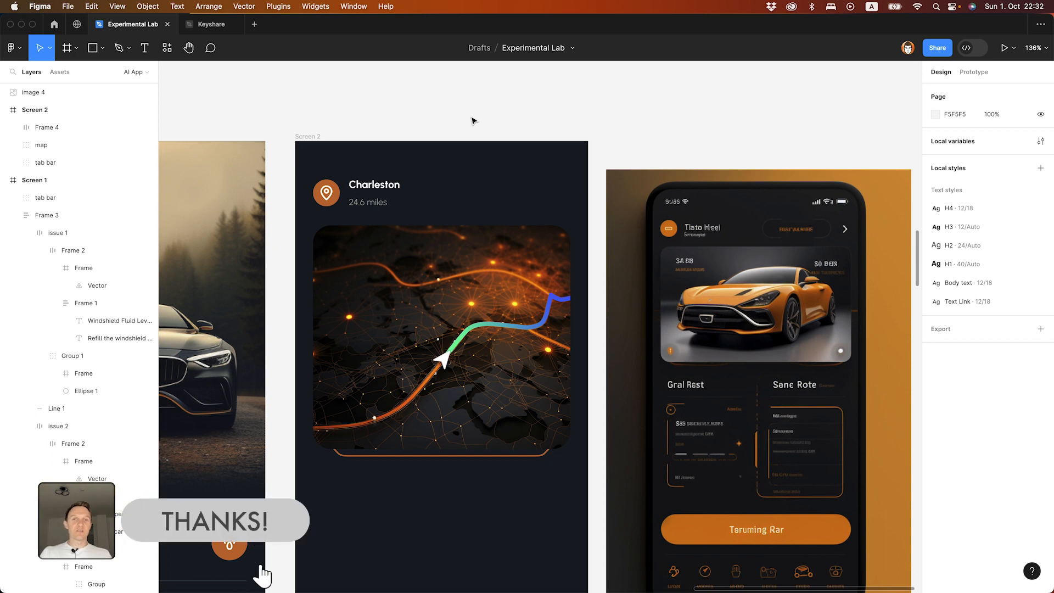
pyautogui.click(460, 236)
pyautogui.hscroll(-2, 461, 191)
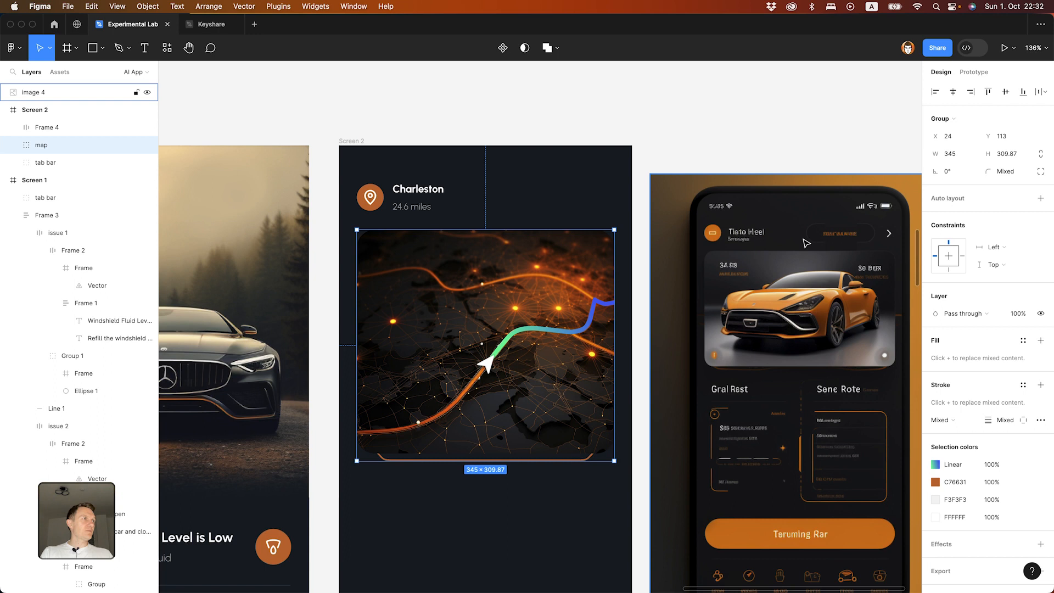
pyautogui.click(586, 112)
pyautogui.scroll(3, 569, 145)
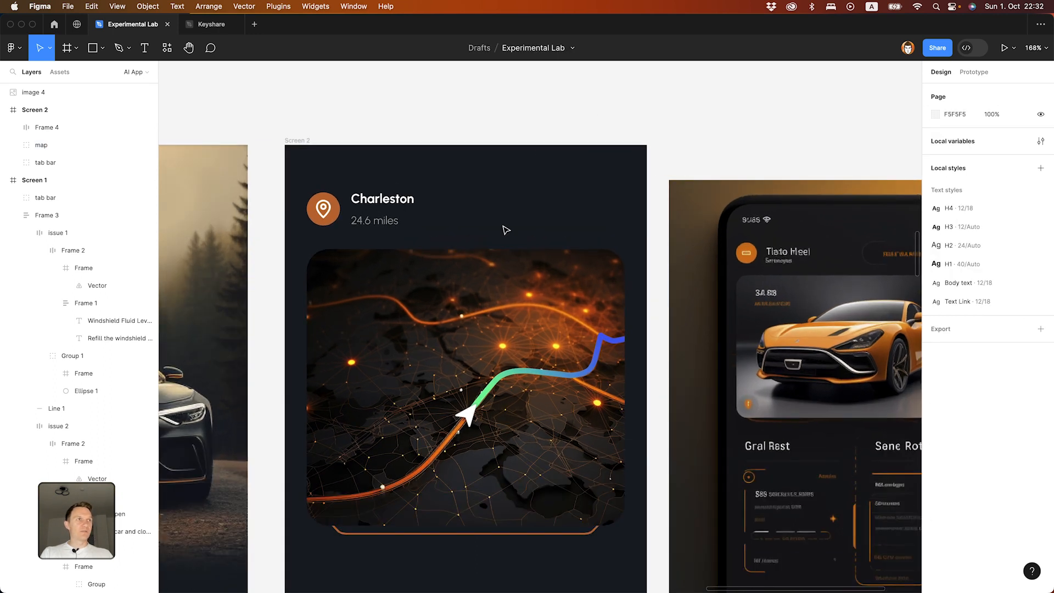
# Step: Add the text "Change Destination" in Screen 2's header, opposite the Charleston block at about X 251, Y 63
pyautogui.press('t')
pyautogui.click(516, 206)
pyautogui.write('Change Destination')
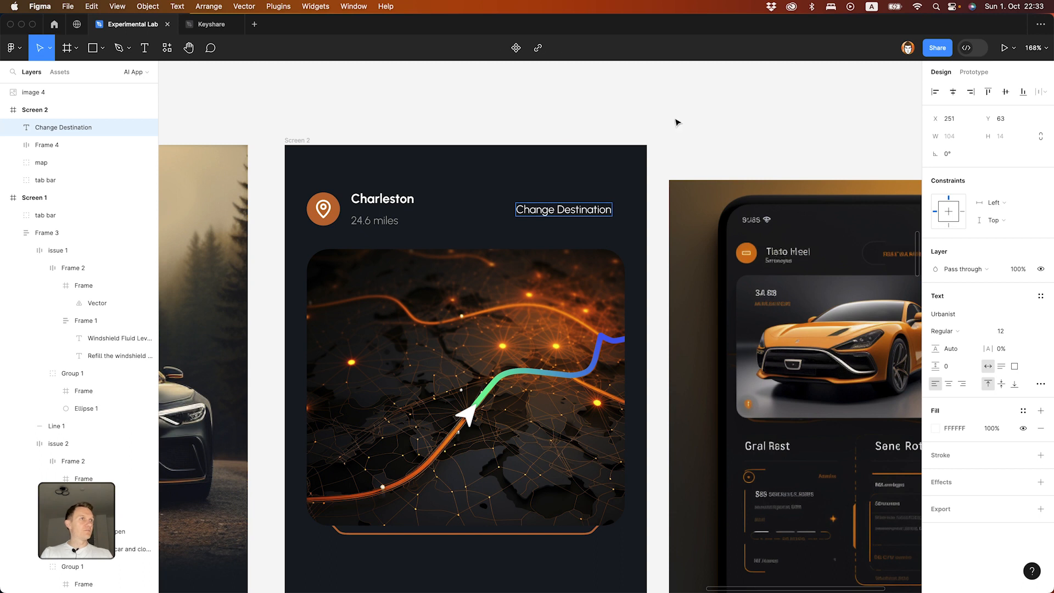
pyautogui.press('Escape')
pyautogui.scroll(-3, 539, 198)
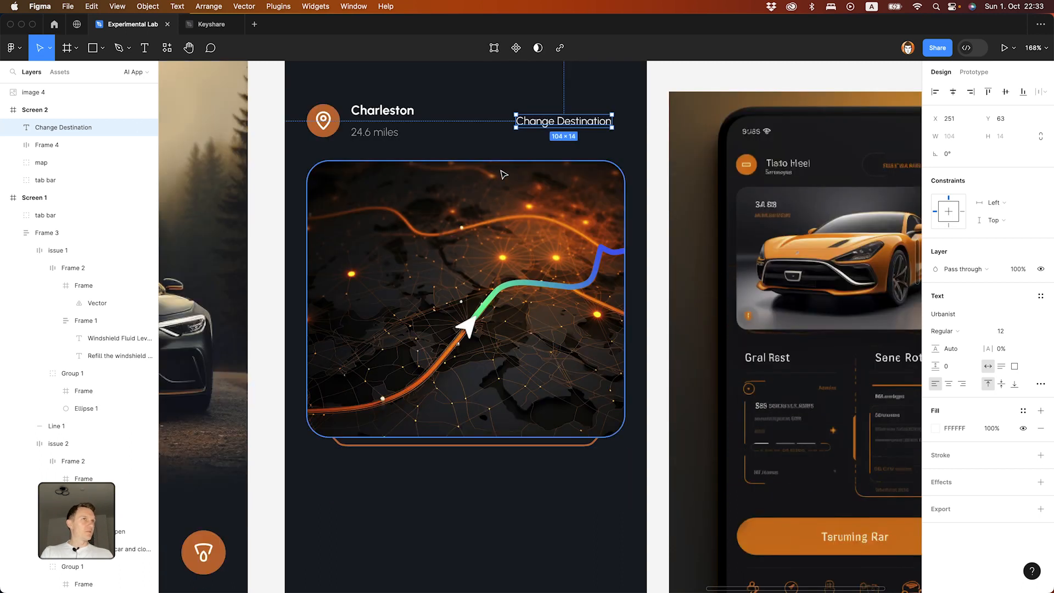
# Step: Apply the Charleston title's copied text properties to "Change Destination" and move that text to about X 234, Y 58
pyautogui.click(398, 115)
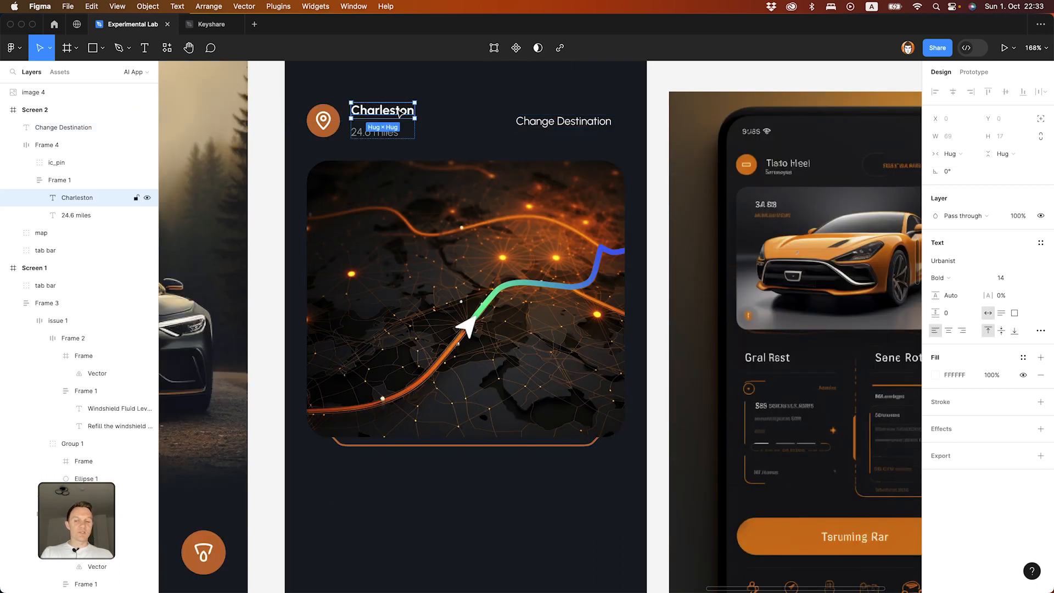
pyautogui.press('alt+super+c')
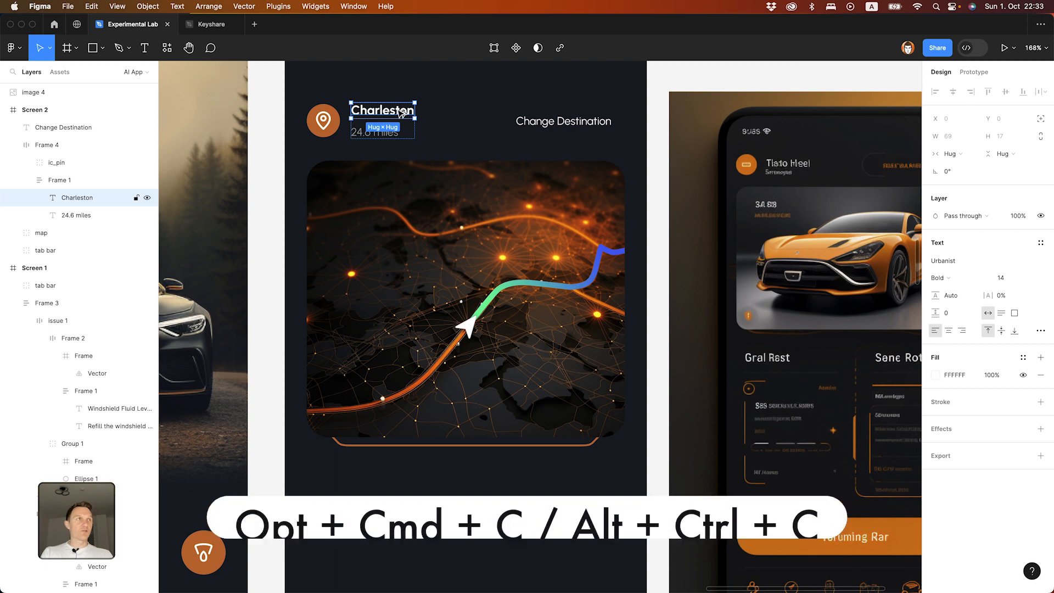
pyautogui.click(550, 123)
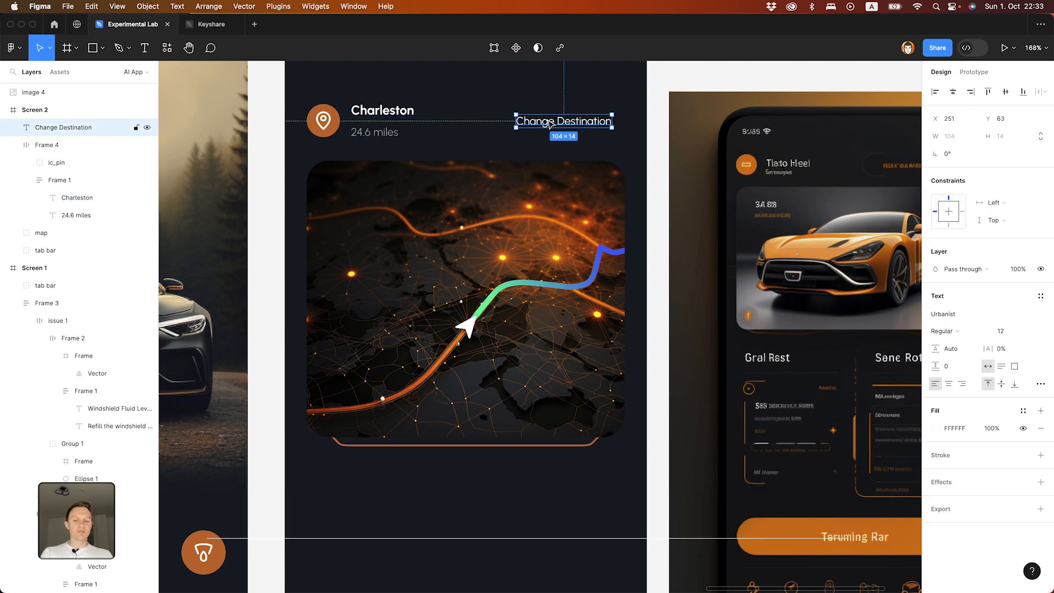
pyautogui.press('alt+super+v')
pyautogui.scroll(3, 627, 132)
pyautogui.moveTo(610, 197); pyautogui.dragTo(594, 194)
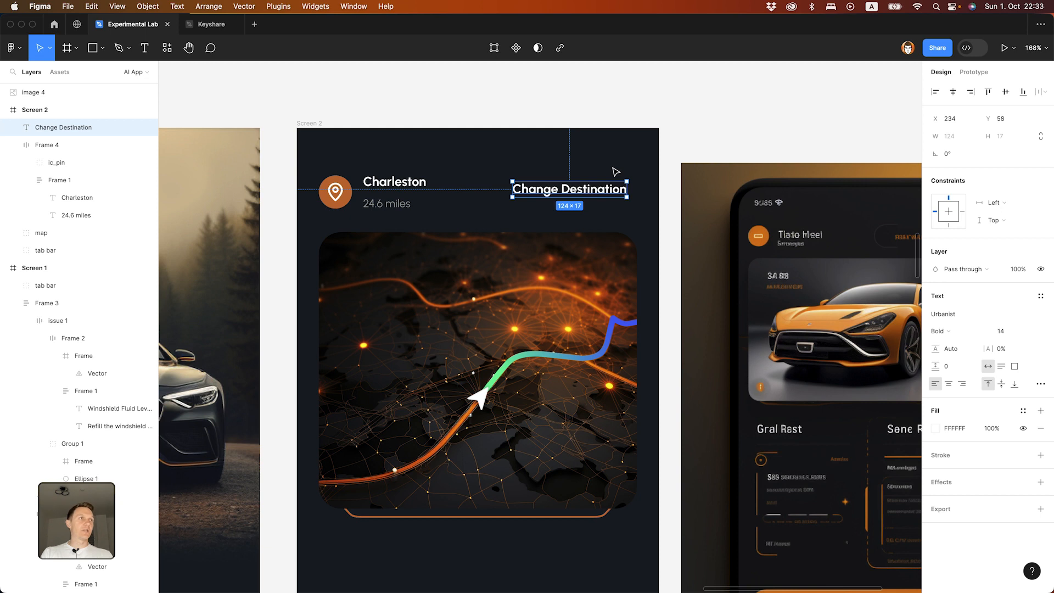
# Step: Wrap "Change Destination" in an auto layout frame and add an inside stroke of 1 in the tab bar outline's sampled colour, 334048
pyautogui.hotkey('shift', 'a')
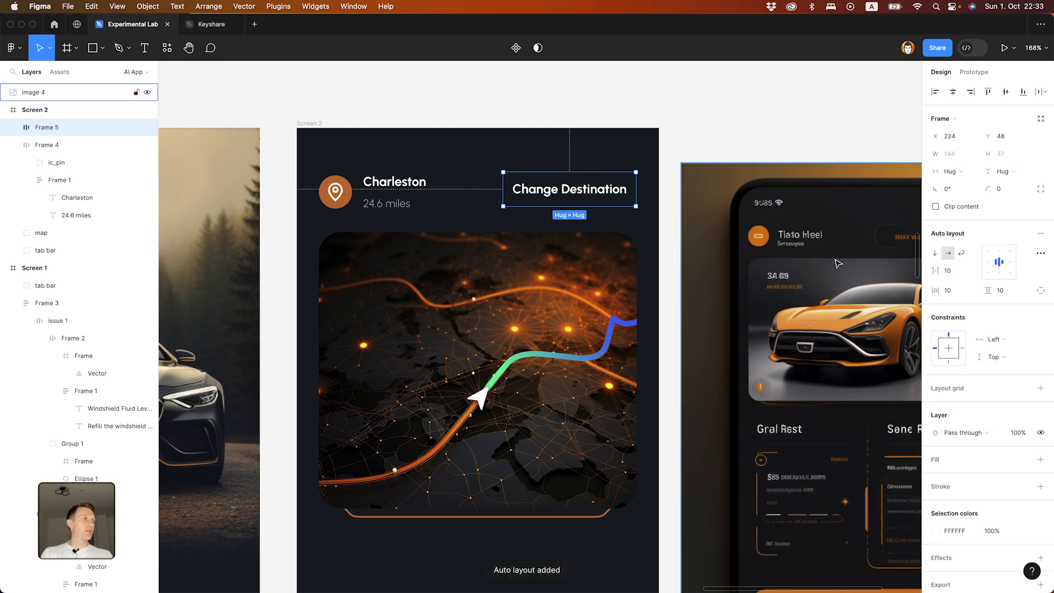
pyautogui.click(1040, 486)
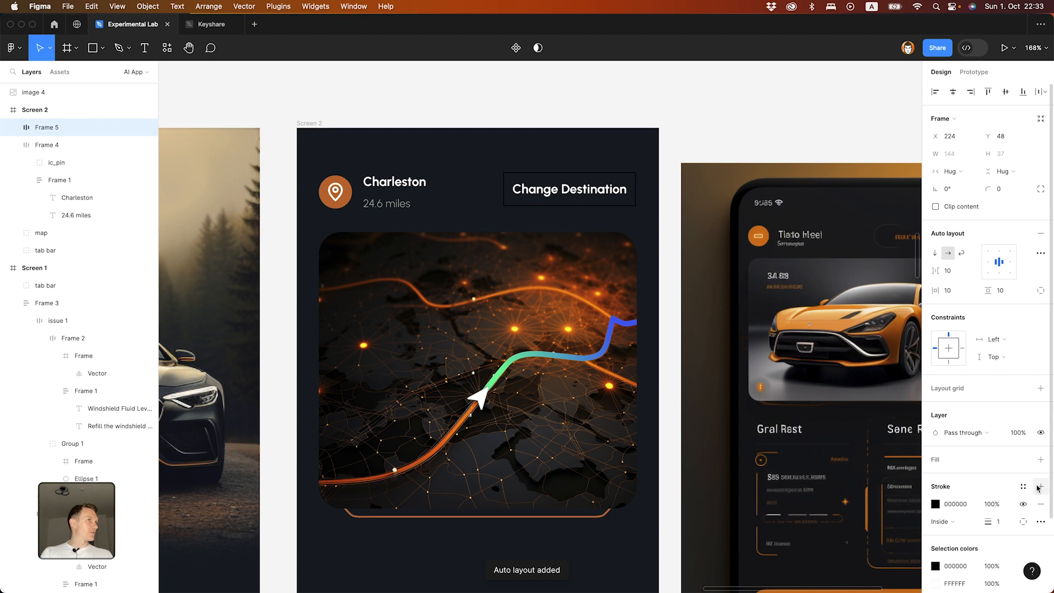
pyautogui.click(934, 504)
pyautogui.click(805, 462)
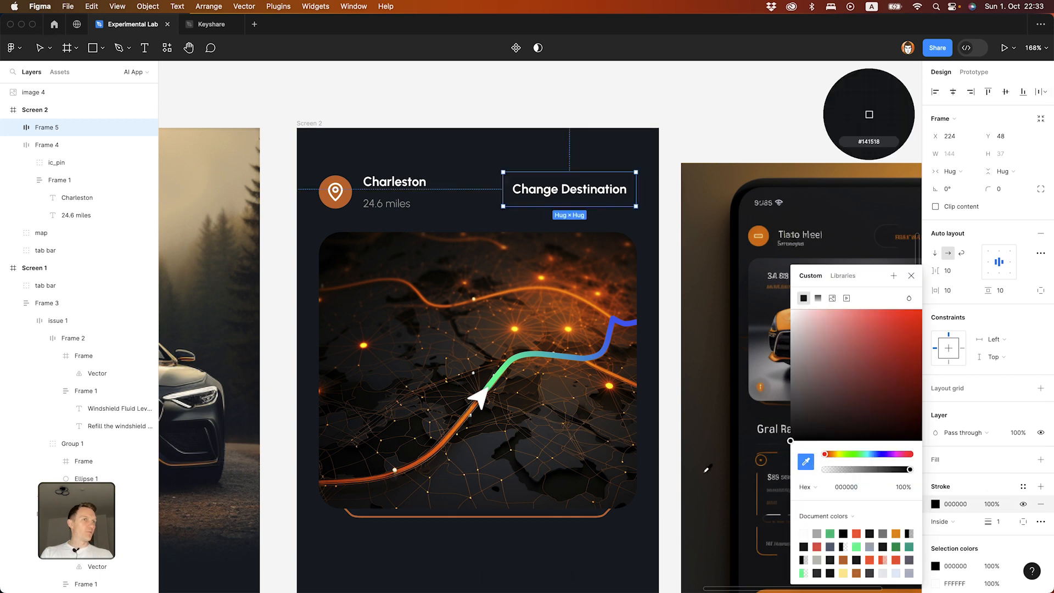
pyautogui.scroll(-1, 794, 292)
pyautogui.scroll(-5, 603, 312)
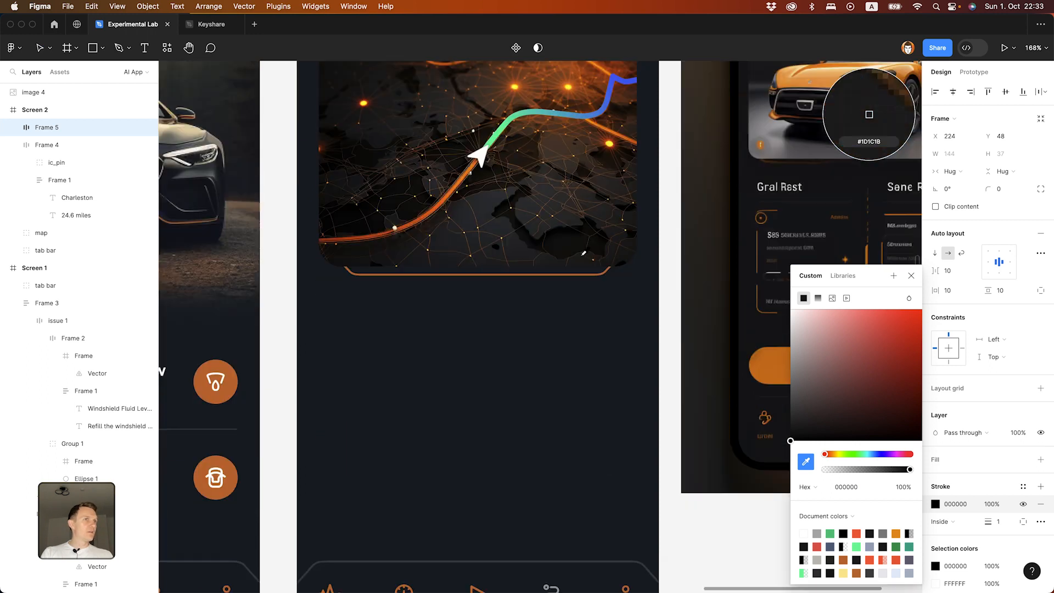
pyautogui.scroll(4, 218, 362)
pyautogui.scroll(-4, 219, 367)
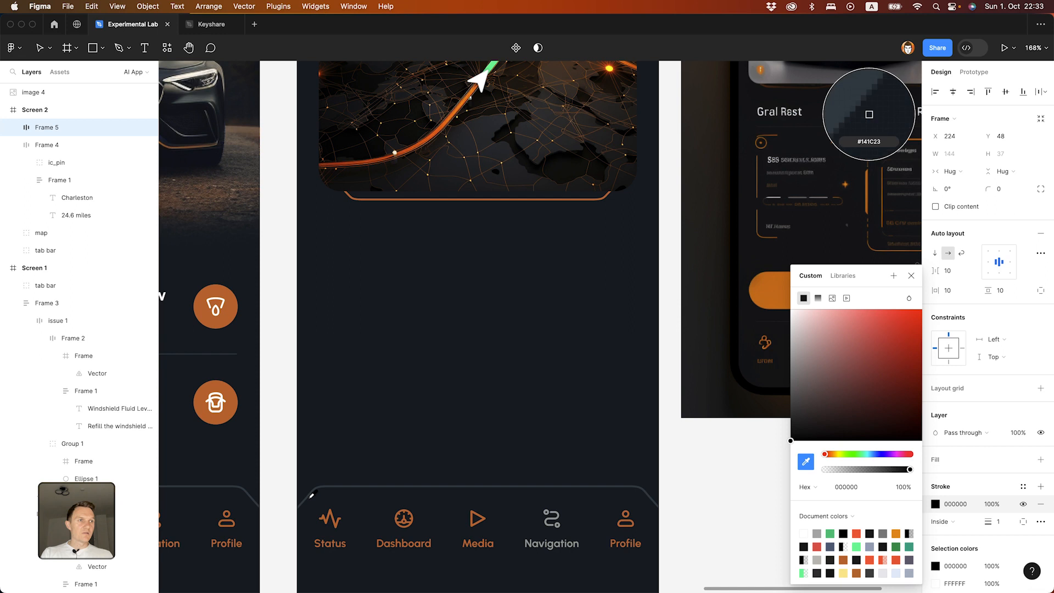
pyautogui.click(317, 485)
pyautogui.scroll(10, 317, 485)
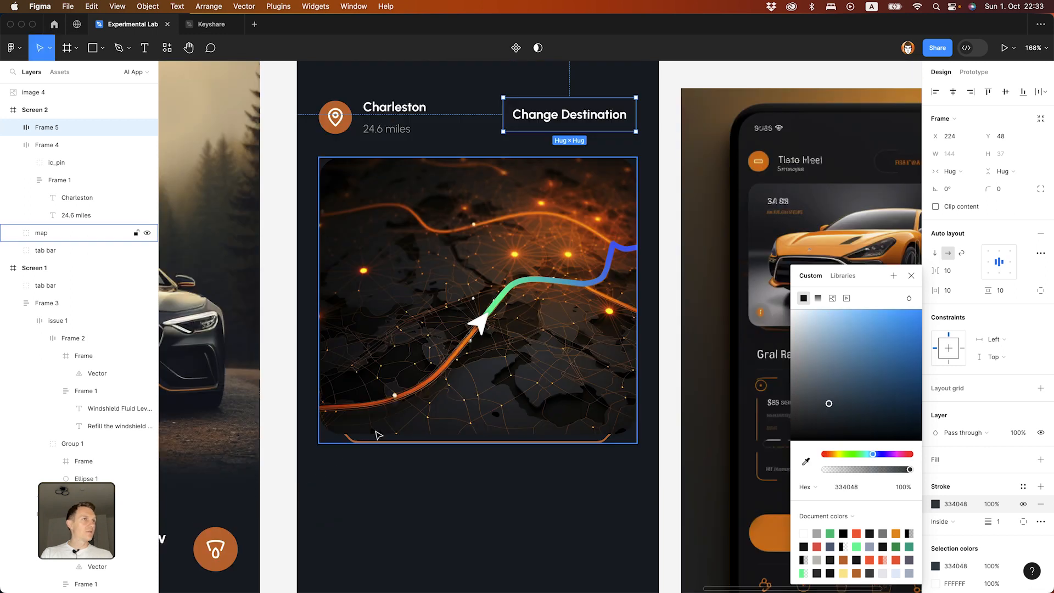
pyautogui.click(463, 187)
pyautogui.click(620, 282)
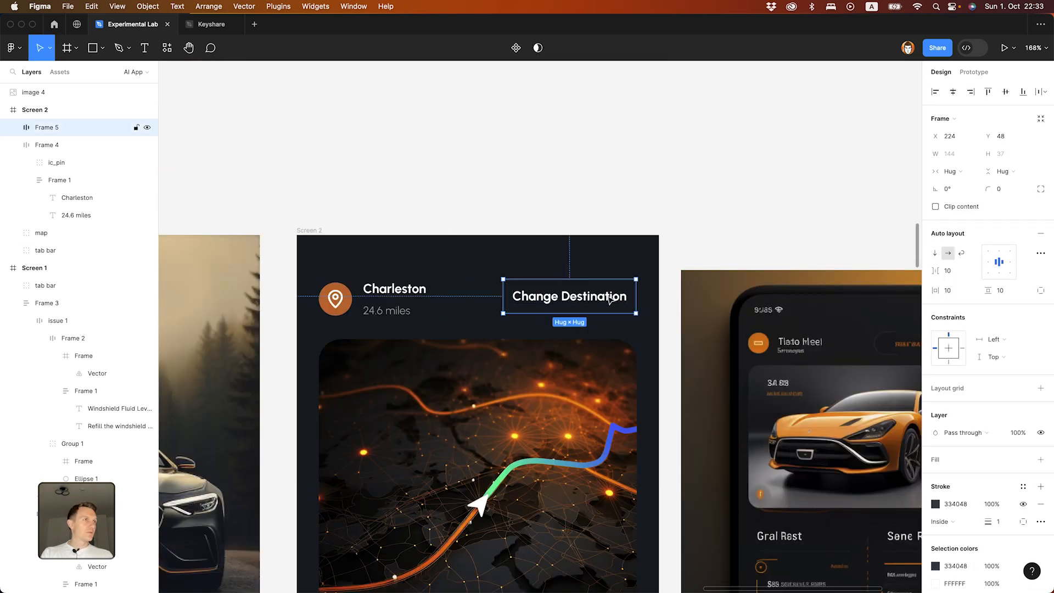
# Step: Set the corner radius of the "Change Destination" button frame to 40
pyautogui.click(1018, 191)
pyautogui.write('40')
pyautogui.press('Return')
pyautogui.click(766, 147)
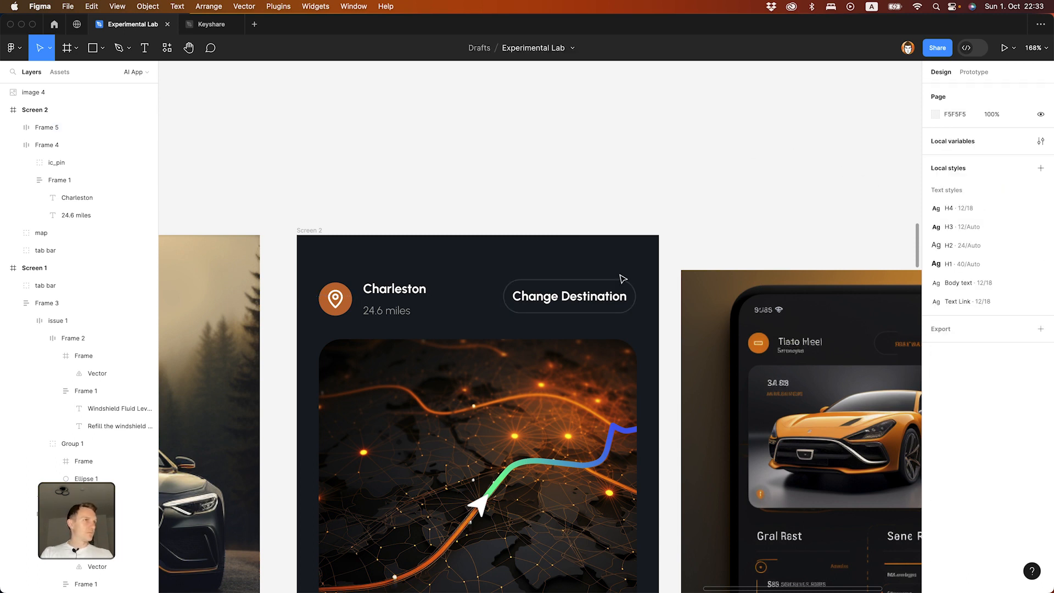
# Step: Set the "Change Destination" button's horizontal padding to 16
pyautogui.click(605, 303)
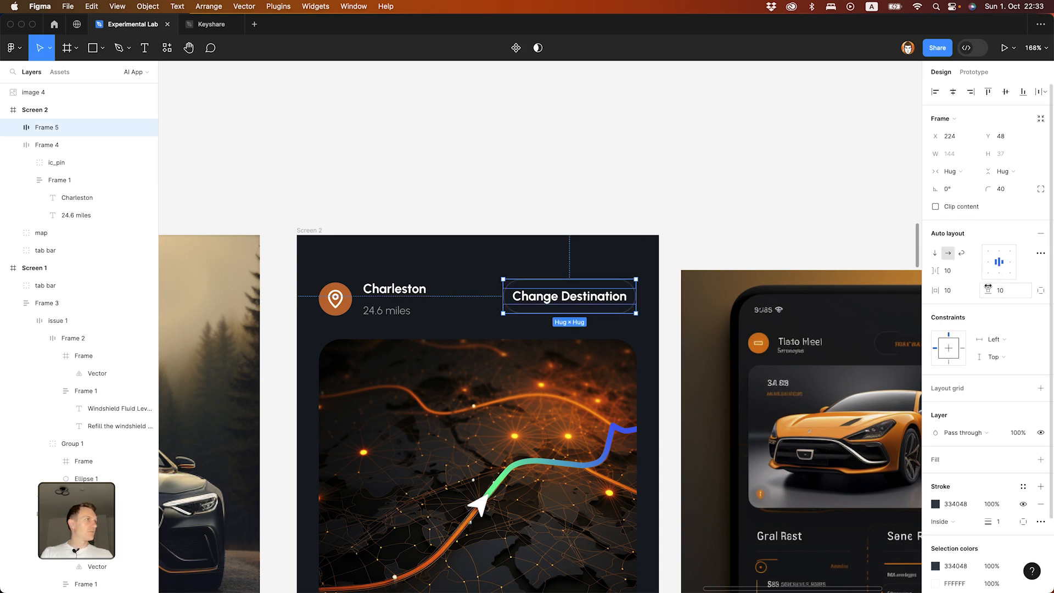
pyautogui.click(953, 277)
pyautogui.click(955, 292)
pyautogui.write('16')
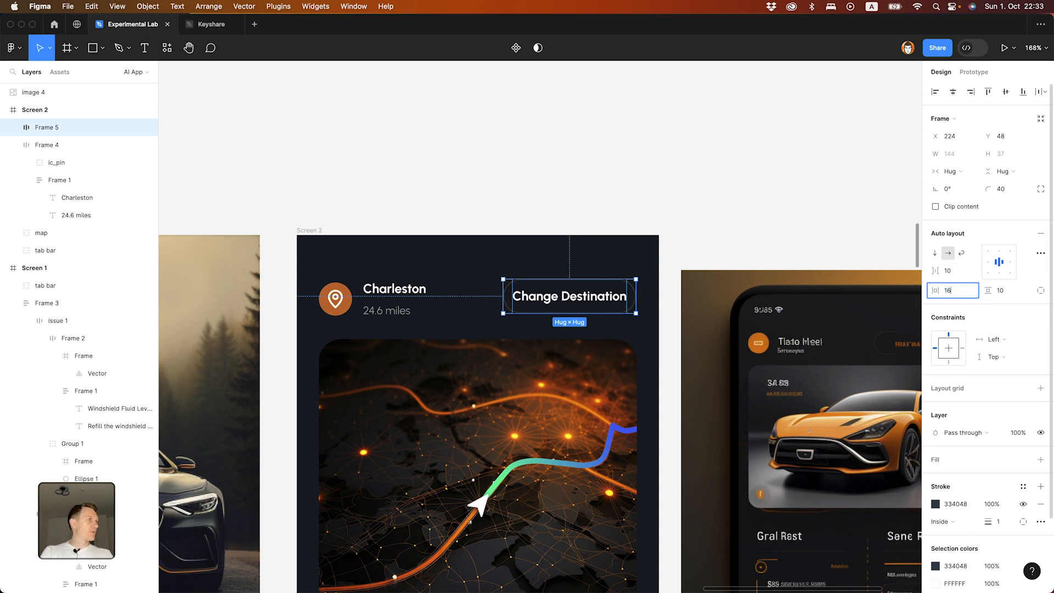
pyautogui.press('Return')
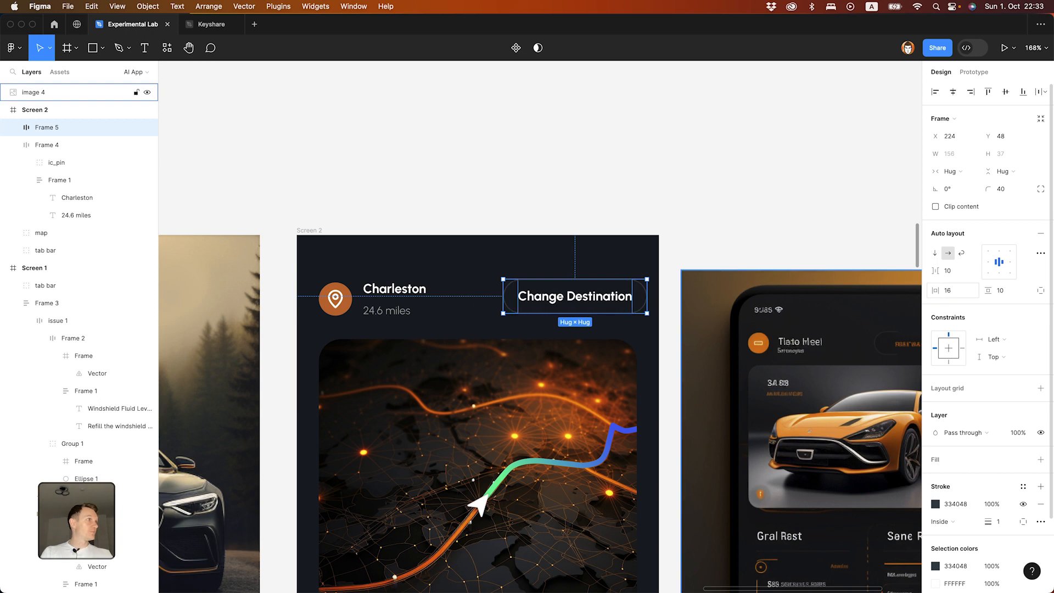
# Step: Move the Change Destination button to X 213, Y 49 and wrap it with the Charleston block in a horizontal auto layout frame
pyautogui.moveTo(576, 299); pyautogui.dragTo(566, 300)
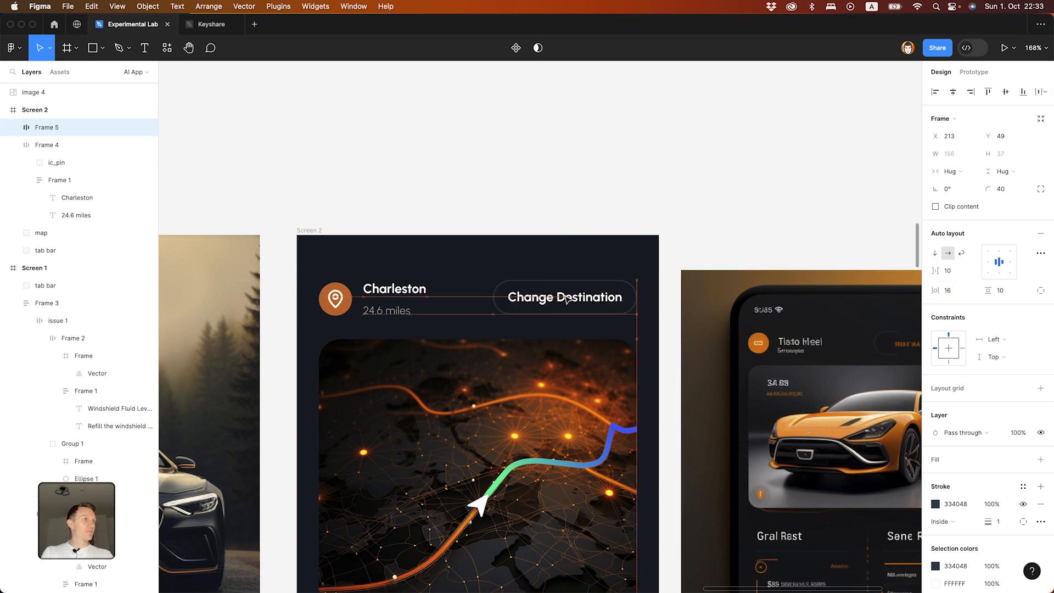
pyautogui.keyDown('shift'); pyautogui.click(375, 294); pyautogui.keyUp('shift')
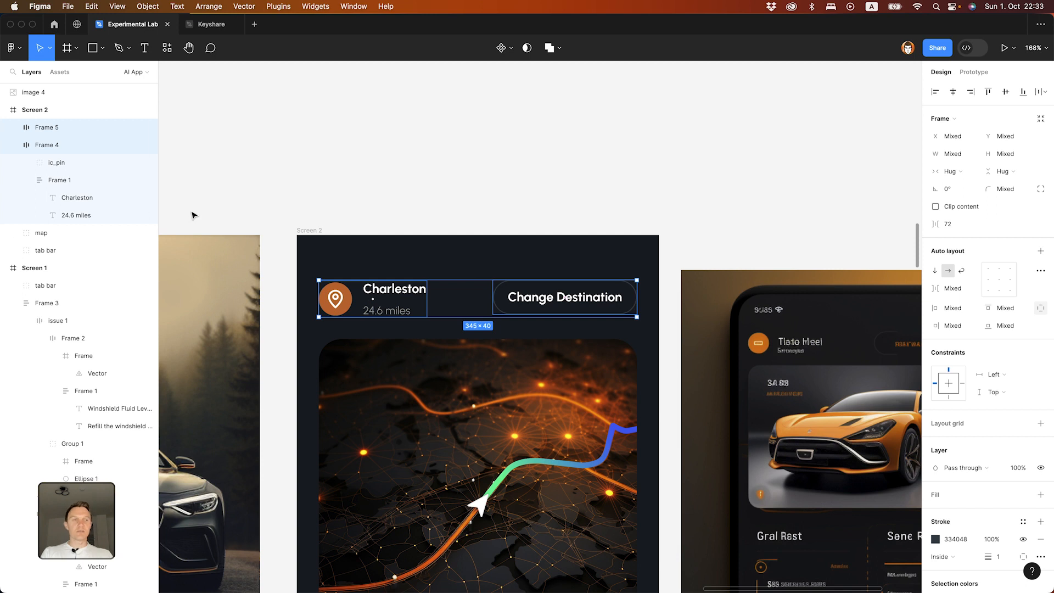
pyautogui.hotkey('shift', 'a')
pyautogui.click(981, 270)
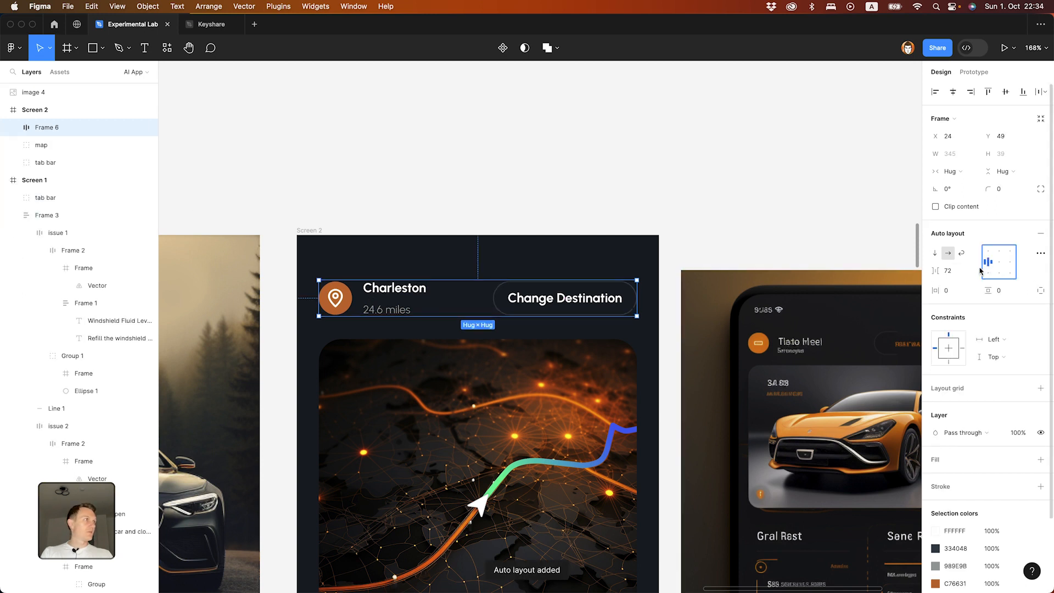
# Step: Give the header frame a fixed width of 345 and set the spacing between its items to Auto
pyautogui.click(951, 171)
pyautogui.click(953, 163)
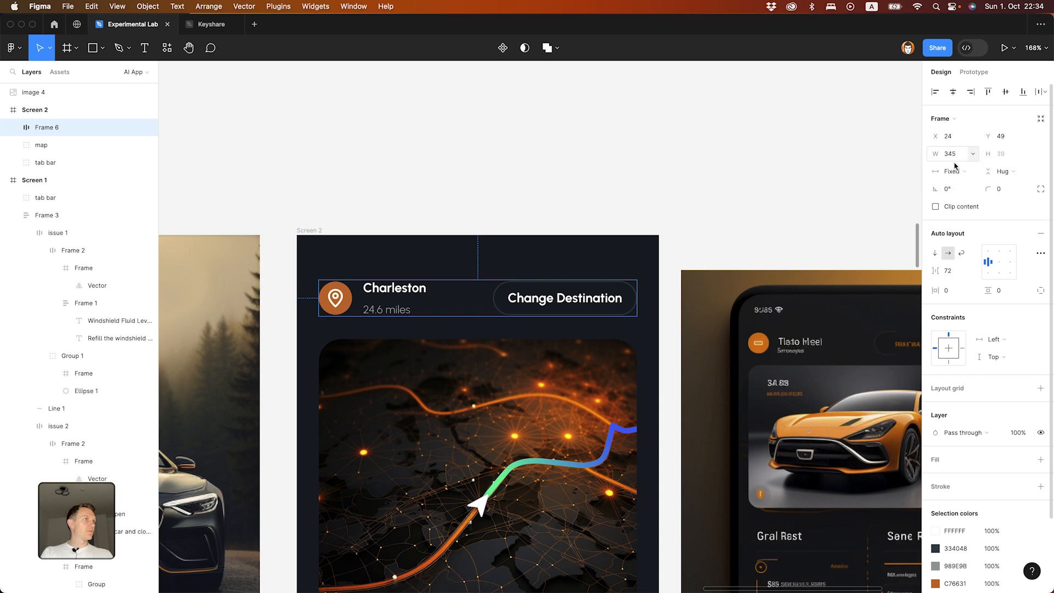
pyautogui.click(971, 271)
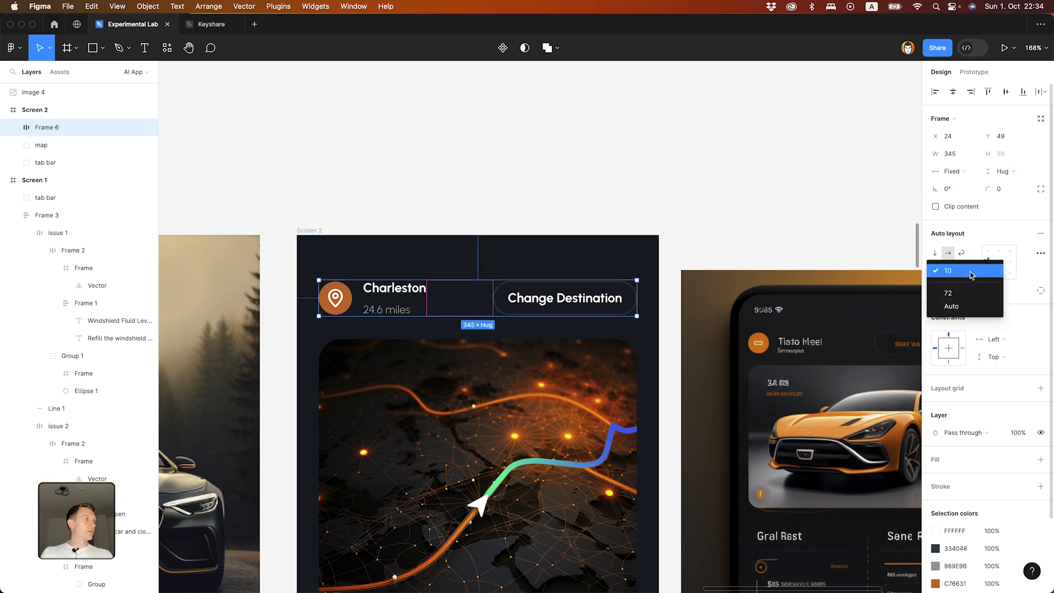
pyautogui.click(958, 306)
pyautogui.click(647, 154)
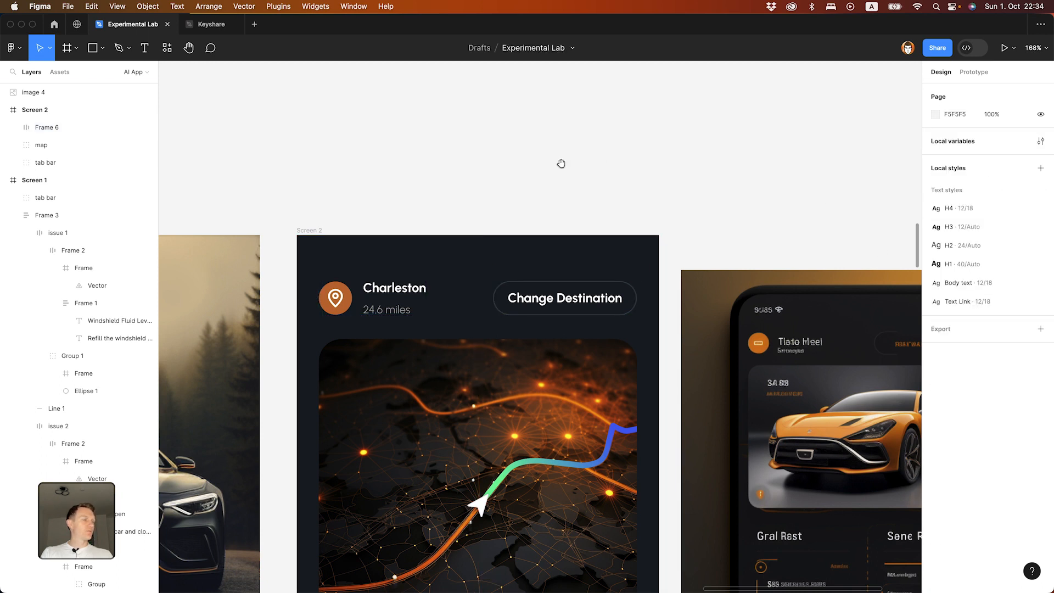
# Step: Move the header frame with Charleston and Change Destination down to Y 56
pyautogui.scroll(-3, 561, 164)
pyautogui.hscroll(-2, 561, 164)
pyautogui.click(555, 241)
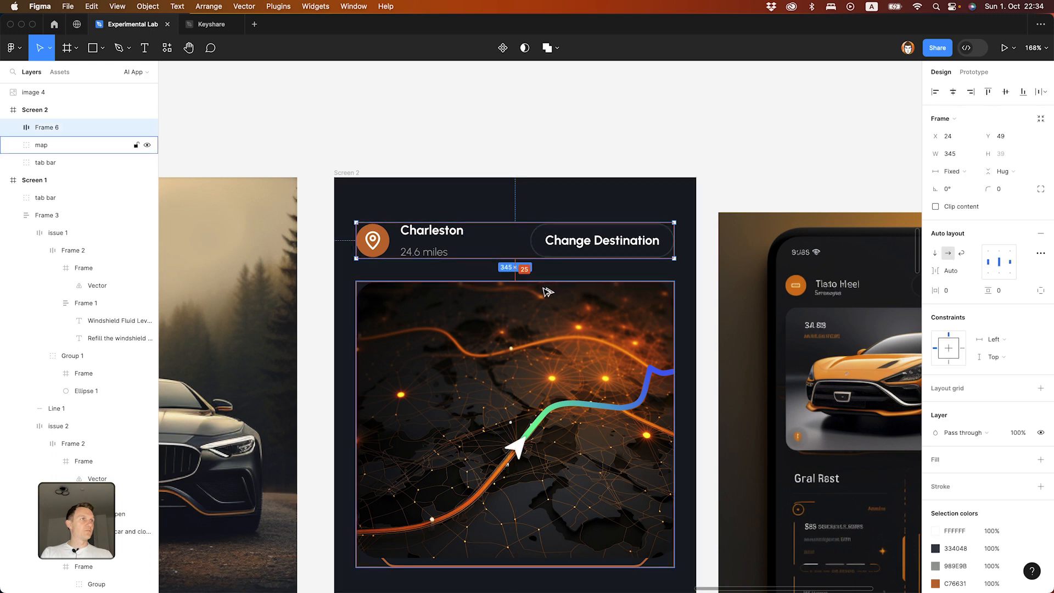
pyautogui.press('Down')
pyautogui.press('Down')
pyautogui.press('Down')
pyautogui.press('Down')
pyautogui.press('Down')
pyautogui.press('Down')
pyautogui.press('Down')
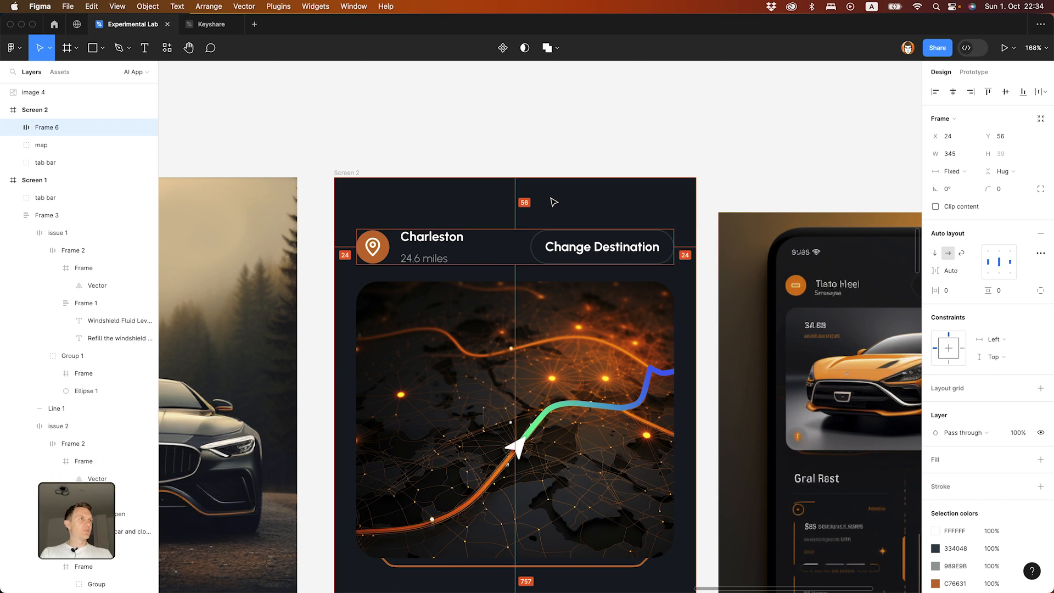
# Step: Move the map group down to Y 119 to add space below the header
pyautogui.scroll(-3, 559, 220)
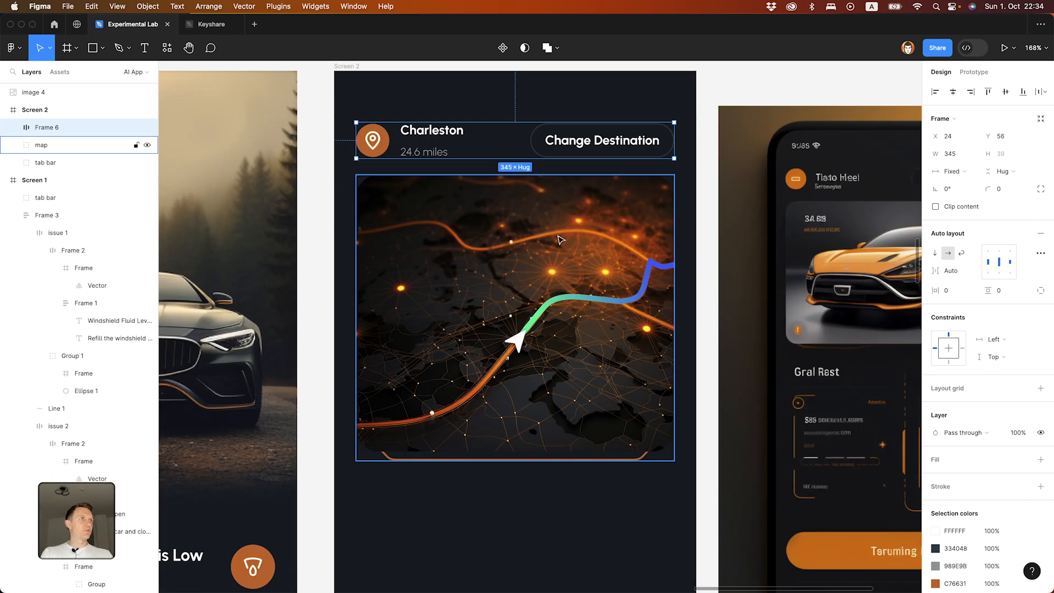
pyautogui.click(560, 240)
pyautogui.press('Down')
pyautogui.press('Down')
pyautogui.press('Down')
pyautogui.press('Down')
pyautogui.press('Down')
pyautogui.press('Down')
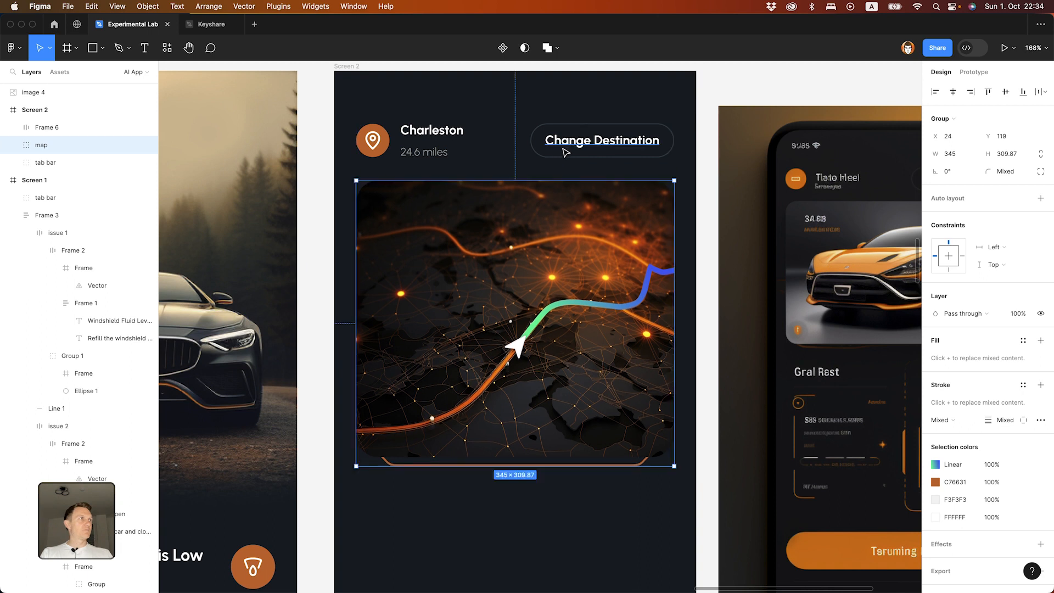
pyautogui.press('Escape')
# Step: Recolour the "Change Destination" text with the orange C76631 sampled from the design
pyautogui.scroll(-5, 555, 83)
pyautogui.scroll(-2, 555, 83)
pyautogui.scroll(3, 728, 503)
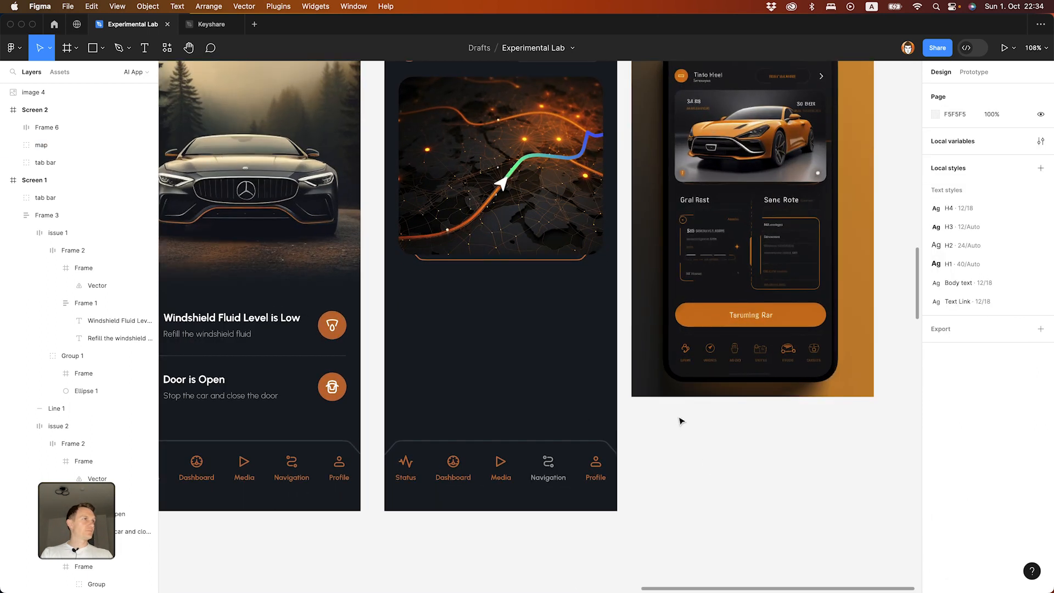
pyautogui.click(681, 316)
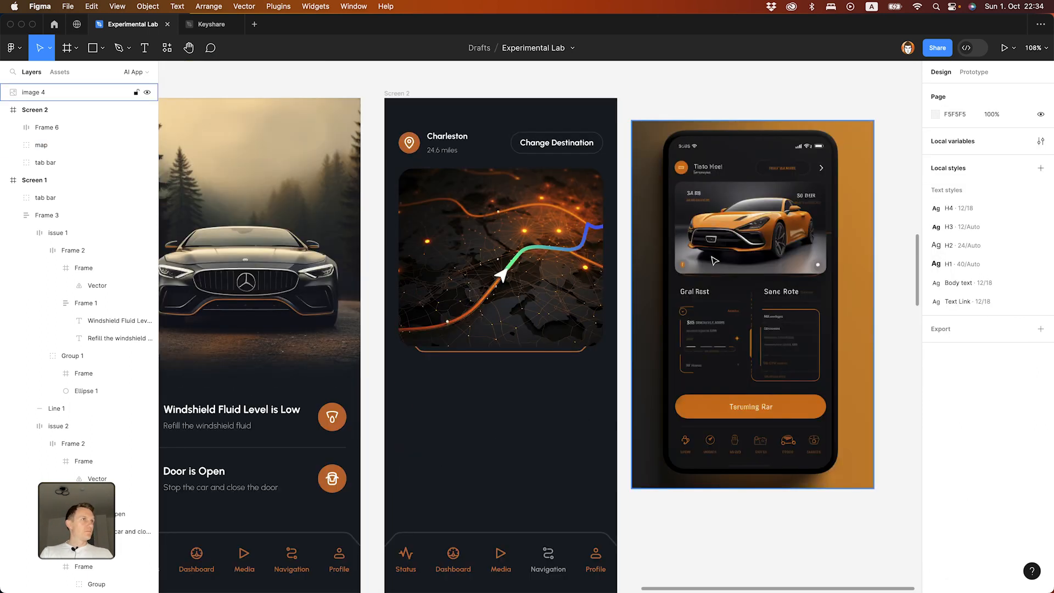
pyautogui.scroll(3, 557, 143)
pyautogui.keyDown('super'); pyautogui.click(556, 143); pyautogui.keyUp('super')
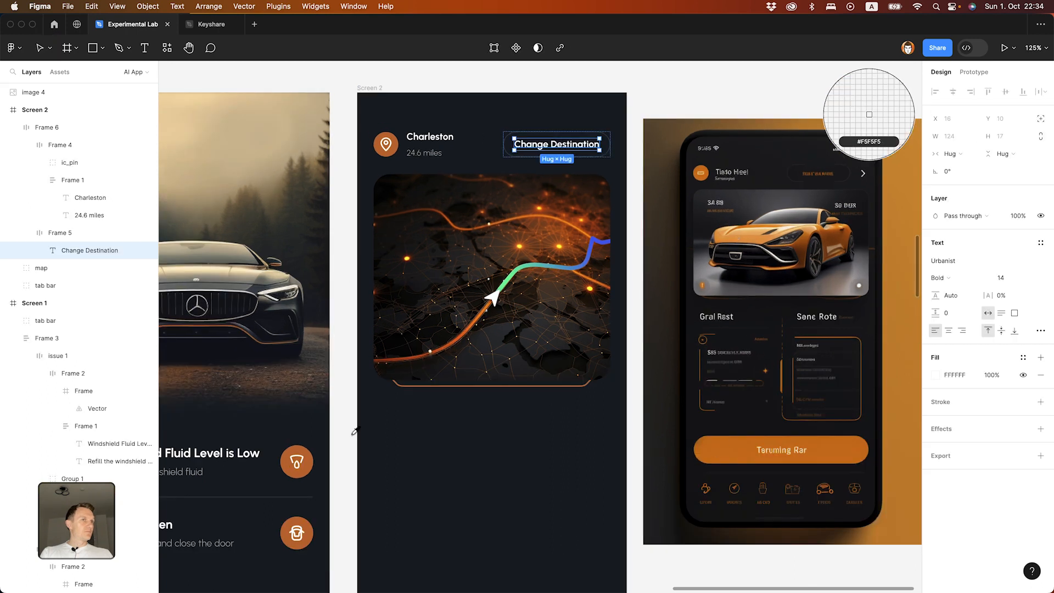
pyautogui.press('Escape')
pyautogui.scroll(-4, 665, 389)
pyautogui.scroll(-2, 668, 389)
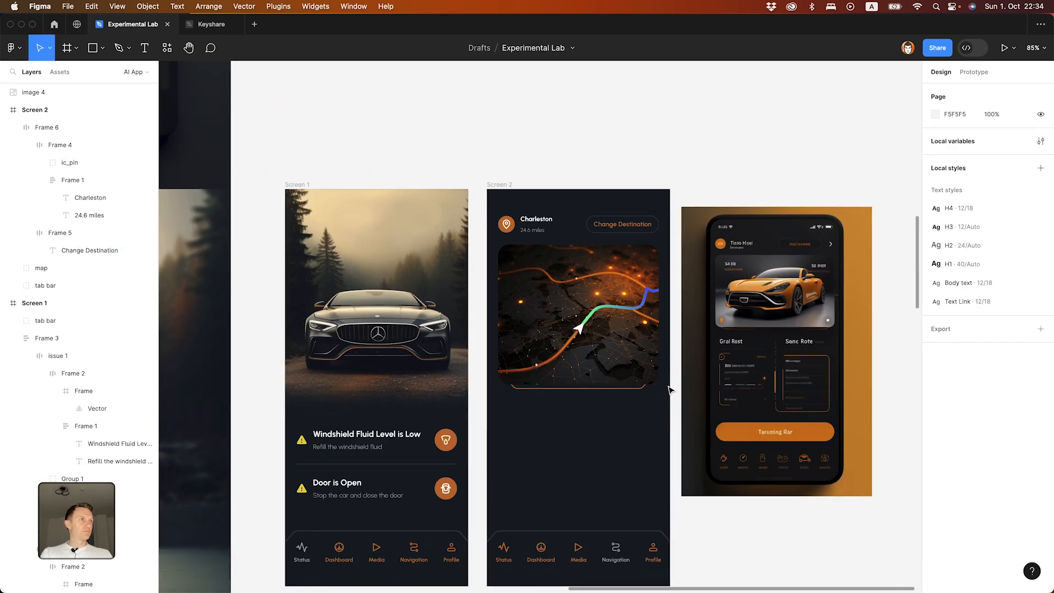
# Step: Set the Change Destination button's vertical padding to 12 and nudge the map group slightly further down
pyautogui.click(536, 192)
pyautogui.click(536, 192)
pyautogui.scroll(8, 619, 195)
pyautogui.click(619, 195)
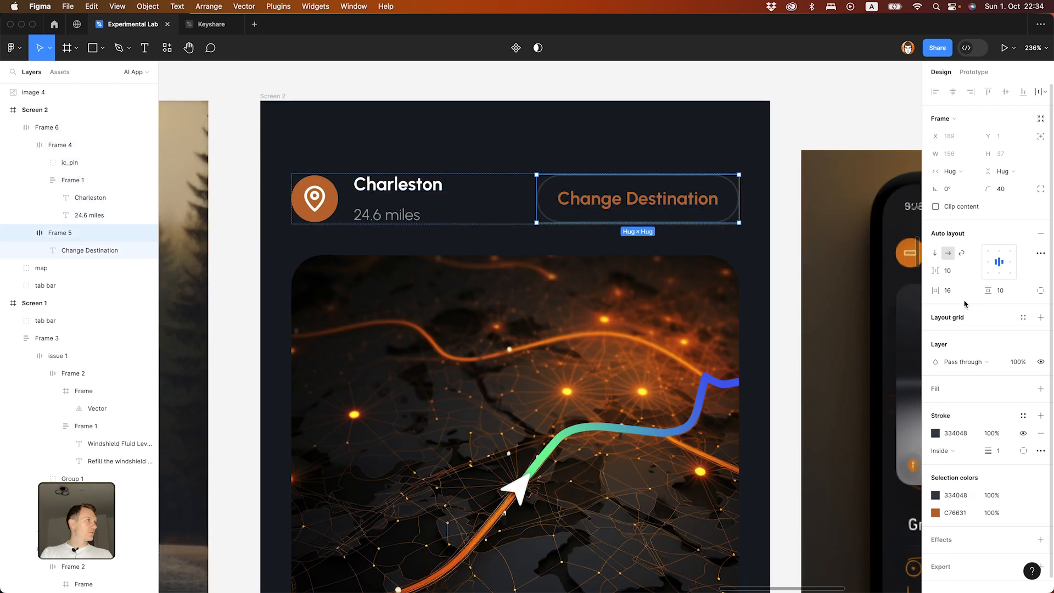
pyautogui.hotkey('shift', 'Return')
pyautogui.scroll(-2, 658, 145)
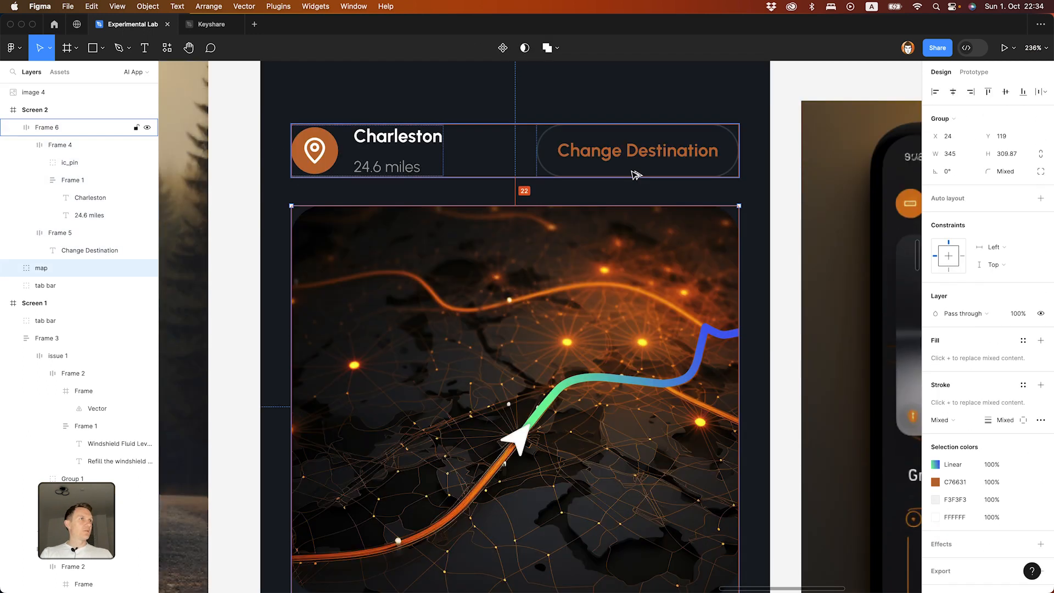
pyautogui.press('Escape')
pyautogui.scroll(-8, 597, 85)
pyautogui.scroll(3, 788, 364)
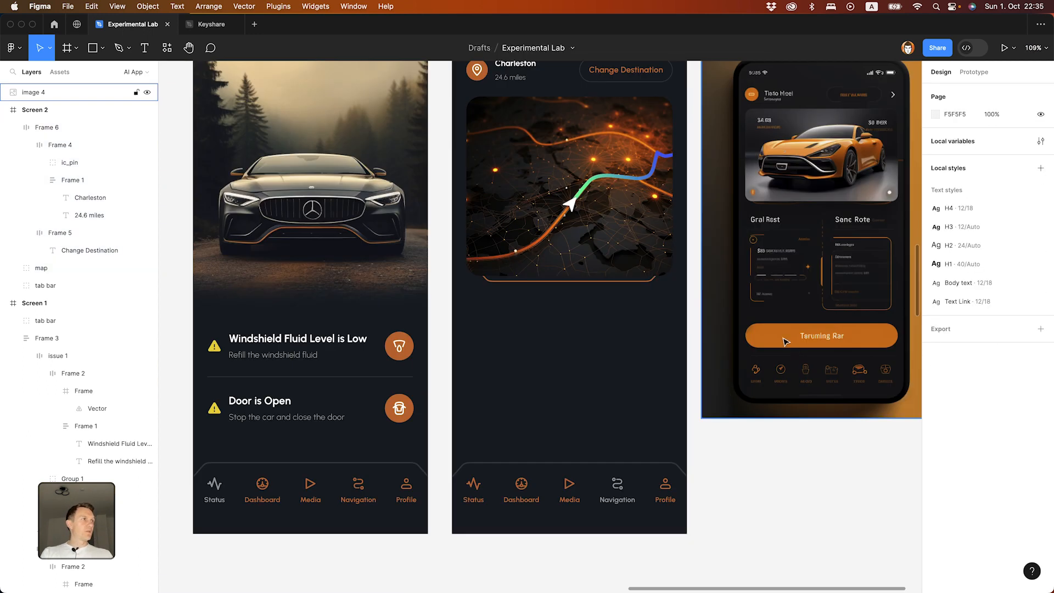
# Step: Duplicate the Change Destination button to just above the tab bar and change the copy's text to "Stop Navigation"
pyautogui.scroll(1, 574, 113)
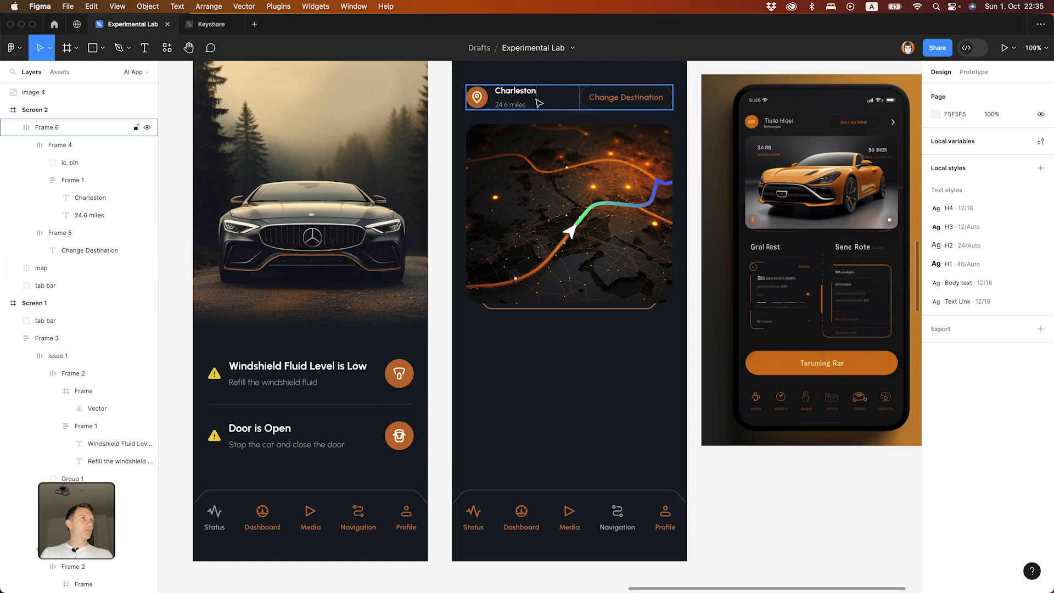
pyautogui.click(518, 94)
pyautogui.click(604, 97)
pyautogui.scroll(2, 628, 229)
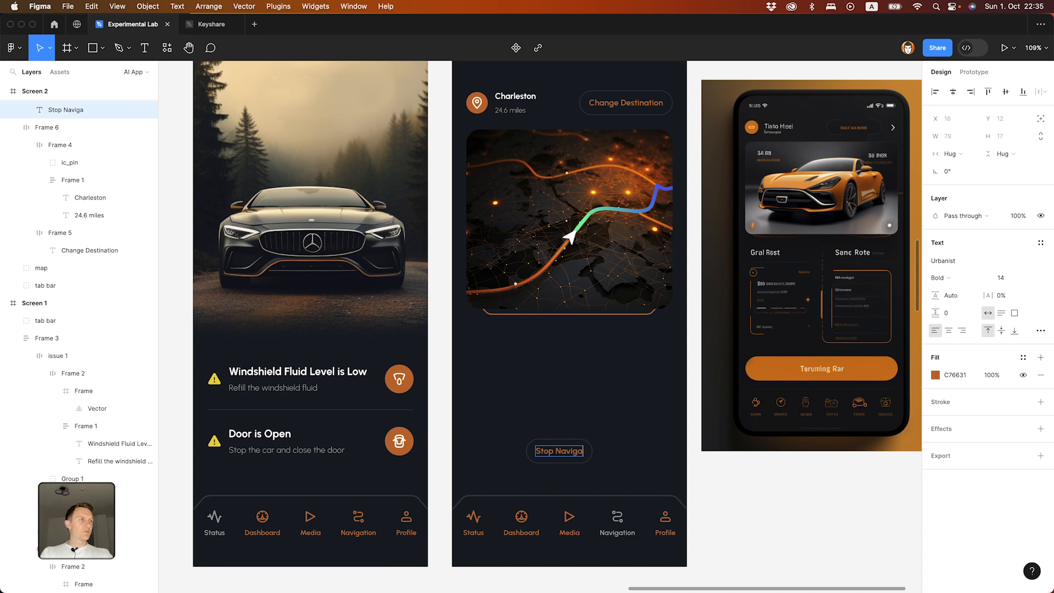
pyautogui.press('Escape')
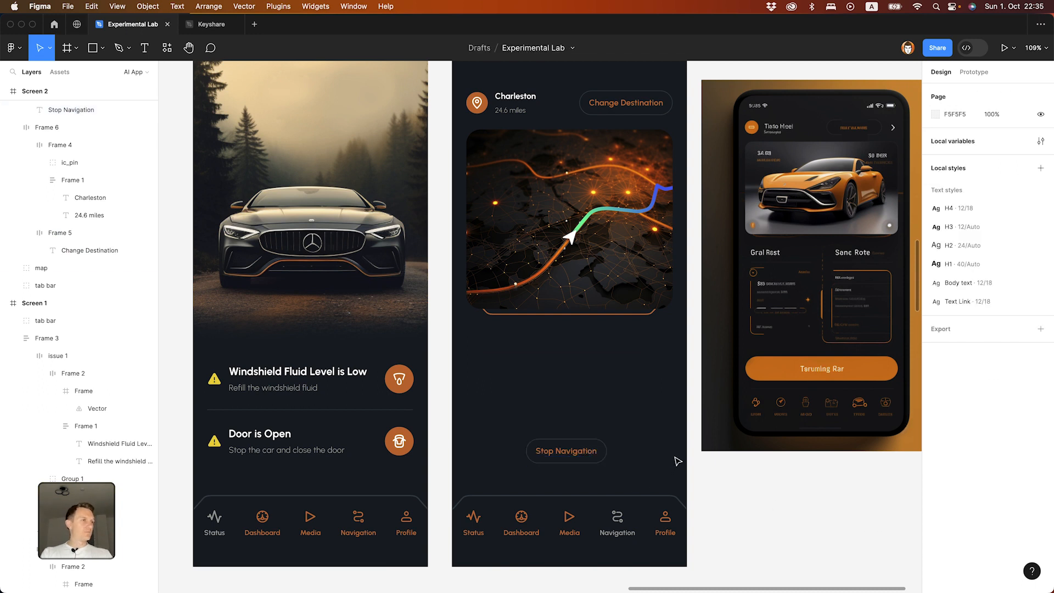
# Step: Set the "Stop Navigation" text's fill to white, FFFFFF
pyautogui.hotkey('shift', 'a')
pyautogui.press('Return')
pyautogui.click(961, 377)
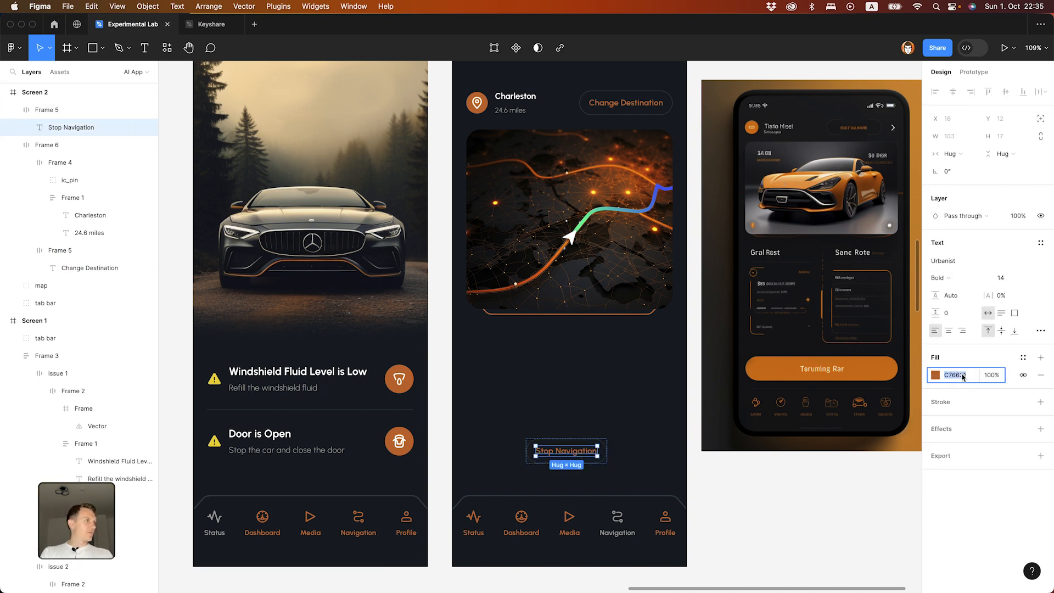
pyautogui.press('Return')
pyautogui.click(680, 459)
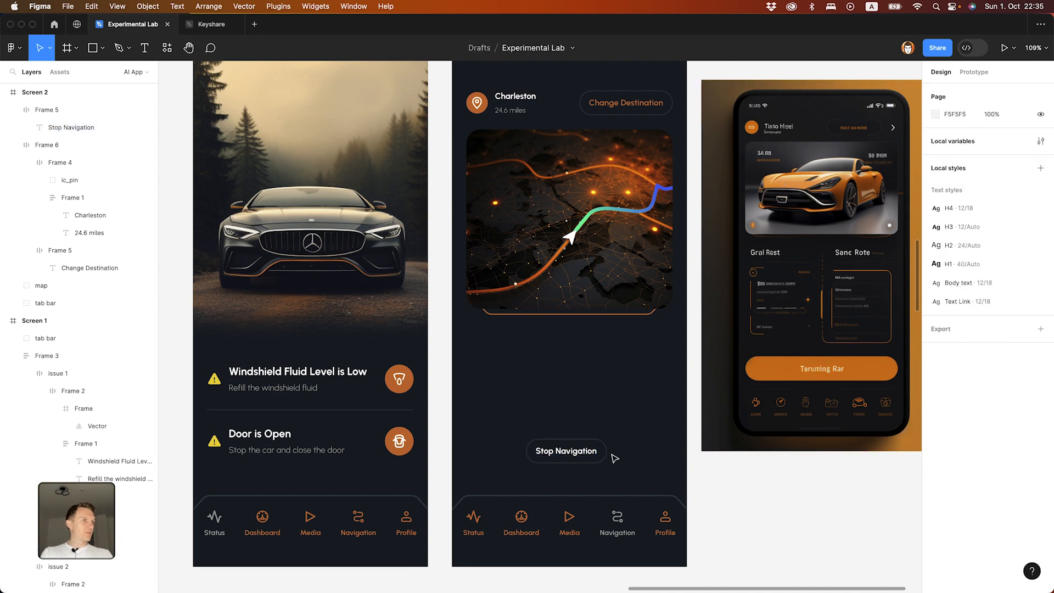
# Step: Replace the Stop Navigation button's stroke with a fill of C76631 sampled from Screen 1's orange icon circle
pyautogui.click(611, 459)
pyautogui.scroll(-1, 1040, 483)
pyautogui.click(1040, 468)
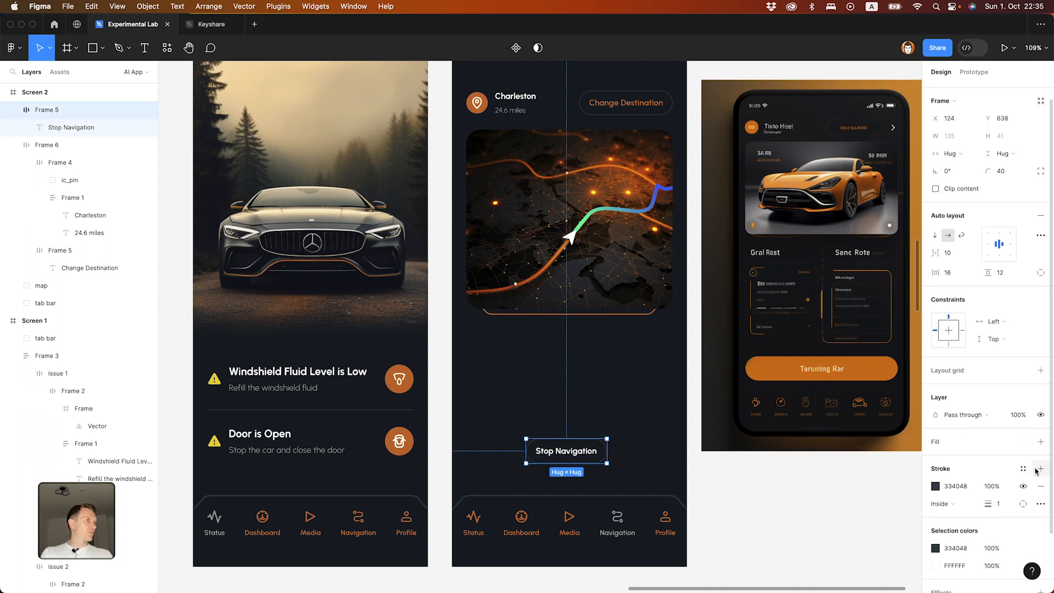
pyautogui.click(1042, 487)
pyautogui.click(1039, 441)
pyautogui.click(935, 459)
pyautogui.click(880, 483)
pyautogui.click(806, 461)
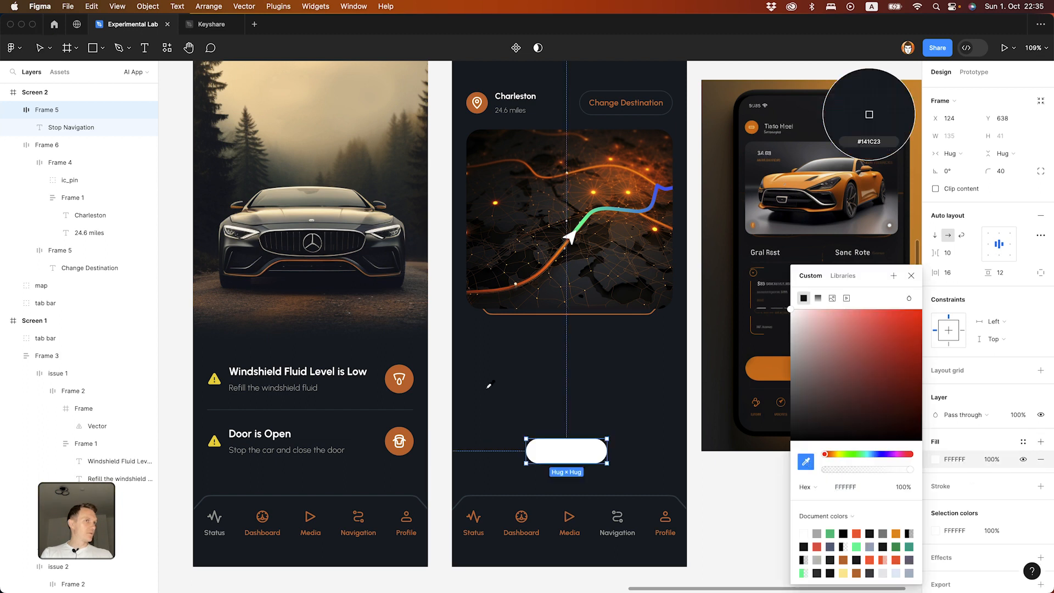
pyautogui.click(410, 384)
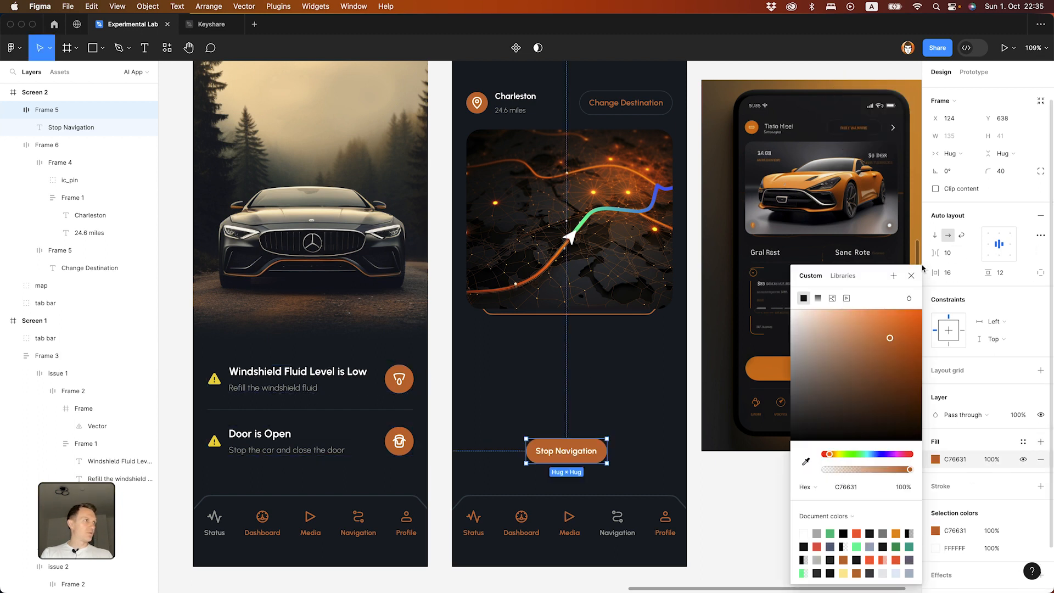
pyautogui.press('Escape')
# Step: Widen the Stop Navigation button to 345 with its left edge at X 24, matching the map's width
pyautogui.click(566, 450)
pyautogui.moveTo(606, 451); pyautogui.dragTo(675, 448)
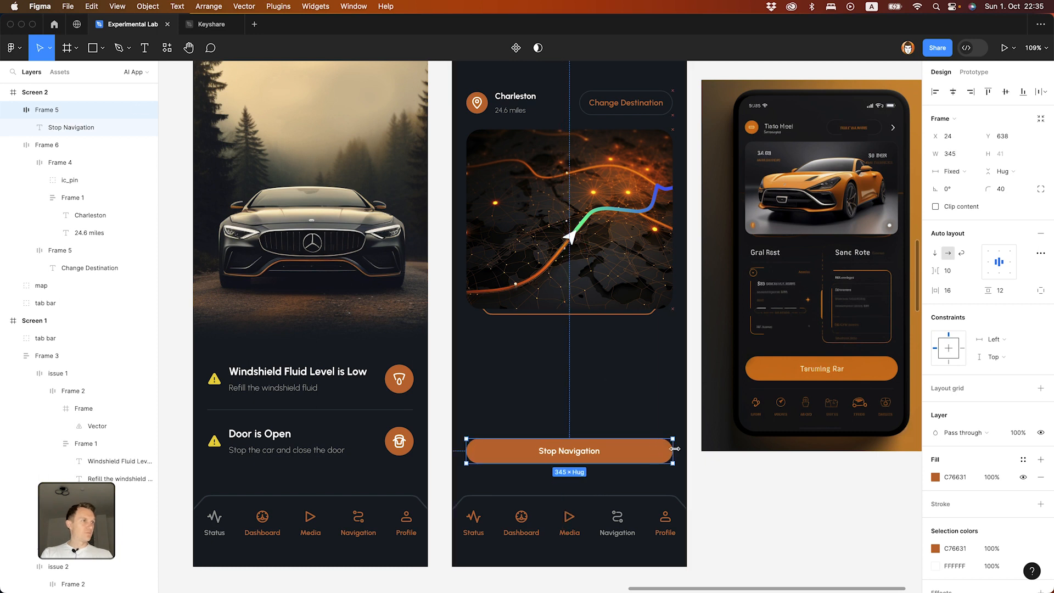
pyautogui.click(776, 513)
# Step: Set the Stop Navigation button's vertical padding to 16 and place it at Y 643, 40 above the tab bar
pyautogui.scroll(-3, 775, 512)
pyautogui.click(646, 366)
pyautogui.press('alt')
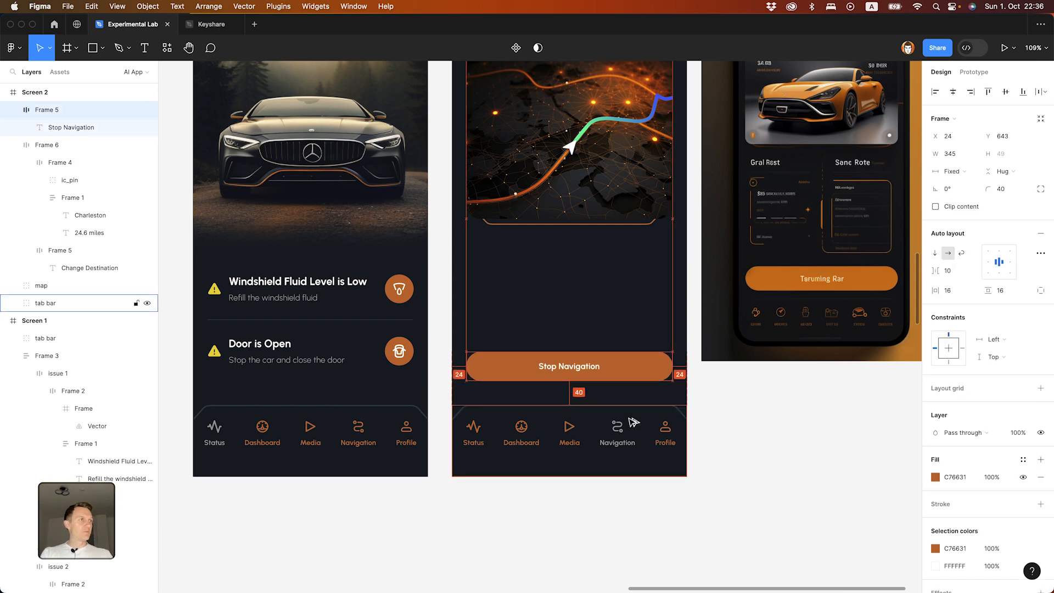
pyautogui.click(727, 447)
# Step: Add a "Fuel Level" text below the map at about X 35, Y 485
pyautogui.scroll(4, 734, 466)
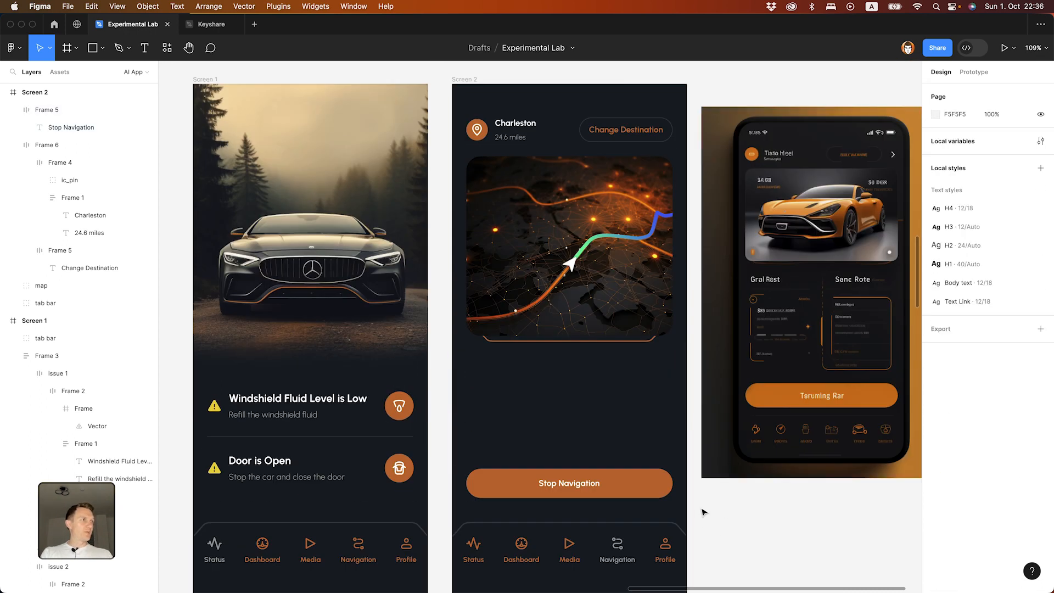
pyautogui.scroll(-2, 726, 349)
pyautogui.hscroll(2, 725, 349)
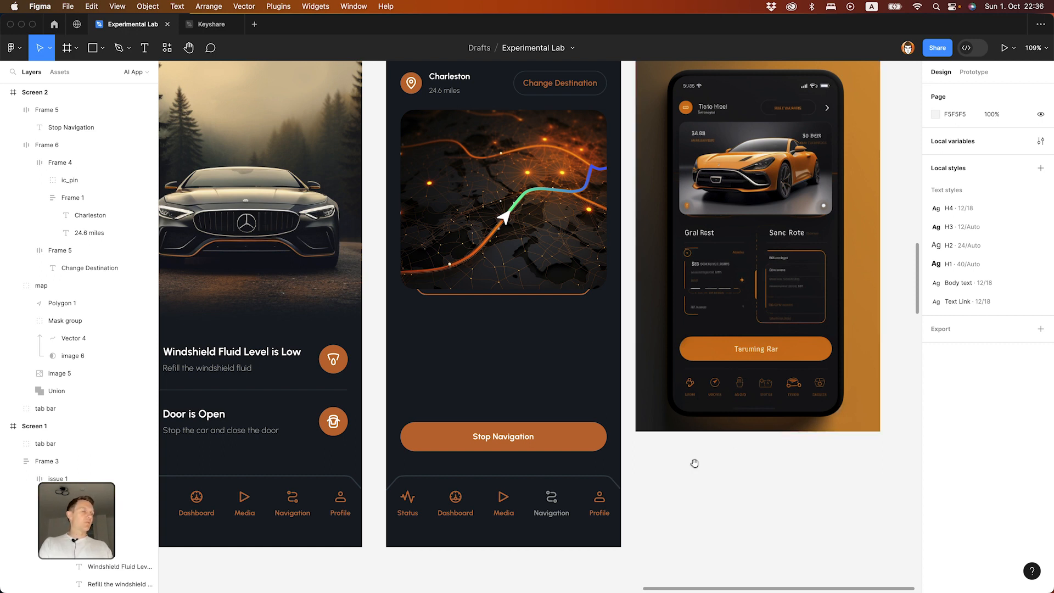
pyautogui.moveTo(694, 463); pyautogui.dragTo(745, 468)
pyautogui.scroll(2, 494, 357)
pyautogui.press('t')
pyautogui.click(455, 332)
pyautogui.write('F')
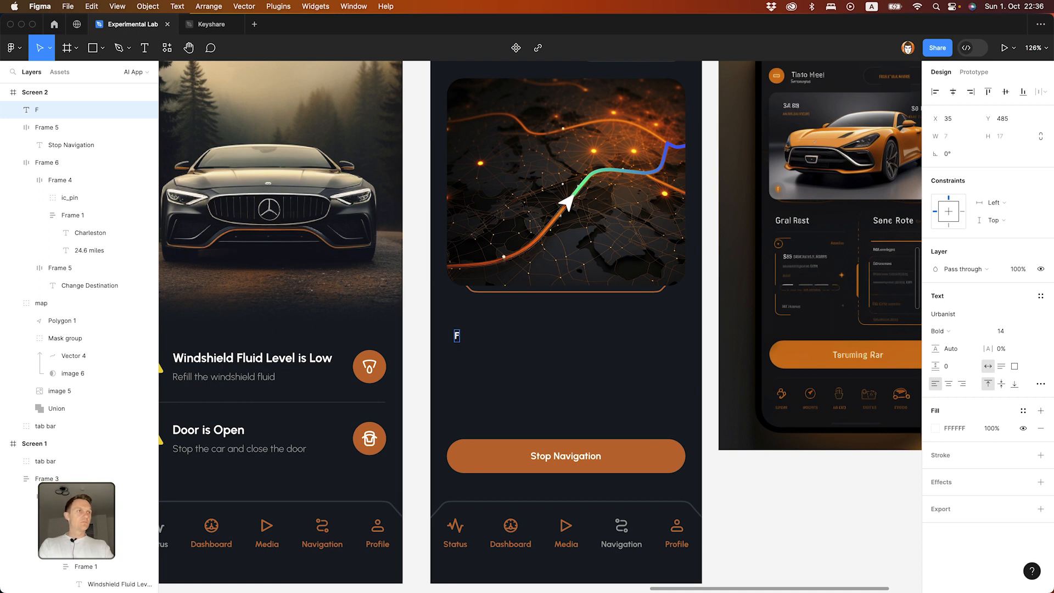
pyautogui.write('uel Level')
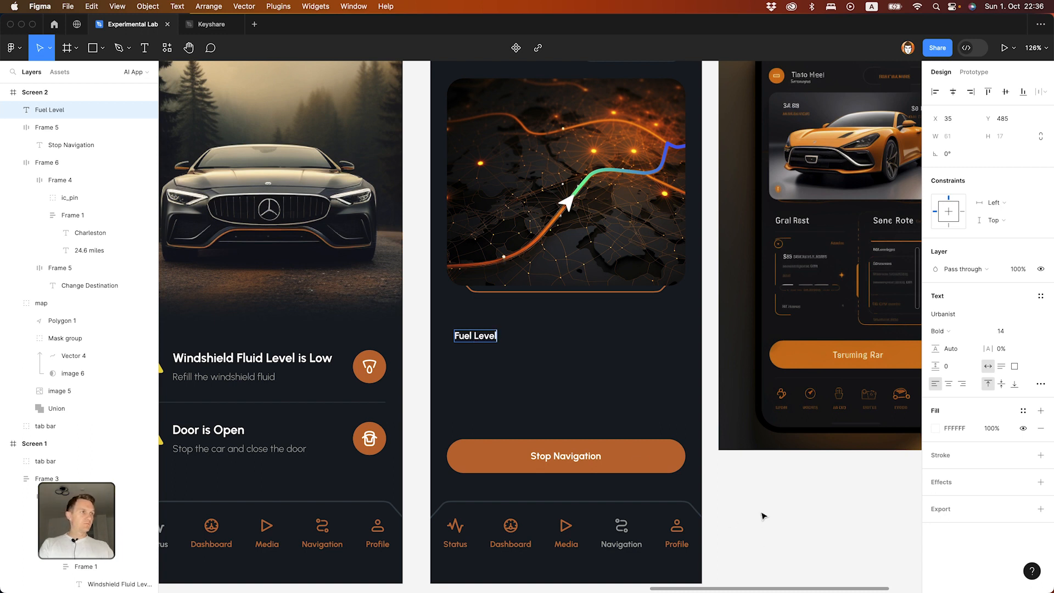
pyautogui.press('Escape')
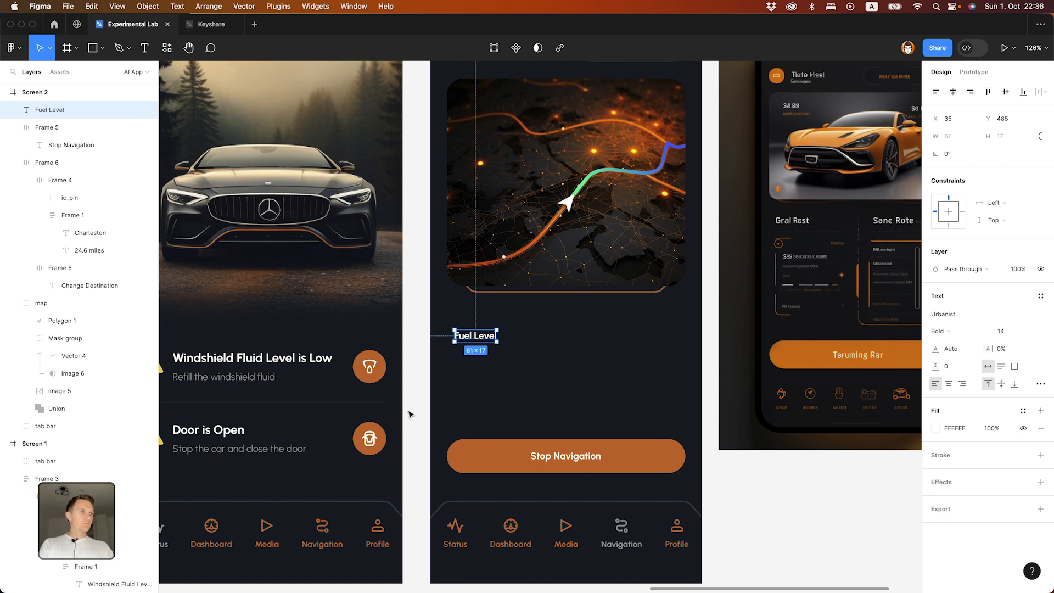
# Step: Apply the "Windshield Fluid Level is Low" title's text properties to "Fuel Level" and move it to about X 24, Y 474
pyautogui.click(305, 359)
pyautogui.click(483, 339)
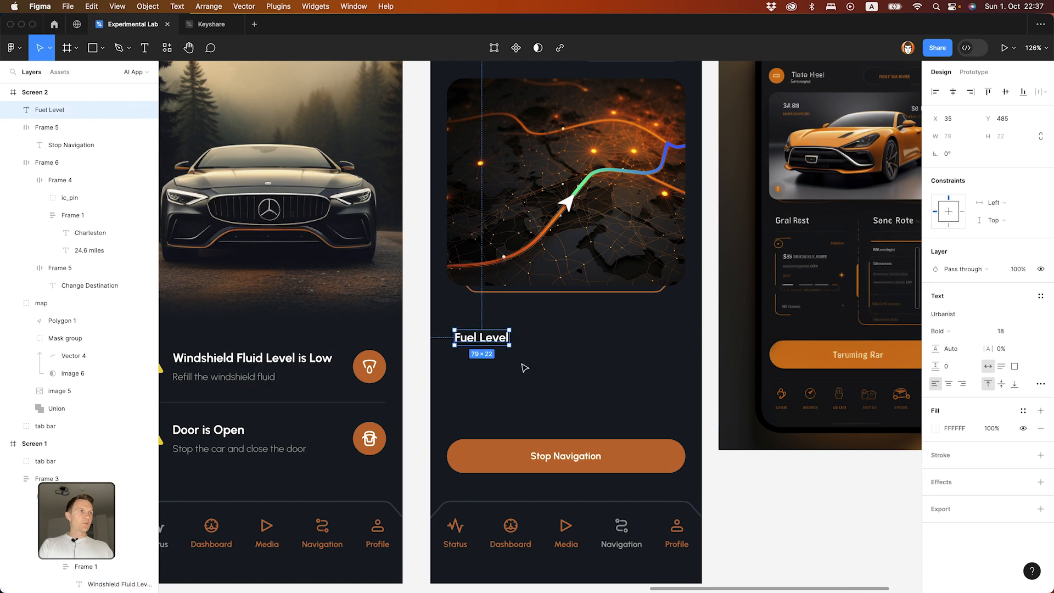
pyautogui.moveTo(493, 337); pyautogui.dragTo(485, 330)
pyautogui.moveTo(514, 282)
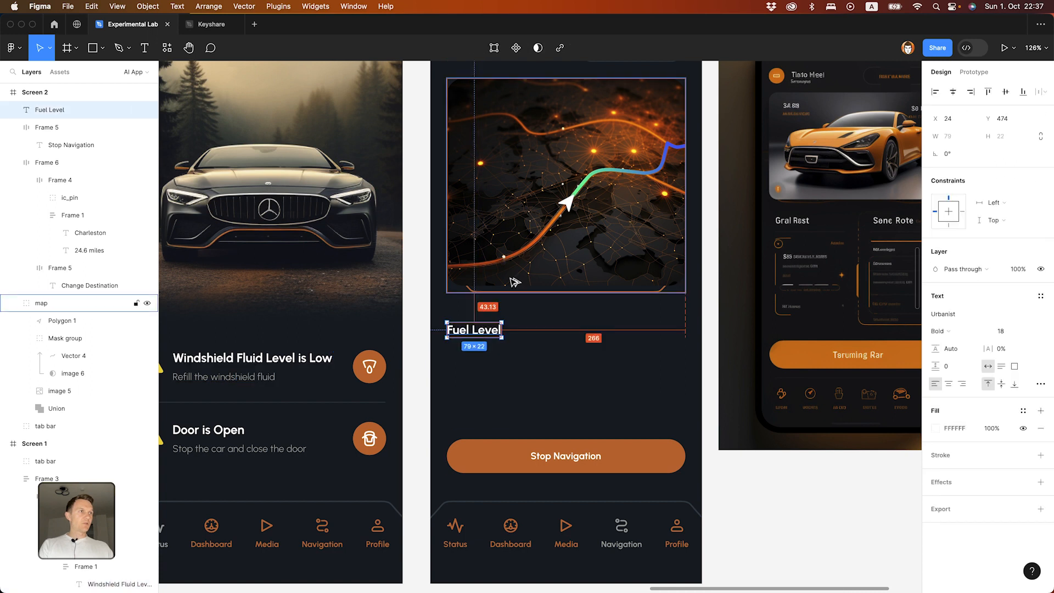
pyautogui.click(790, 454)
pyautogui.scroll(-2, 790, 454)
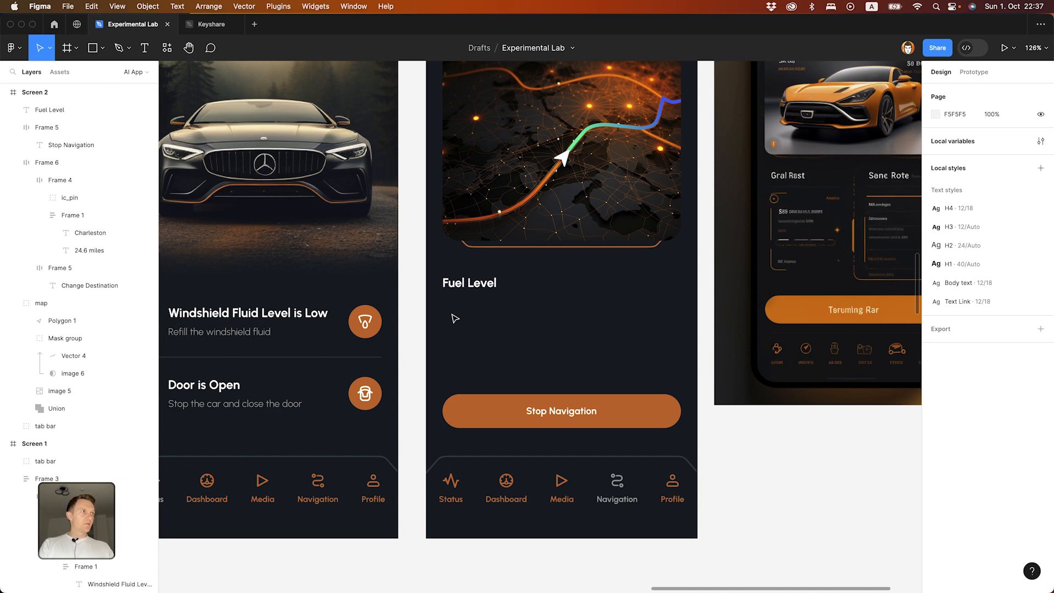
# Step: Draw a 345 by 12 bar below the Fuel Level title at X 24, Y 525, with corner radius 20 and fill 334048
pyautogui.scroll(3, 454, 317)
pyautogui.scroll(-3, 454, 316)
pyautogui.press('r')
pyautogui.moveTo(443, 307); pyautogui.dragTo(681, 320)
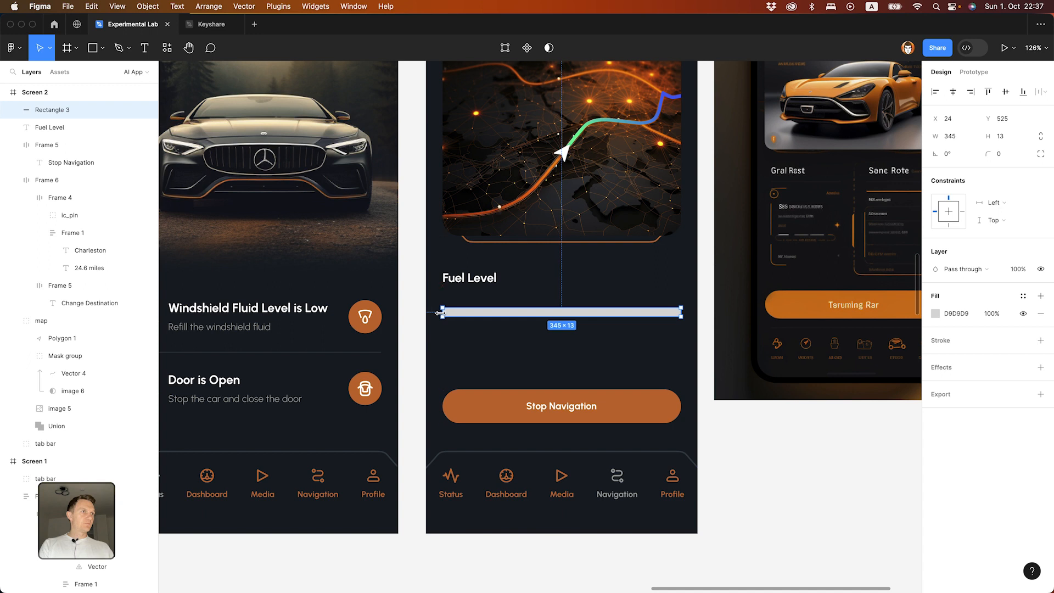
pyautogui.click(1009, 138)
pyautogui.write('12')
pyautogui.click(745, 494)
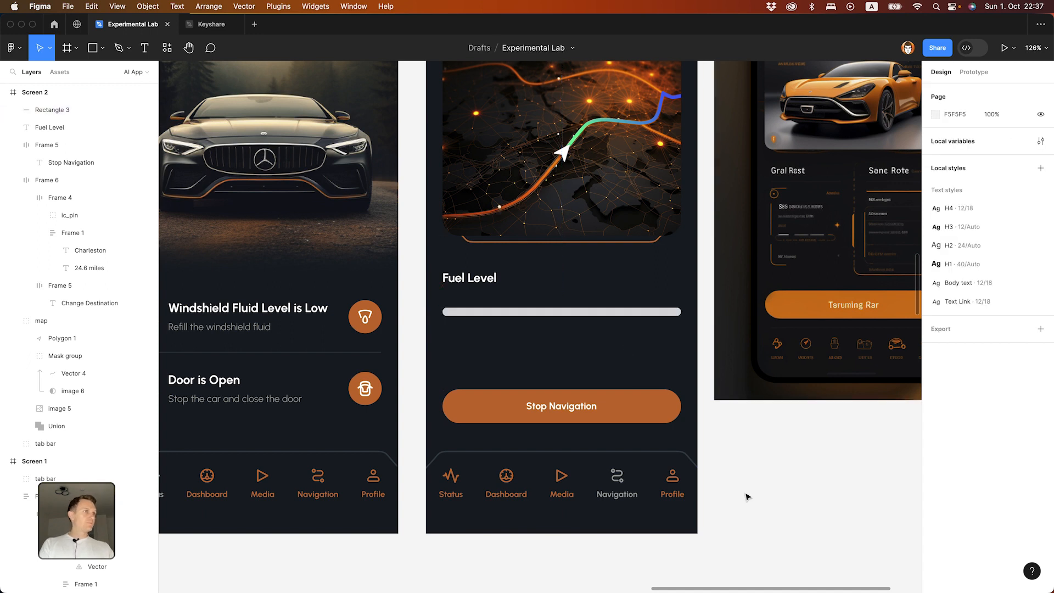
pyautogui.scroll(5, 317, 357)
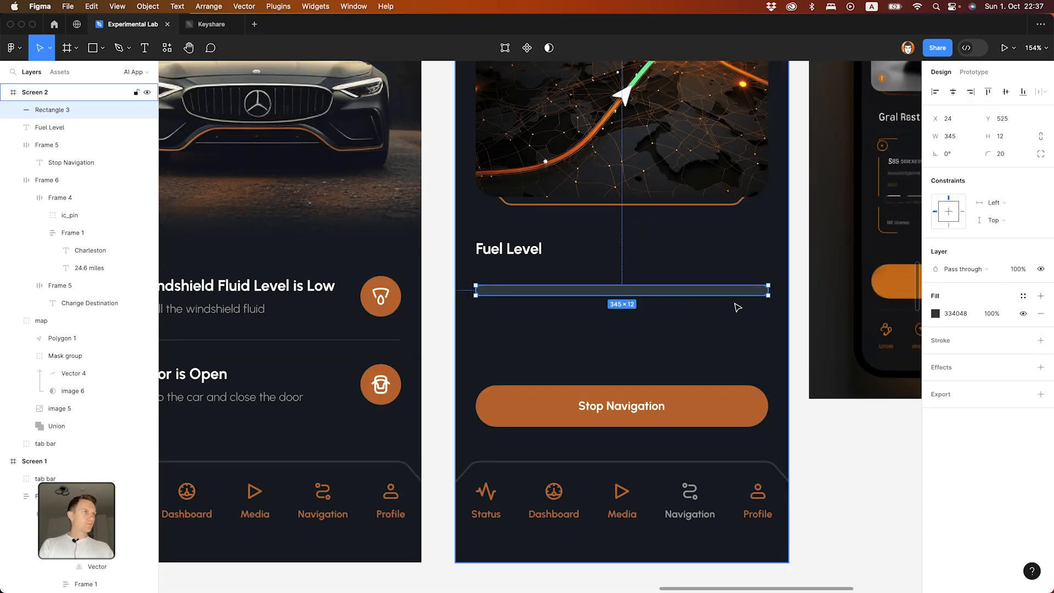
# Step: Duplicate the fuel bar, shorten the copy to 121 wide and fill it with the Stop Navigation button's orange
pyautogui.press('super+d')
pyautogui.moveTo(768, 290); pyautogui.dragTo(579, 288)
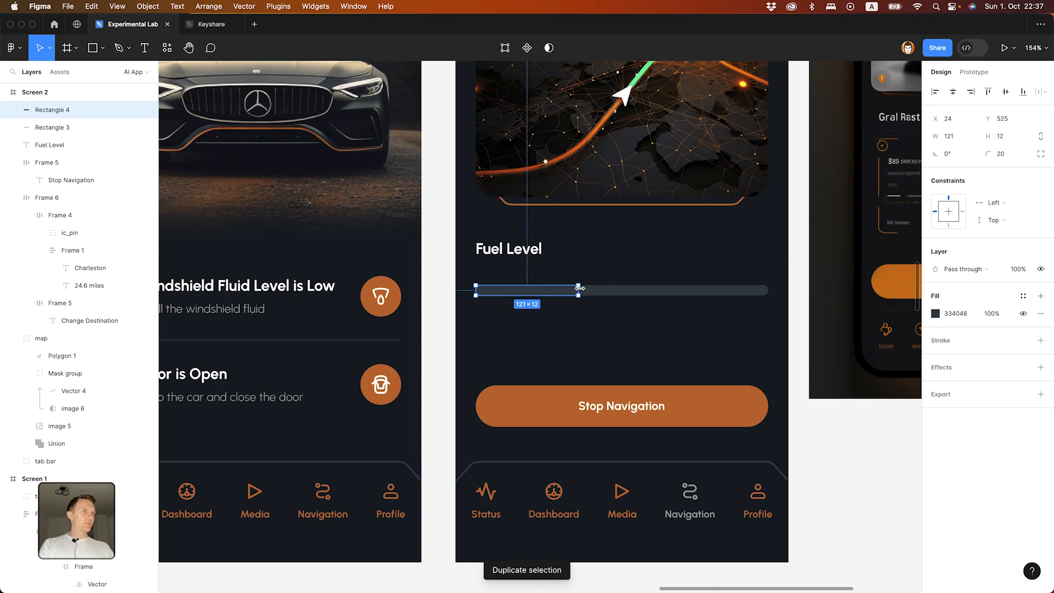
pyautogui.press('i')
pyautogui.click(544, 402)
pyautogui.click(809, 468)
# Step: Group the two fuel bars and move the group up to Y 517, 24 below the Fuel Level title
pyautogui.scroll(3, 809, 468)
pyautogui.scroll(-3, 780, 456)
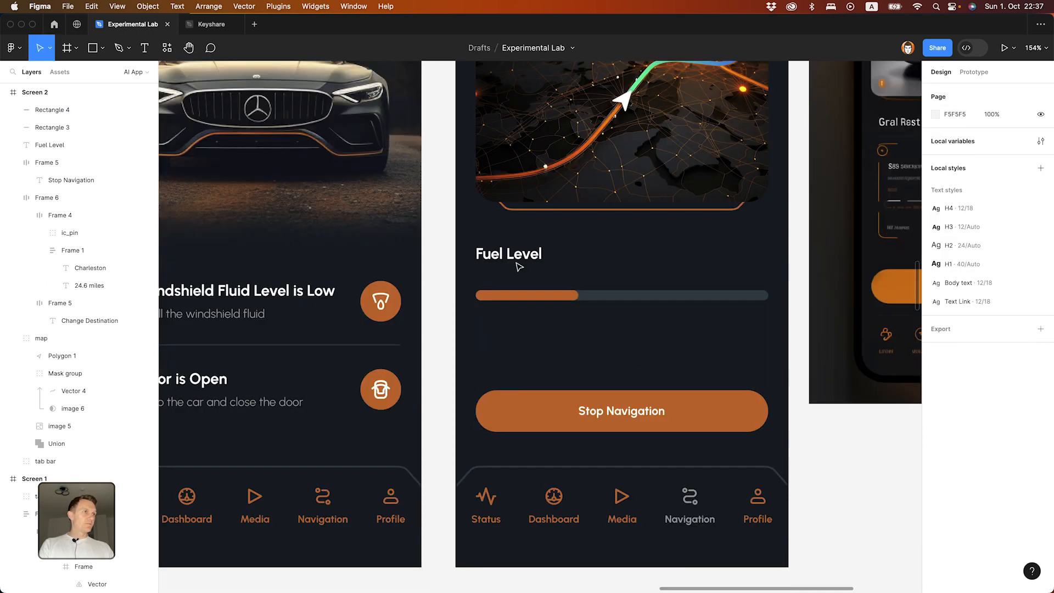
pyautogui.click(533, 295)
pyautogui.keyDown('shift'); pyautogui.click(619, 299); pyautogui.keyUp('shift')
pyautogui.press('super+g')
pyautogui.hotkey('shift', 'Up')
pyautogui.press('Up')
pyautogui.press('Up')
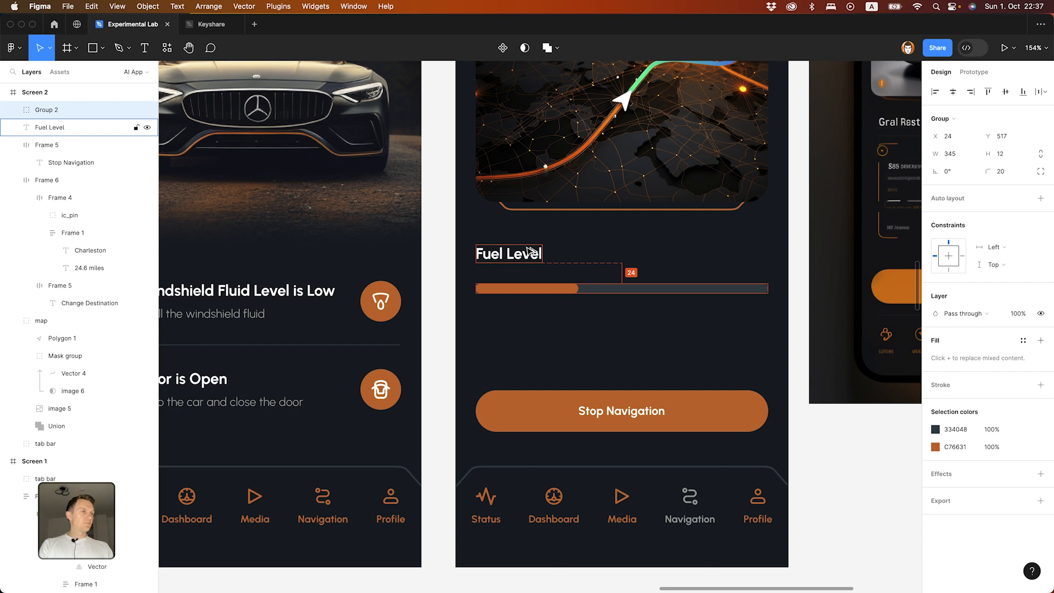
pyautogui.click(530, 333)
# Step: Copy the "Refill the windshield fluid" text below the fuel bar at about X 23, Y 545 and change it to "85.4 miles"
pyautogui.keyDown('super'); pyautogui.click(262, 318); pyautogui.keyUp('super')
pyautogui.press('super+c')
pyautogui.click(535, 251)
pyautogui.press('super+v')
pyautogui.moveTo(476, 102); pyautogui.dragTo(496, 541)
pyautogui.scroll(-4, 494, 493)
pyautogui.press('Return')
pyautogui.scroll(-3, 524, 423)
pyautogui.write('8')
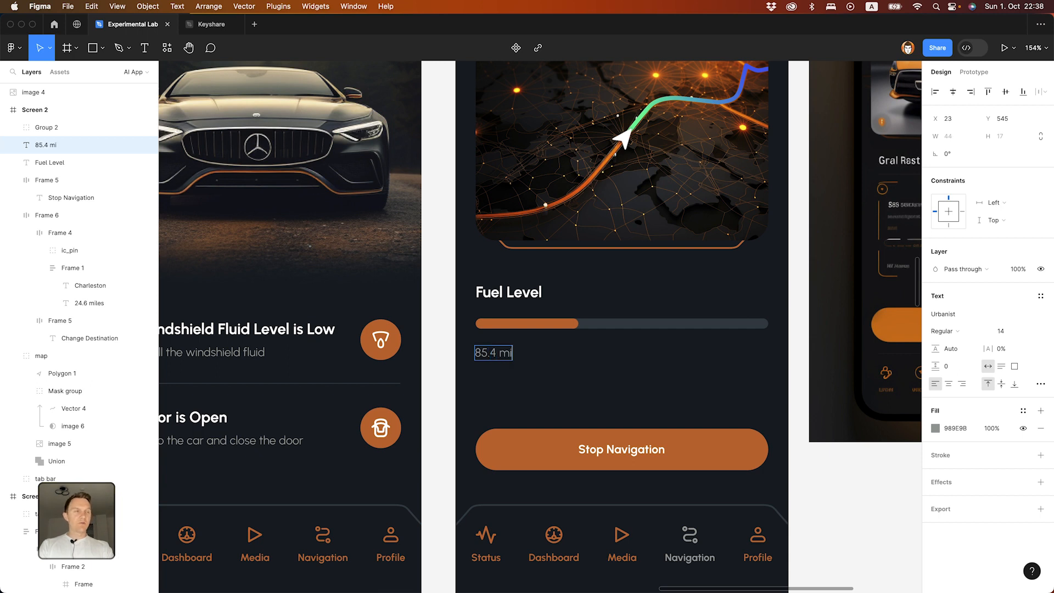
pyautogui.write('les')
pyautogui.press('Escape')
# Step: Replace the orange C76631 across both screens with D46B15, sampled from the button in the reference car mockup
pyautogui.scroll(-5, 527, 329)
pyautogui.click(321, 74)
pyautogui.keyDown('shift'); pyautogui.click(515, 96); pyautogui.keyUp('shift')
pyautogui.click(935, 421)
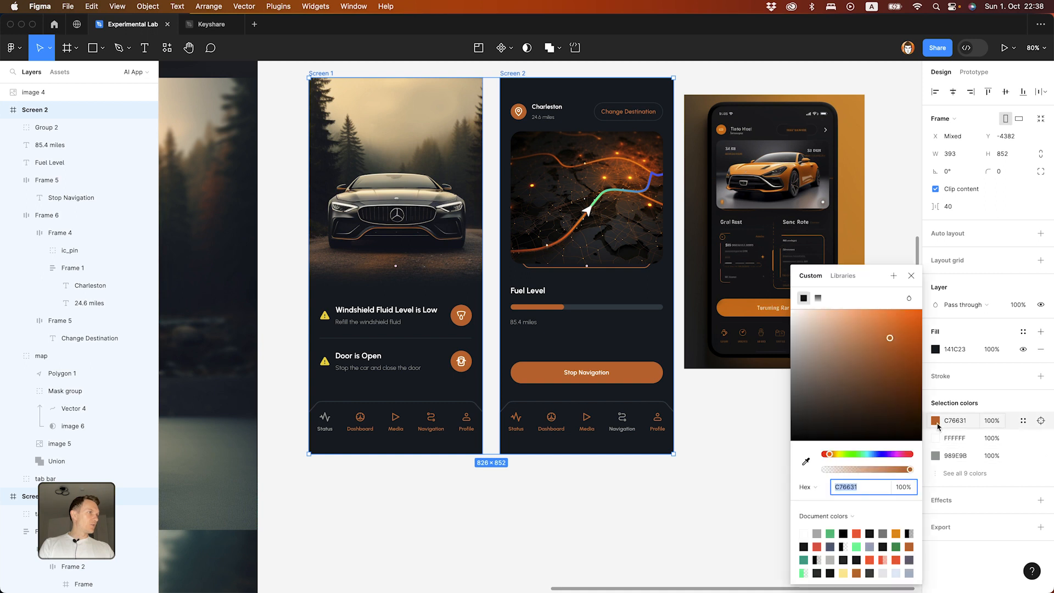
pyautogui.click(805, 462)
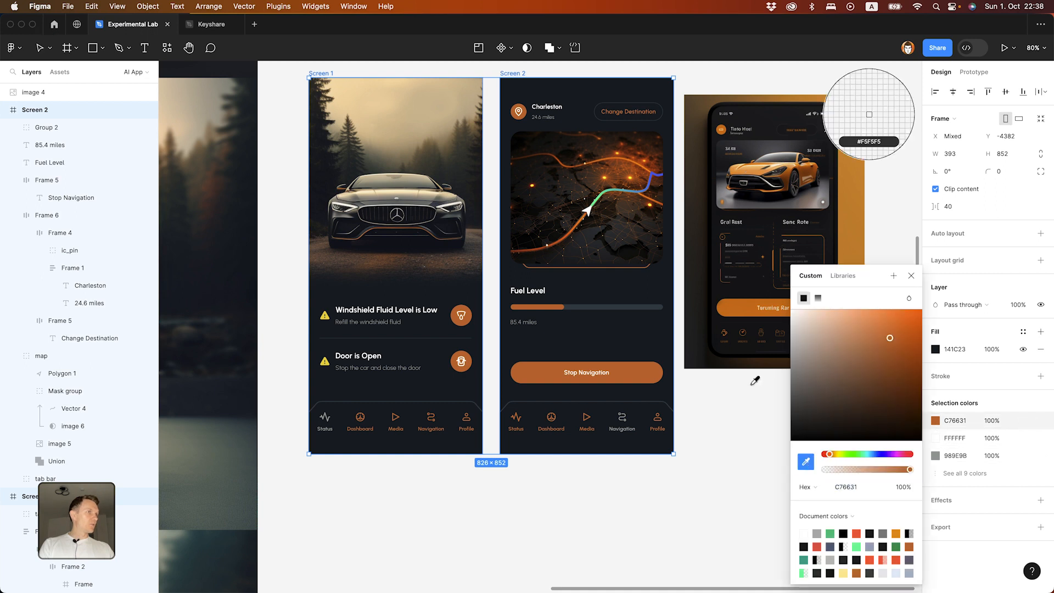
pyautogui.click(734, 305)
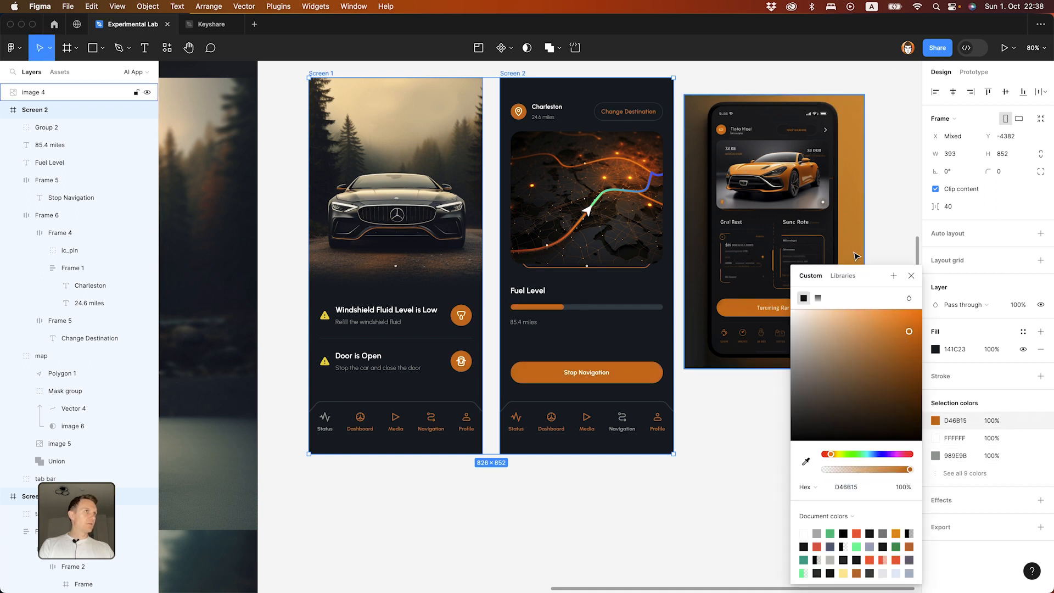
pyautogui.click(735, 463)
# Step: Wrap the Fuel Level title, bar group and "85.4 miles" text in a vertical auto layout frame and align it at X 24
pyautogui.scroll(2, 736, 463)
pyautogui.scroll(-3, 741, 456)
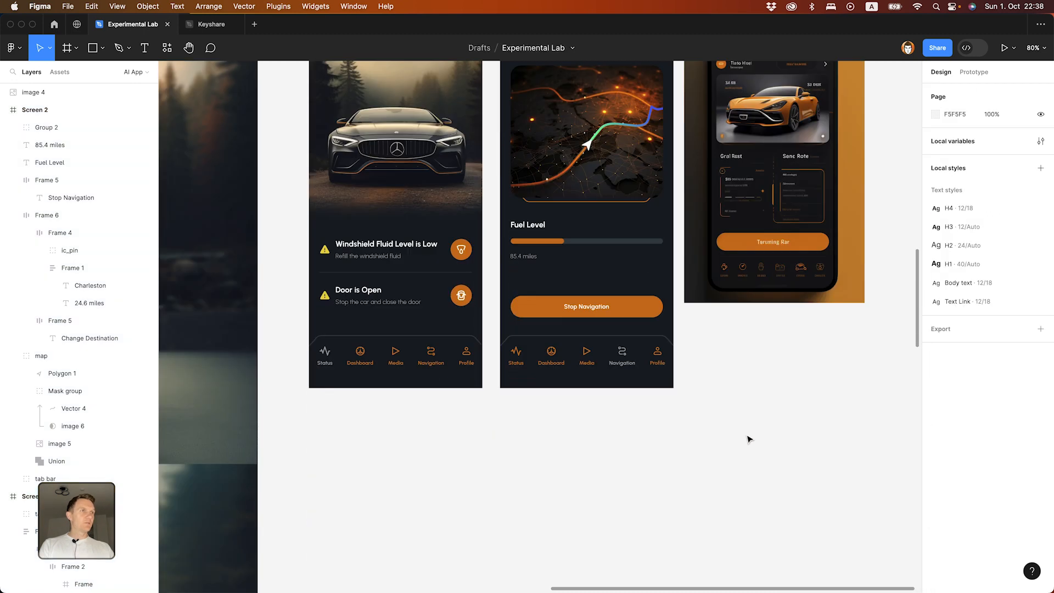
pyautogui.scroll(3, 768, 400)
pyautogui.scroll(2, 765, 438)
pyautogui.scroll(-4, 626, 259)
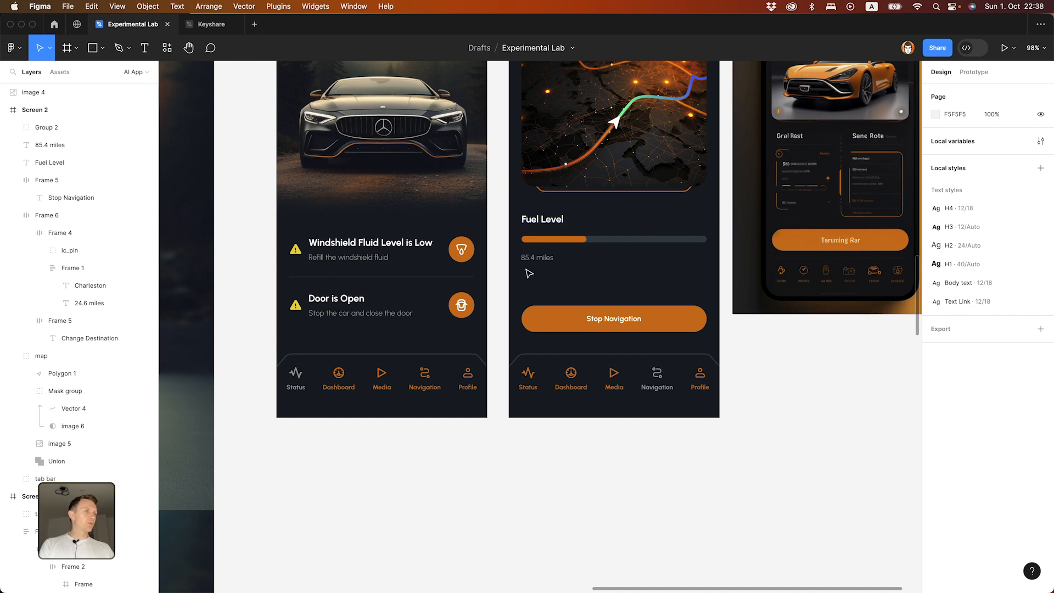
pyautogui.scroll(5, 609, 269)
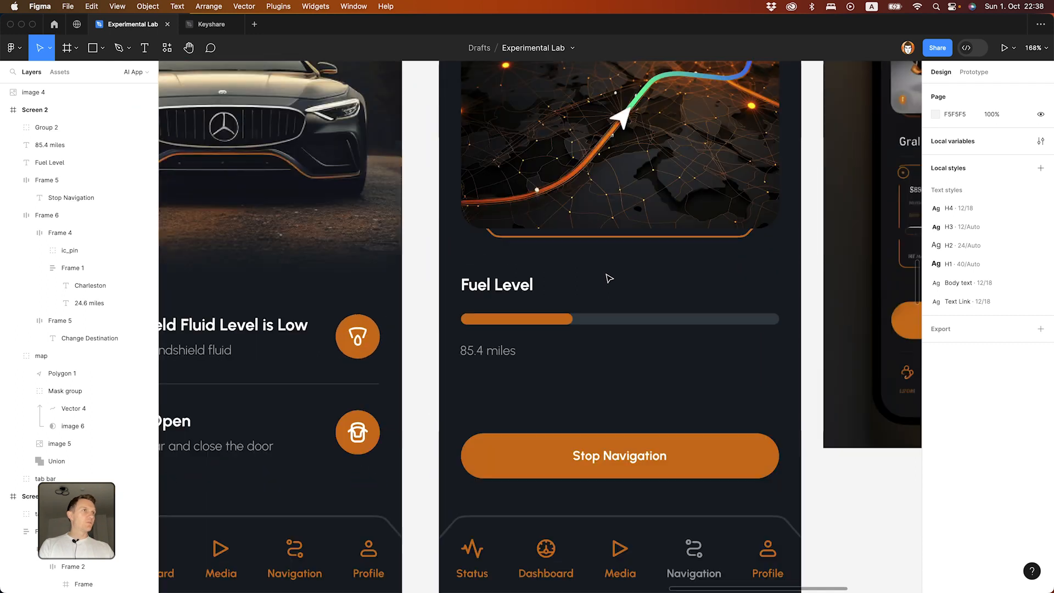
pyautogui.scroll(-2, 606, 276)
pyautogui.click(491, 264)
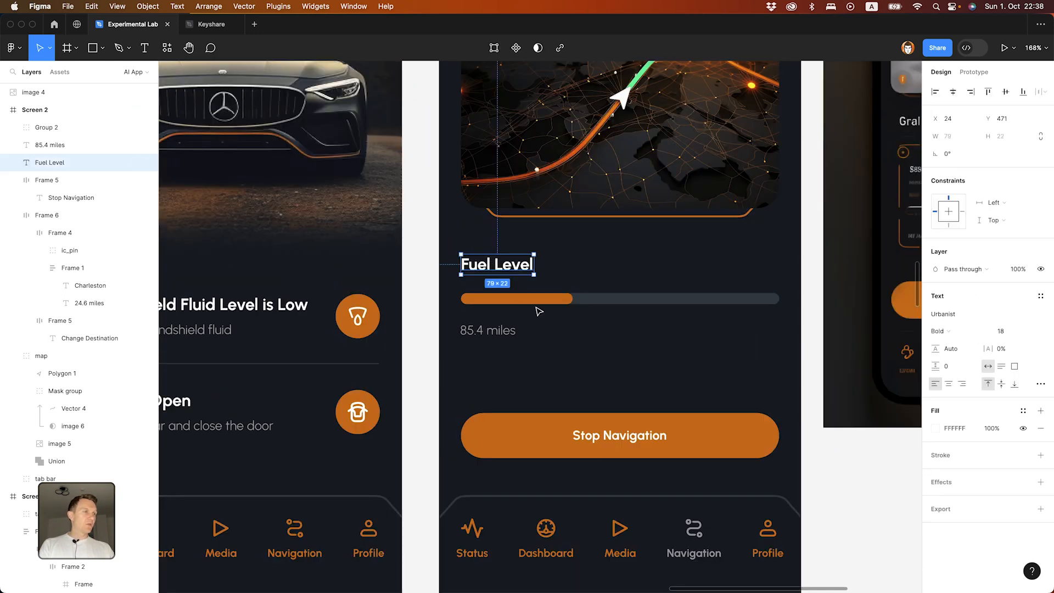
pyautogui.keyDown('shift'); pyautogui.click(494, 308); pyautogui.keyUp('shift')
pyautogui.keyDown('shift'); pyautogui.click(496, 328); pyautogui.keyUp('shift')
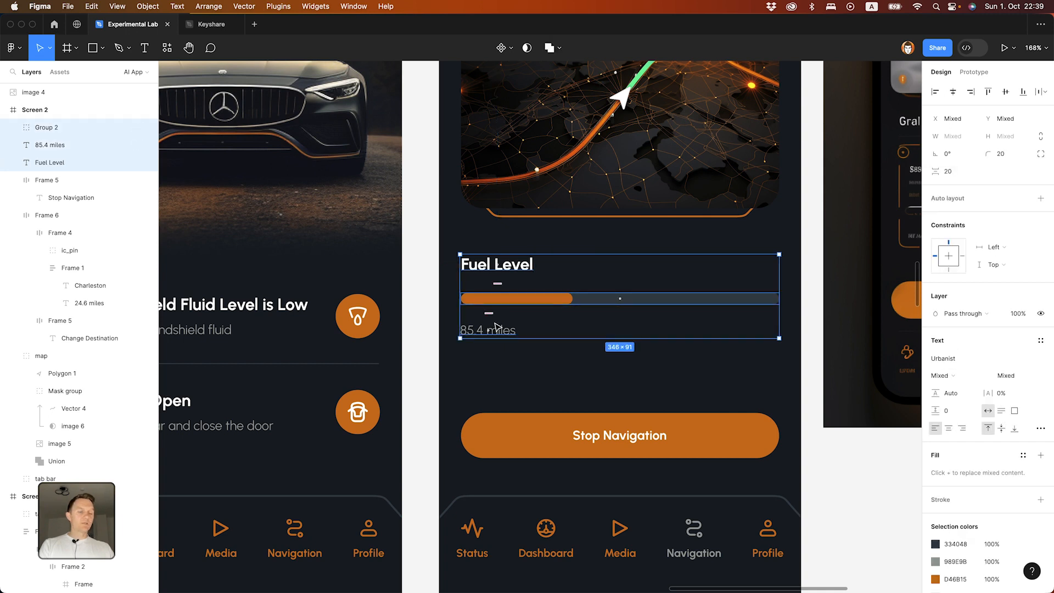
pyautogui.hotkey('shift', 'a')
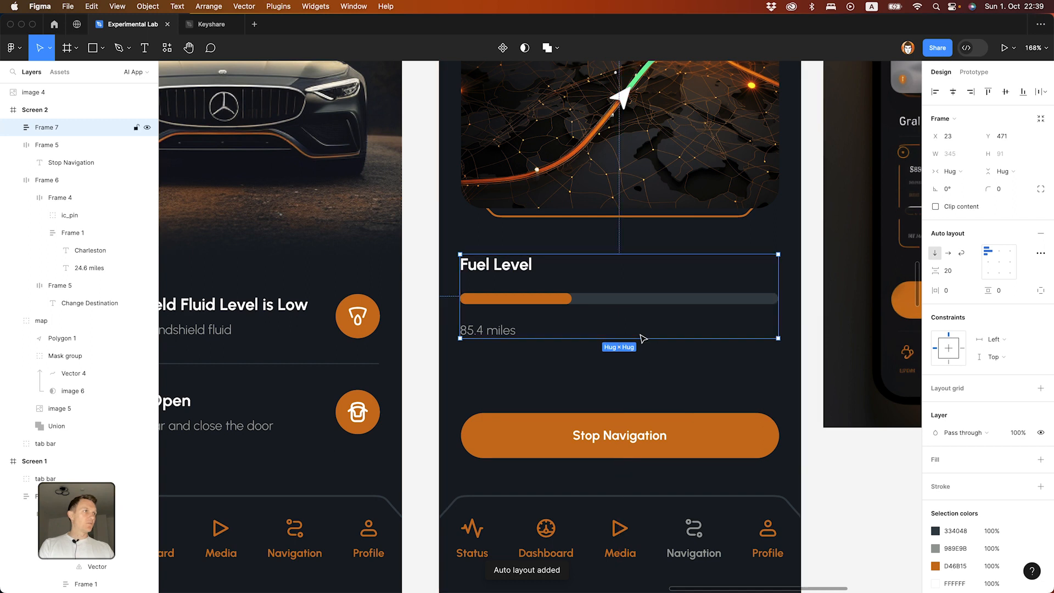
pyautogui.moveTo(619, 325); pyautogui.dragTo(619, 323)
# Step: Pad the Fuel Level frame 20 horizontally and 16 vertically, with frame width 345 and the background bar shortened to fit
pyautogui.click(950, 291)
pyautogui.write('20')
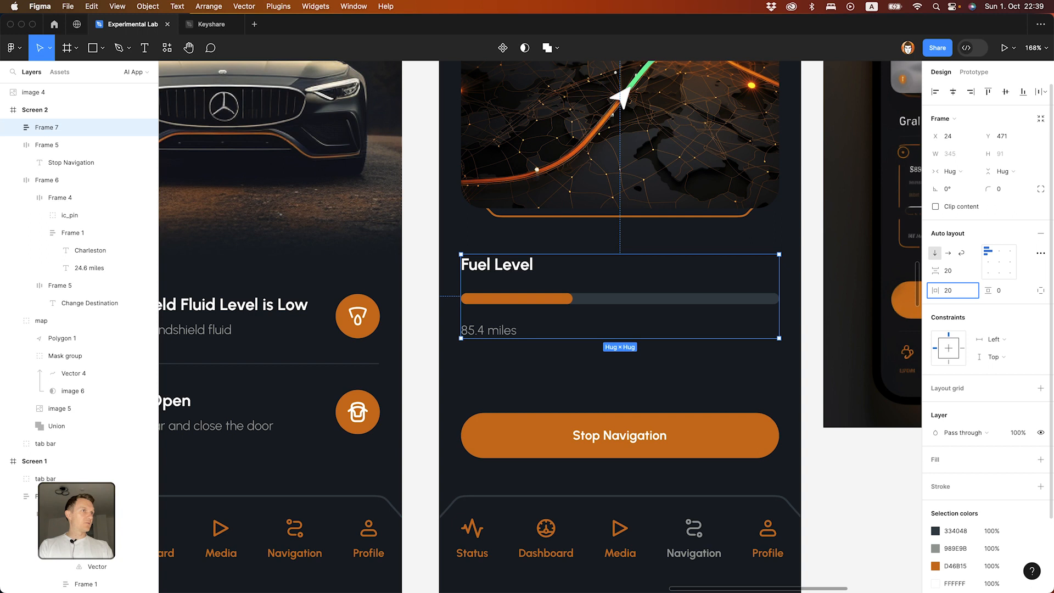
pyautogui.press('Return')
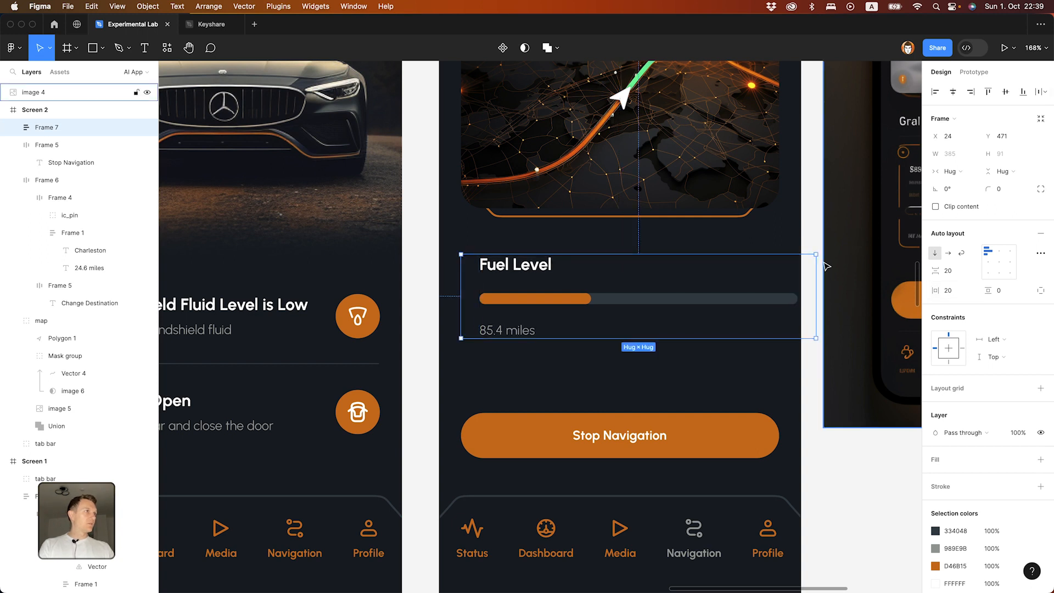
pyautogui.moveTo(814, 272); pyautogui.dragTo(779, 272)
pyautogui.keyDown('super'); pyautogui.click(771, 302); pyautogui.keyUp('super')
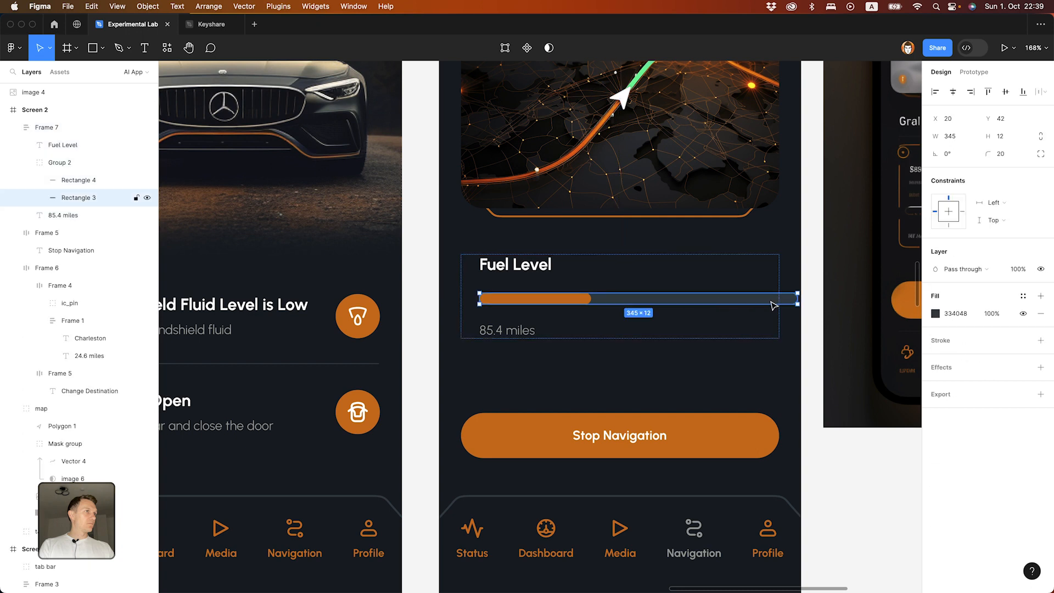
pyautogui.click(657, 320)
pyautogui.click(656, 320)
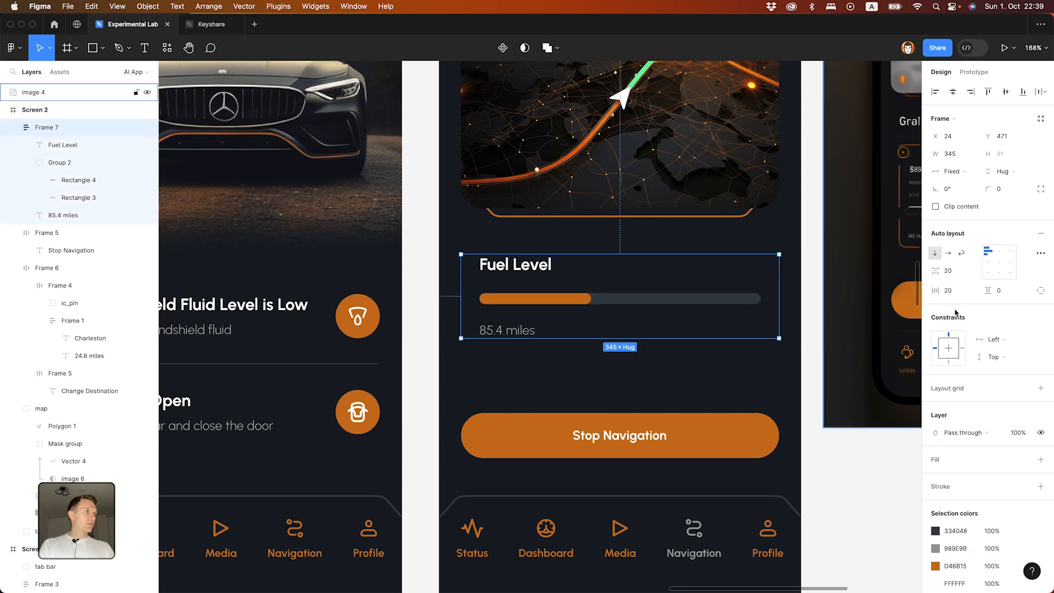
pyautogui.write('16')
pyautogui.press('Return')
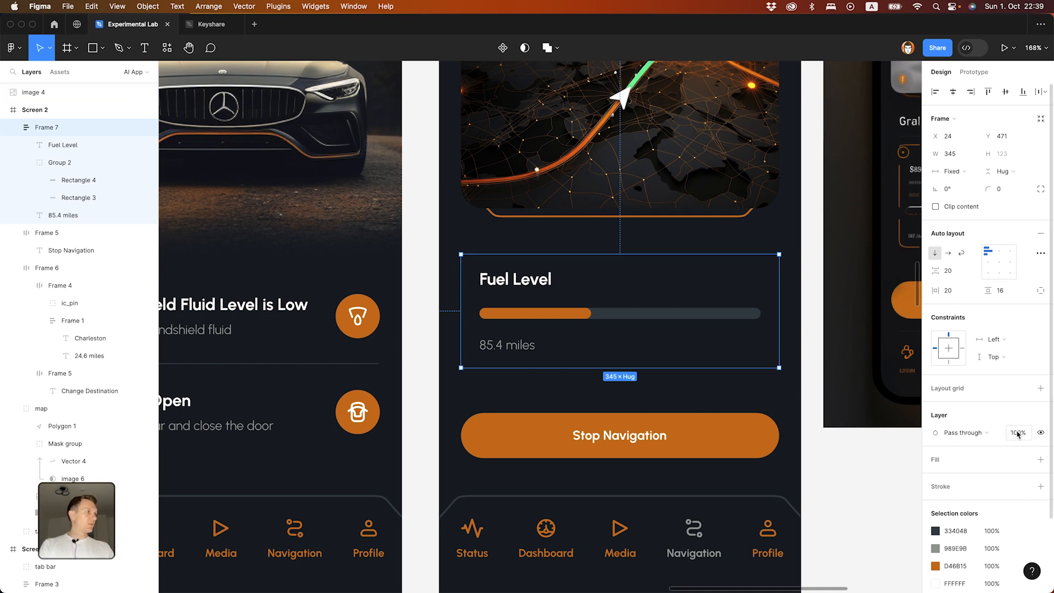
# Step: Give the Fuel Level frame a 1 px inside stroke in 334048 and round its corners
pyautogui.click(1040, 486)
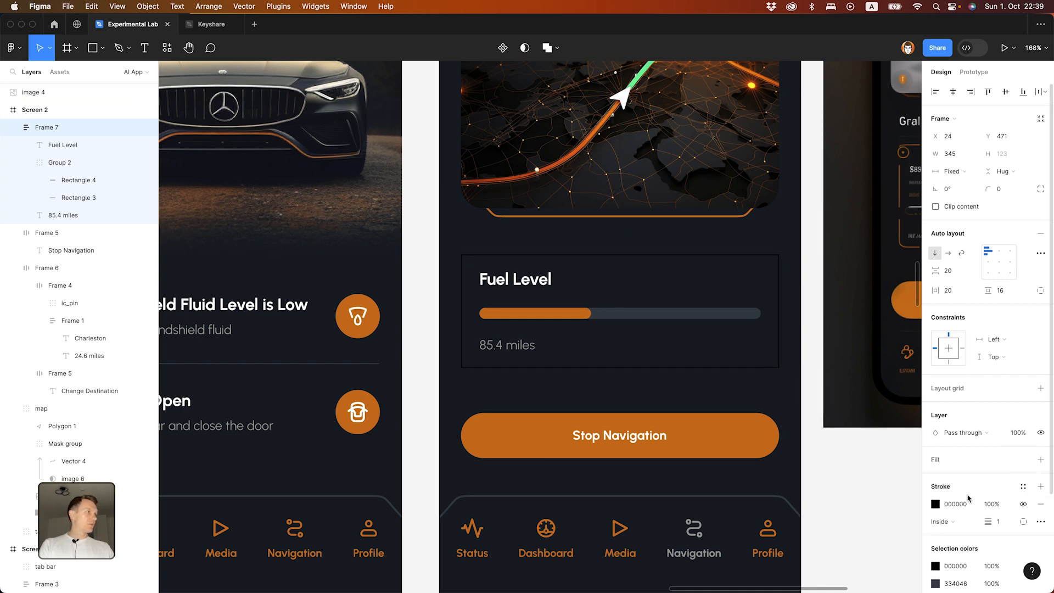
pyautogui.click(935, 504)
pyautogui.click(805, 461)
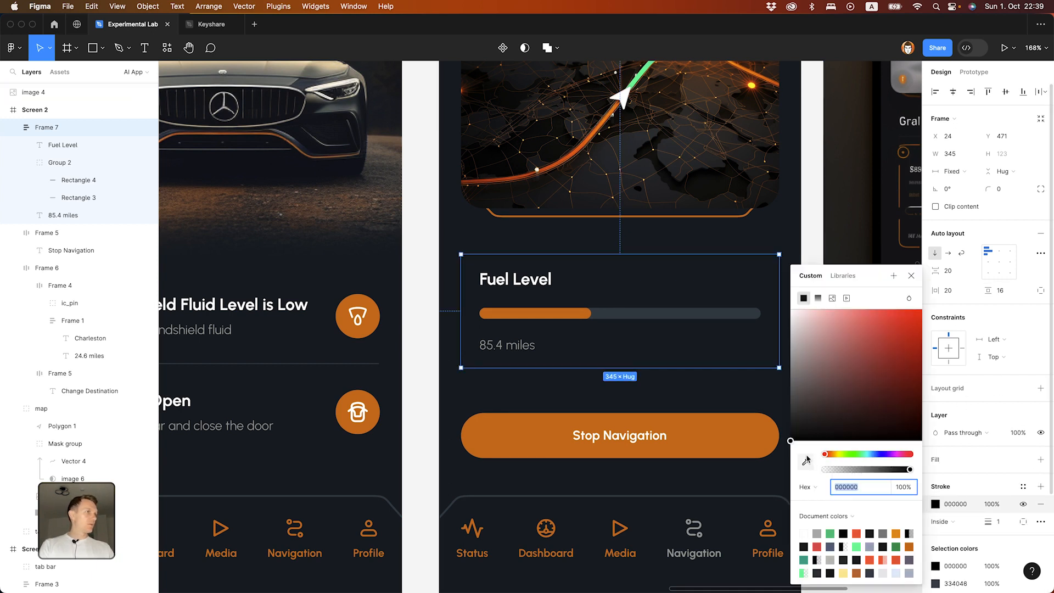
pyautogui.click(869, 114)
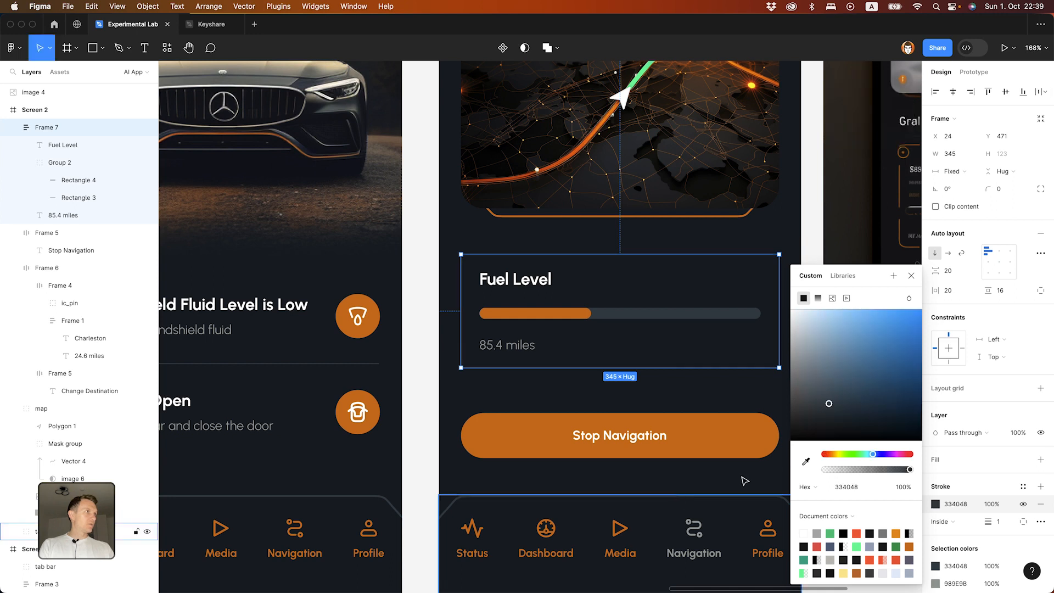
pyautogui.click(914, 277)
pyautogui.click(812, 444)
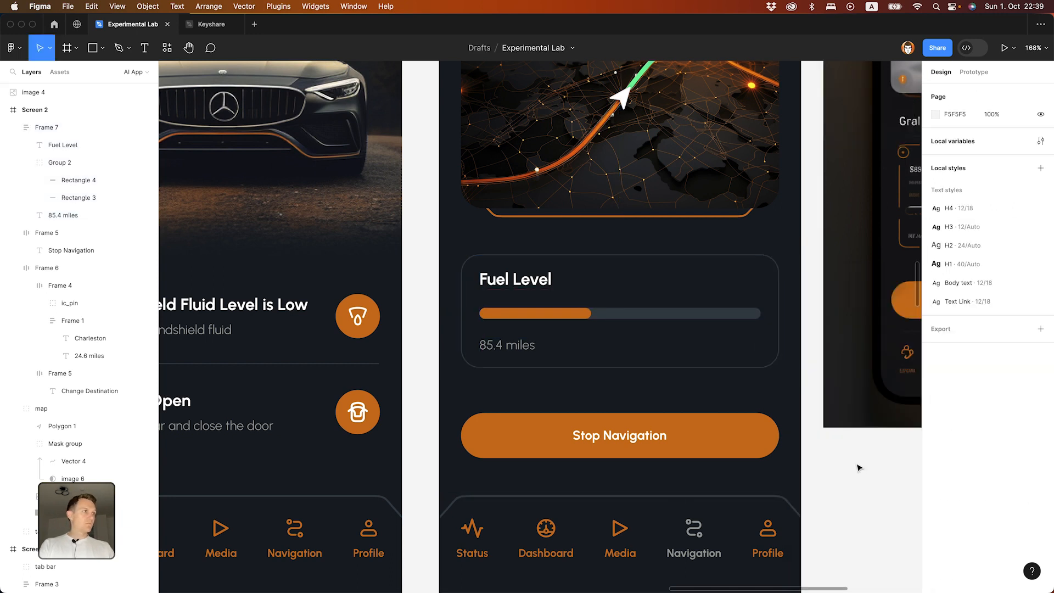
# Step: Fill the shorter fuel bar with a horizontal linear gradient from yellow at its start to orange D46B15 at its end
pyautogui.scroll(-4, 804, 441)
pyautogui.hscroll(3, 804, 441)
pyautogui.scroll(-5, 799, 496)
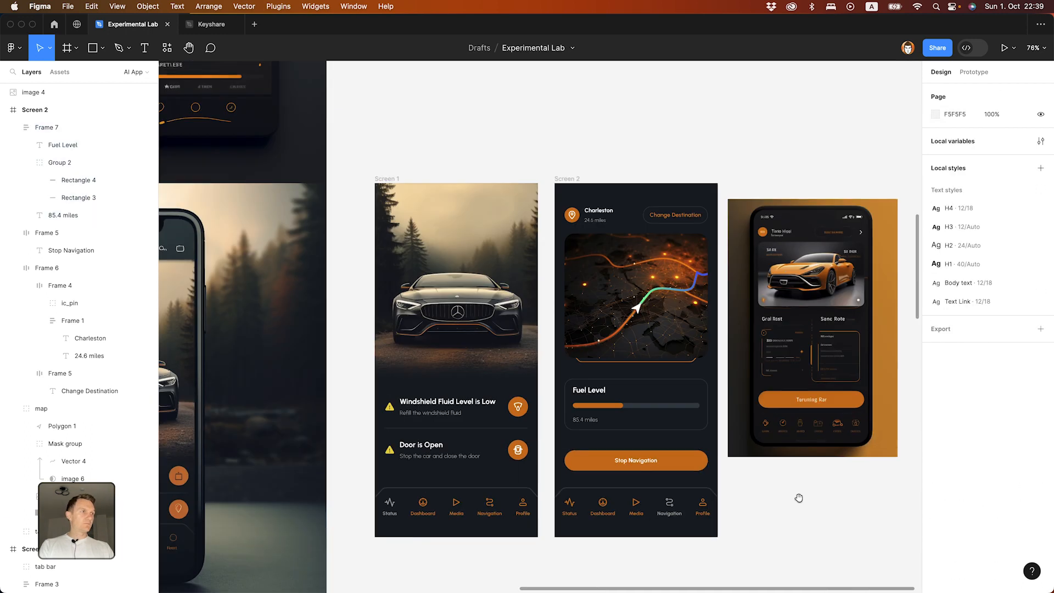
pyautogui.scroll(4, 686, 395)
pyautogui.keyDown('super'); pyautogui.click(620, 369); pyautogui.keyUp('super')
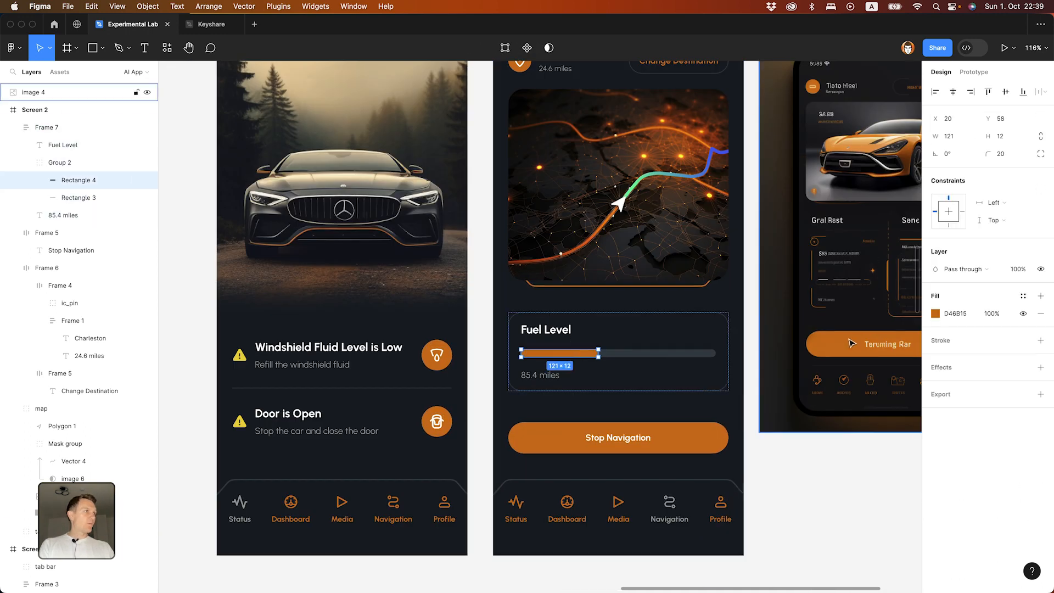
pyautogui.click(935, 313)
pyautogui.click(817, 298)
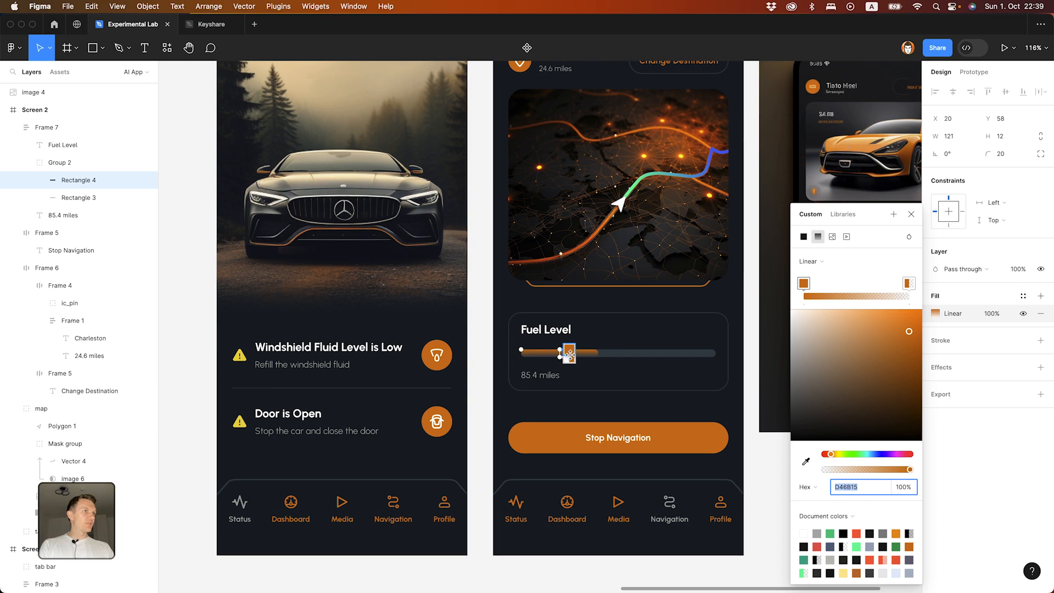
pyautogui.moveTo(510, 355)
pyautogui.mouseDown()
pyautogui.moveTo(598, 354)
pyautogui.moveTo(515, 352)
pyautogui.mouseUp()
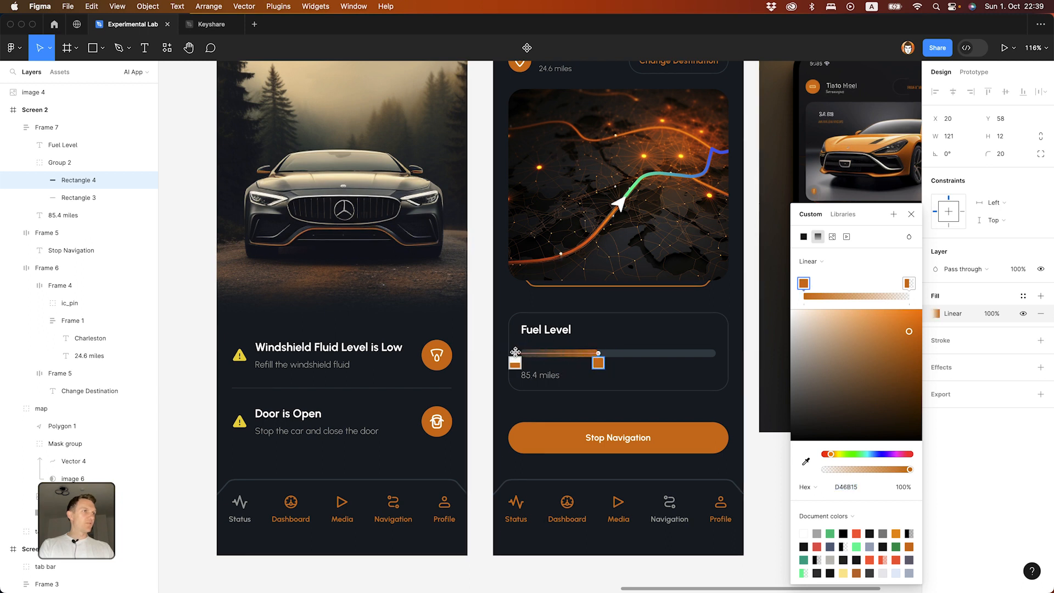
pyautogui.click(908, 283)
pyautogui.click(911, 214)
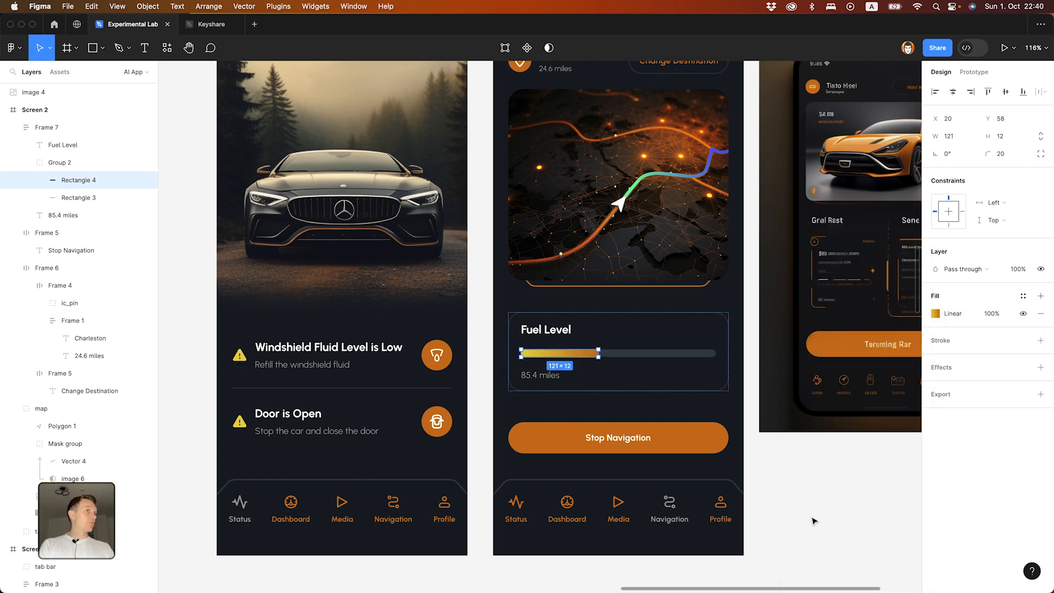
pyautogui.click(784, 501)
# Step: Replace the green stop in the map route's stroke gradient with the warning icon's yellow EDD13D and swap the stops so blue sits at the arrow
pyautogui.scroll(-5, 782, 501)
pyautogui.hscroll(3, 835, 496)
pyautogui.hscroll(-3, 816, 496)
pyautogui.scroll(5, 658, 362)
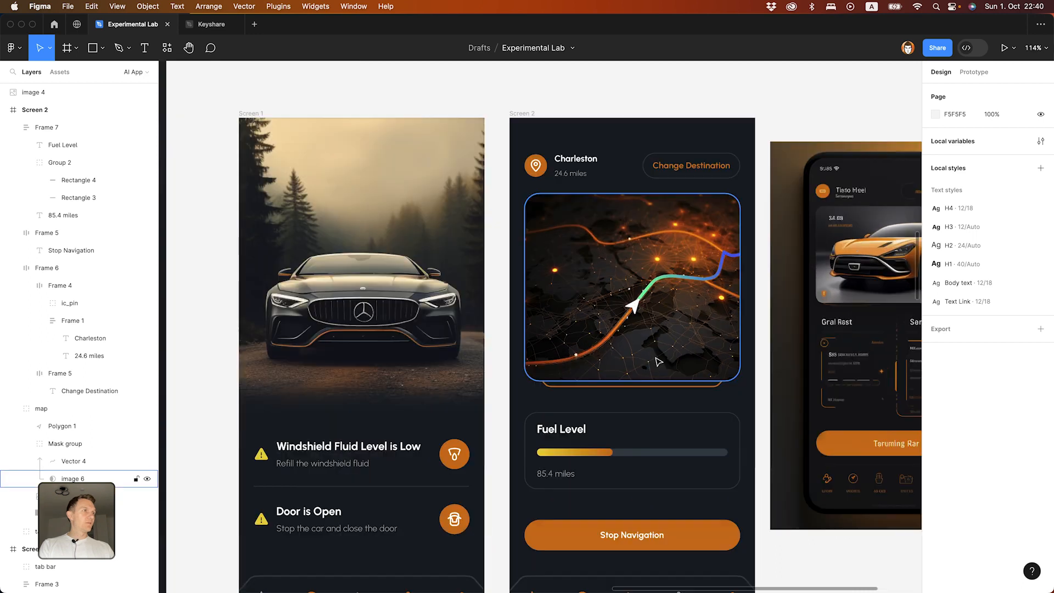
pyautogui.click(657, 290)
pyautogui.click(936, 341)
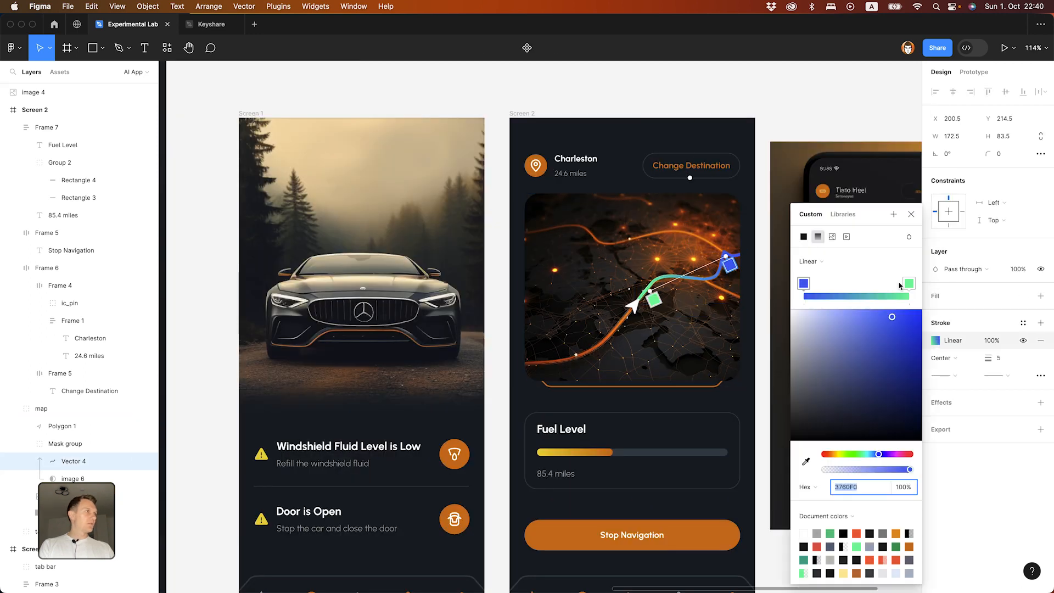
pyautogui.click(908, 283)
pyautogui.click(805, 461)
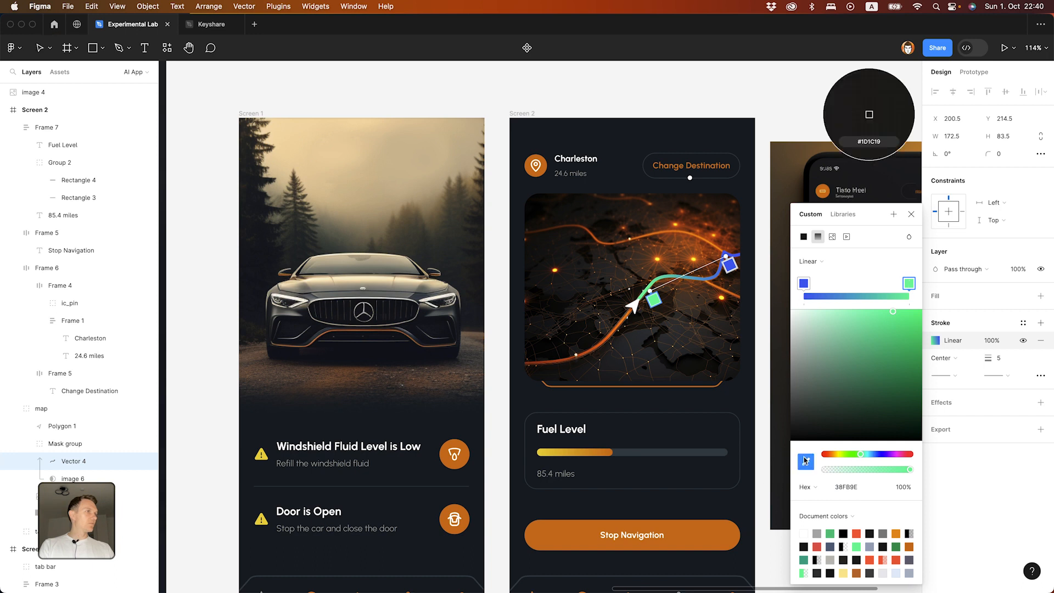
pyautogui.click(260, 455)
pyautogui.moveTo(804, 283)
pyautogui.mouseDown()
pyautogui.moveTo(872, 283)
pyautogui.moveTo(803, 283)
pyautogui.mouseUp()
pyautogui.moveTo(872, 284); pyautogui.dragTo(904, 283)
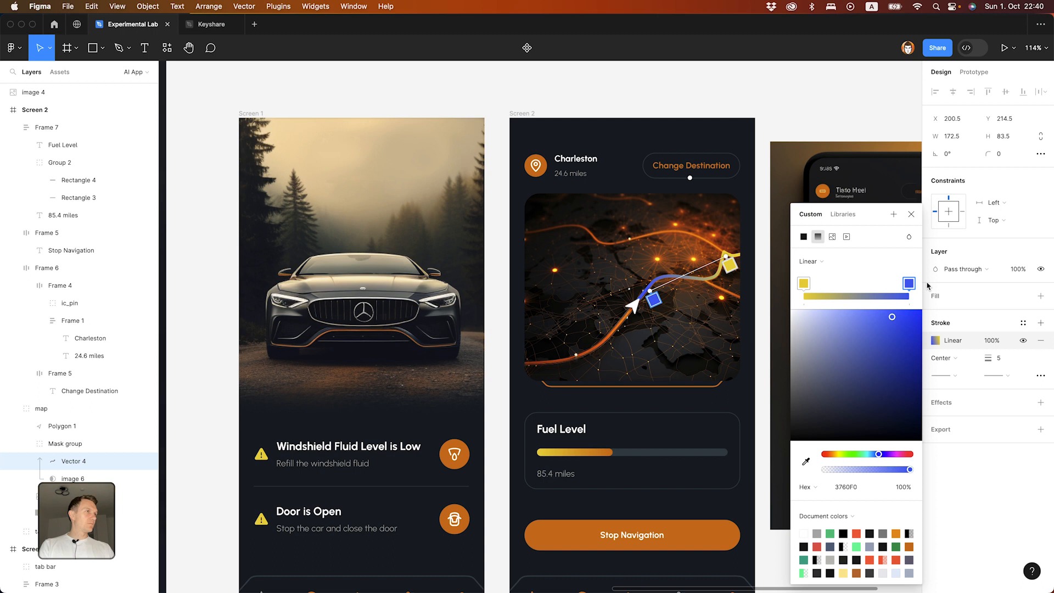
# Step: Recolor the yellow stop of the map route's stroke gradient with the orange sampled from the Charleston pin icon
pyautogui.click(804, 283)
pyautogui.click(805, 461)
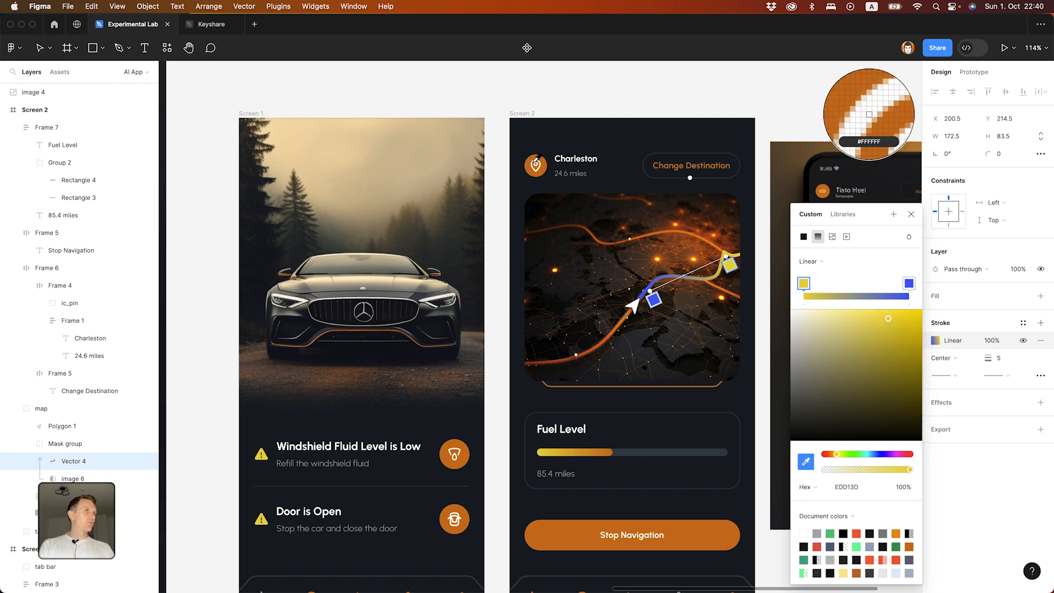
pyautogui.press('Escape')
pyautogui.press('Escape')
pyautogui.scroll(-5, 816, 98)
pyautogui.scroll(-2, 782, 459)
pyautogui.moveTo(782, 459); pyautogui.dragTo(812, 450)
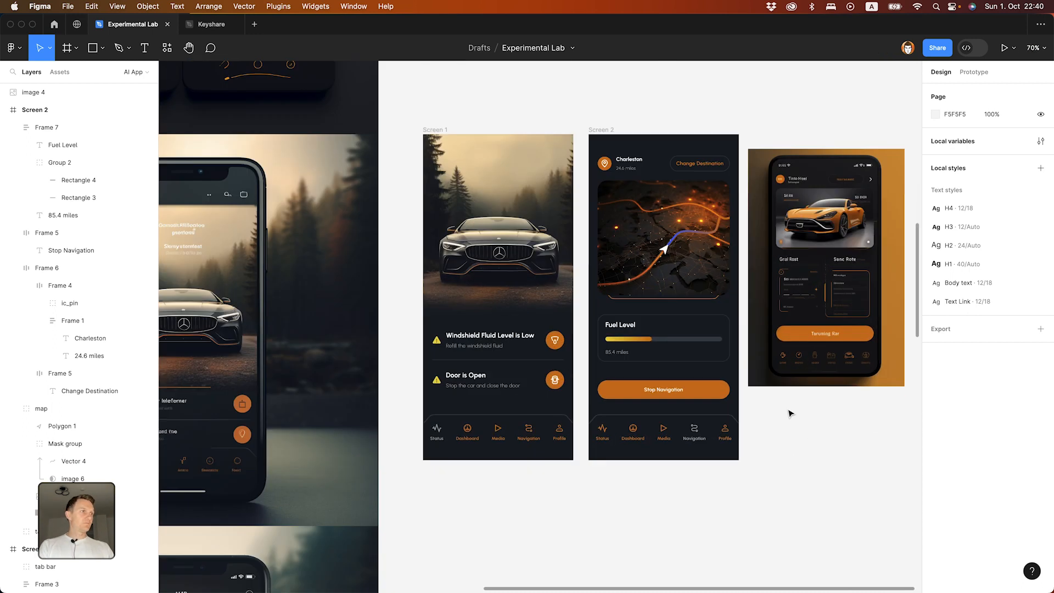
# Step: Delete the orange car reference mockup image beside Screen 2
pyautogui.scroll(3, 789, 409)
pyautogui.click(790, 286)
pyautogui.press('Delete')
pyautogui.scroll(3, 790, 286)
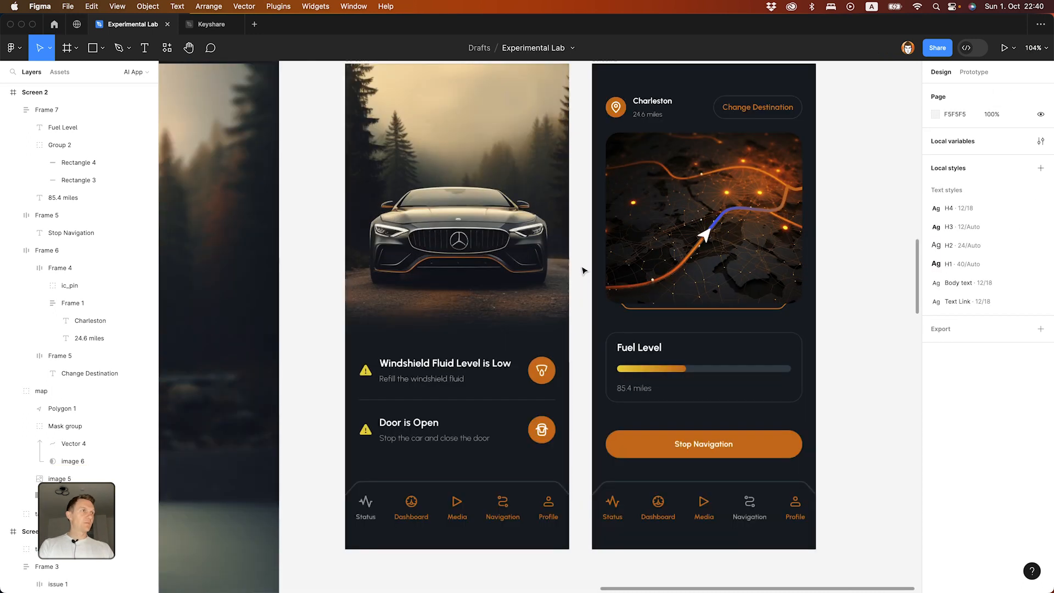
pyautogui.scroll(-5, 584, 266)
pyautogui.scroll(4, 569, 153)
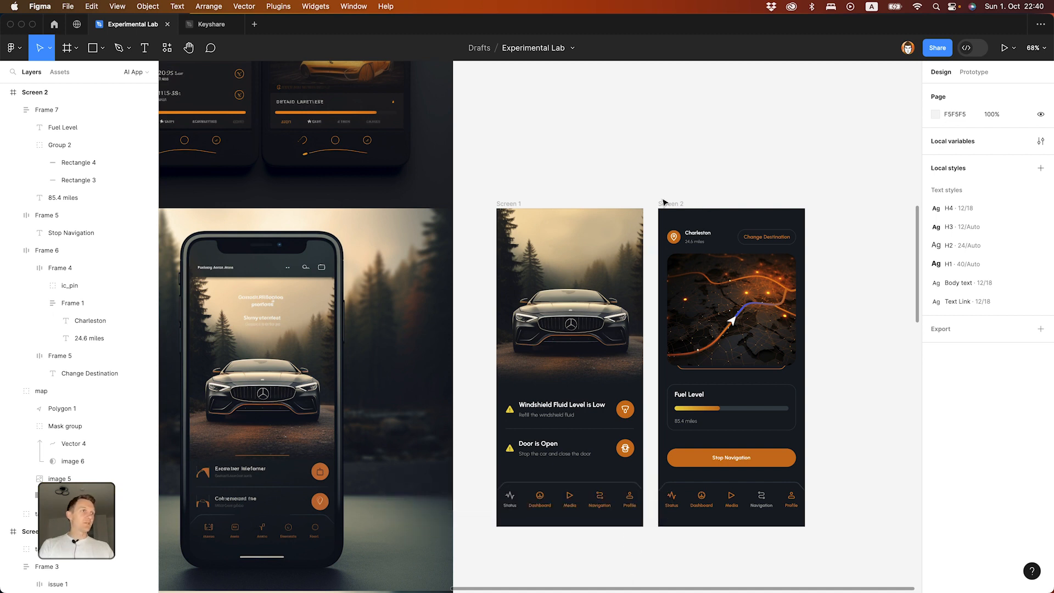
pyautogui.scroll(-3, 651, 240)
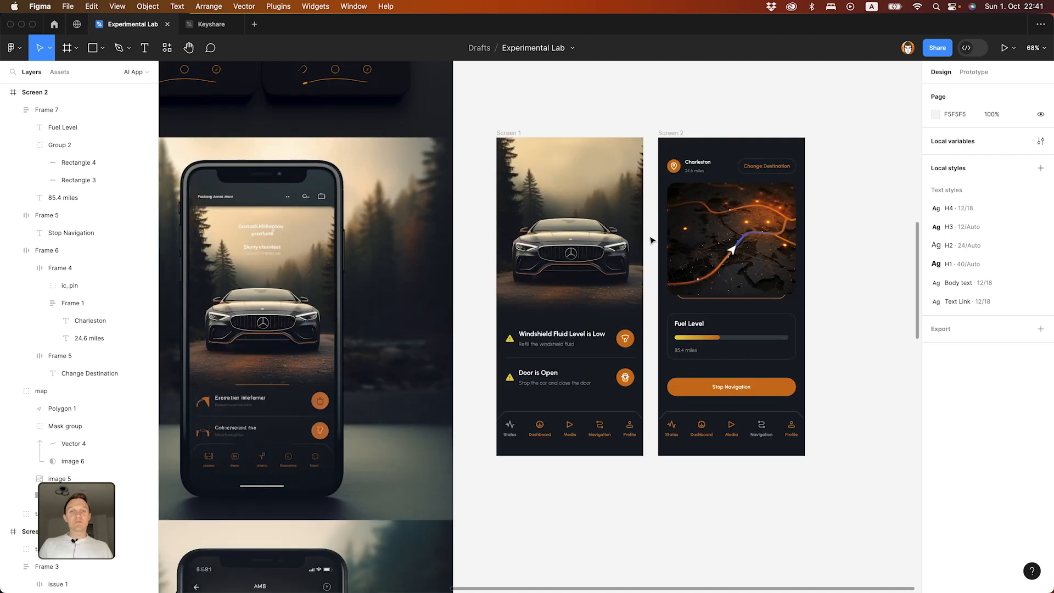